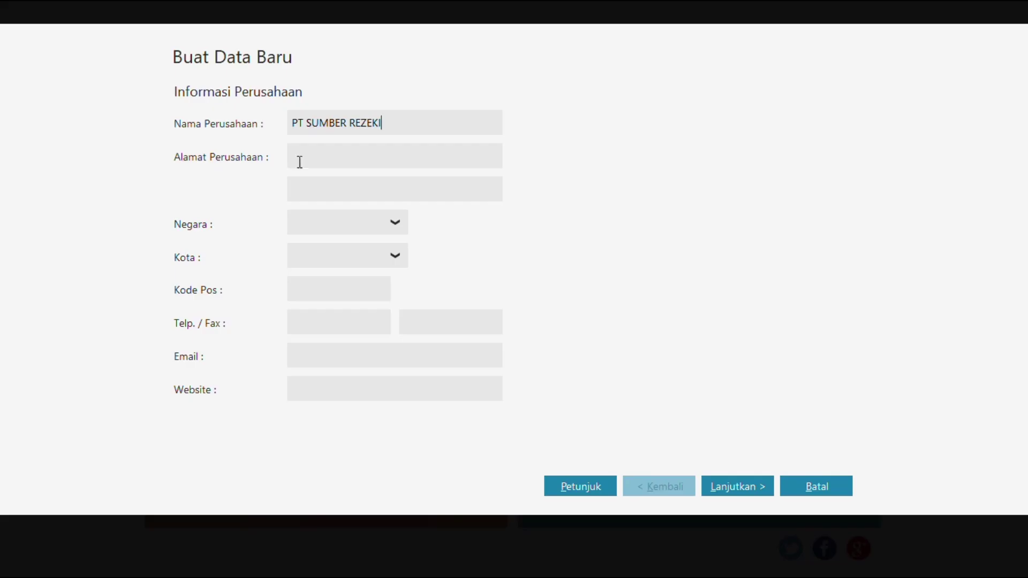
Enter the company's street address and choose Indonesia as its country.
click(304, 156)
text(JL. KEMANG SELA)
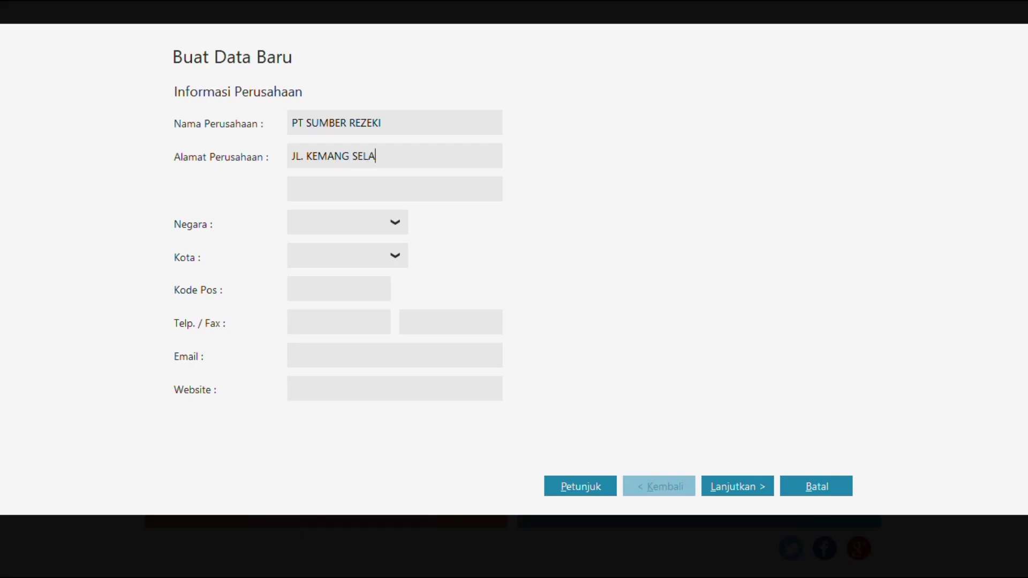
text(TAN)
click(339, 218)
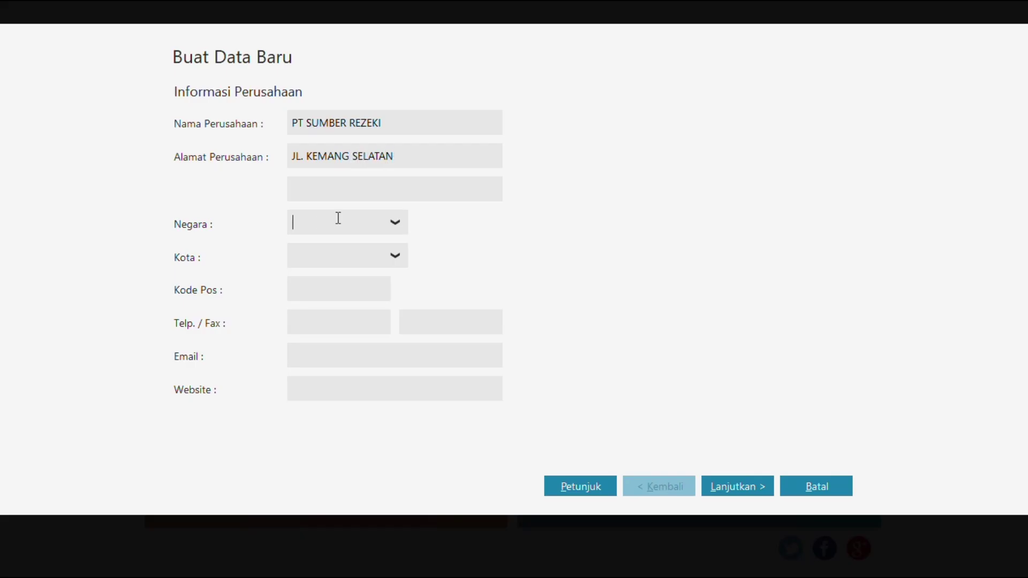
click(393, 223)
click(345, 272)
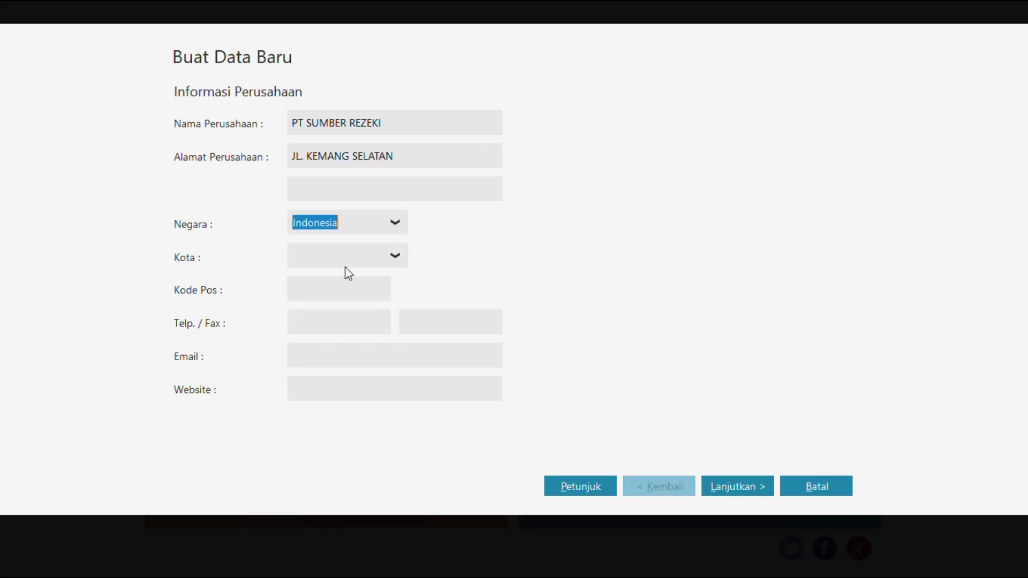
Set the company's city to Jakarta, enter its postal code, and continue to the accounting period page.
click(345, 253)
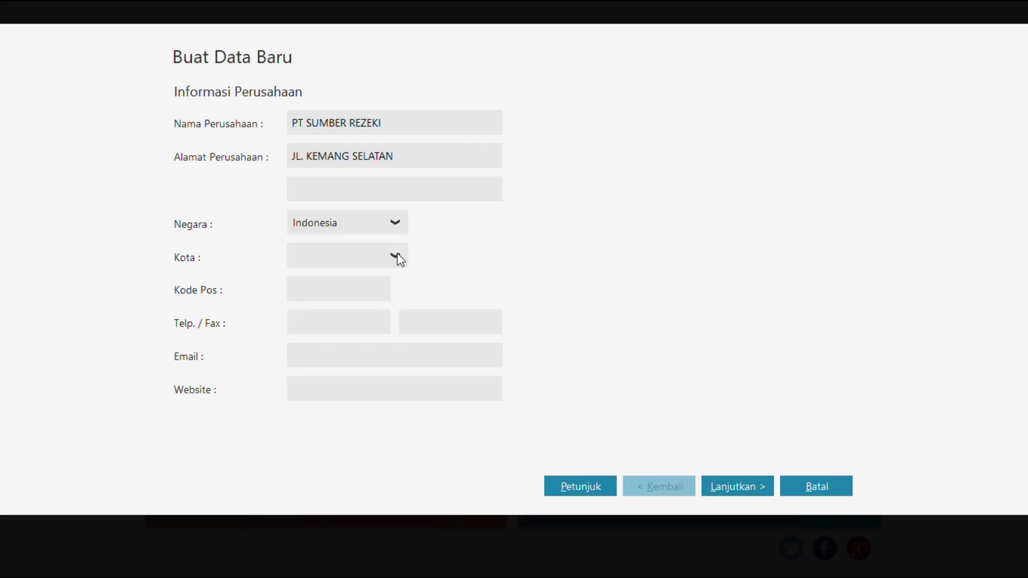
click(395, 256)
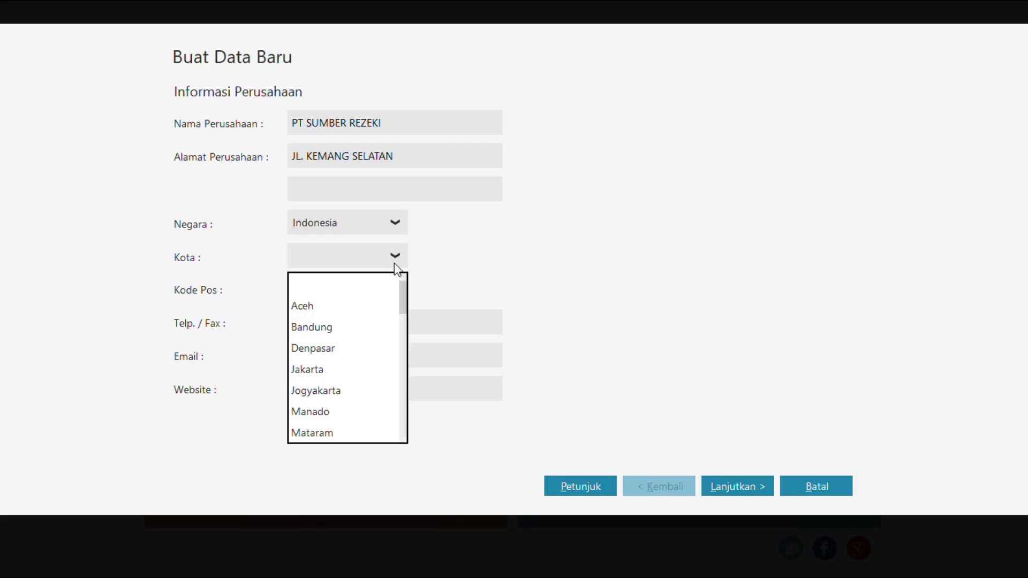
click(329, 370)
click(319, 290)
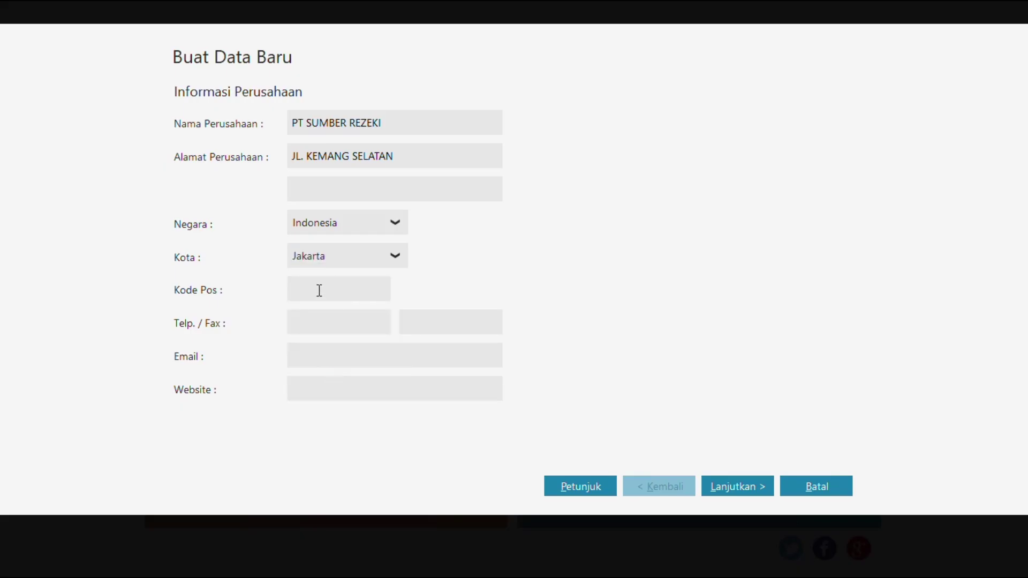
text(12345)
click(750, 494)
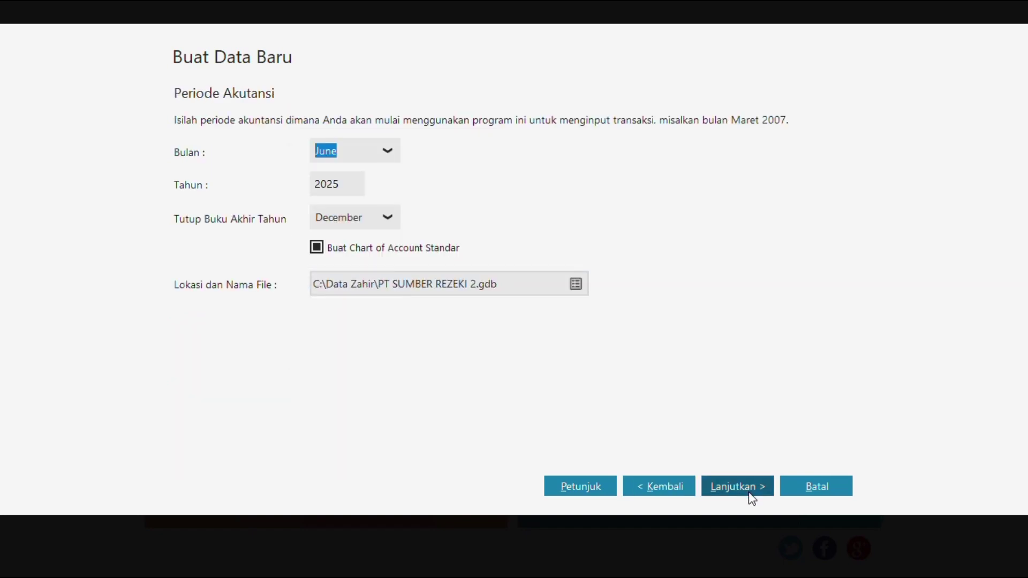
Set the accounting start period to January 2021 and process the new company data with the default department and account format.
click(386, 150)
scroll(364, 193, up, 2)
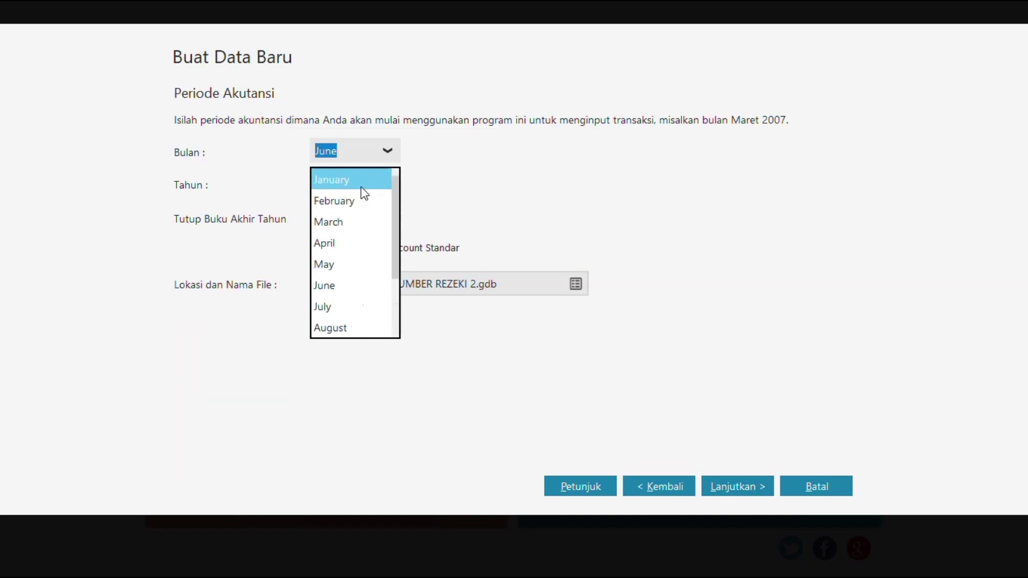
click(361, 188)
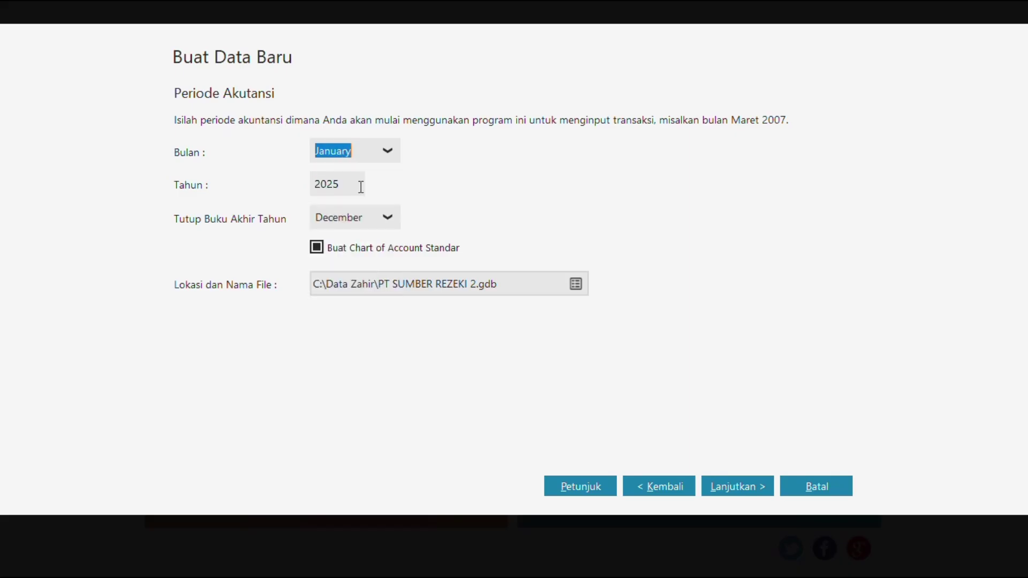
click(353, 182)
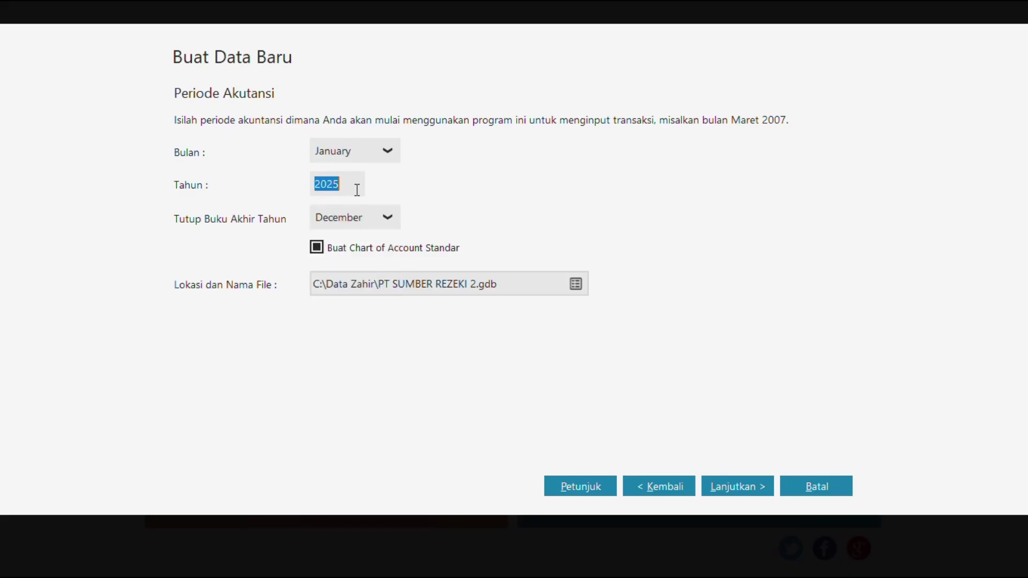
text(2021)
click(729, 492)
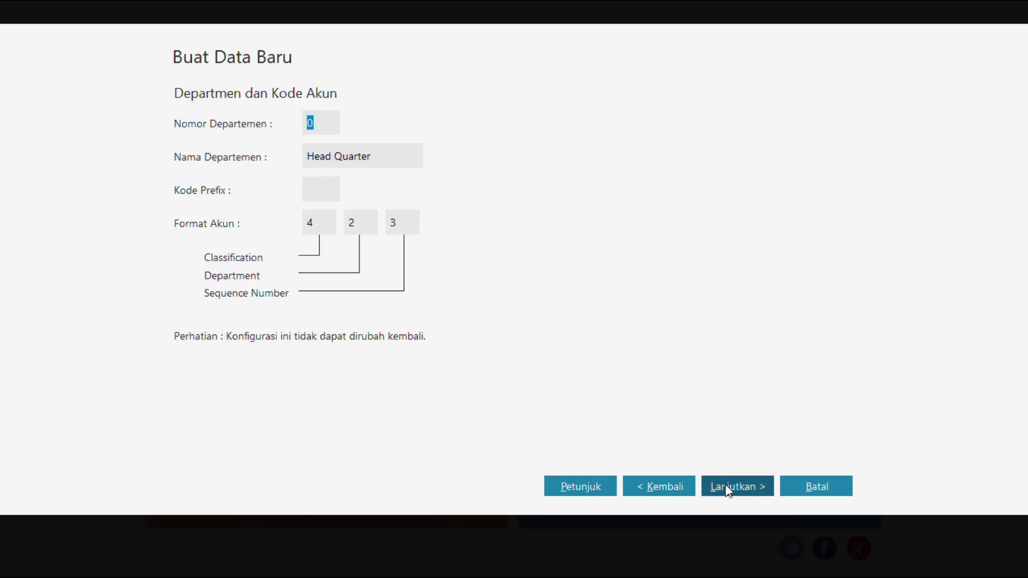
click(726, 487)
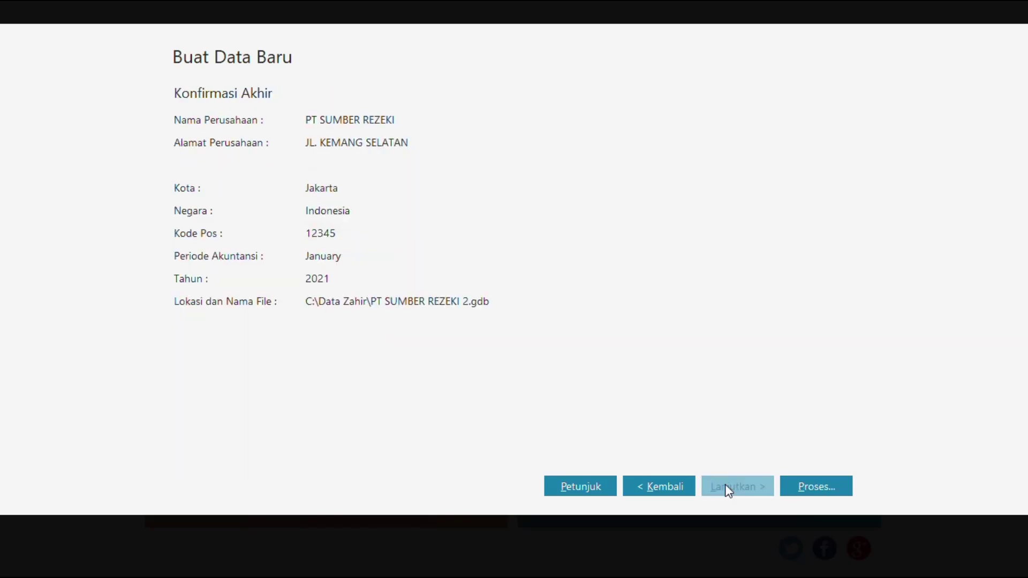
click(796, 487)
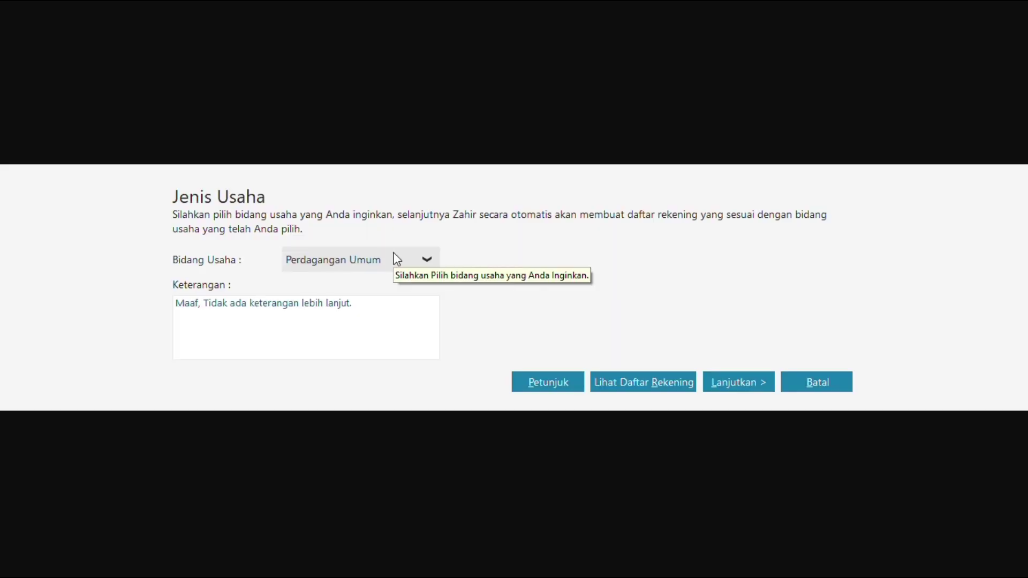
Choose Perdagangan Umum as the line of business and confirm creating its chart of accounts.
click(430, 261)
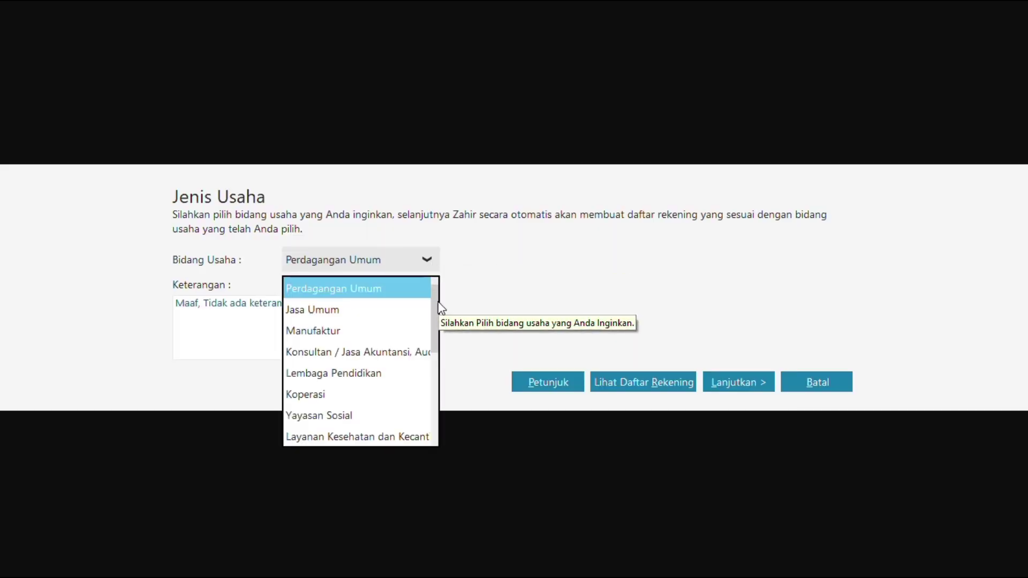
mouse_move(438, 303)
mouse_down()
mouse_move(434, 340)
mouse_move(438, 283)
mouse_up()
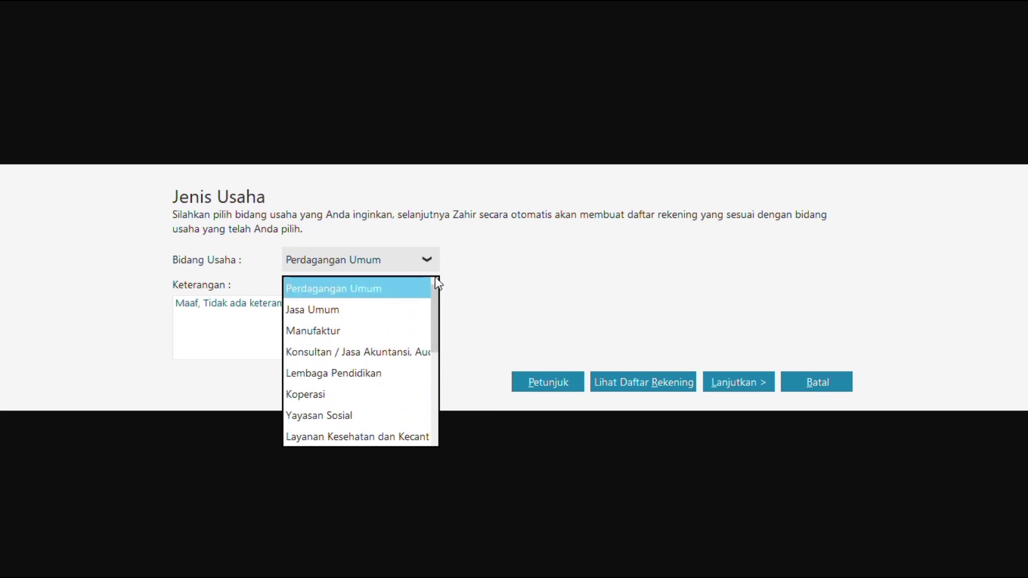
click(407, 285)
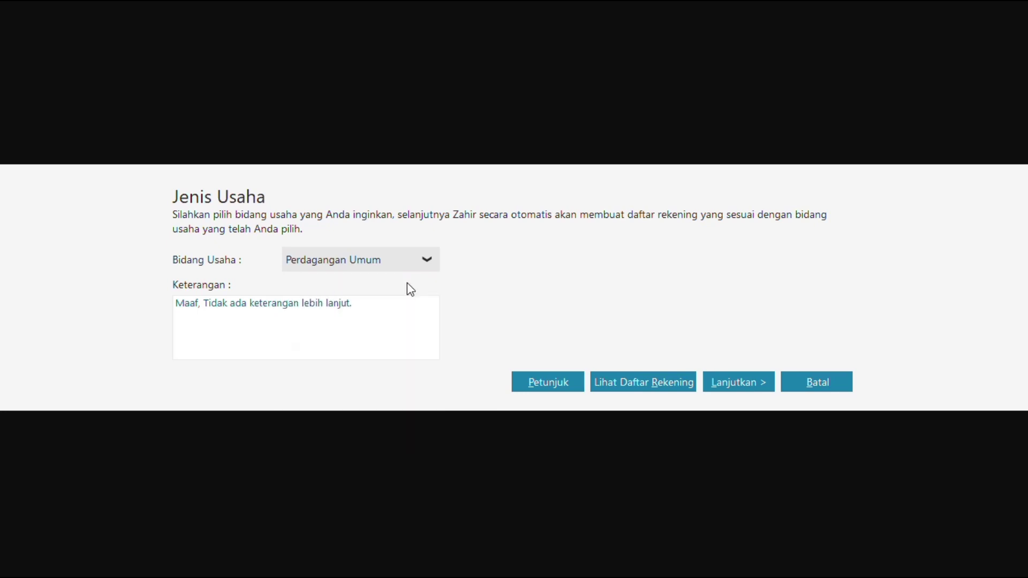
click(762, 386)
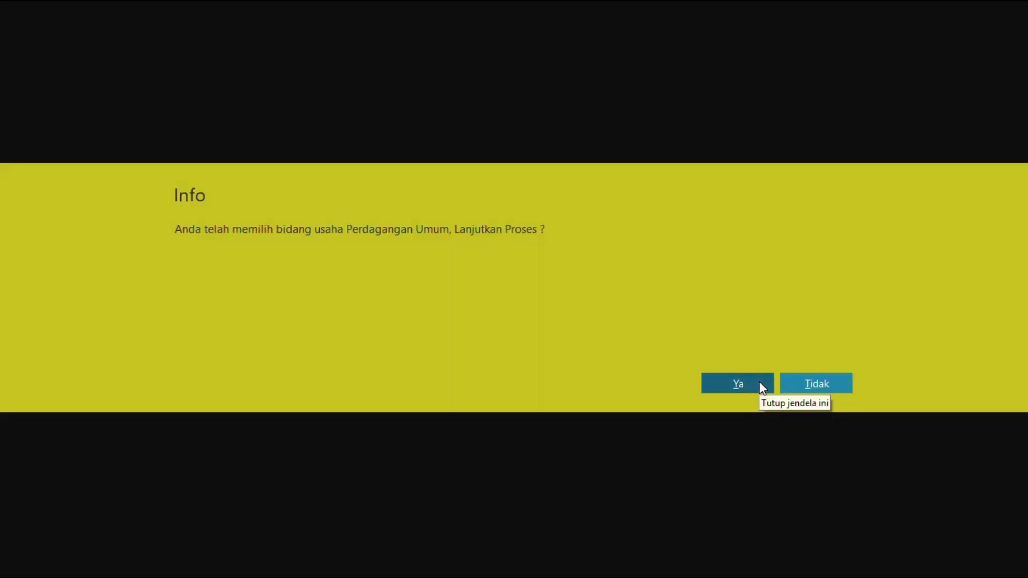
click(761, 382)
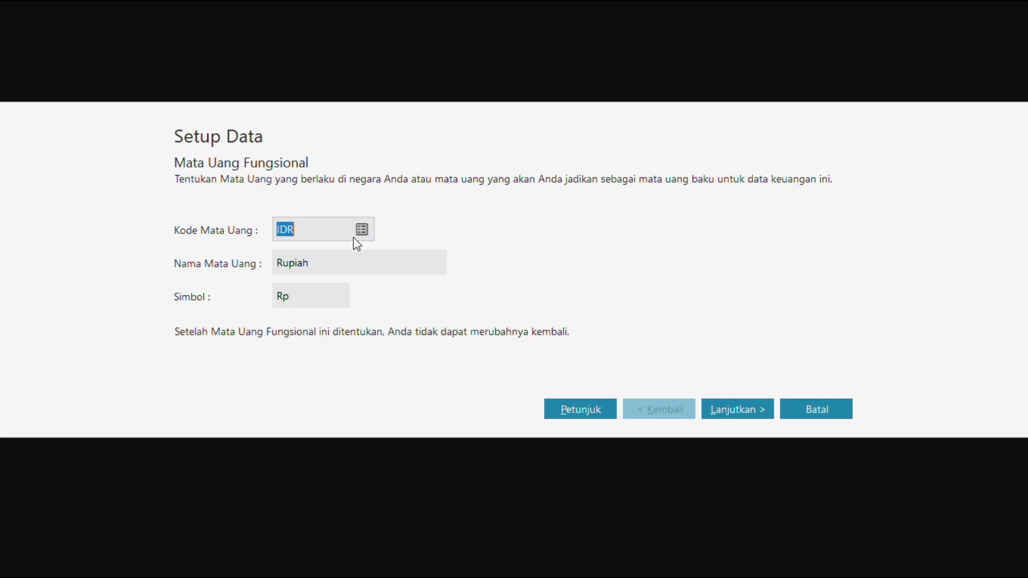
Accept IDR as the functional currency, set the USD exchange rate to 17000 IDR, and finish the currency setup.
click(734, 417)
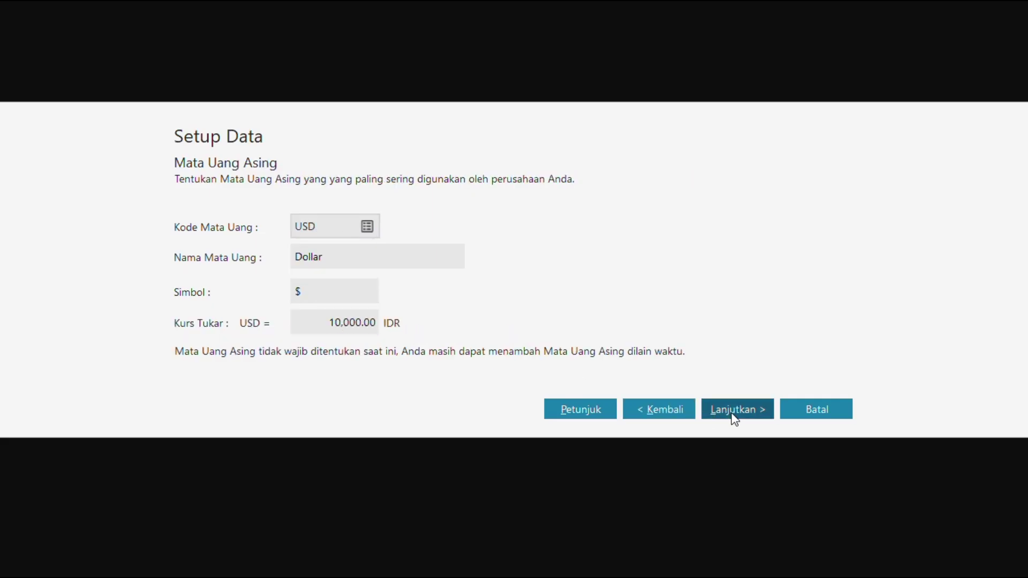
click(344, 323)
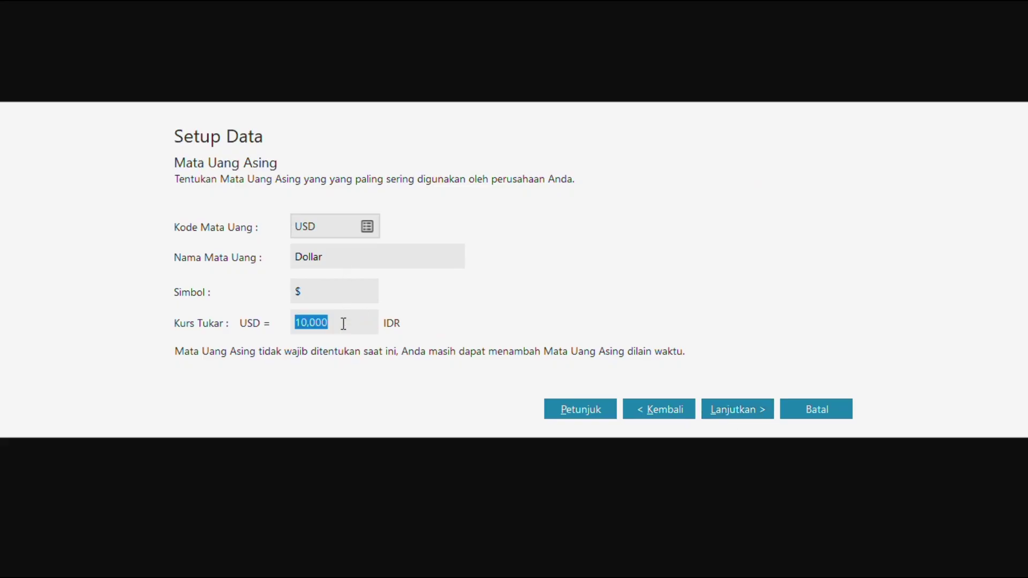
text(17000)
click(762, 418)
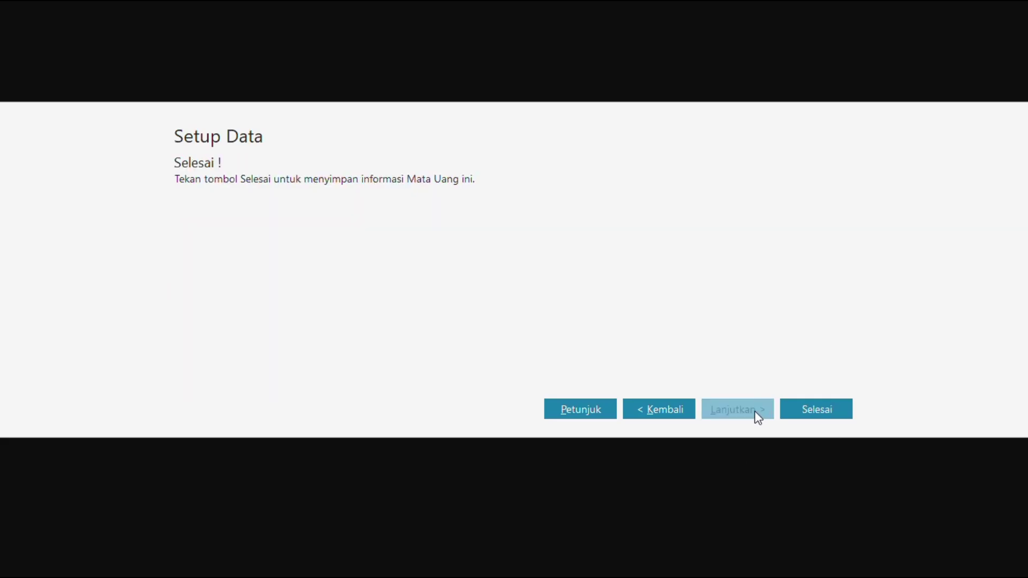
click(810, 409)
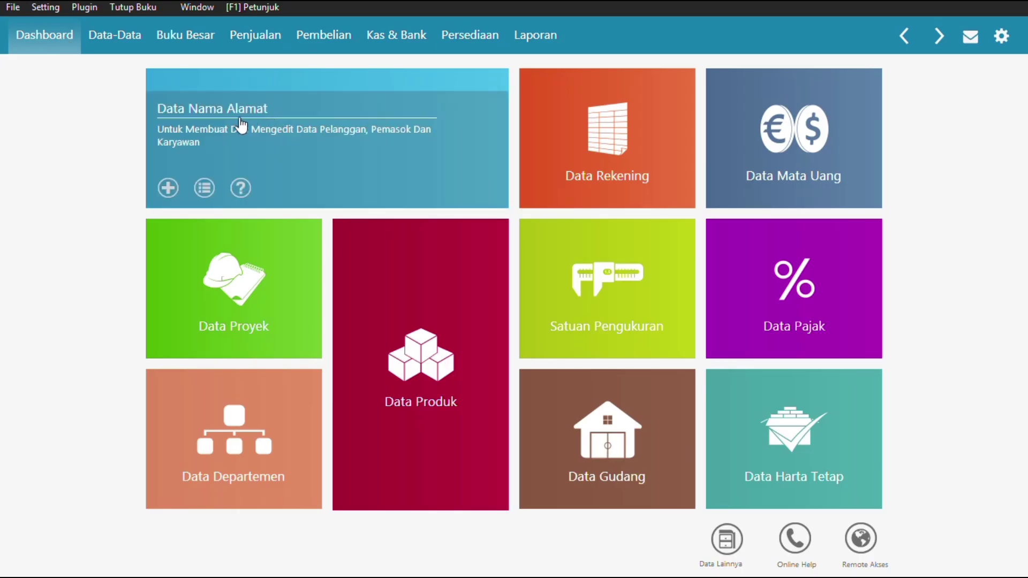
Go to the Data-Data module and view the Saldo Awal options for entering opening balances.
click(108, 31)
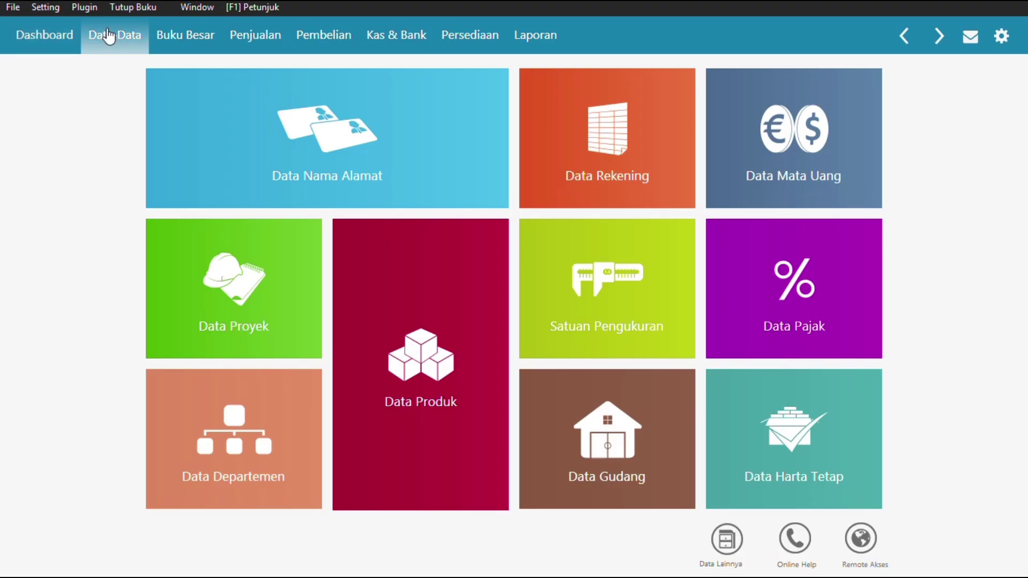
click(54, 9)
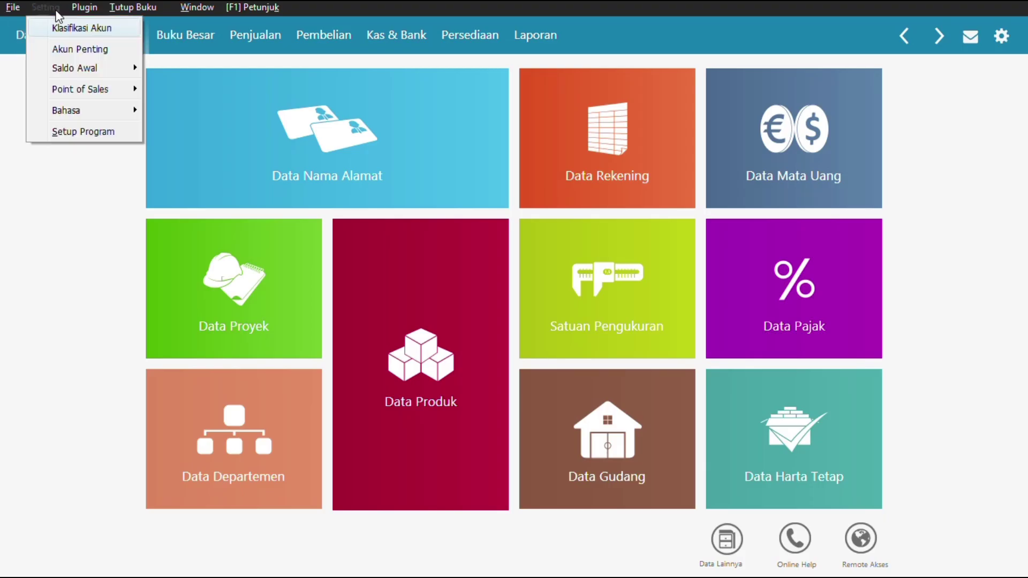
mouse_move(98, 64)
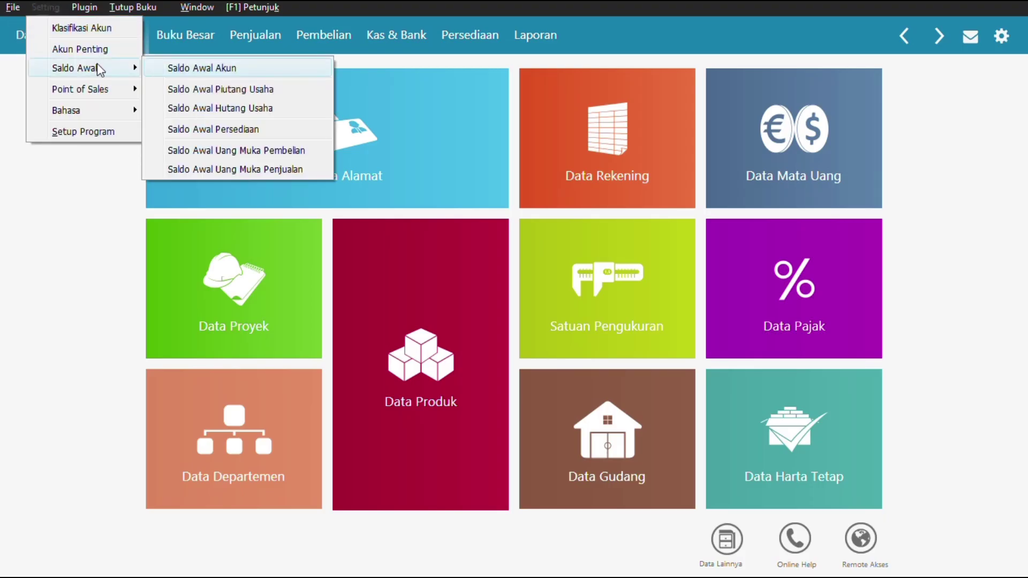
click(201, 69)
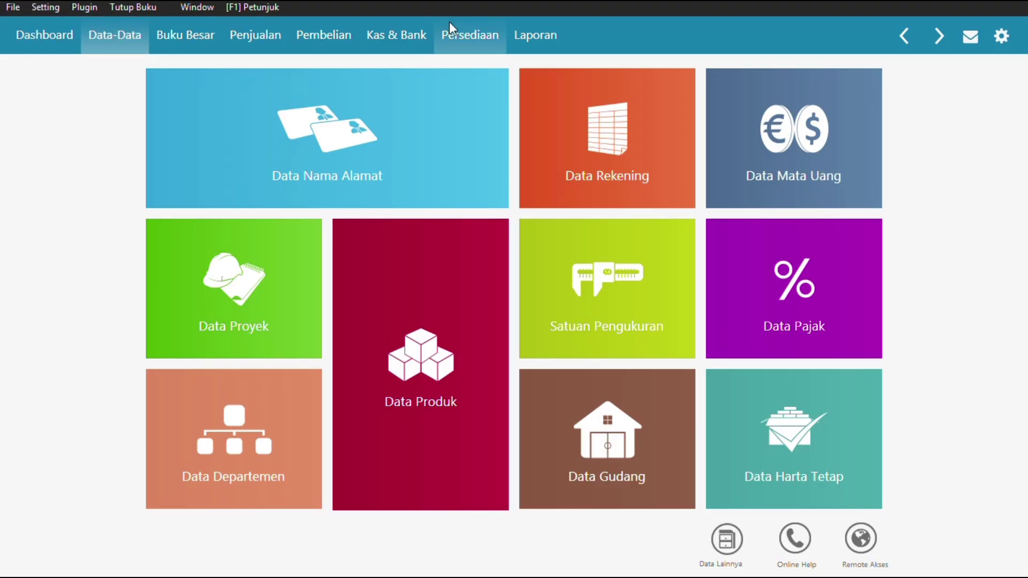
Open the Data Rekening account list and switch it to the table view.
mouse_move(646, 134)
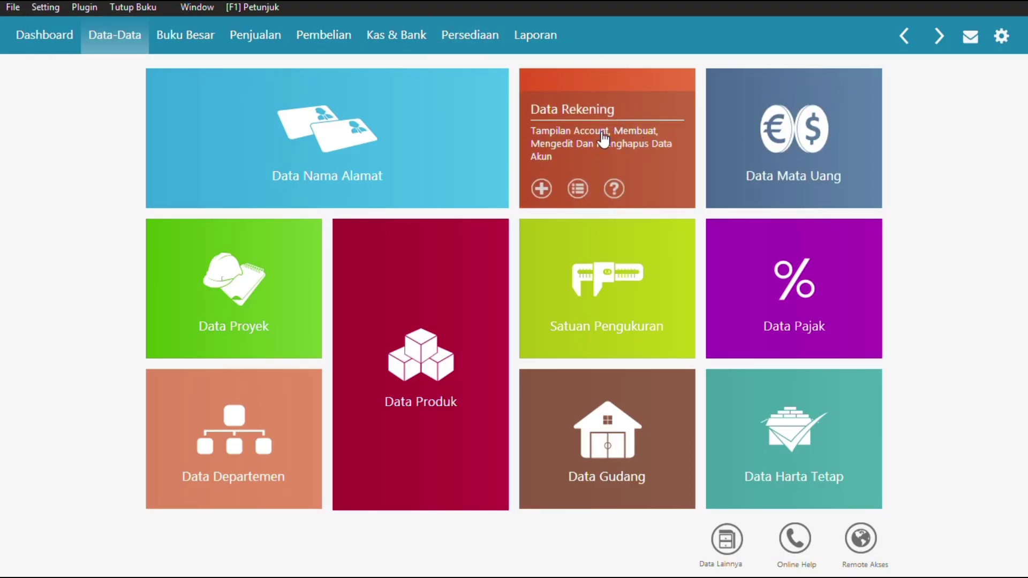
click(603, 138)
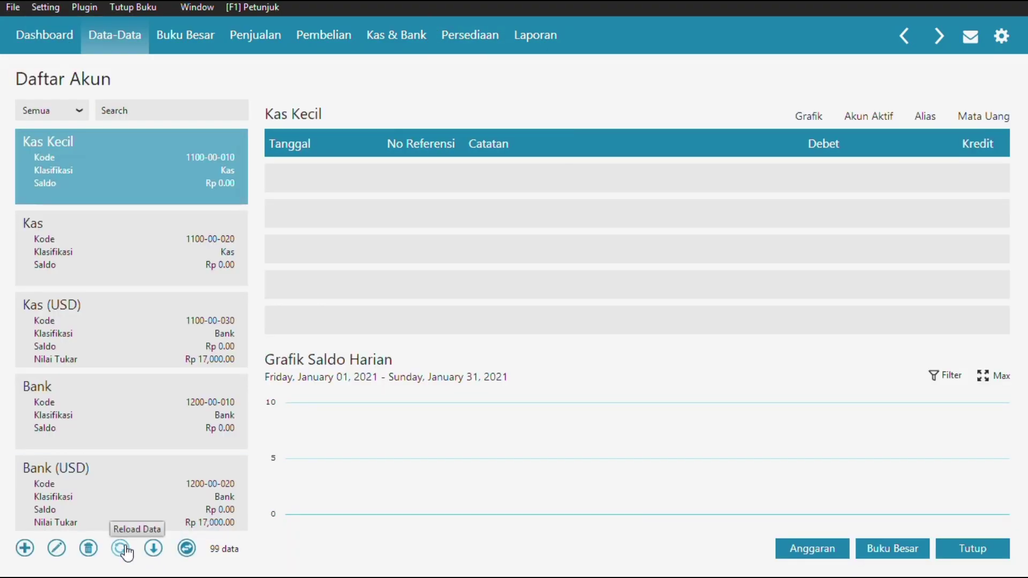
click(187, 549)
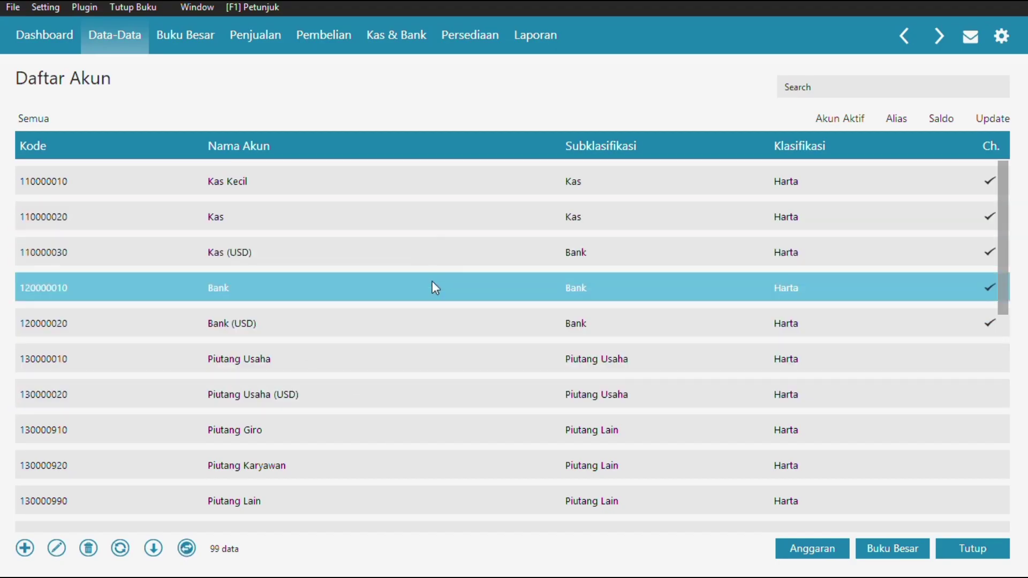
Rename the Piutang Usaha account 1300-00-010 as Piutang Dagang and save it.
click(420, 358)
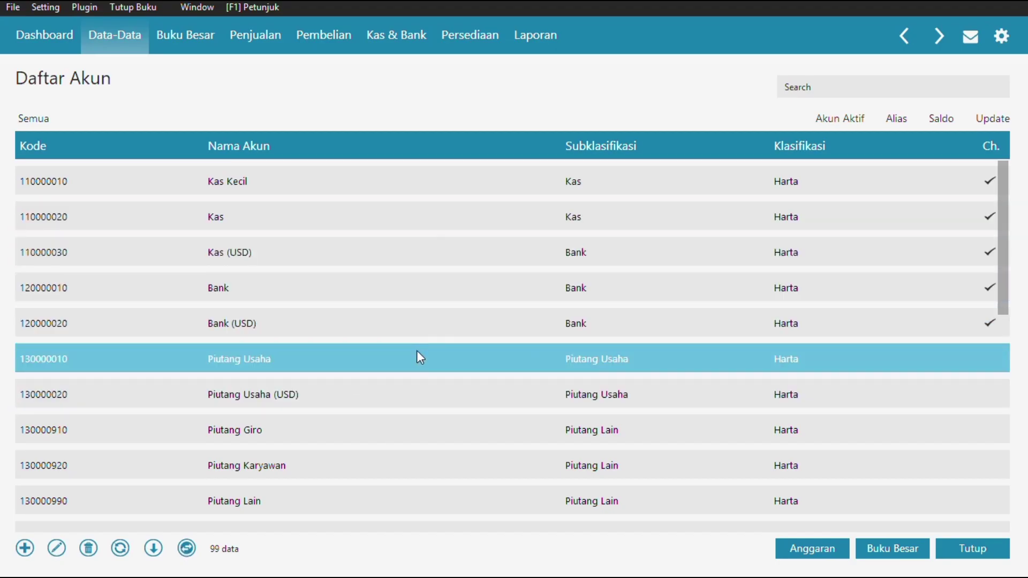
click(417, 357)
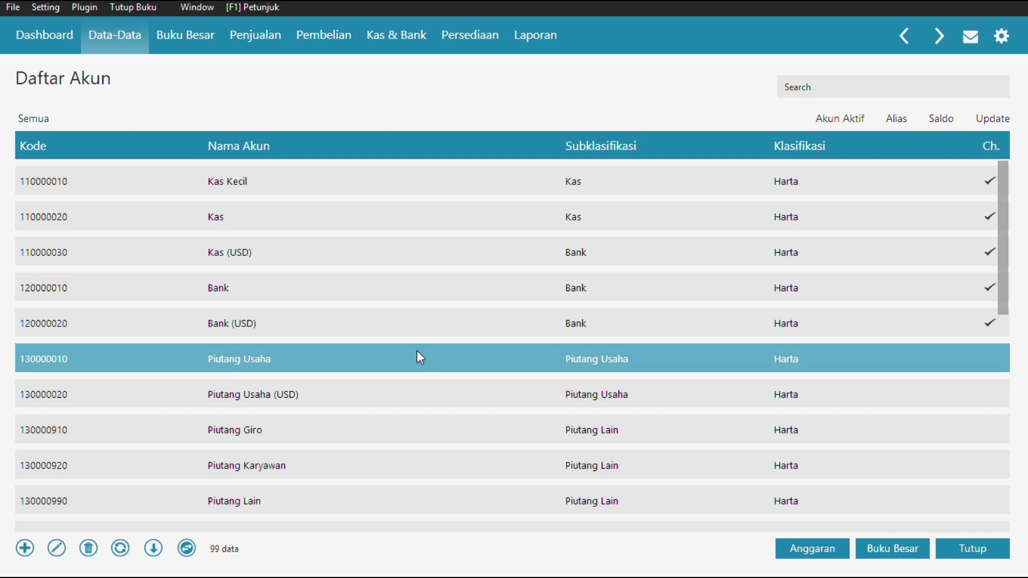
click(55, 550)
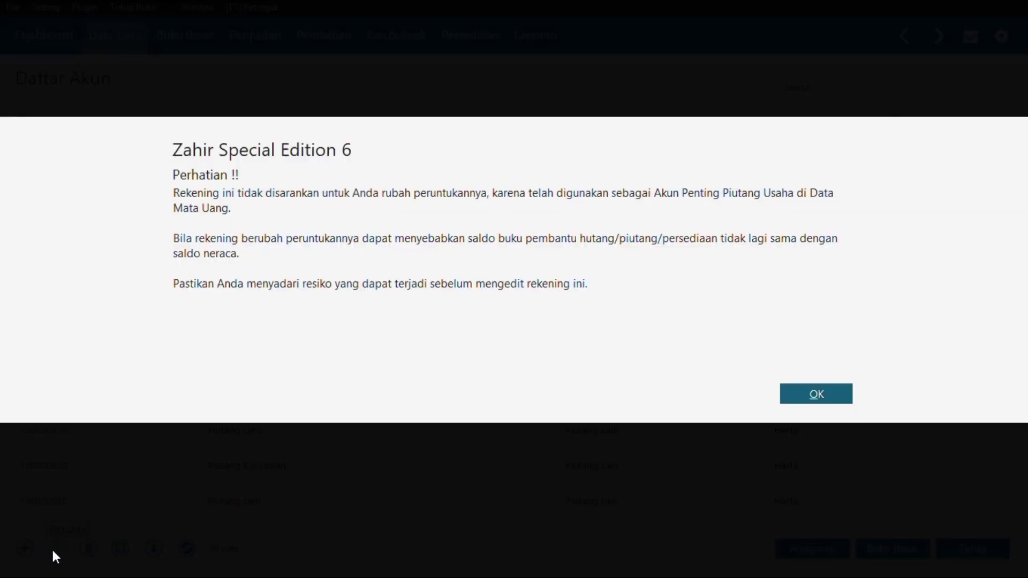
click(847, 393)
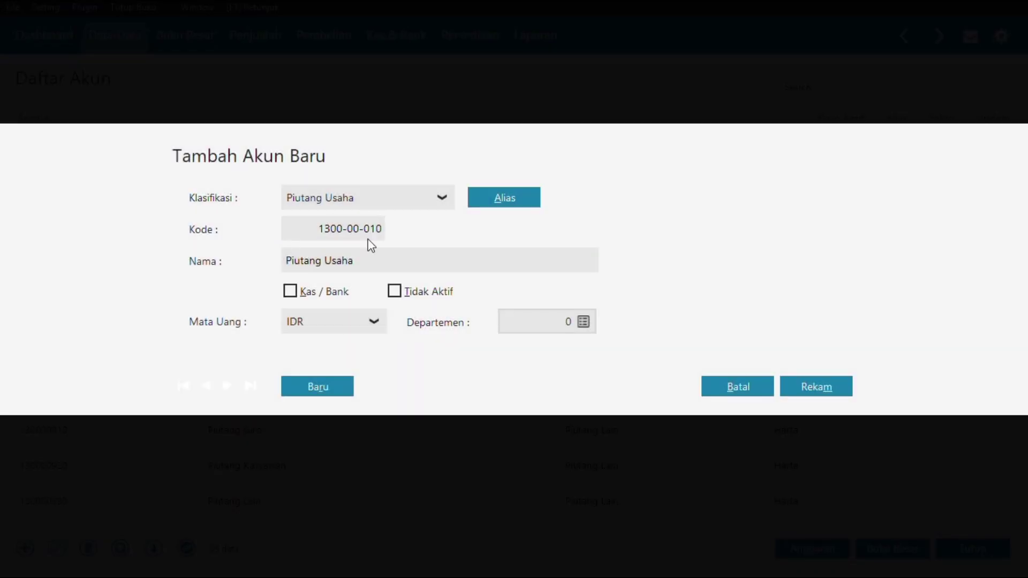
click(370, 259)
click(370, 258)
key(BackSpace)
key(BackSpace)
key(BackSpace)
key(BackSpace)
key(BackSpace)
text(d)
key(BackSpace)
text(Dagang)
click(839, 393)
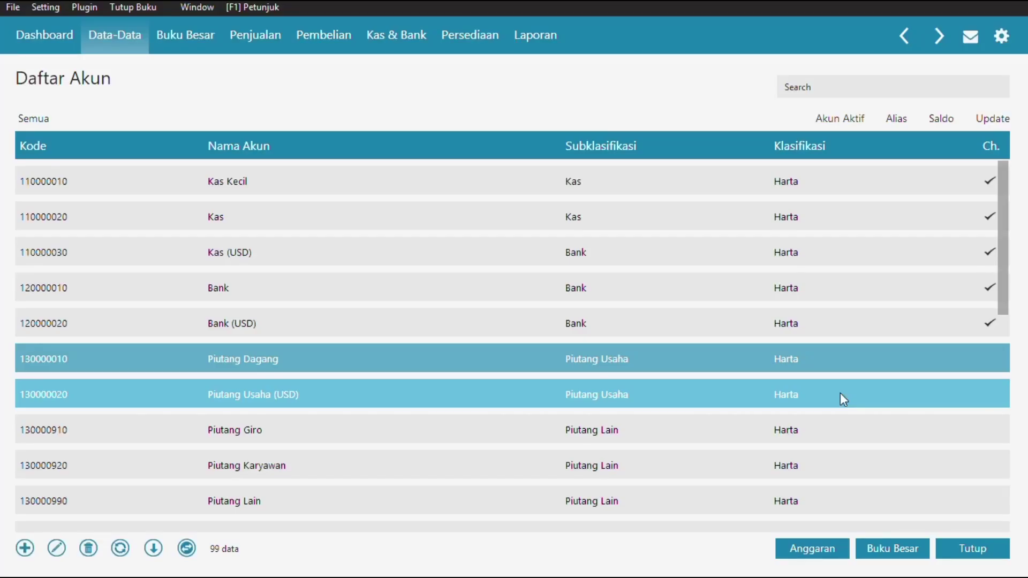
Look through the Piutang and Persediaan accounts, leave the account list, and open the Saldo Awal Akun form for opening account balances.
scroll(537, 377, down, 4)
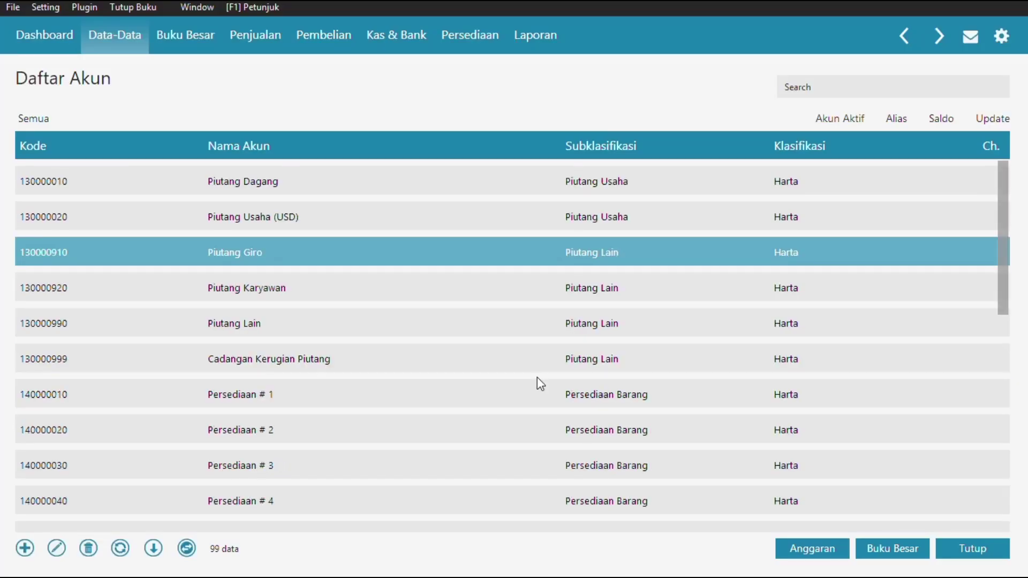
click(415, 181)
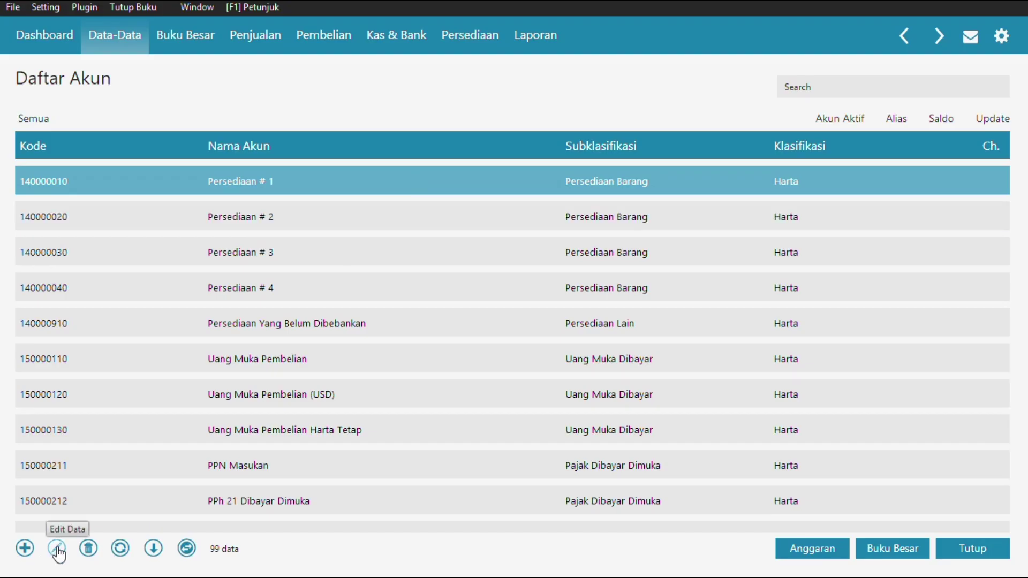
key(Escape)
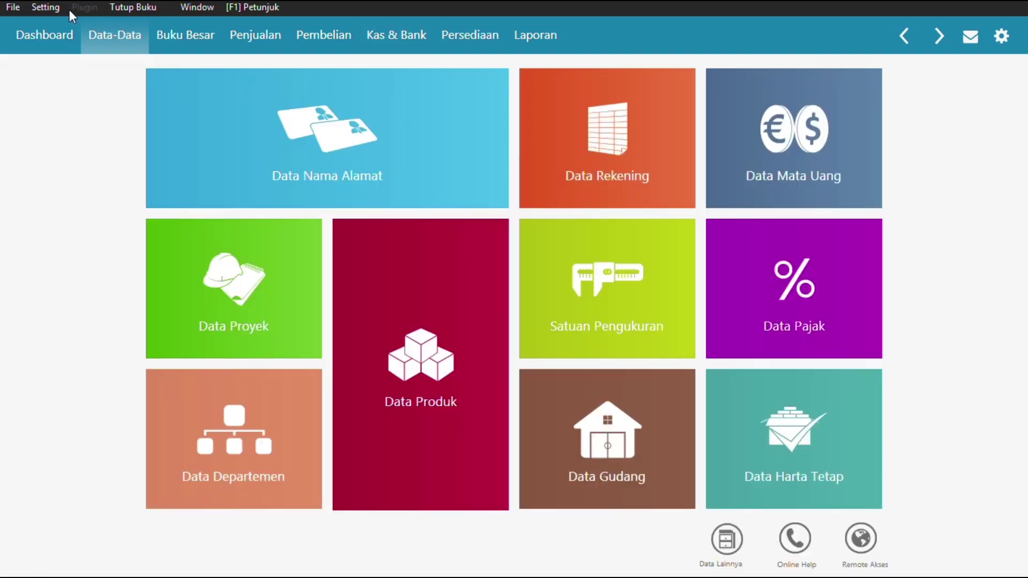
click(55, 9)
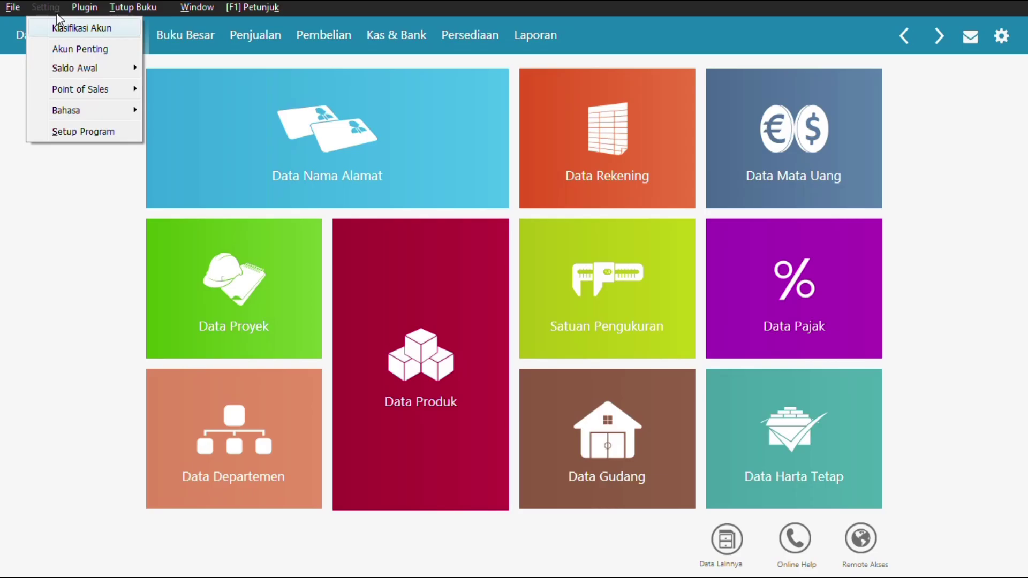
mouse_move(84, 70)
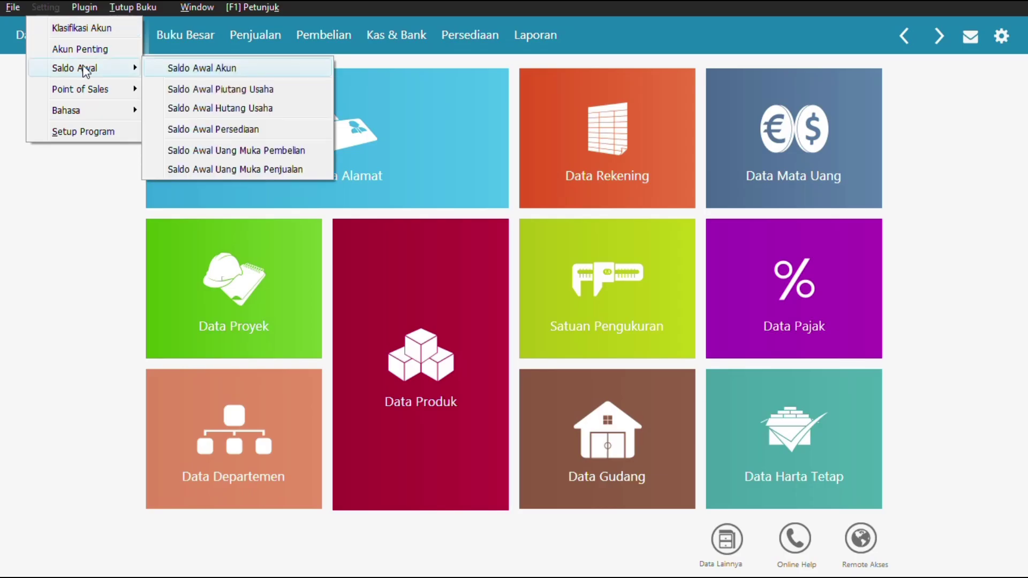
click(194, 69)
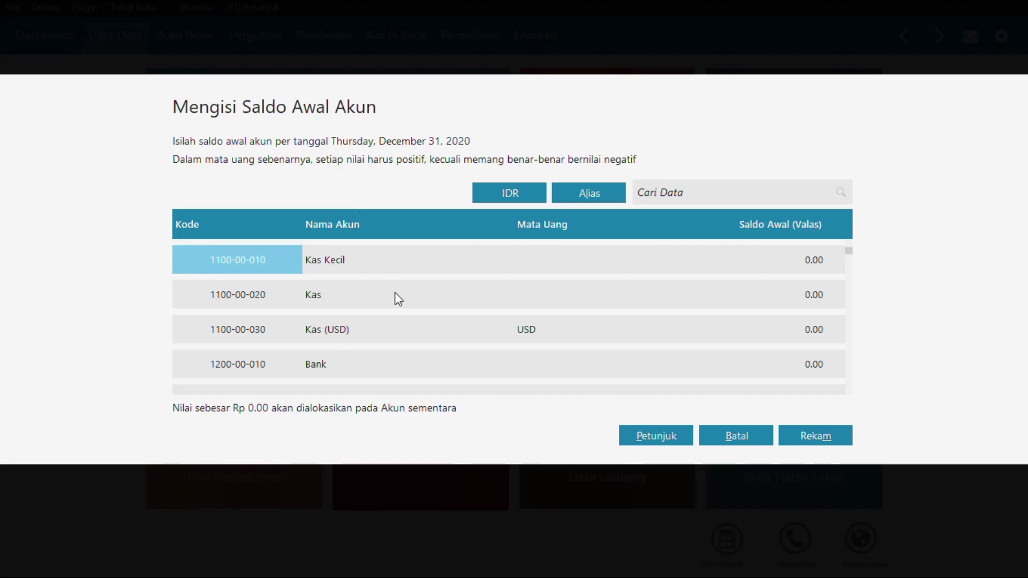
Set the opening balance of the Kas account 1100-00-020 to 3500000 and record the account opening balances.
click(638, 296)
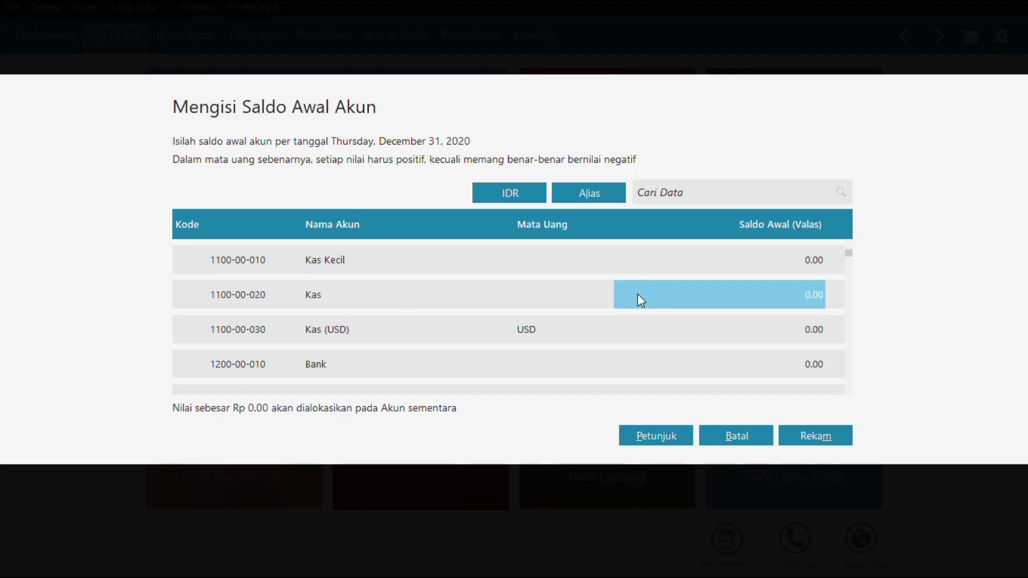
click(641, 301)
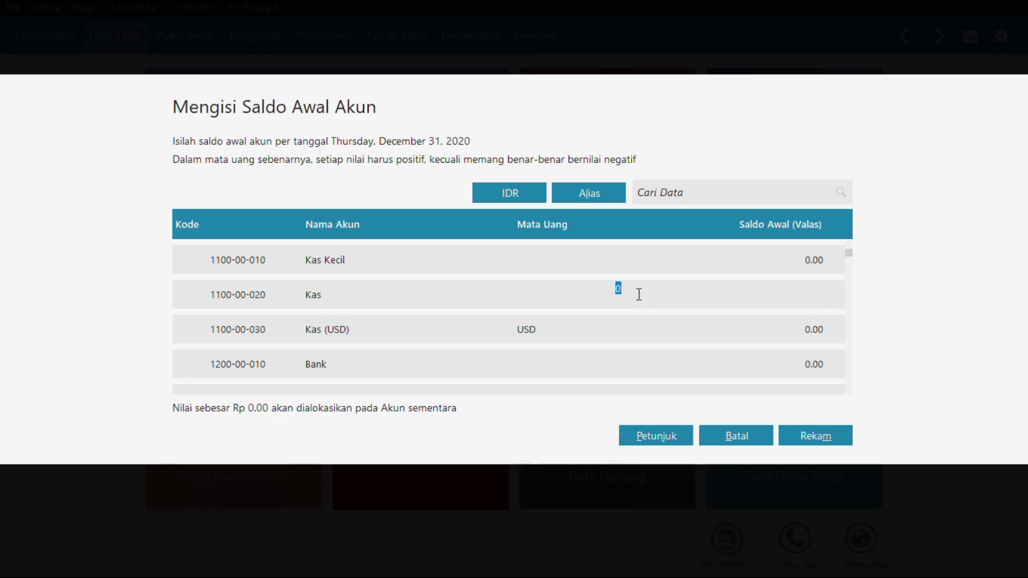
text(3500000)
click(678, 366)
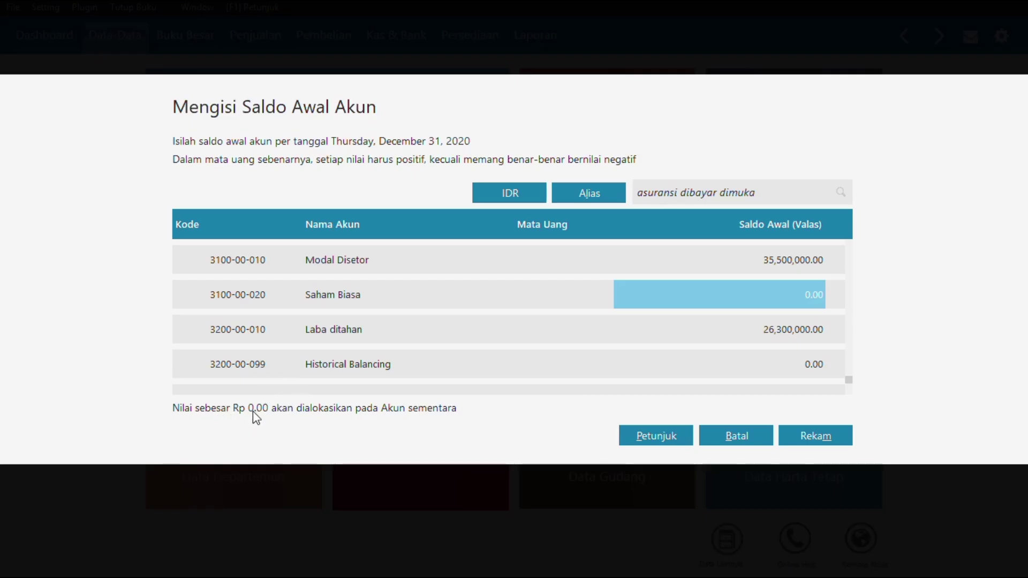
click(812, 445)
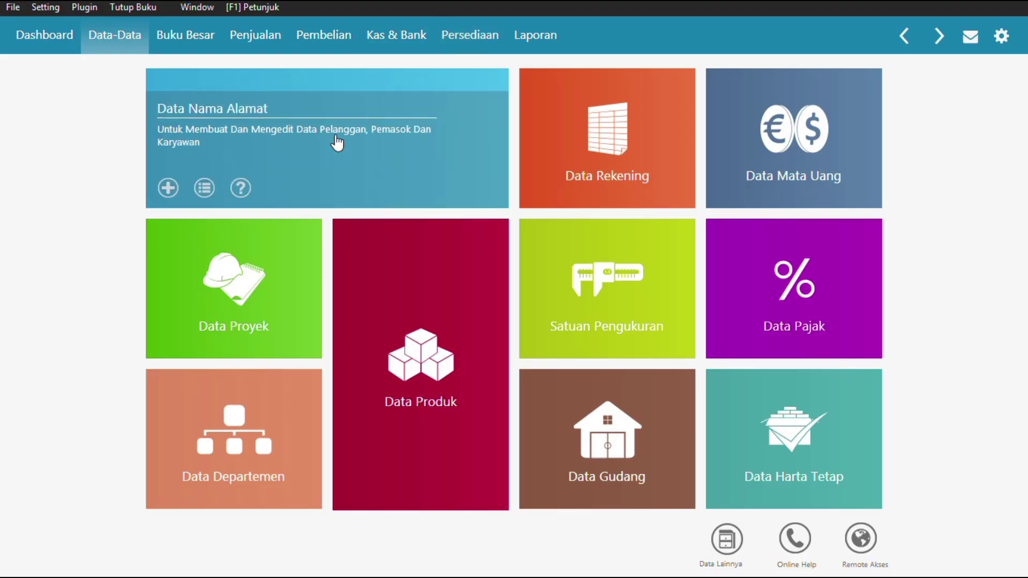
Add PT MEGANTARA as a customer in Data Nama Alamat with an adjusted customer ID, and save it without an NPWP.
click(337, 143)
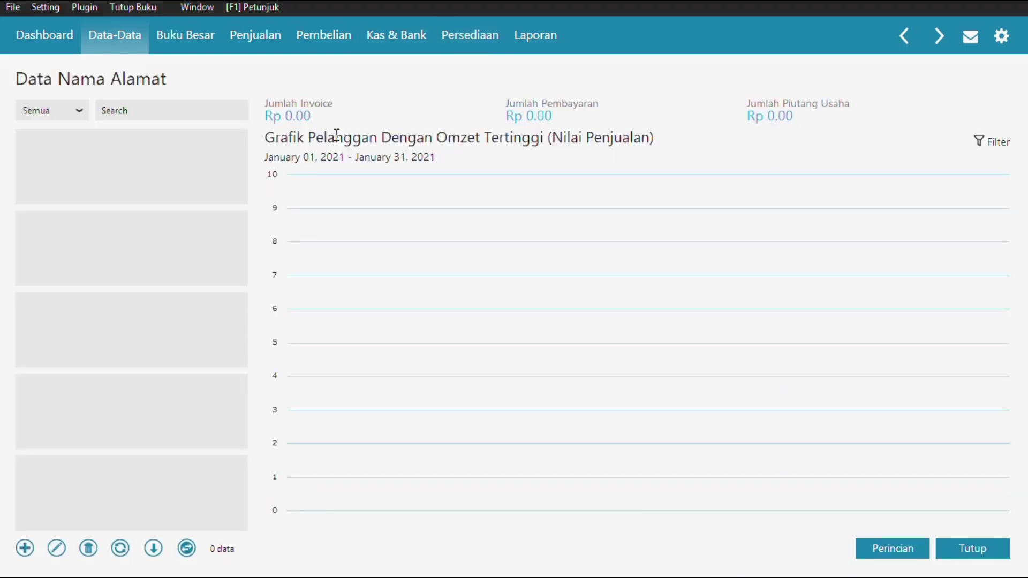
click(26, 548)
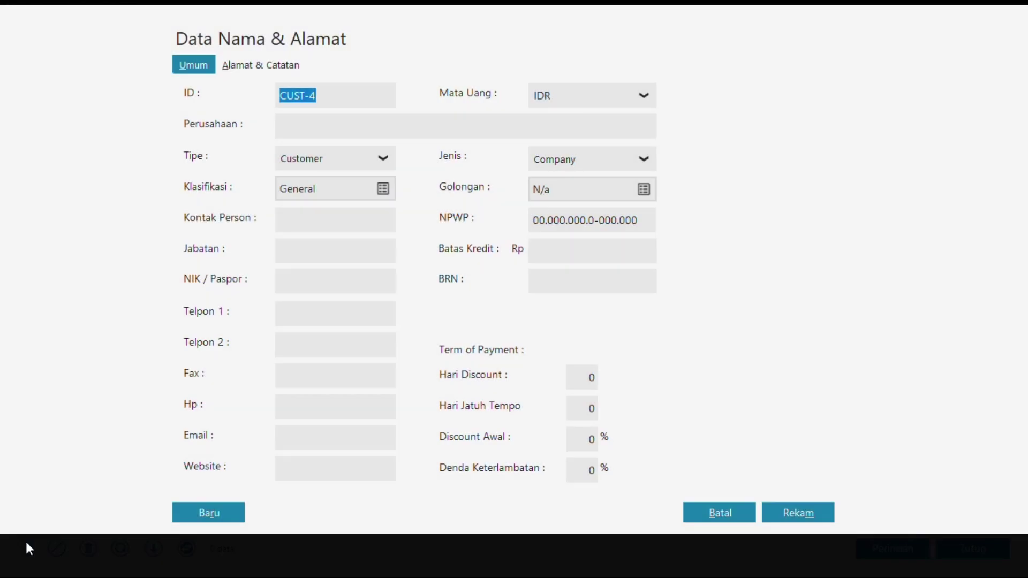
click(368, 99)
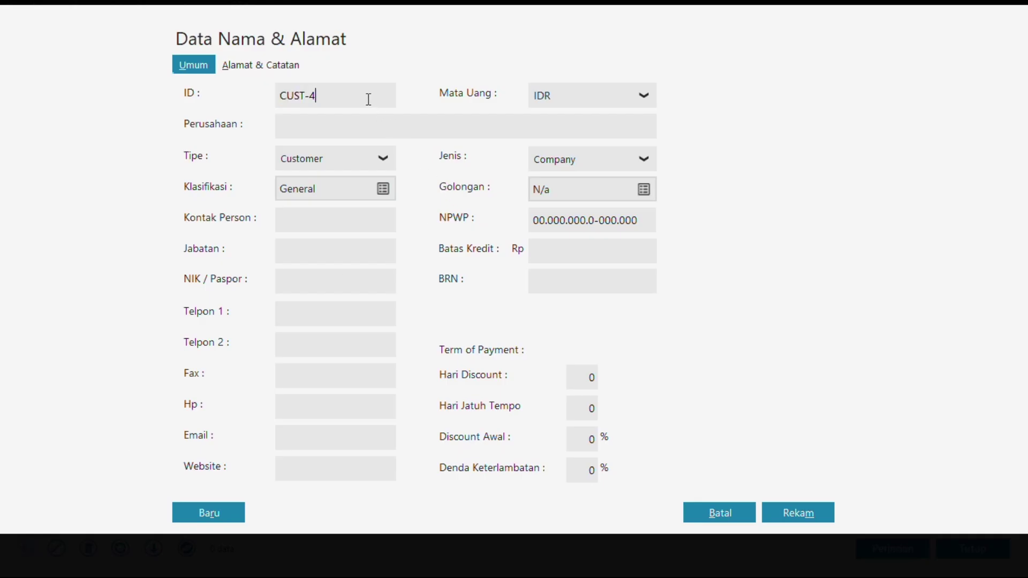
key(BackSpace)
text(1)
click(325, 127)
text(PT MEGANTARA)
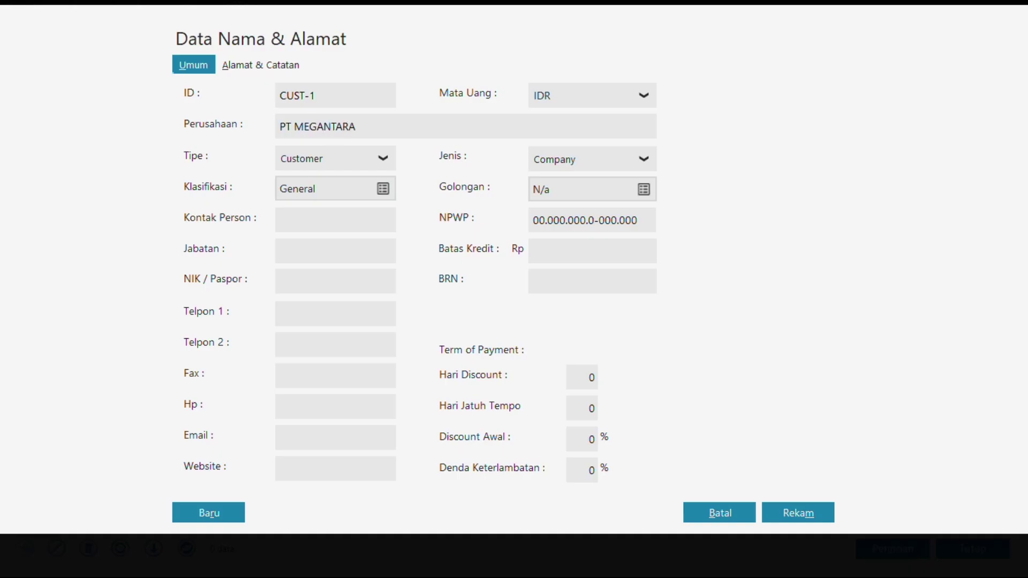
click(782, 511)
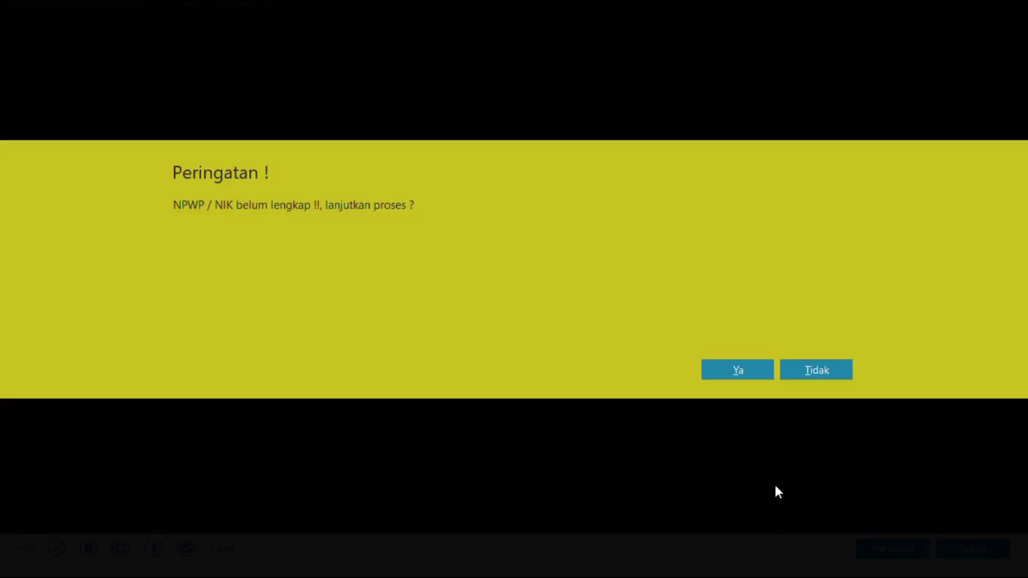
click(738, 370)
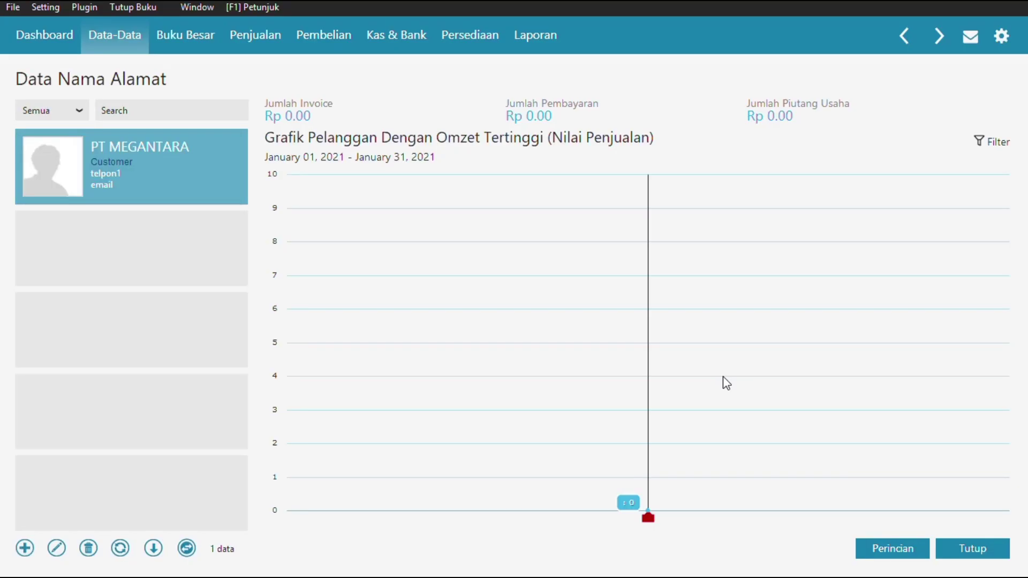
key(Escape)
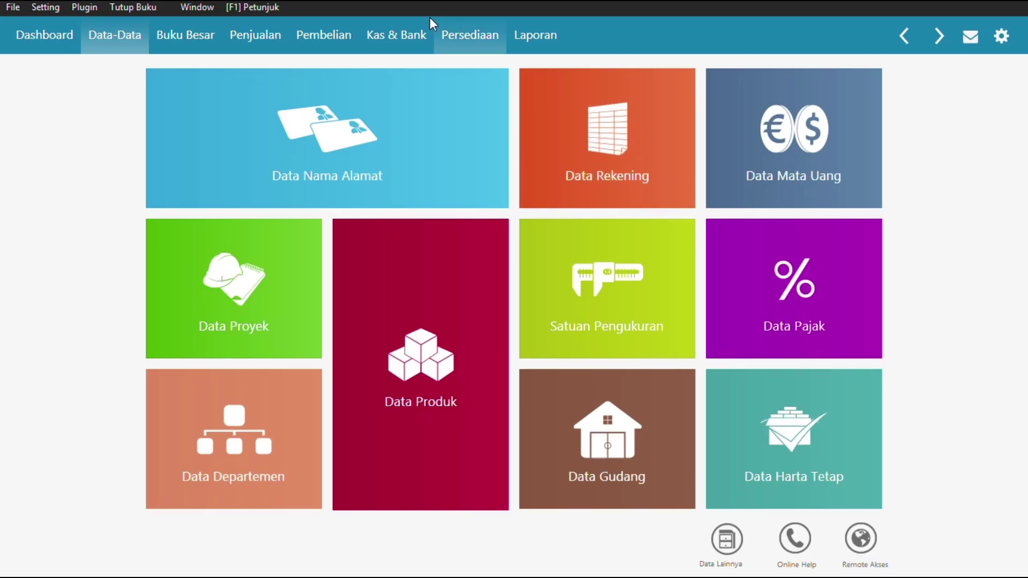
Start a new entry in the Saldo Awal Piutang Usaha opening balances and choose PT MEGANTARA as its customer.
click(48, 8)
mouse_move(95, 75)
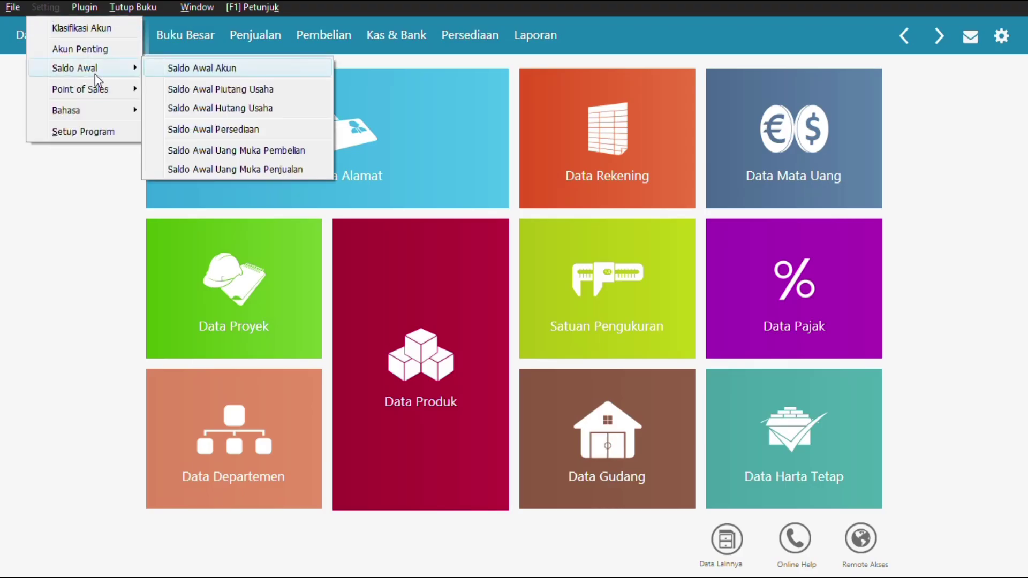
click(216, 90)
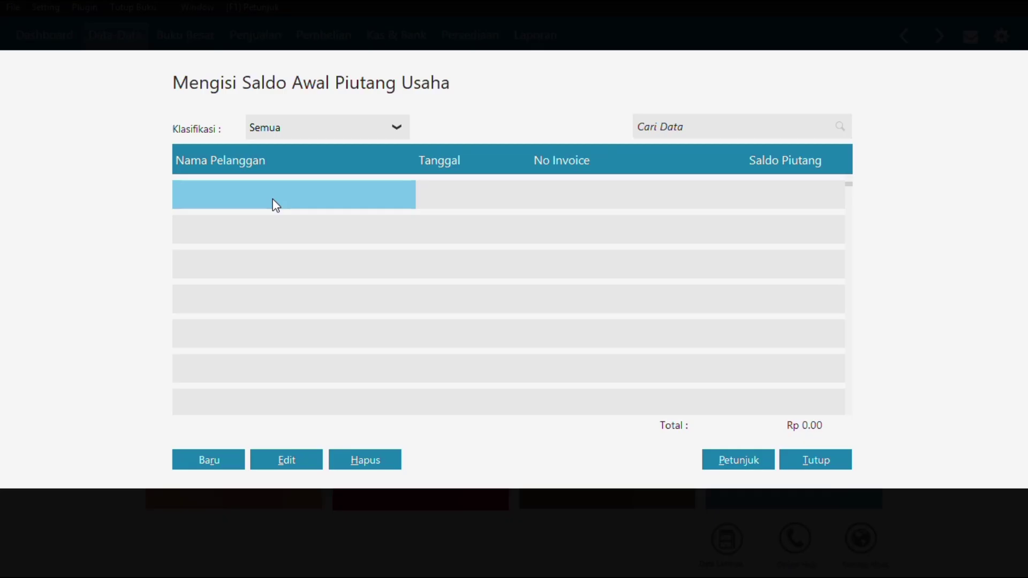
click(218, 461)
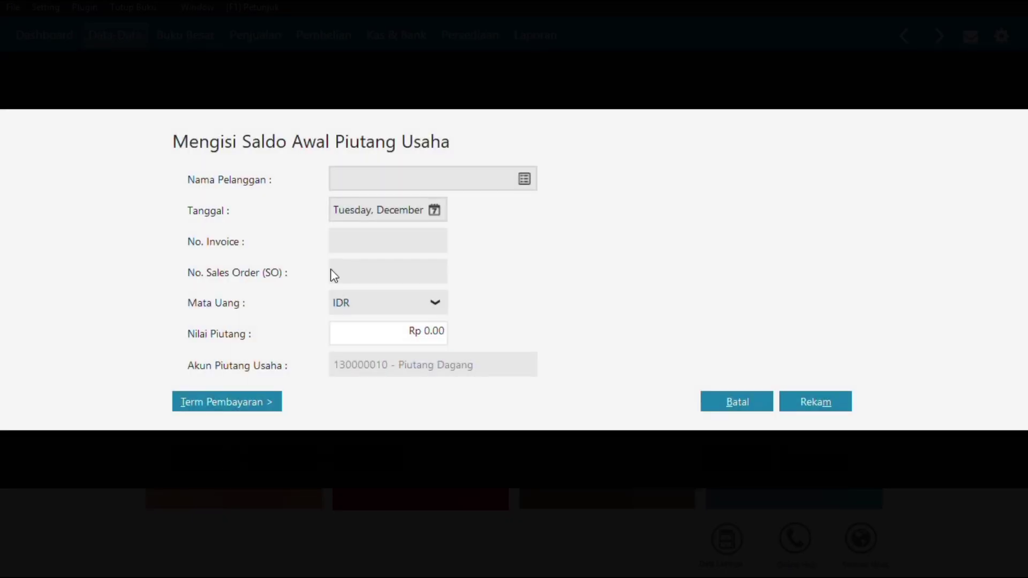
click(524, 181)
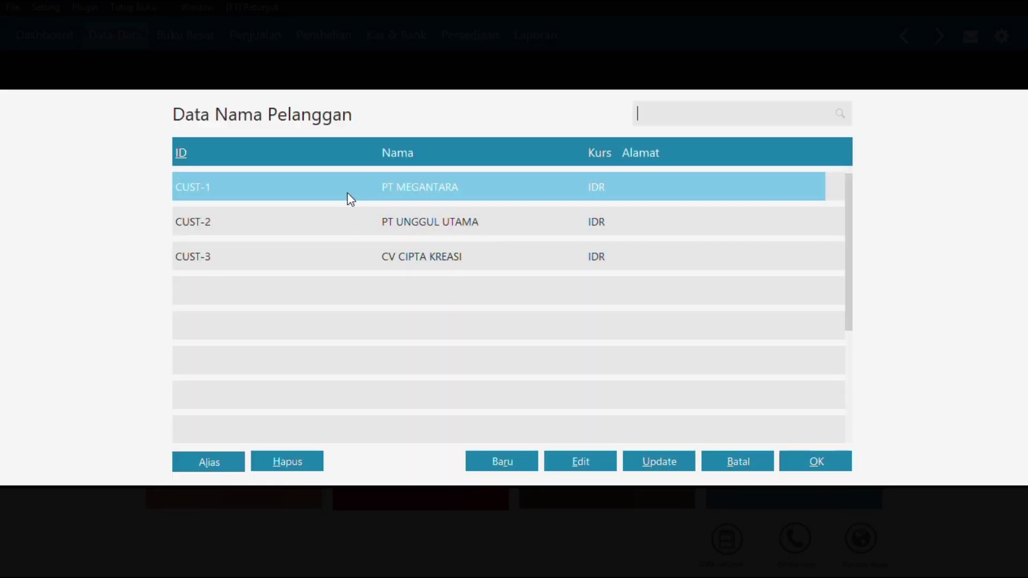
click(814, 463)
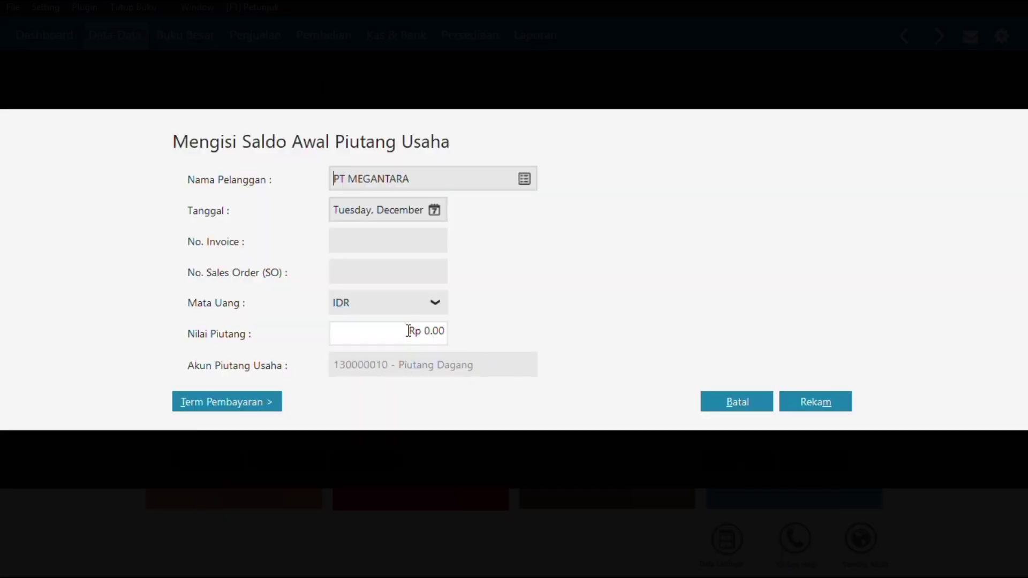
Record the receivable dated December 1, 2020 with invoice number INV-01 and a value of 1250000 IDR, and start another entry.
click(434, 211)
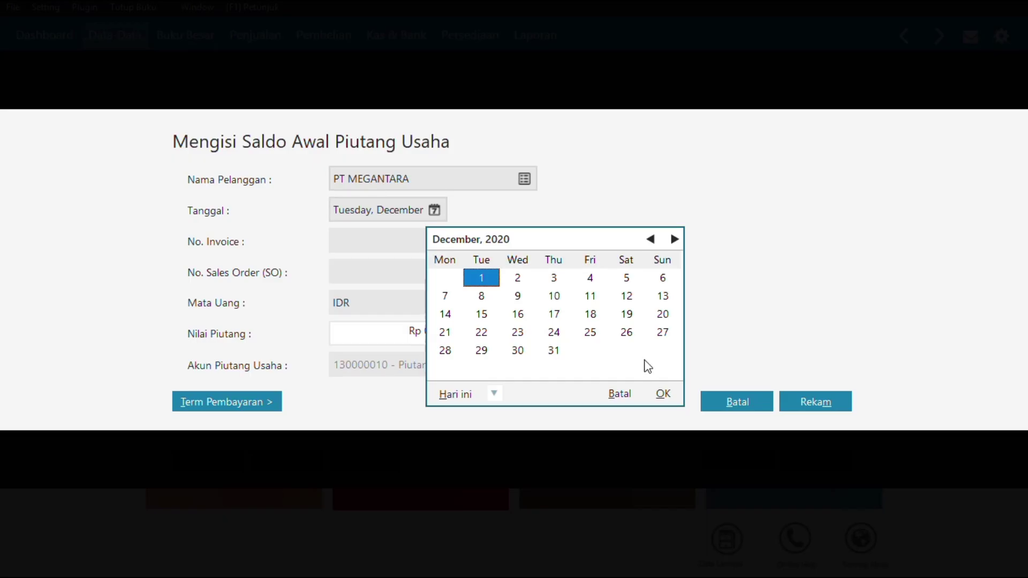
click(670, 393)
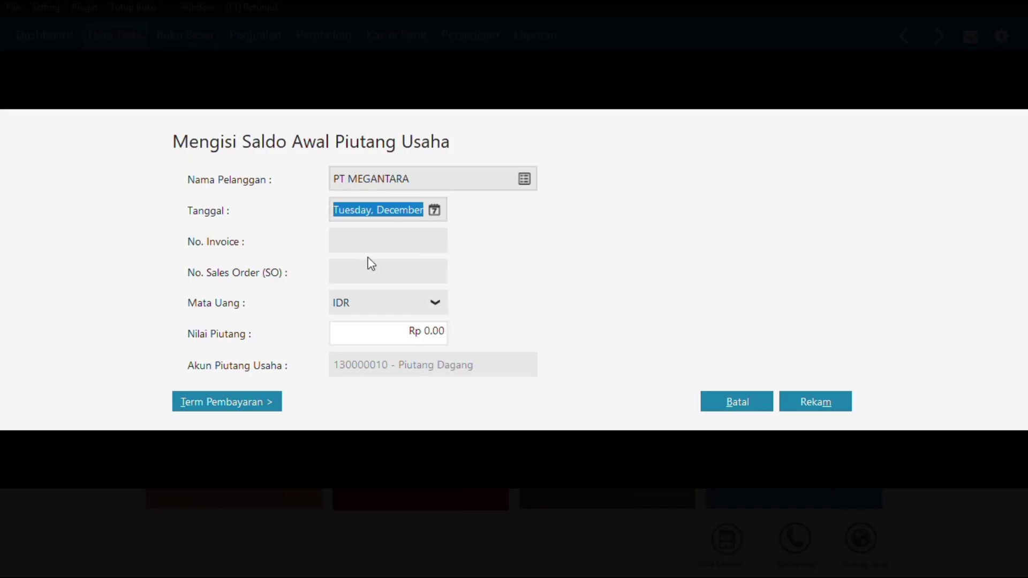
click(357, 242)
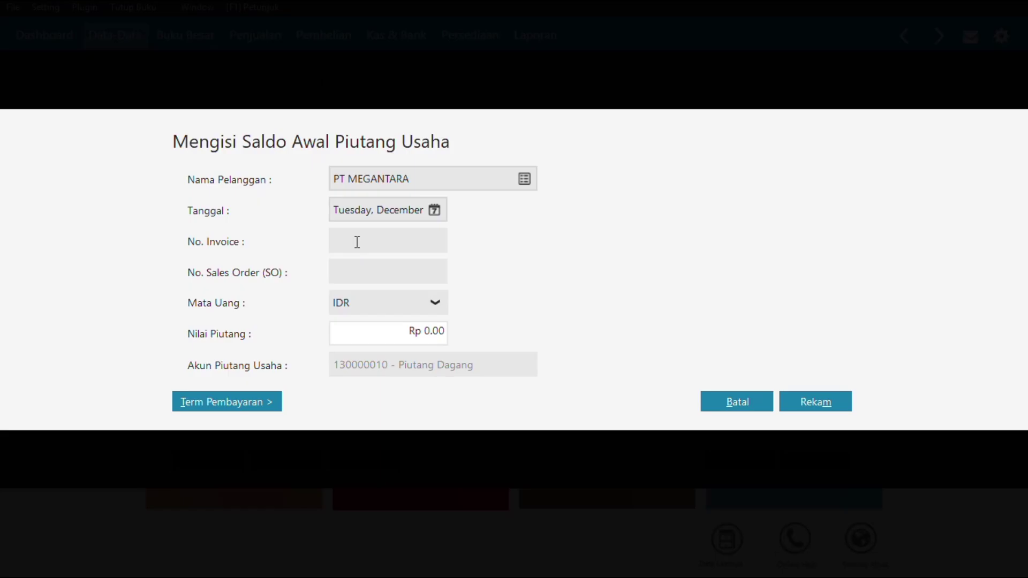
text(INV-001)
key(BackSpace)
key(BackSpace)
text(1)
click(371, 335)
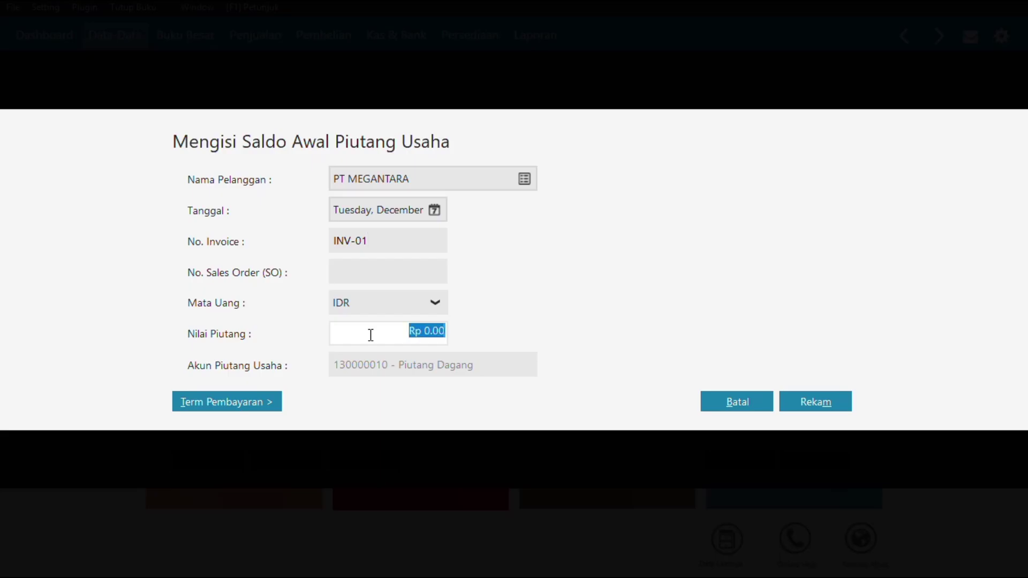
text(1250000)
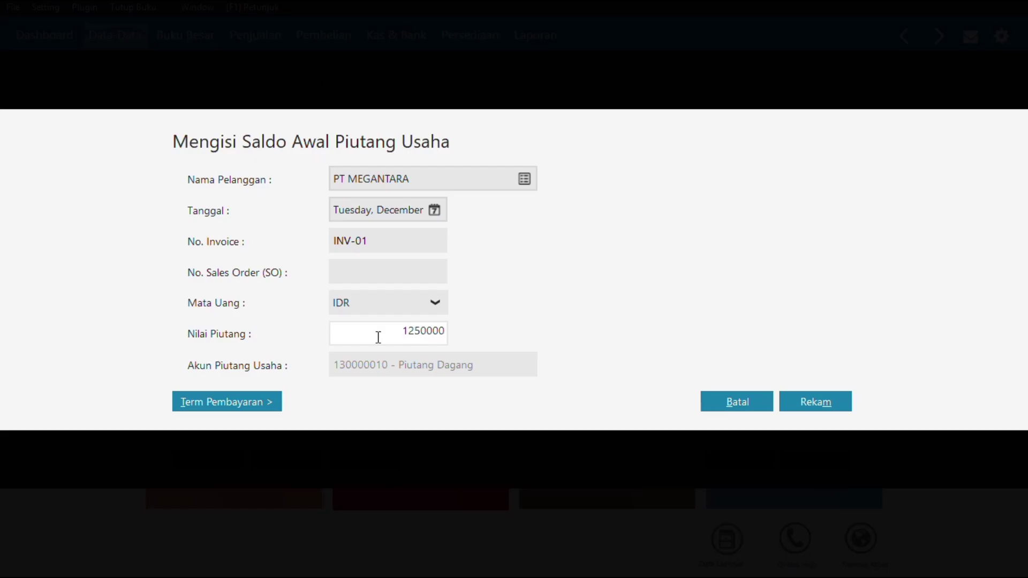
click(830, 408)
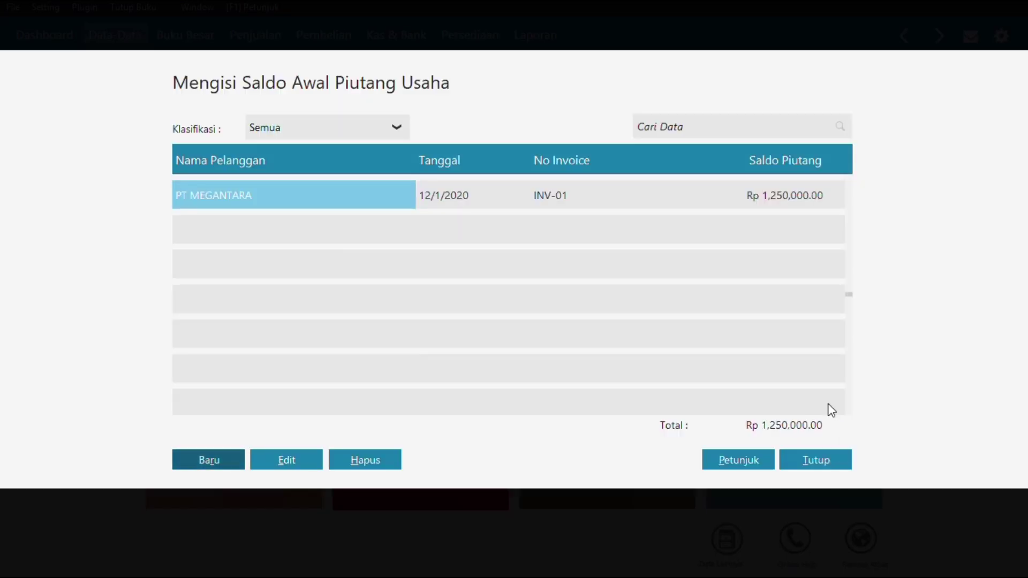
click(203, 466)
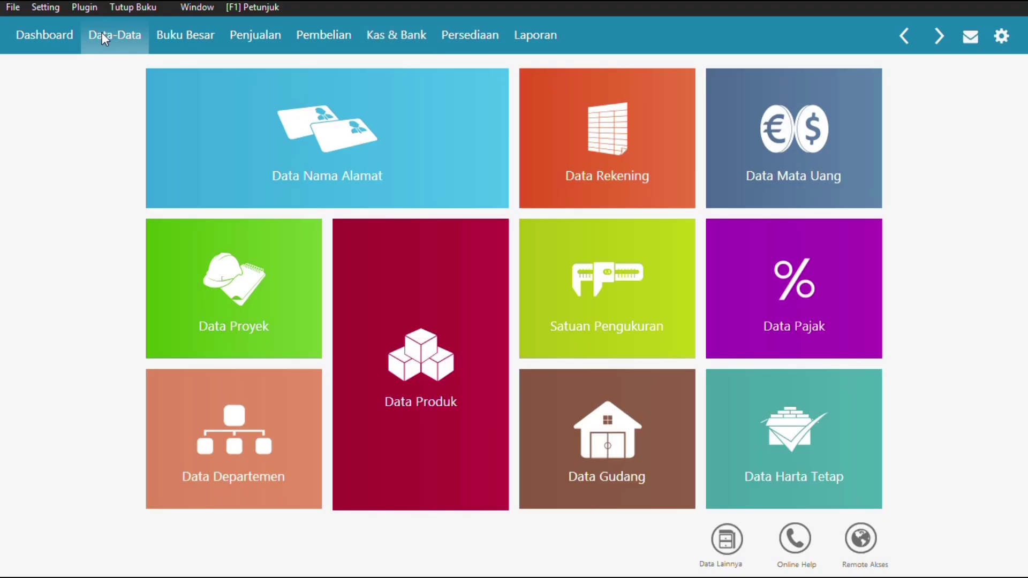
Add PT SINAR ELEKTRO as a Vendor record in Data Nama Alamat and continue with a new blank vendor record.
click(323, 132)
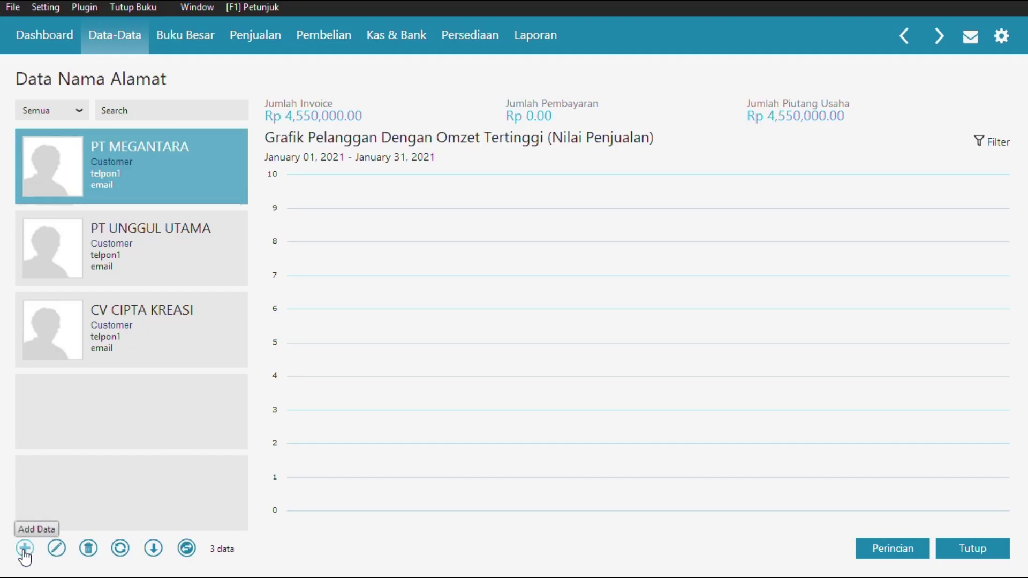
click(24, 548)
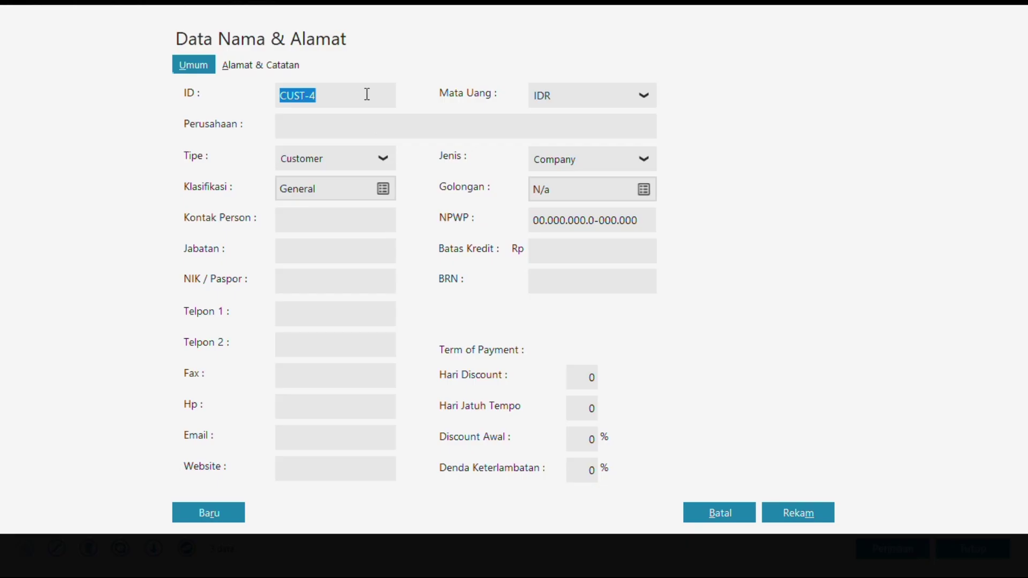
click(383, 159)
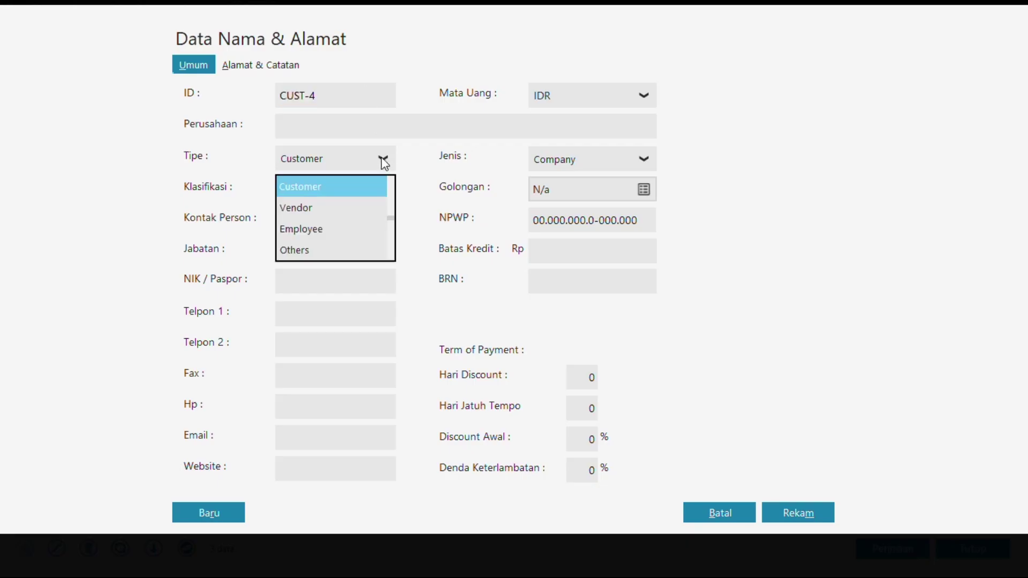
click(343, 207)
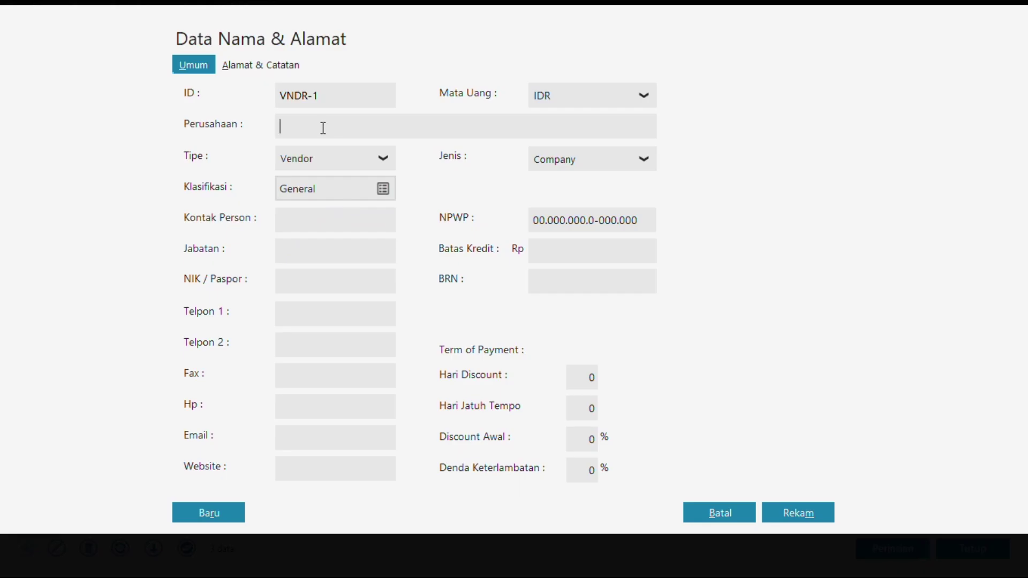
text(PT SINAR ELEKTRO)
click(201, 518)
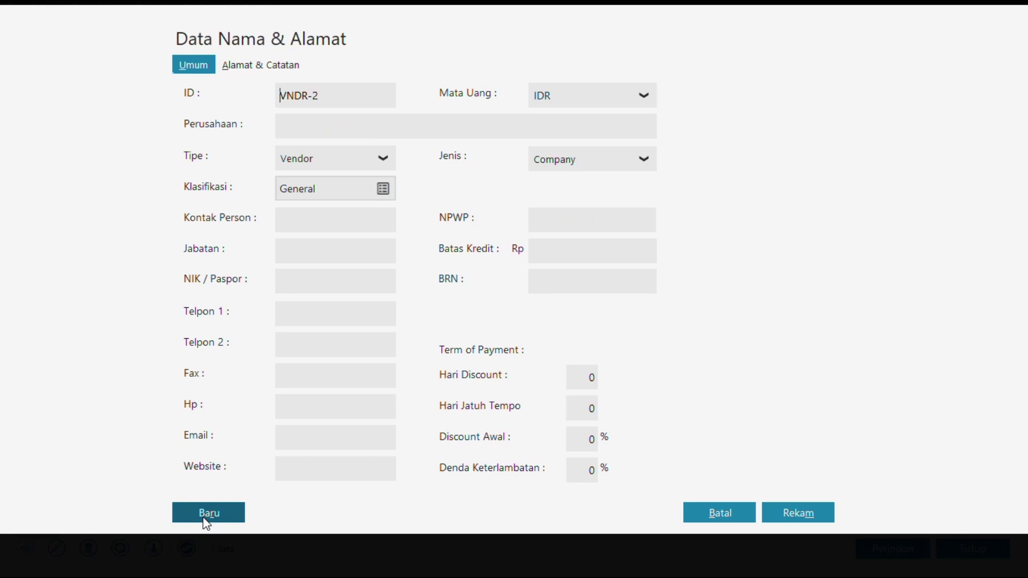
Enter CV RIUNG JAYA as the company name in the new vendor record.
click(298, 126)
text(CV )
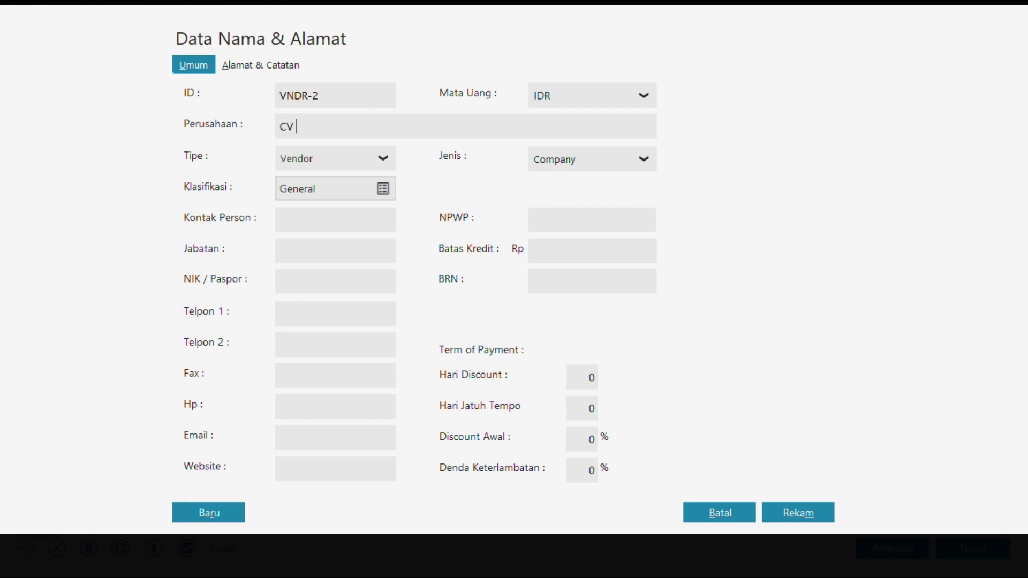
text(RIUNG JAYA)
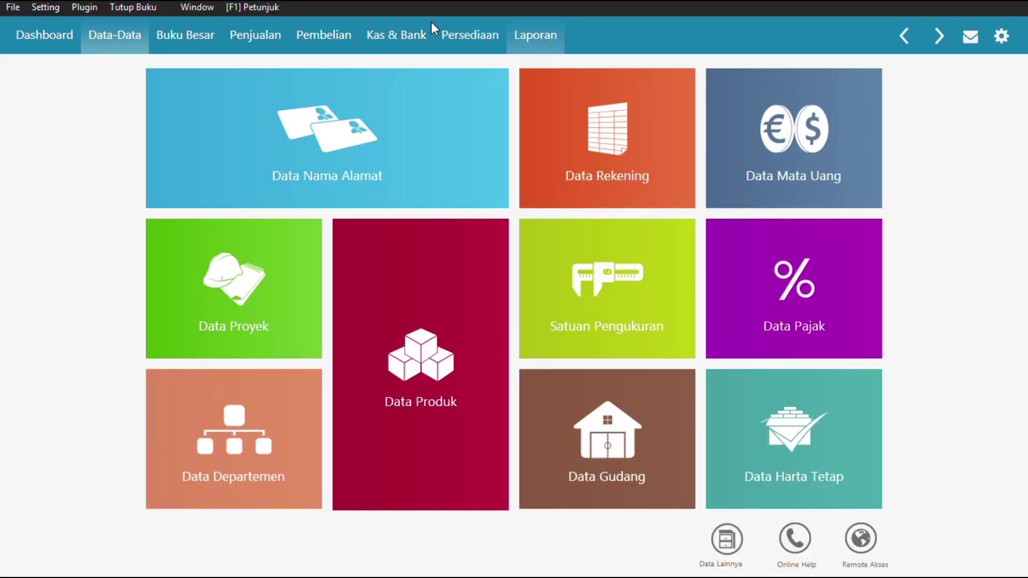
Start a new entry in the Saldo Awal Hutang Usaha opening balances and choose PT SINAR ELEKTRO as its supplier.
click(45, 8)
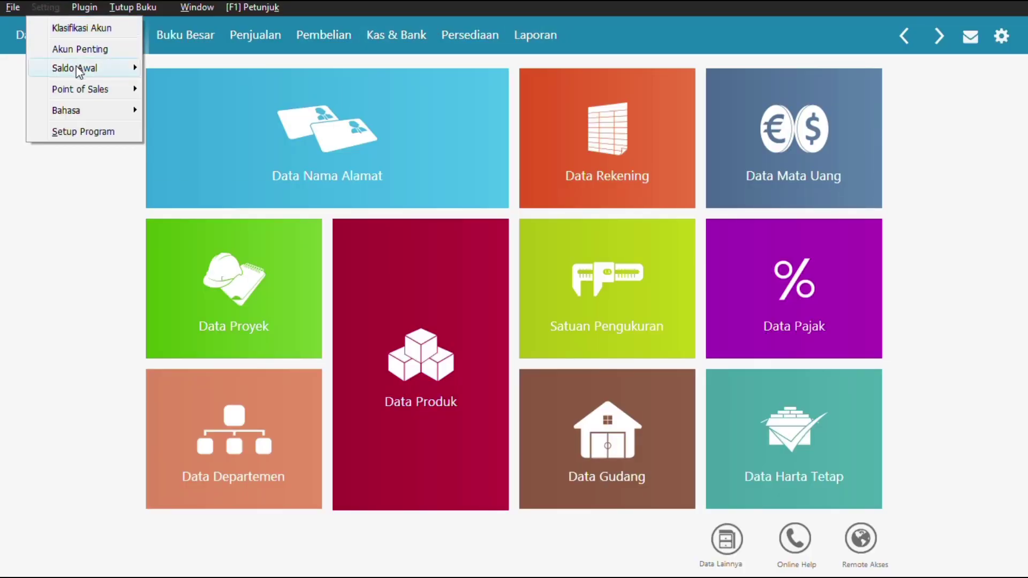
mouse_move(79, 71)
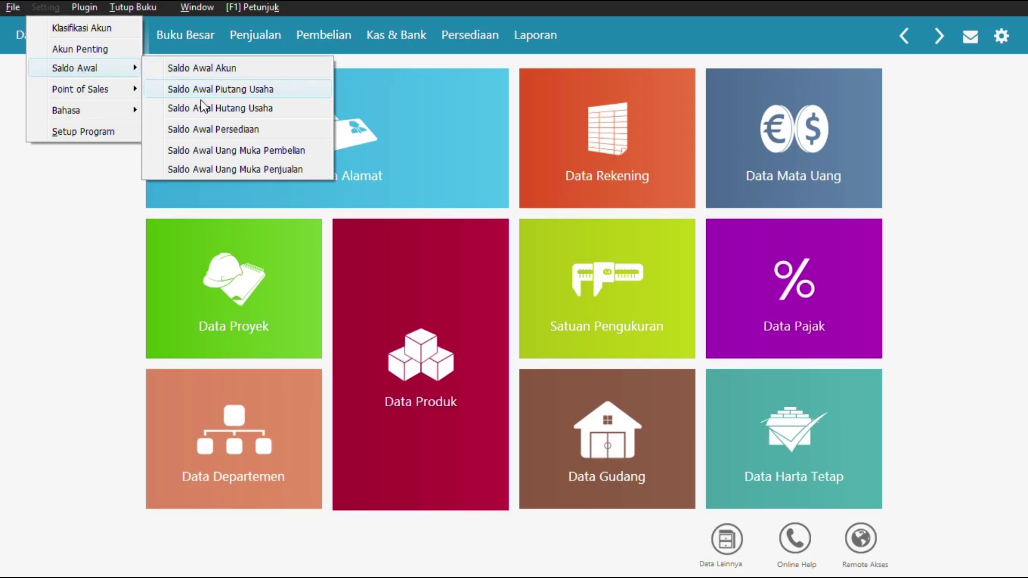
click(222, 109)
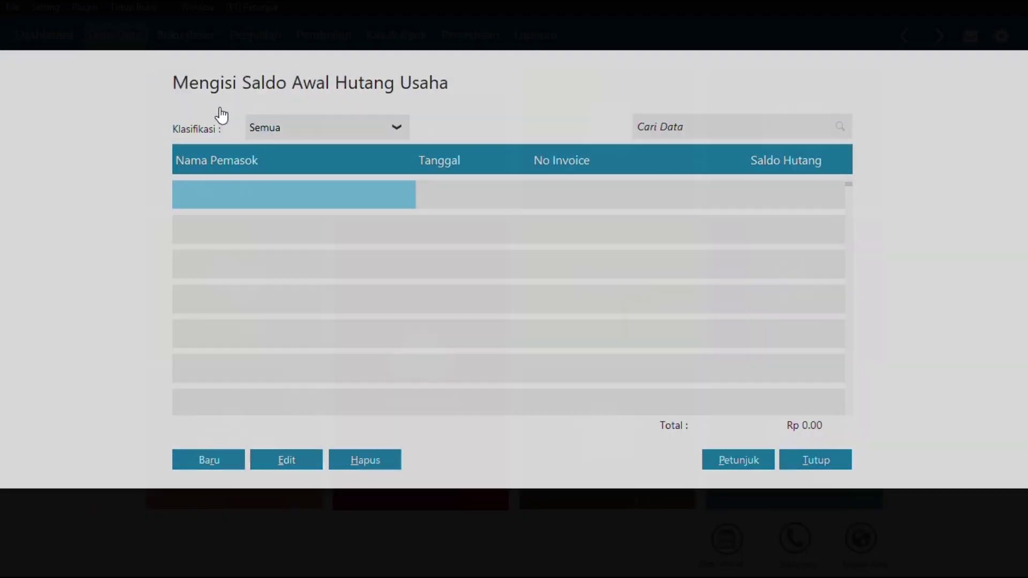
click(218, 466)
click(217, 465)
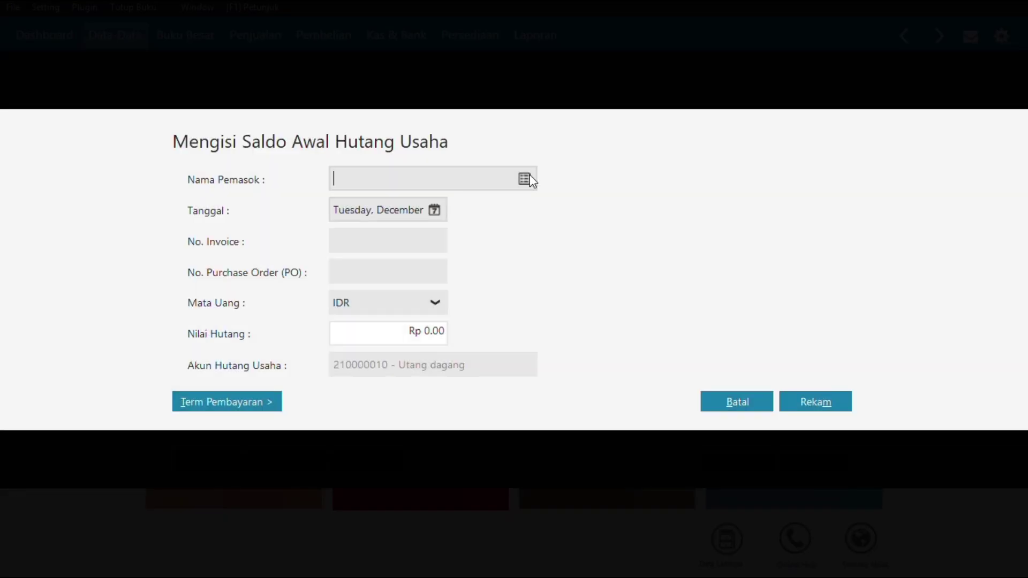
click(525, 180)
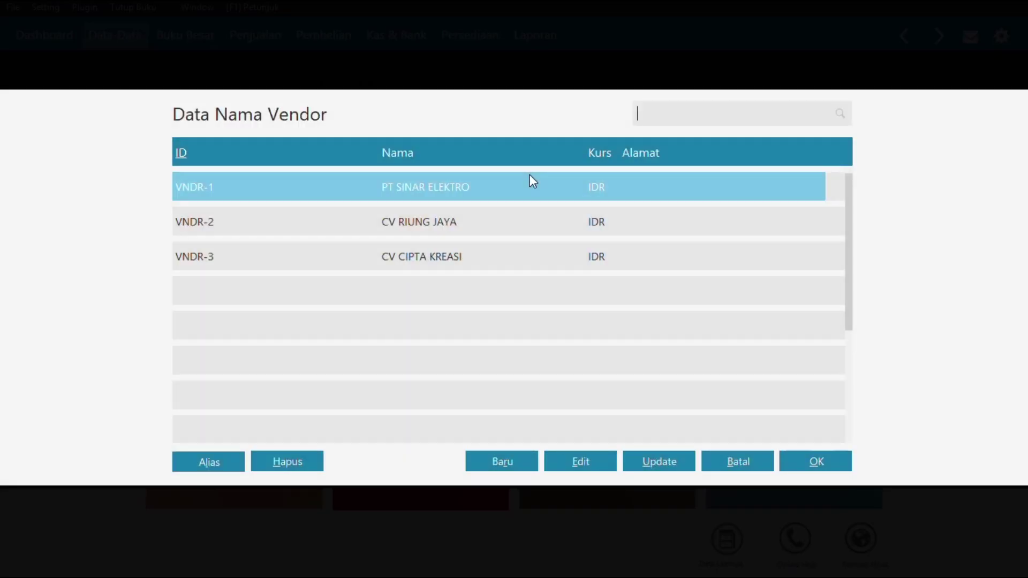
click(813, 461)
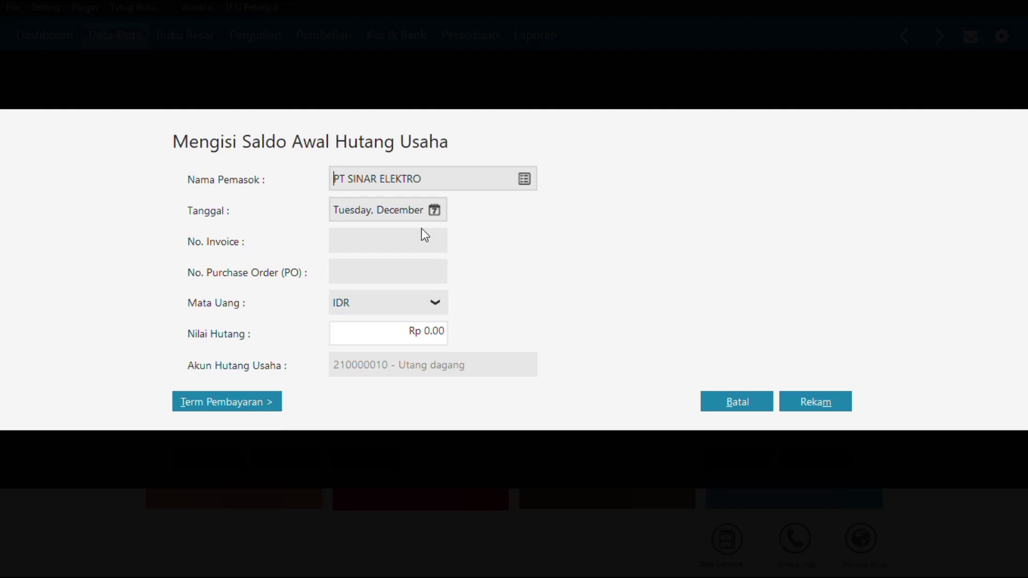
Record the payable dated December 11, 2020 with invoice number INV-01 and a value of 10000000 IDR, and start another entry.
click(436, 211)
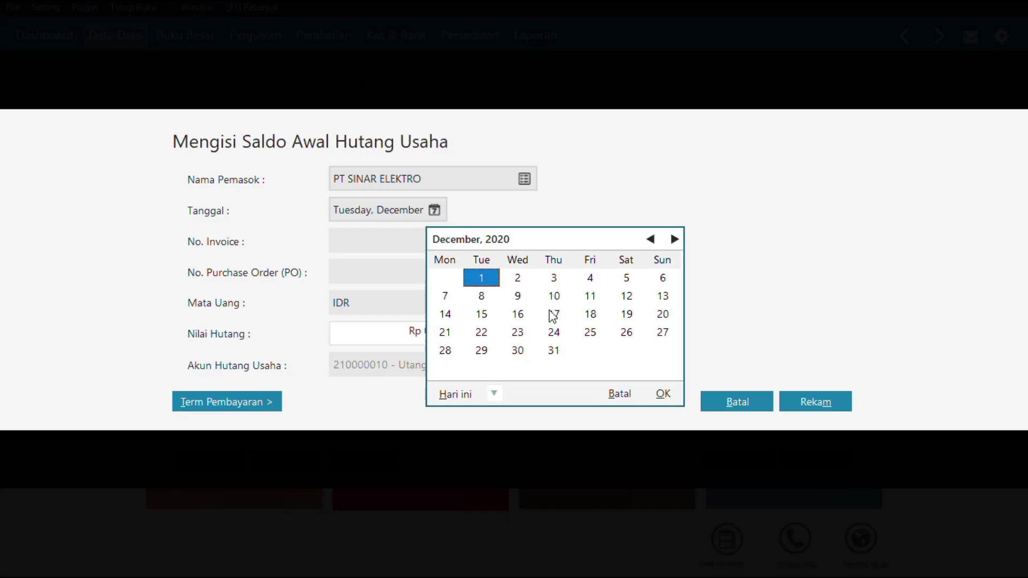
click(593, 298)
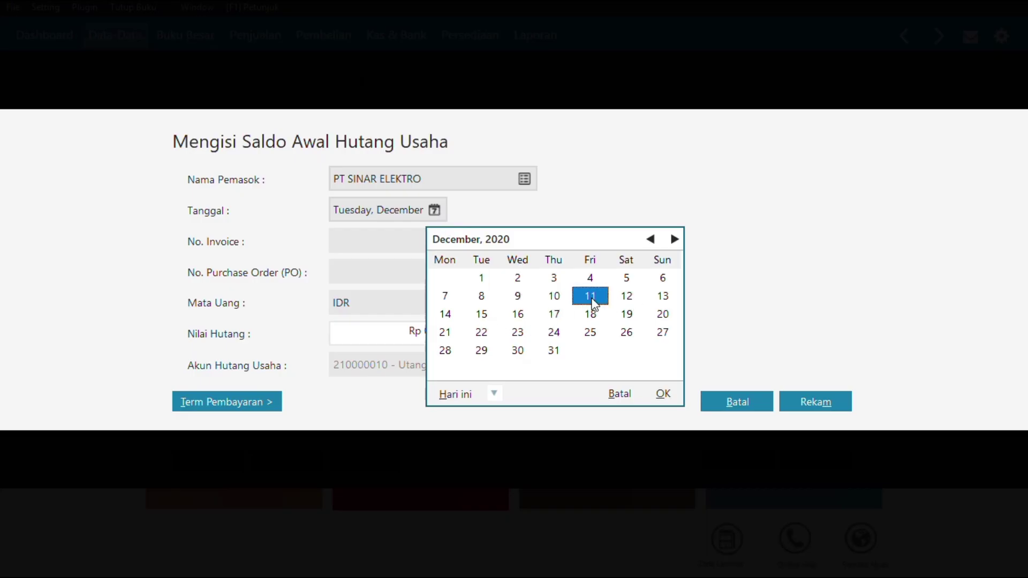
click(662, 395)
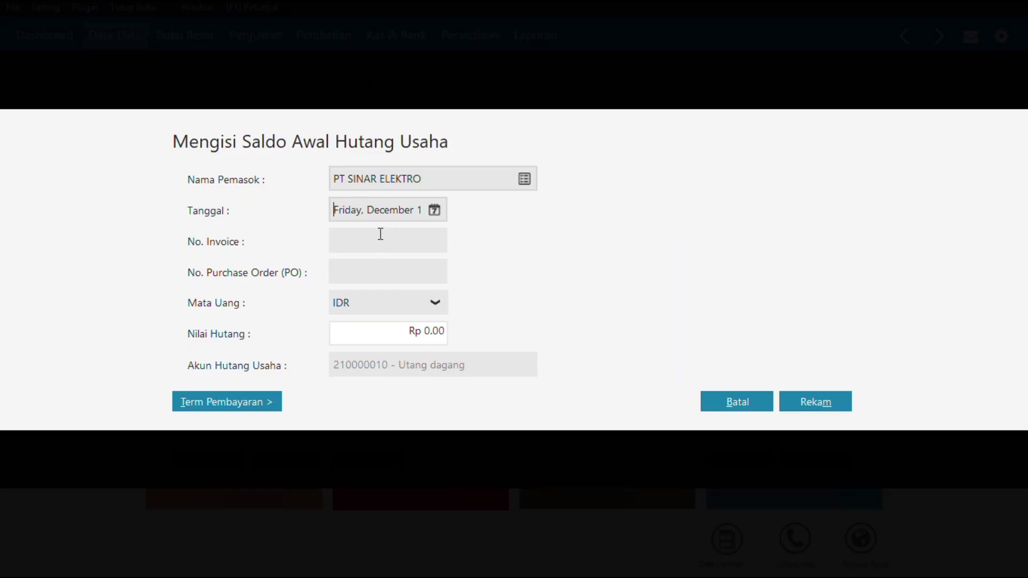
text(INV-01)
click(399, 334)
text(10000000)
click(812, 401)
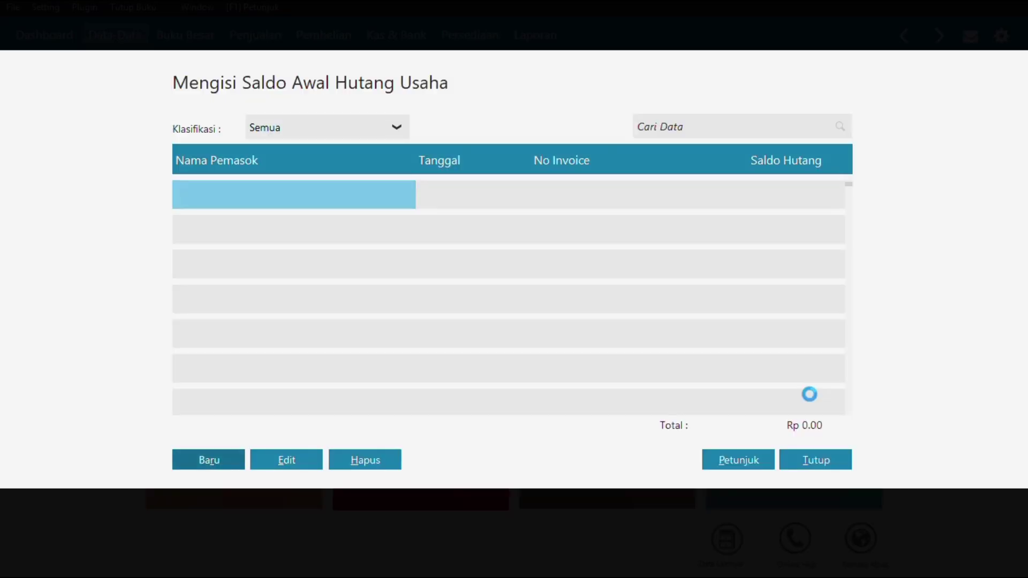
click(212, 462)
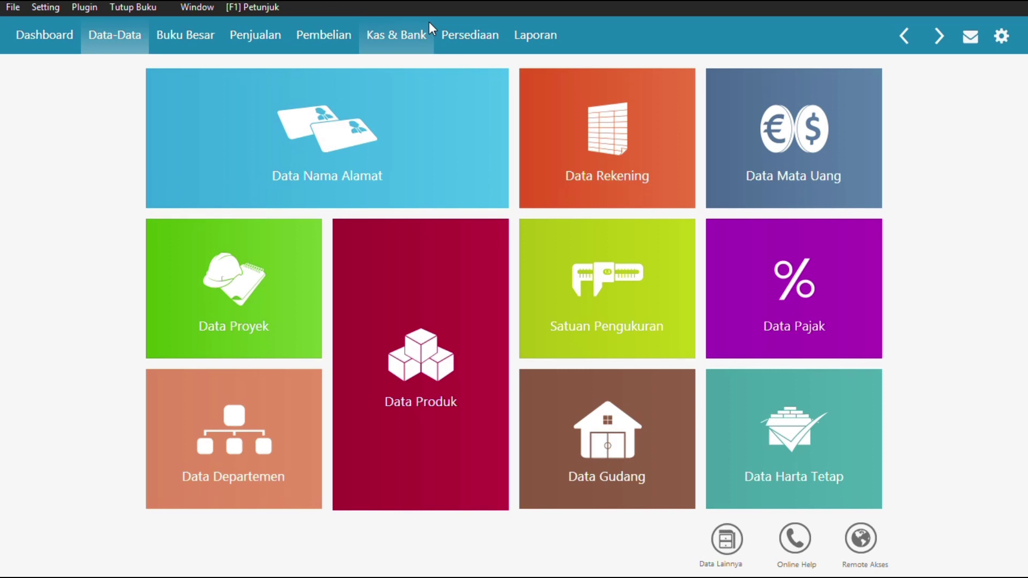
Start a new measurement unit in Satuan Pengukuran with the code Unit and mark it as a base unit (Unit Dasar).
mouse_move(408, 93)
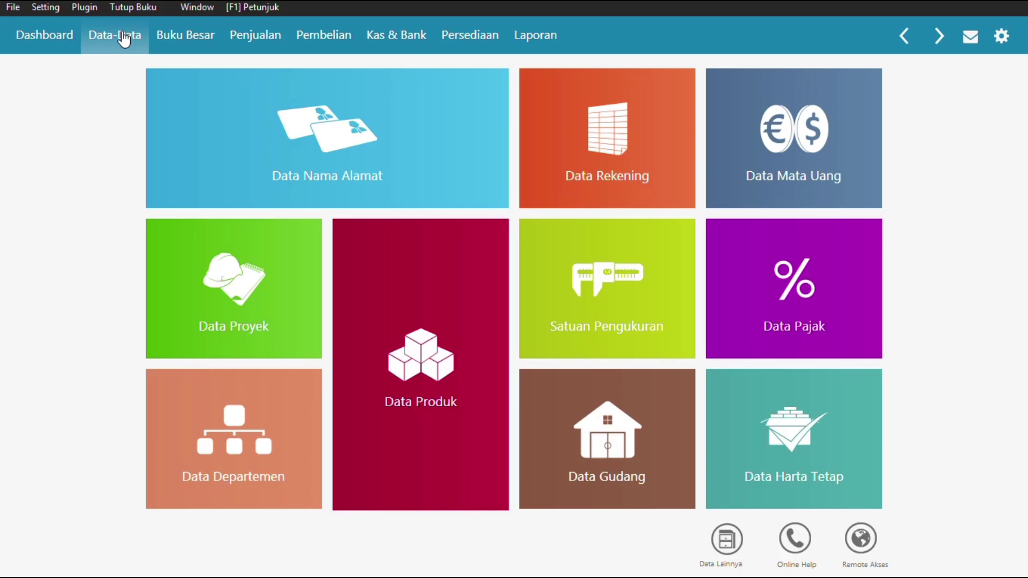
mouse_move(609, 294)
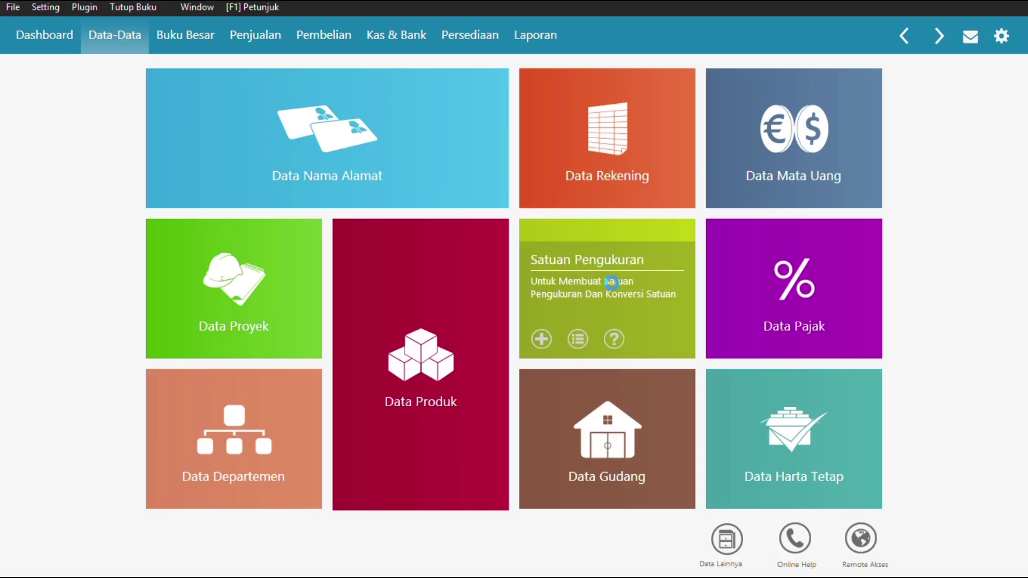
click(612, 284)
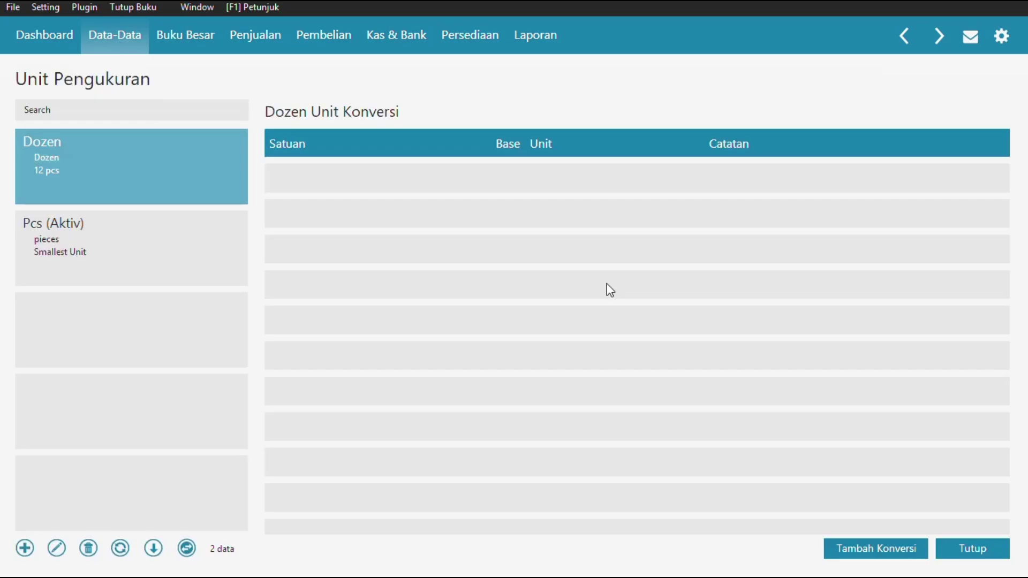
click(24, 546)
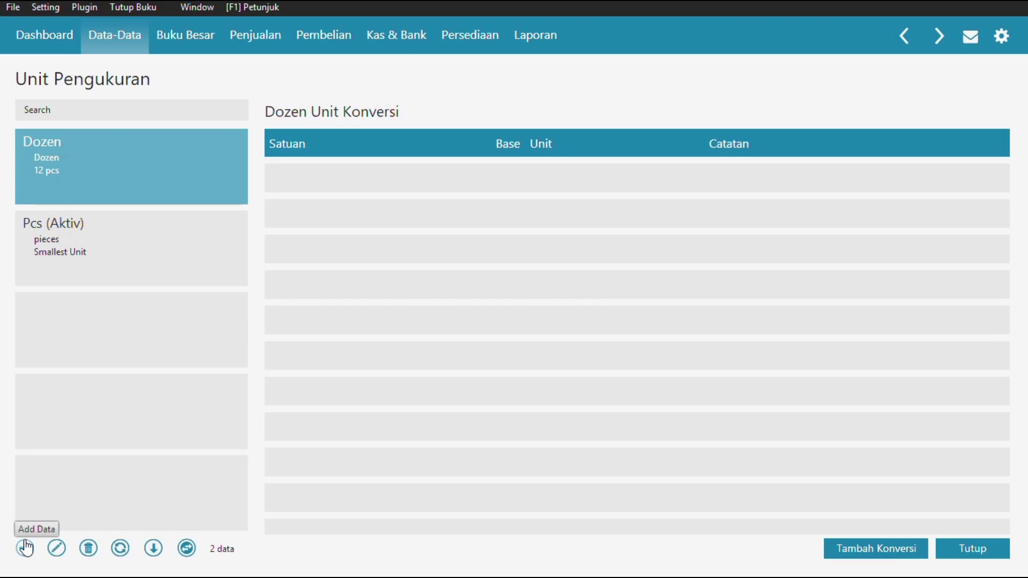
click(24, 550)
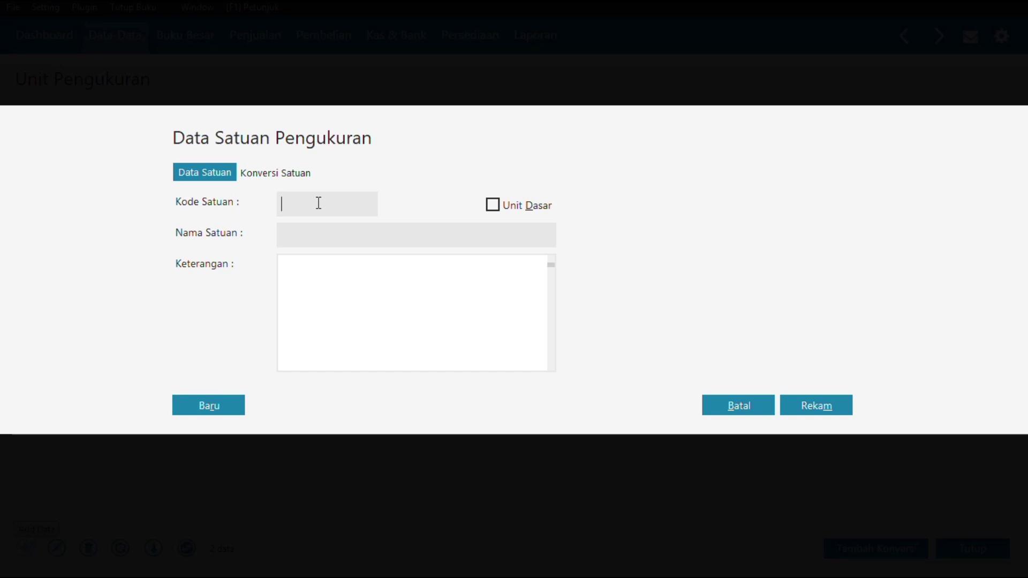
text(Unit)
click(493, 205)
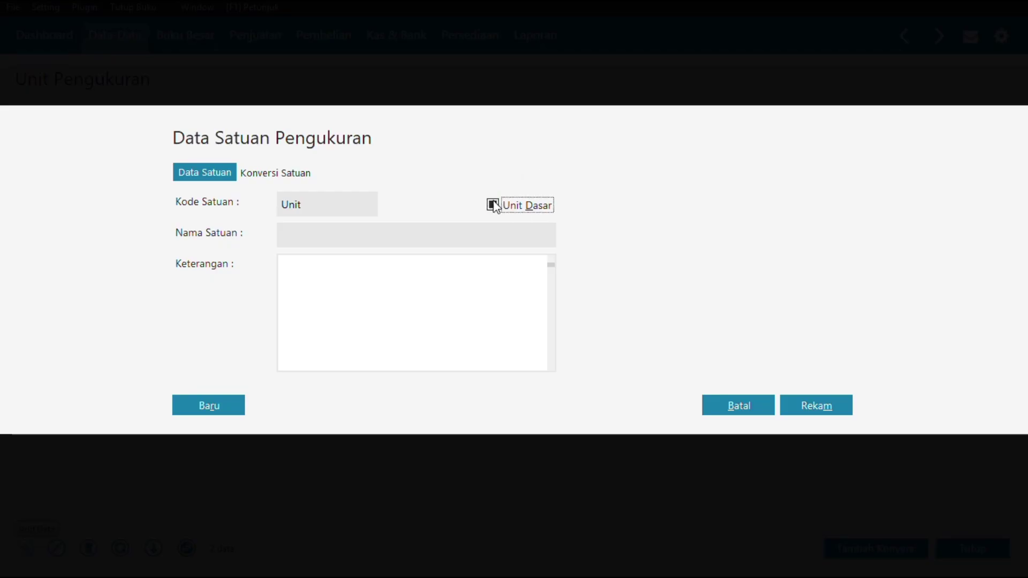
Fill in the required unit name as Unit, save the measurement unit, and close the unit list.
click(801, 410)
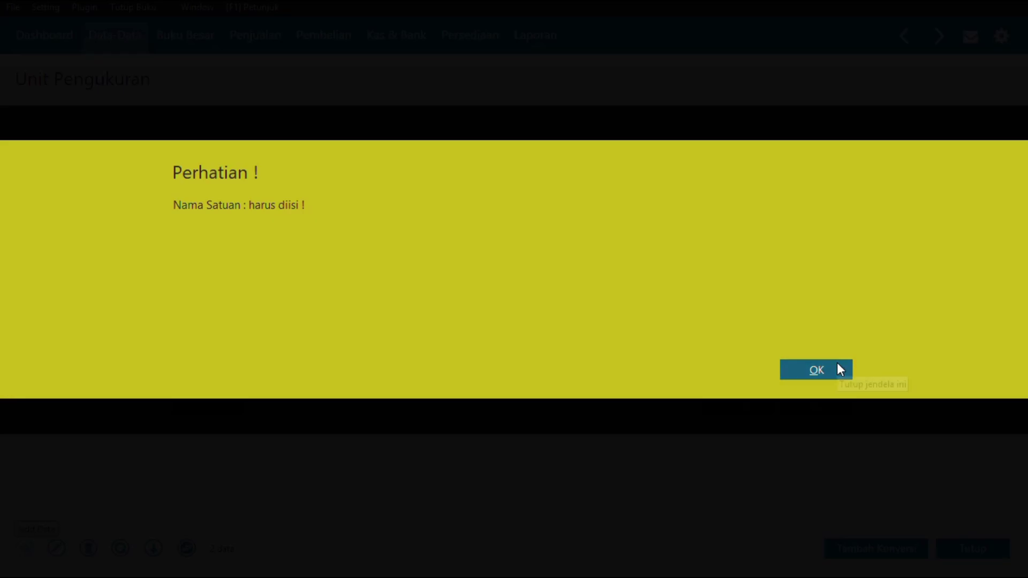
click(817, 370)
click(290, 231)
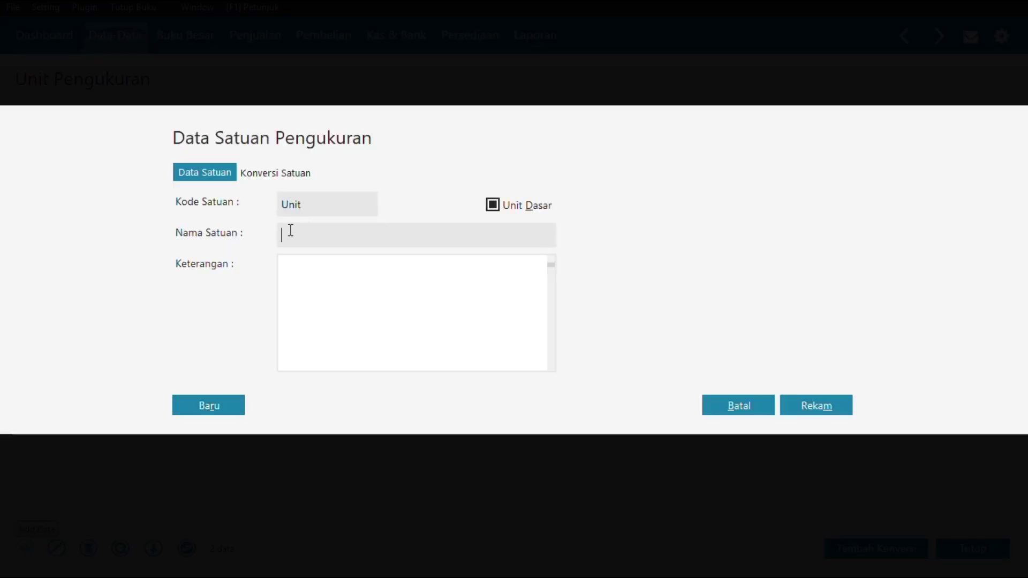
text(Unit)
click(810, 411)
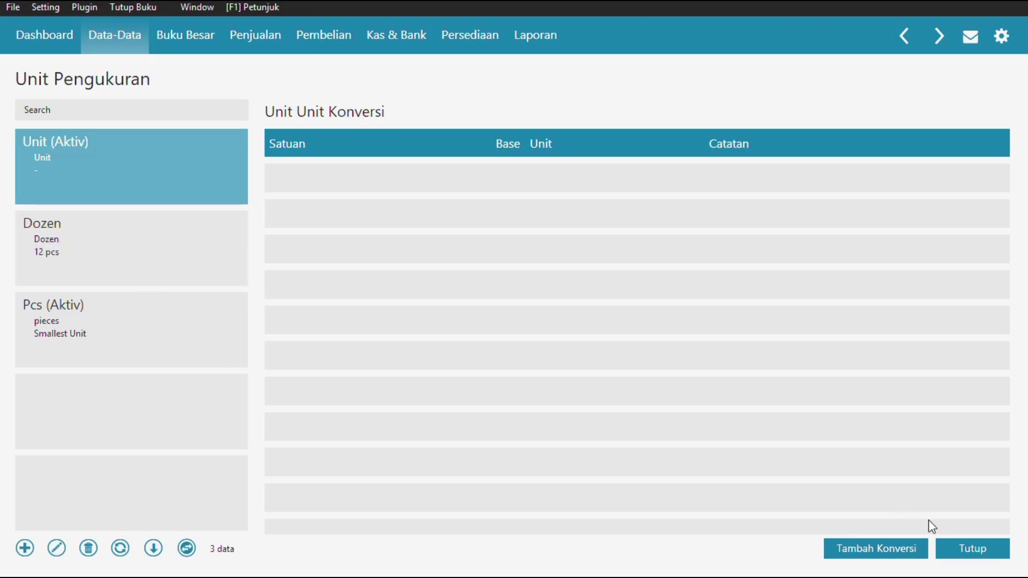
click(959, 549)
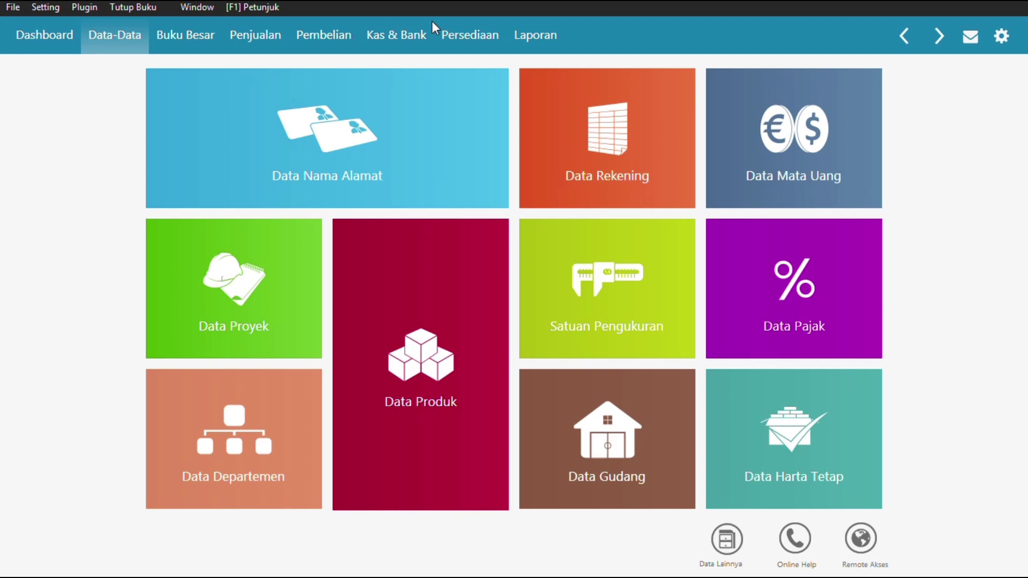
Start a new product group in Kelompok Produk and set its inventory properties to Disimpan, Dibeli and Dijual.
click(731, 546)
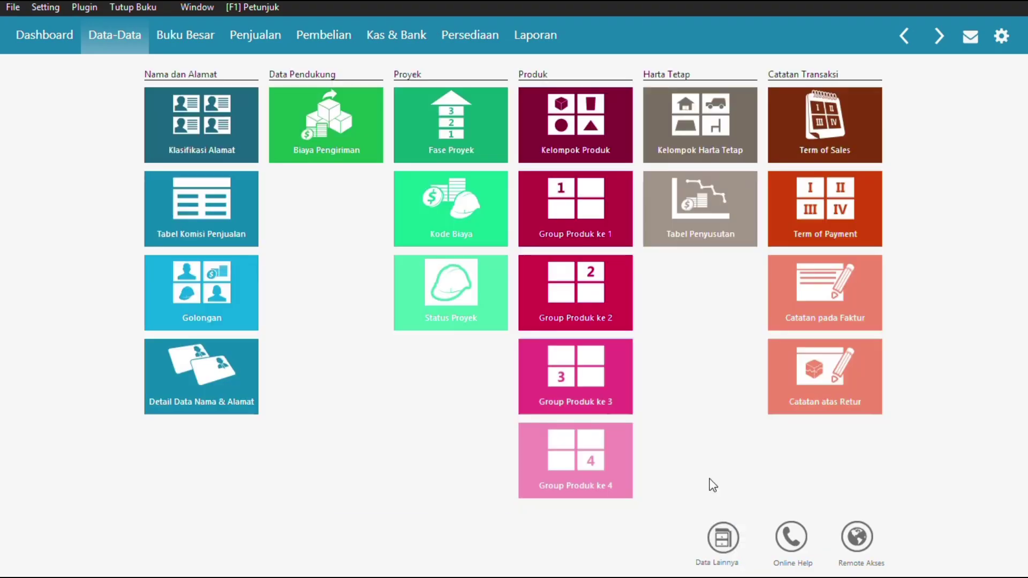
click(591, 129)
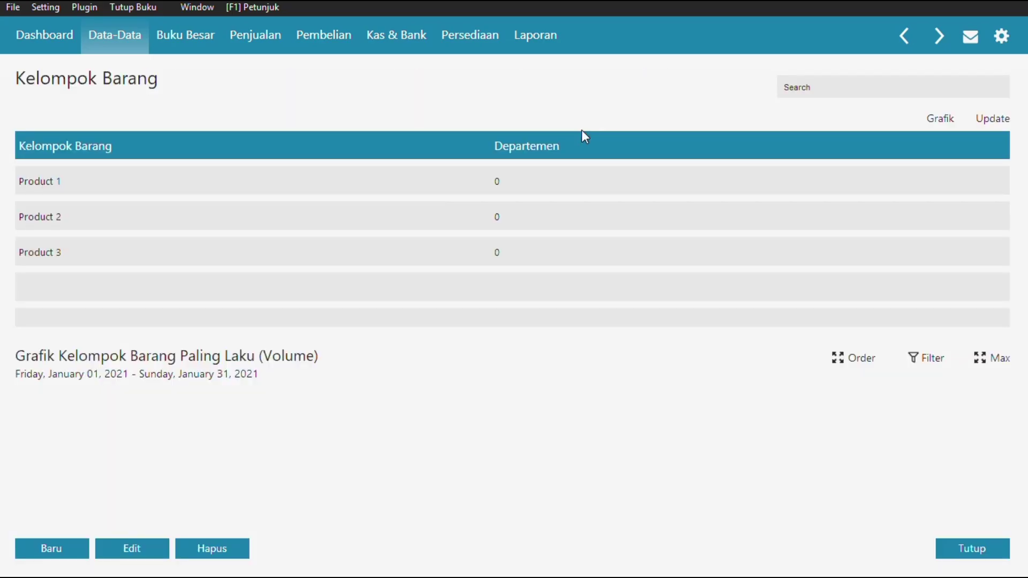
click(56, 549)
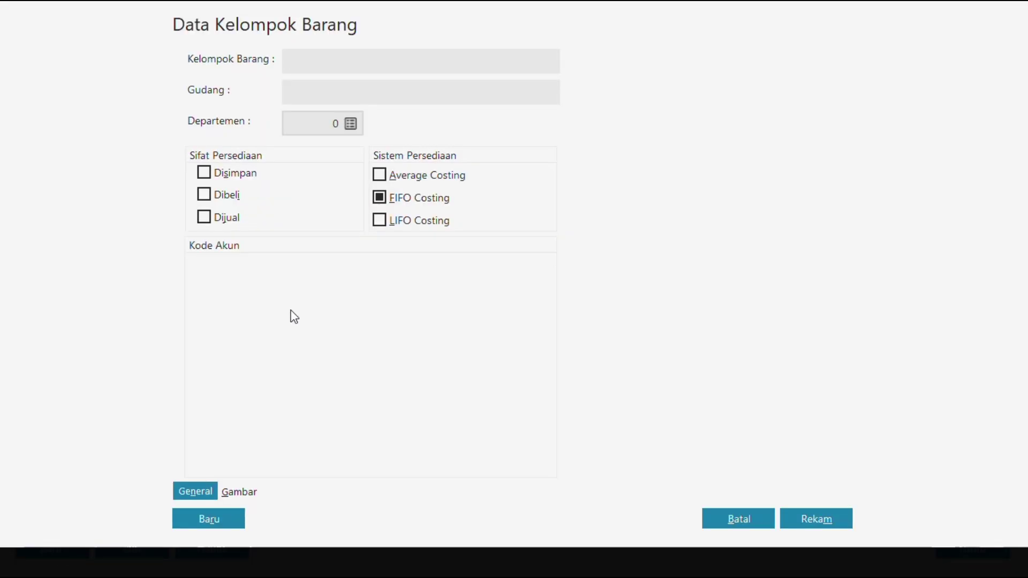
click(204, 173)
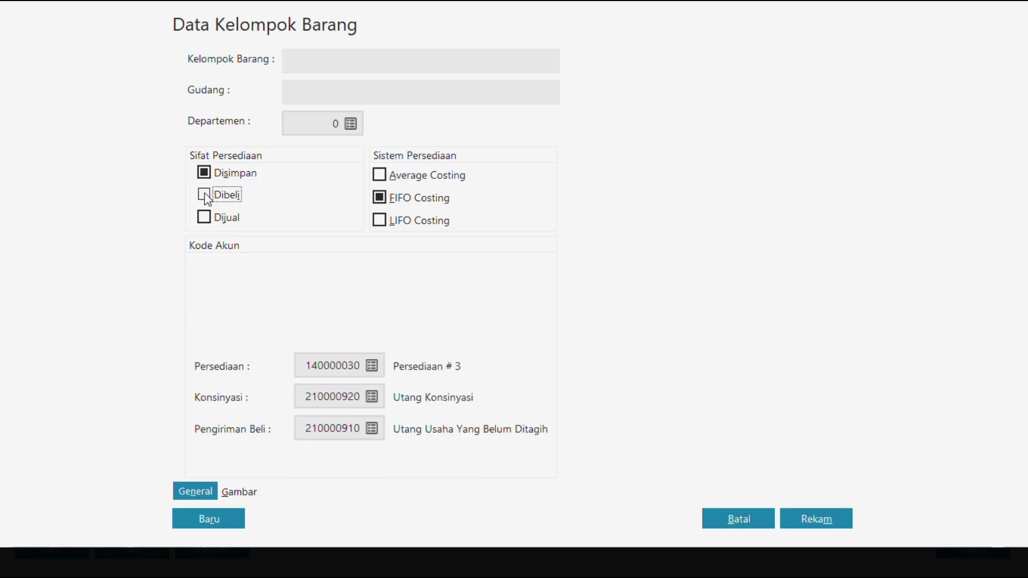
click(206, 196)
click(204, 219)
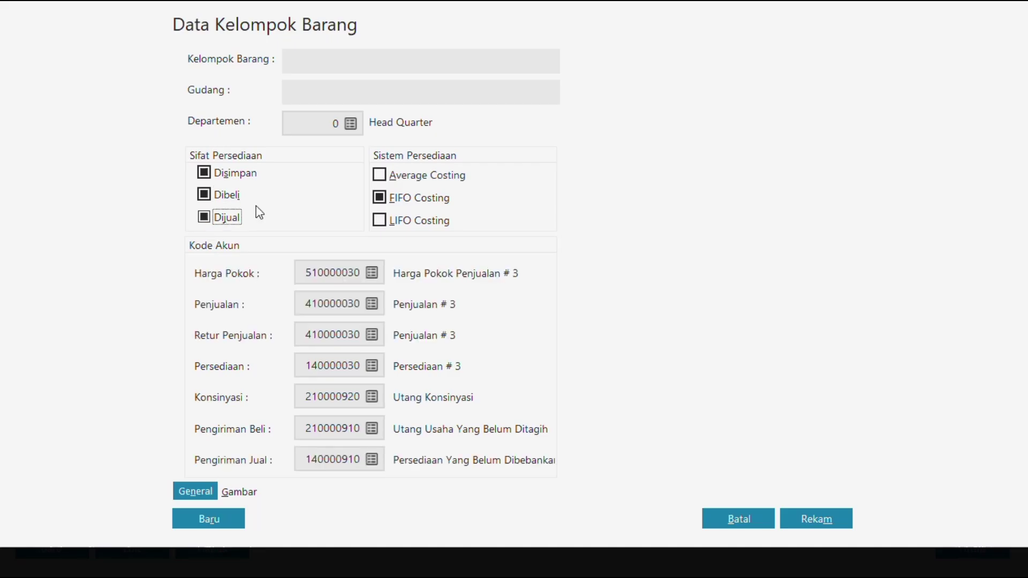
Name the product group Barang Dagang, save it with account codes adjusted for all its products, and close the group list.
click(334, 59)
text(Barang)
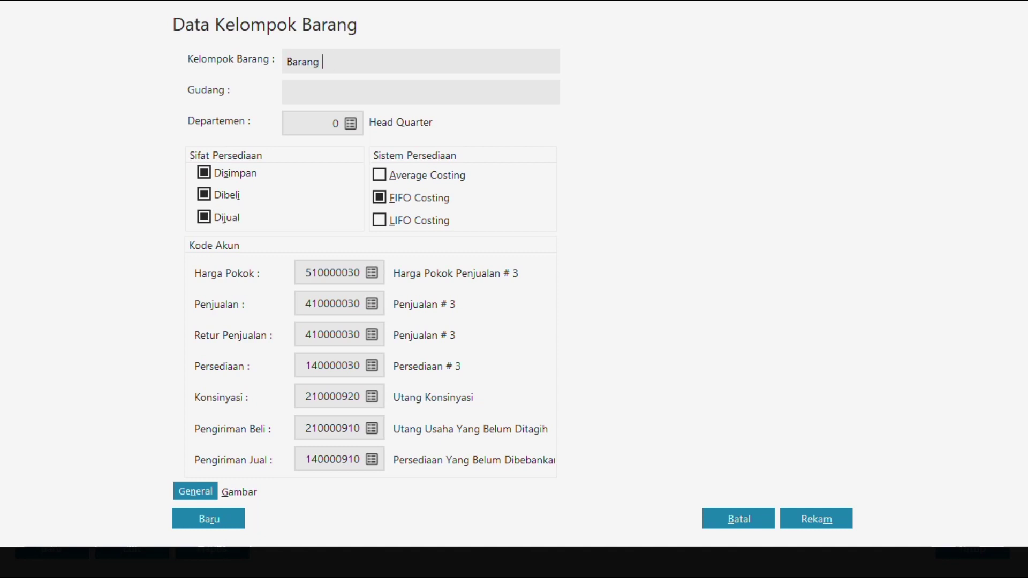
text( Dagang)
click(804, 520)
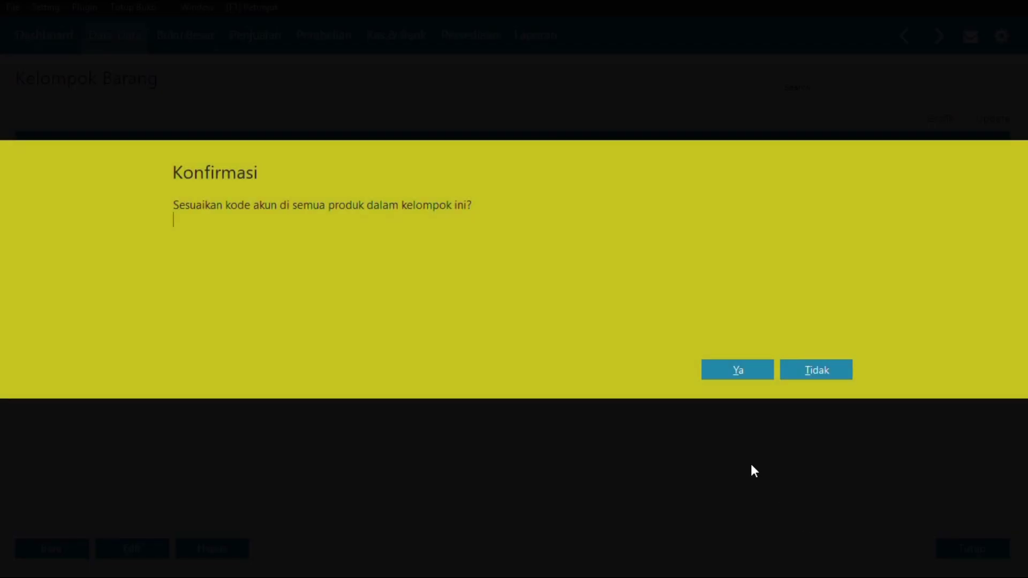
click(718, 372)
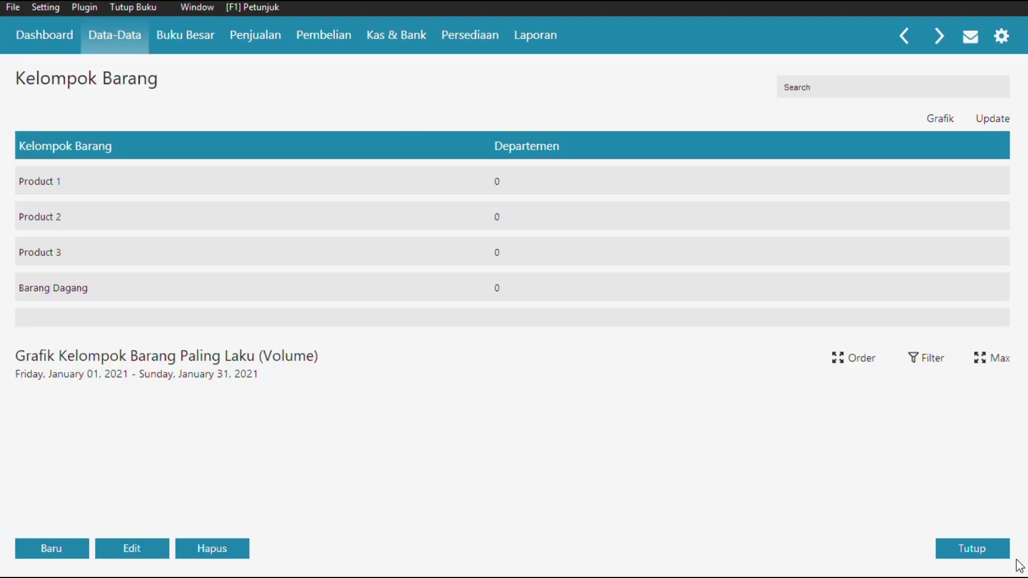
click(983, 553)
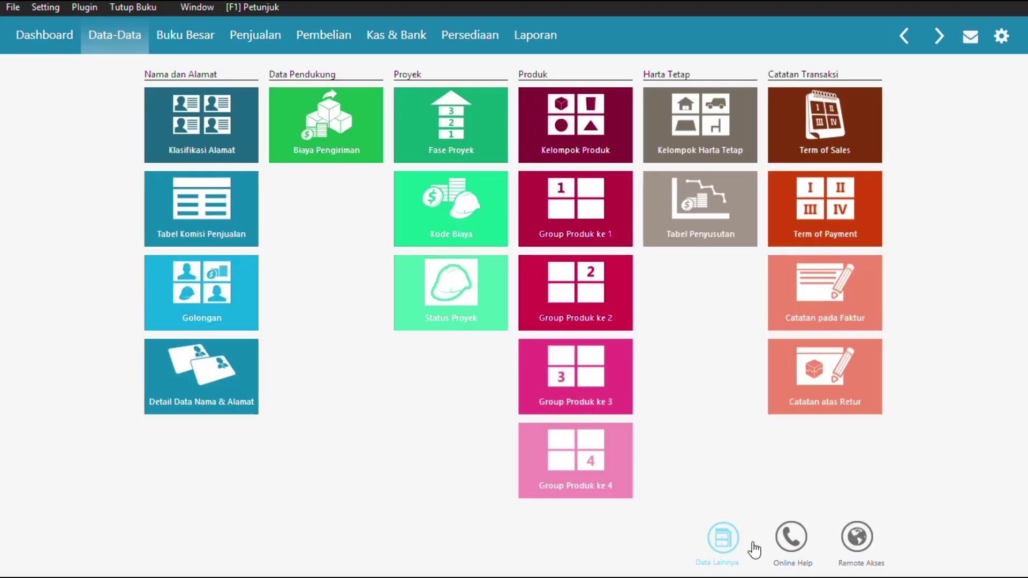
Start a new product in Data Produk with the code B01 and the description Kipas Angin.
click(723, 546)
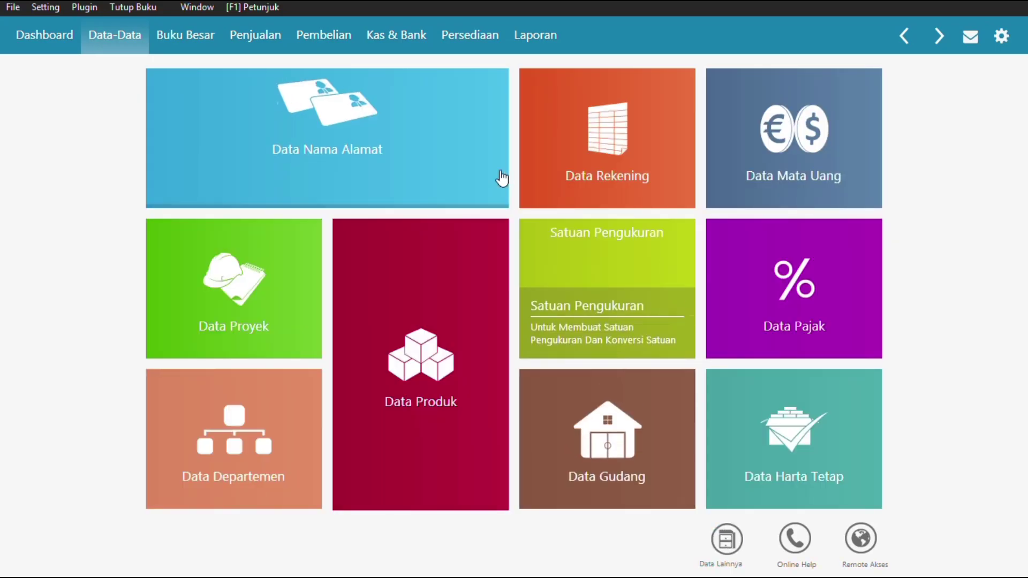
mouse_move(442, 303)
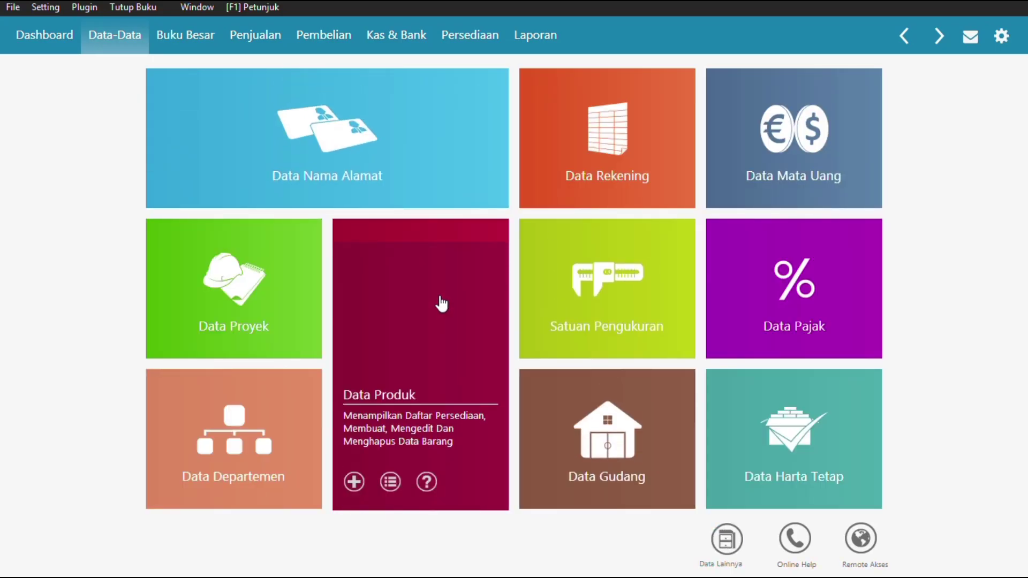
click(442, 303)
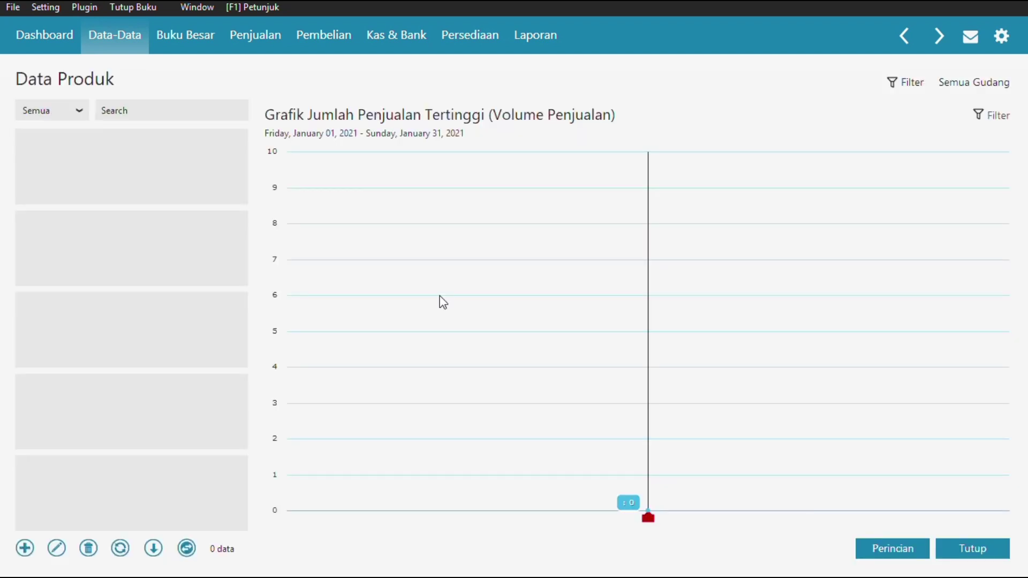
click(26, 550)
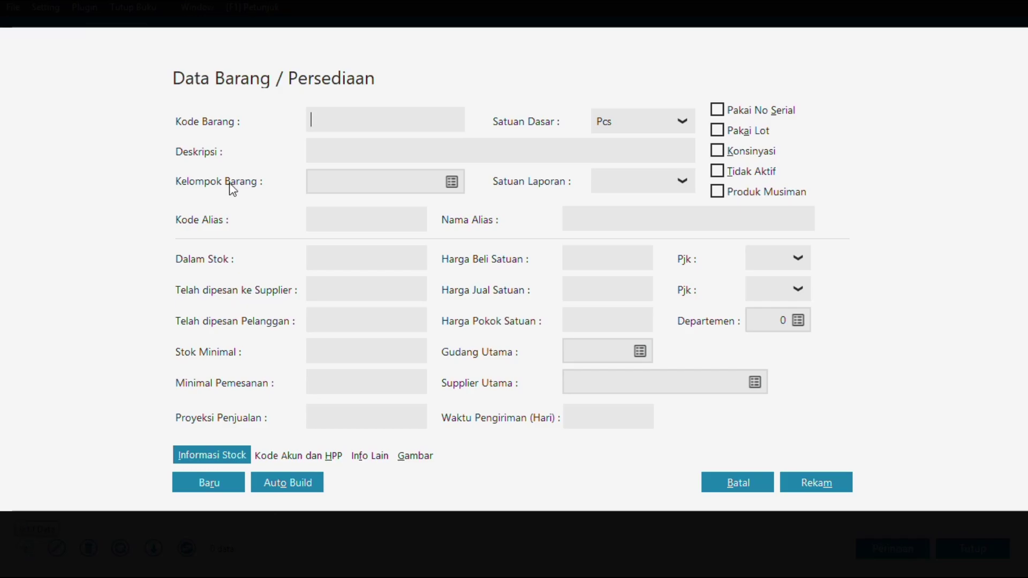
text(B01)
click(336, 149)
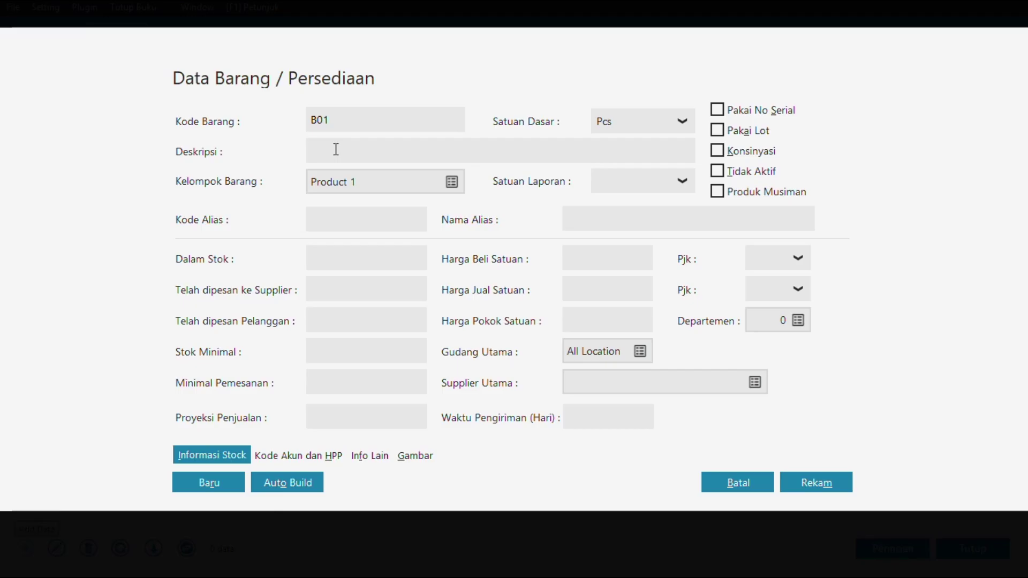
text(Kipas Angin)
Set the product's base unit (Satuan Dasar) to Unit.
click(676, 121)
click(649, 171)
scroll(681, 121, down, 1)
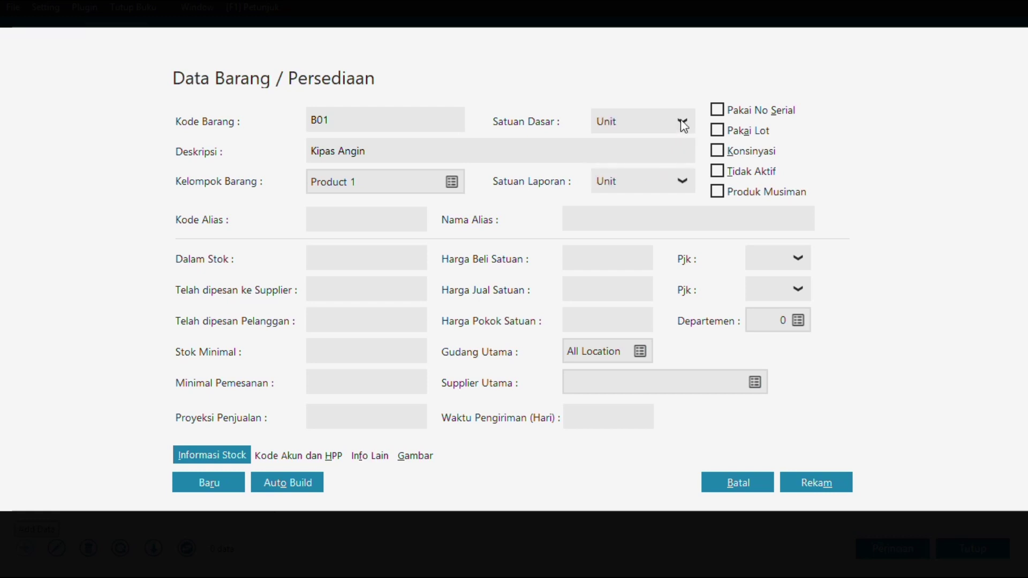
click(683, 123)
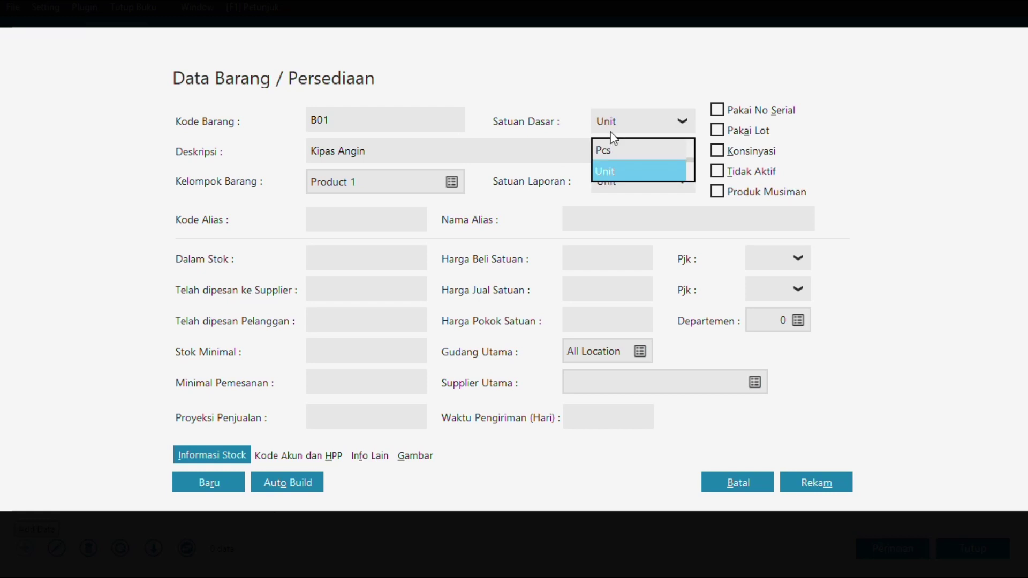
Assign the product to the group Barang Dagang and save it.
click(452, 182)
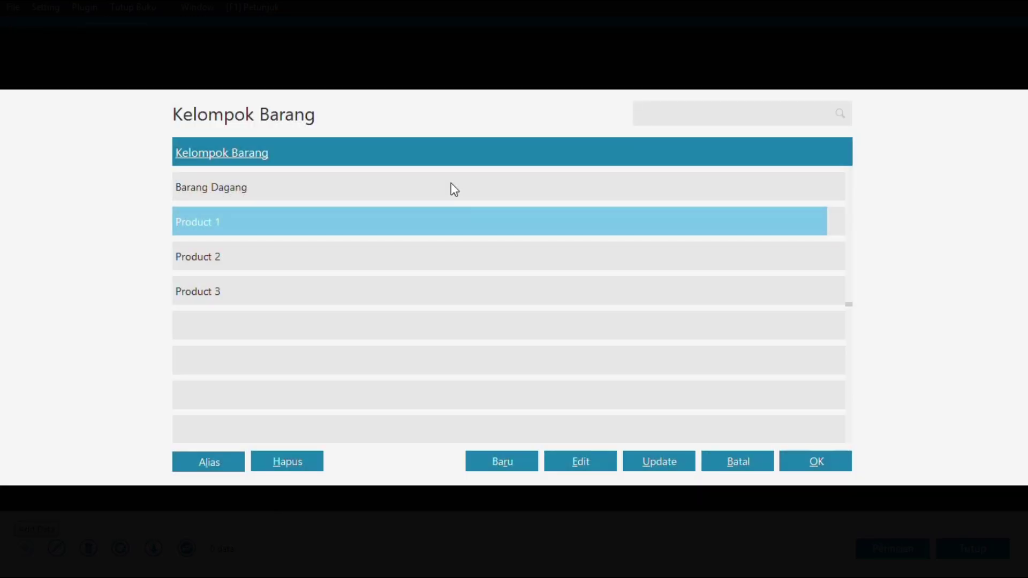
click(232, 188)
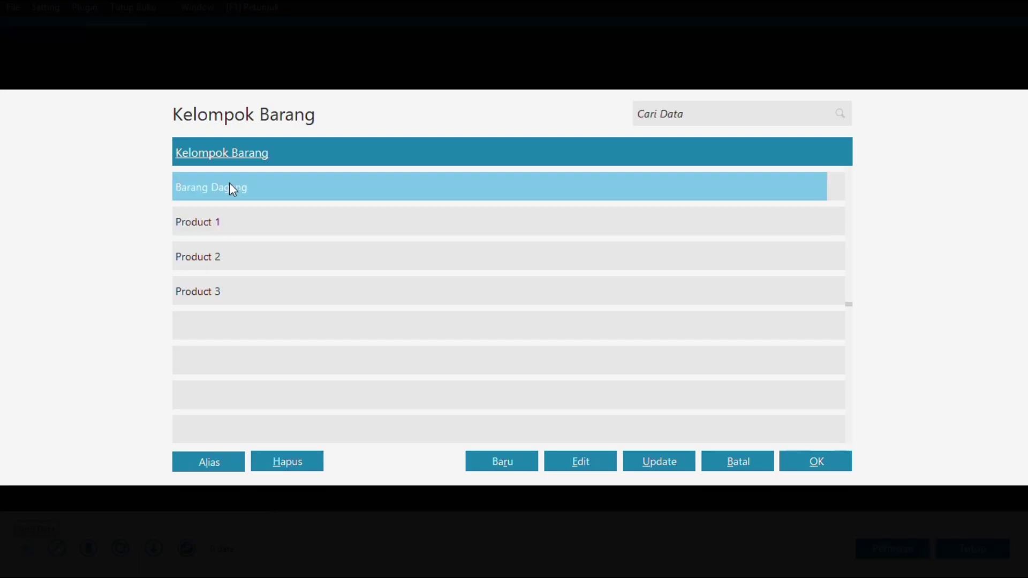
click(817, 463)
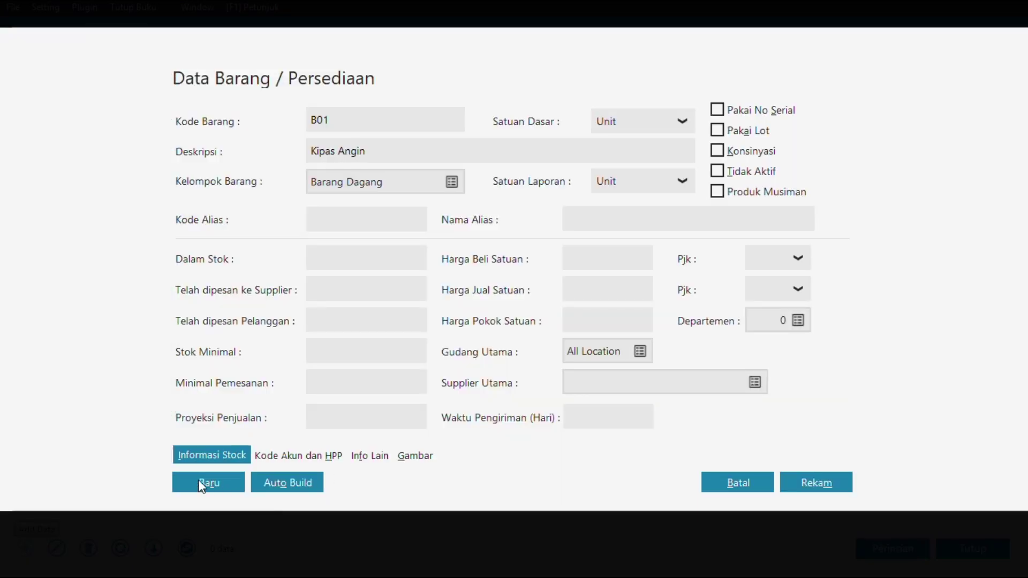
click(827, 485)
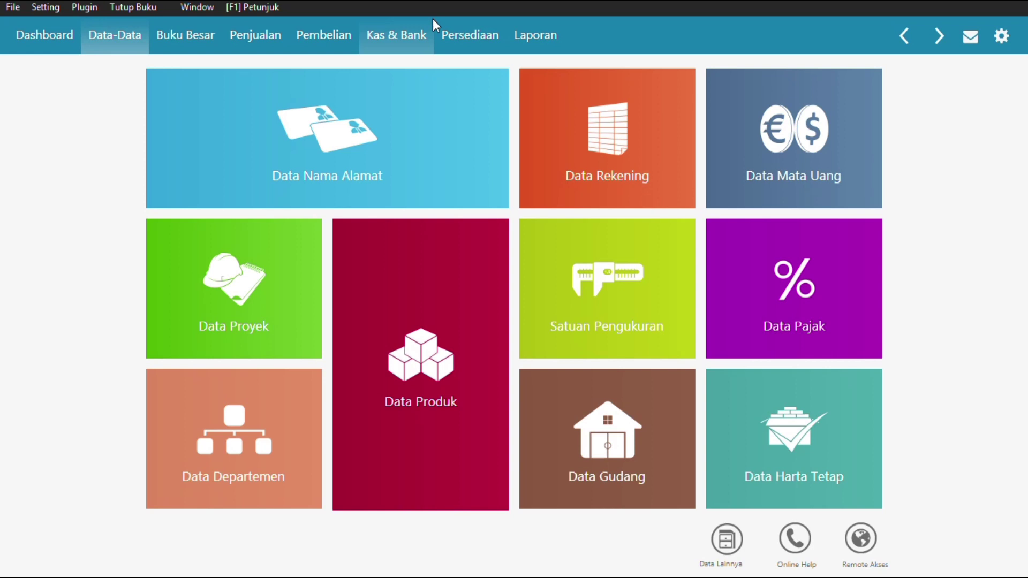
Start a new opening inventory balance (Saldo Awal Persediaan) for product B01 Kipas Angin in the Head Quarter warehouse.
click(46, 6)
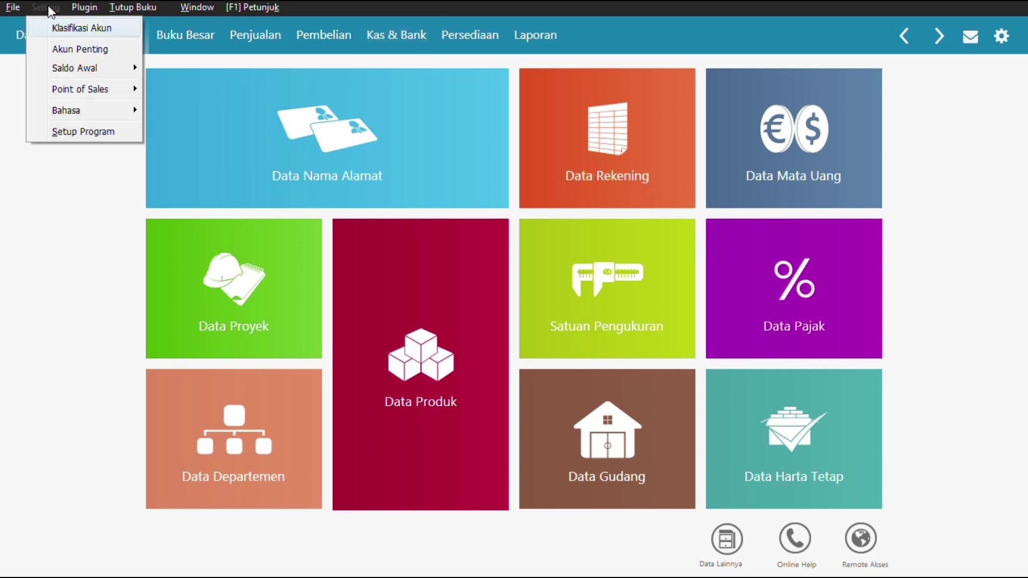
mouse_move(88, 74)
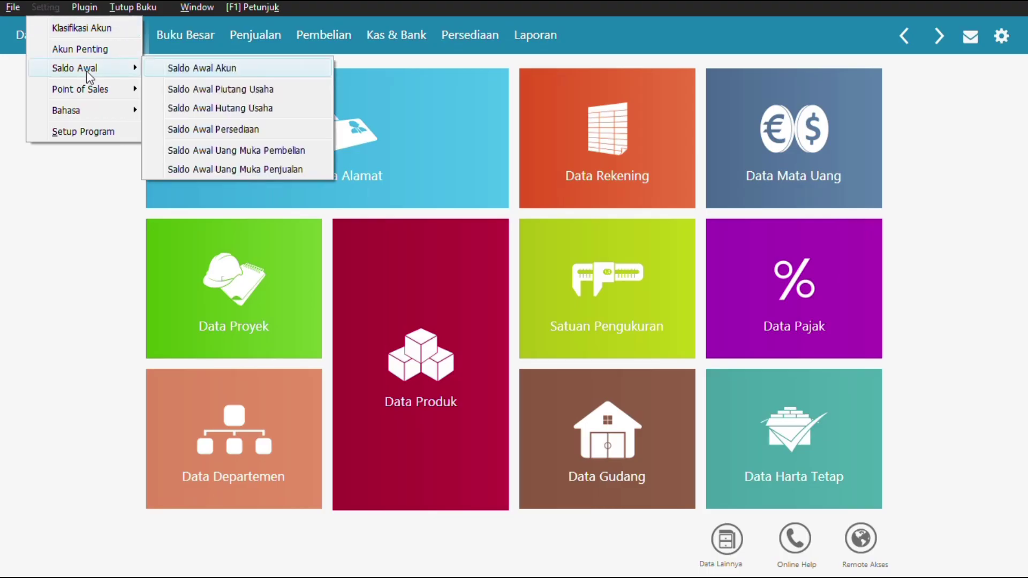
click(236, 133)
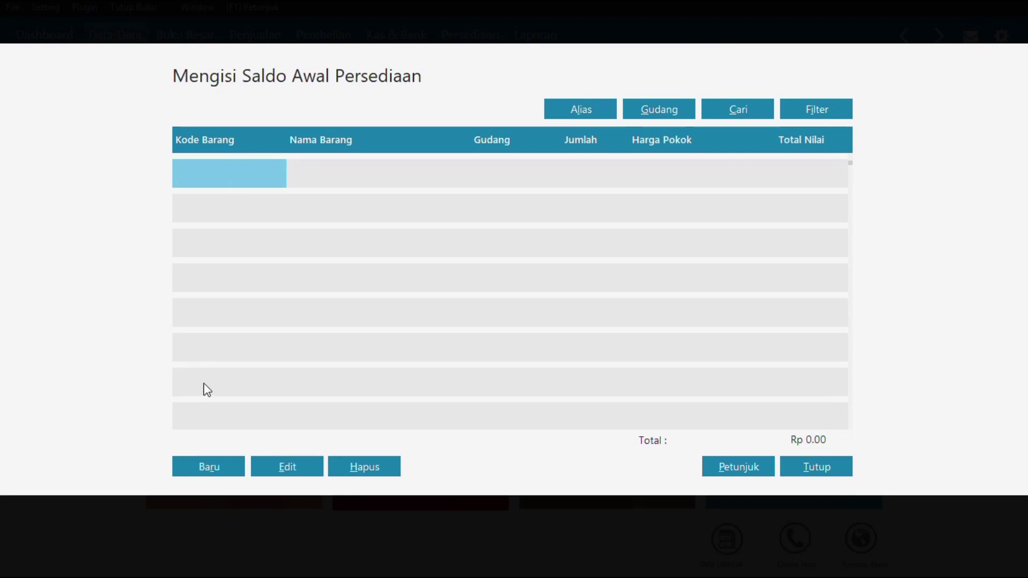
click(208, 463)
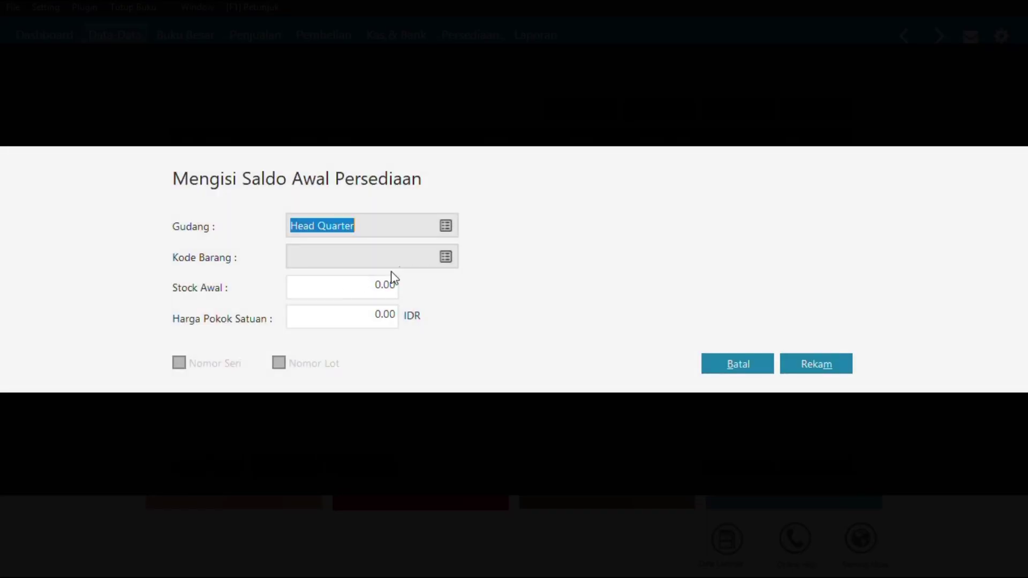
click(449, 257)
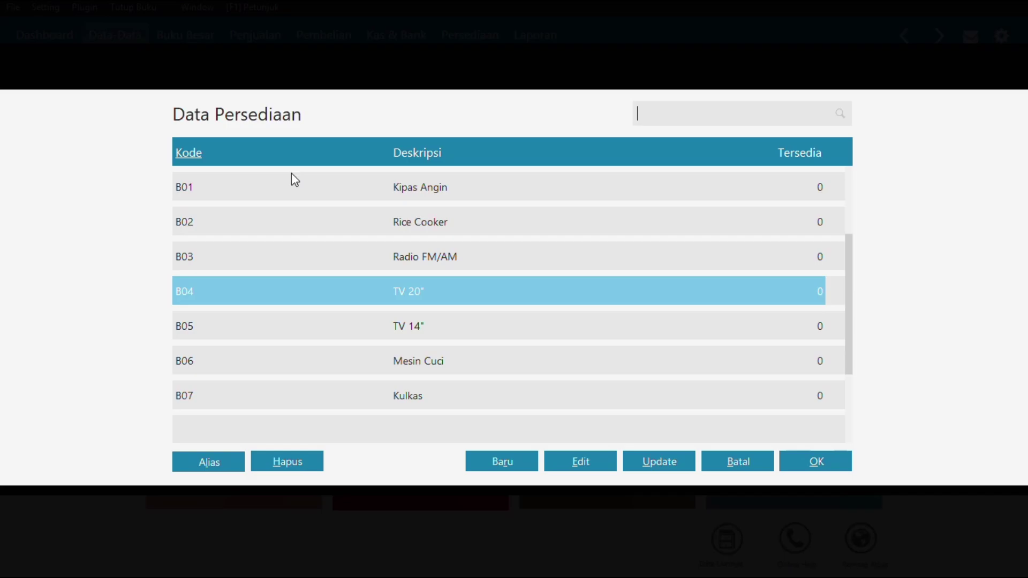
click(291, 174)
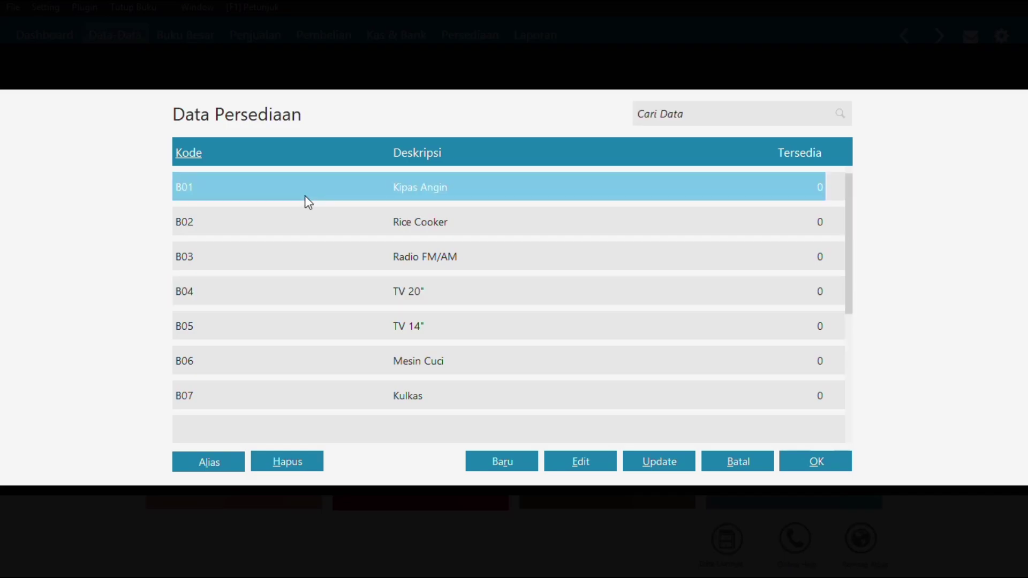
click(810, 453)
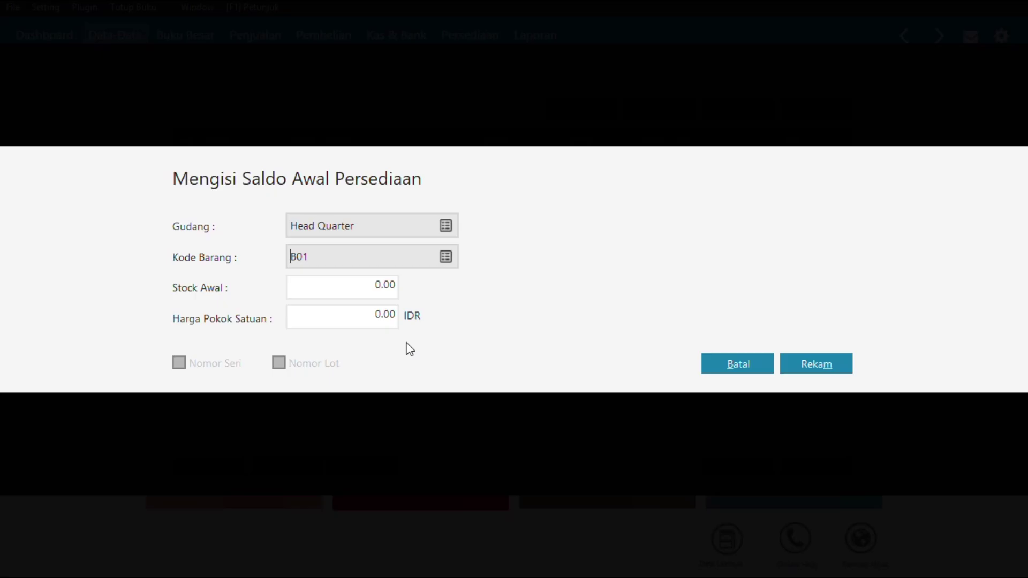
Set the opening stock to 5 and the unit cost to 75000 IDR, and save the inventory balance.
click(350, 291)
text(5)
click(345, 307)
text(75000)
click(798, 365)
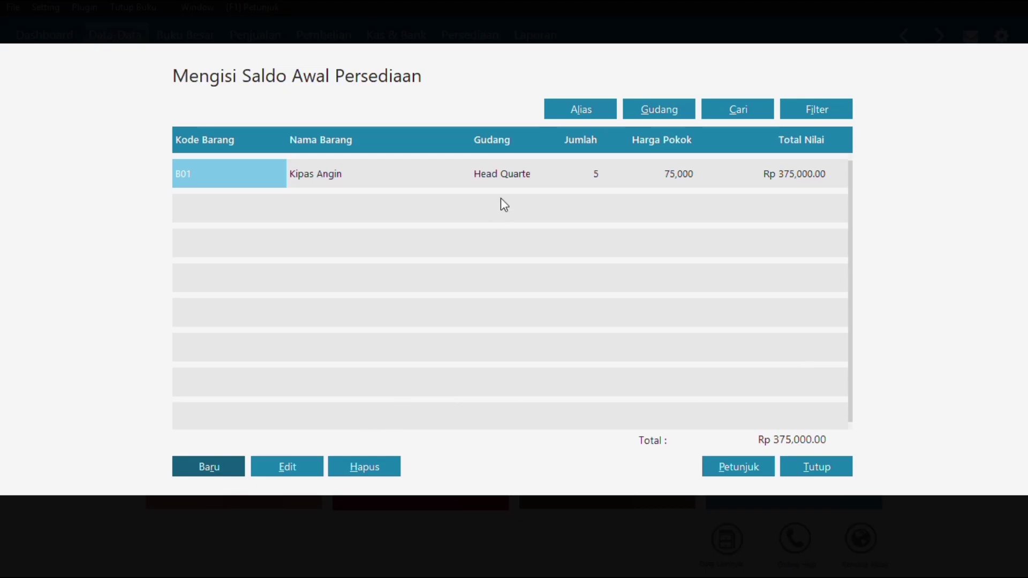
Close the opening inventory balance list and accept the recalculation of the final stock balances.
click(429, 21)
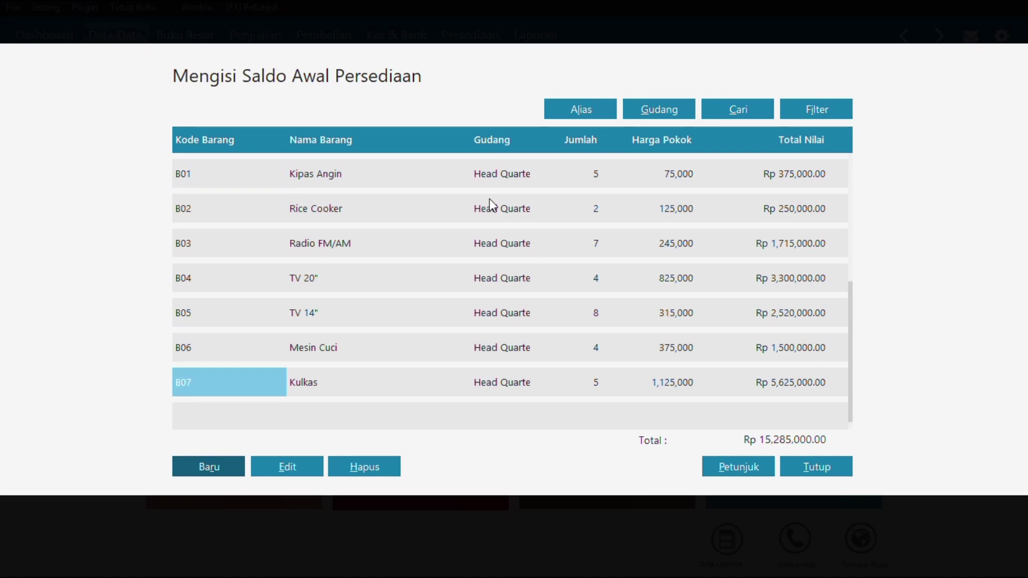
click(429, 23)
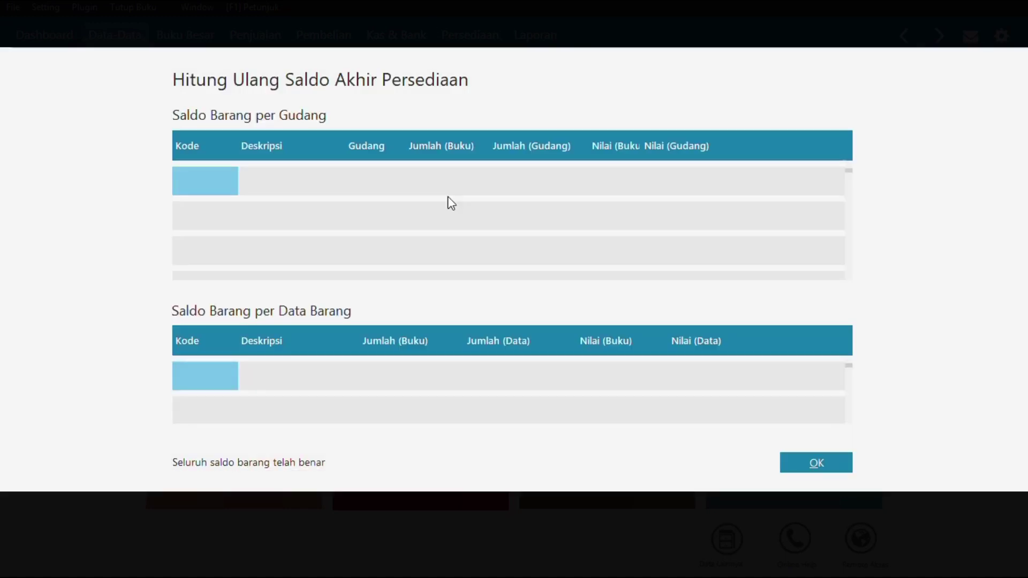
click(792, 462)
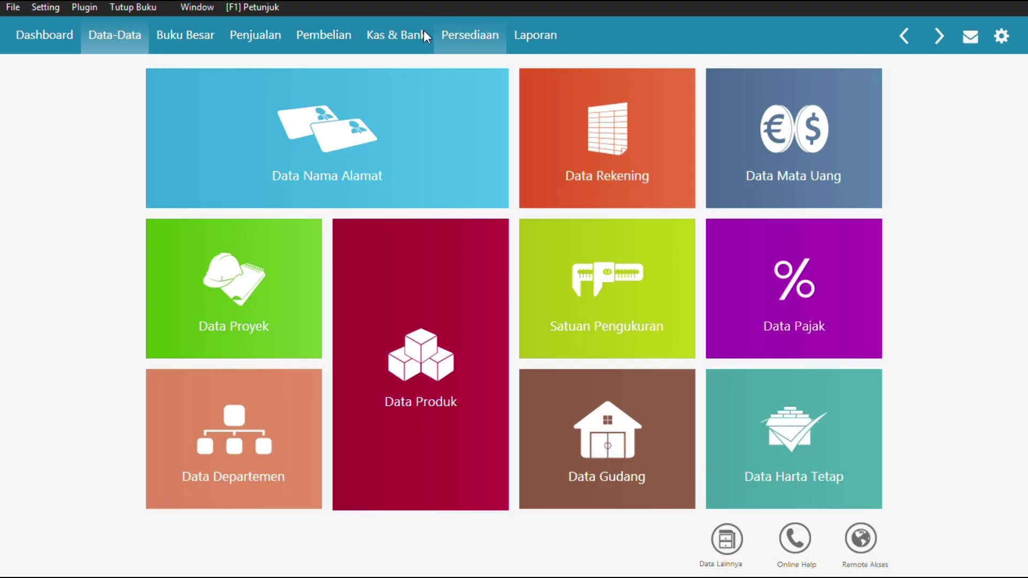
Start a new cash-out transaction in Kas Keluar under Kas & Bank.
mouse_move(372, 184)
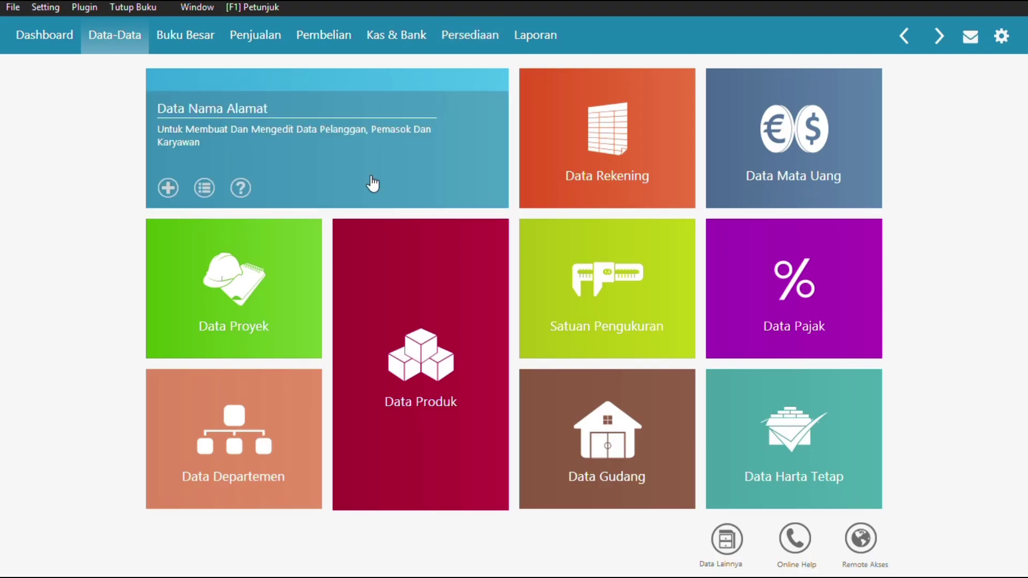
click(388, 36)
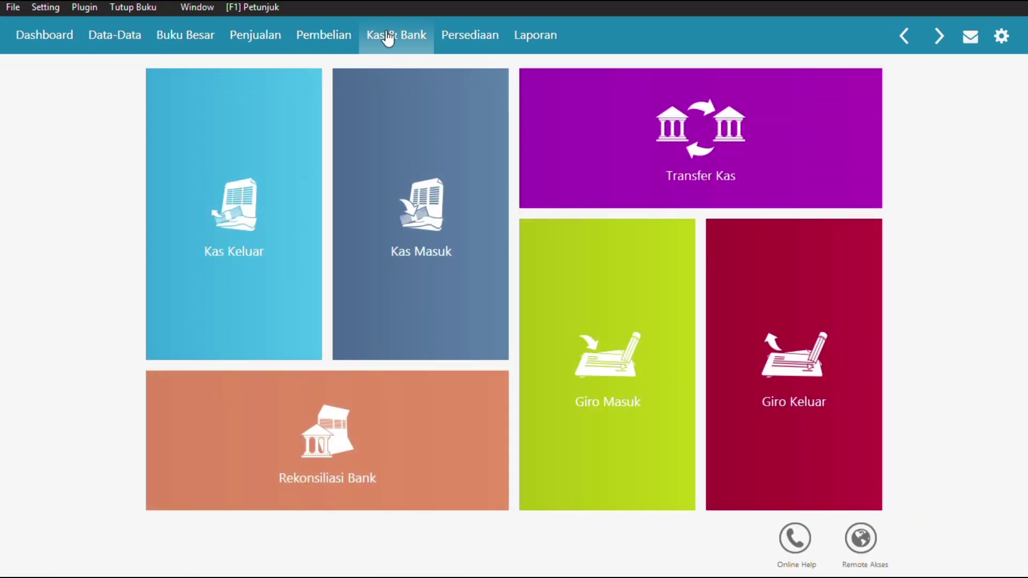
mouse_move(245, 211)
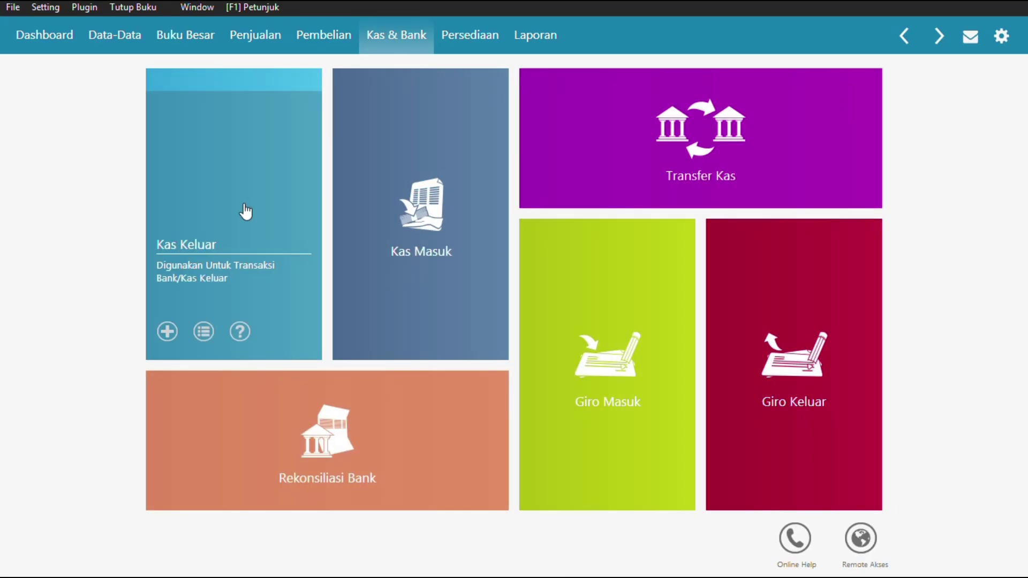
click(245, 211)
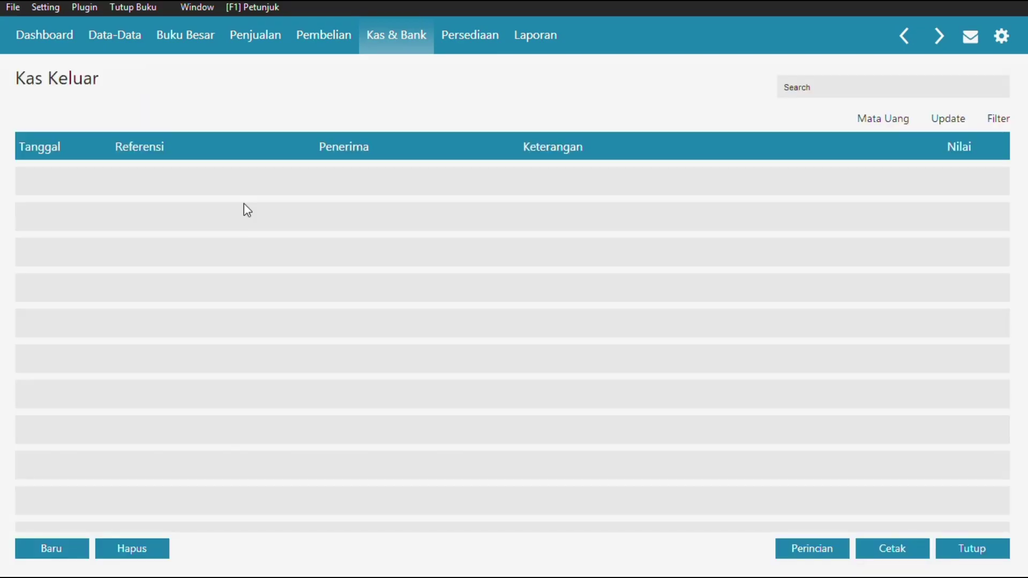
click(43, 542)
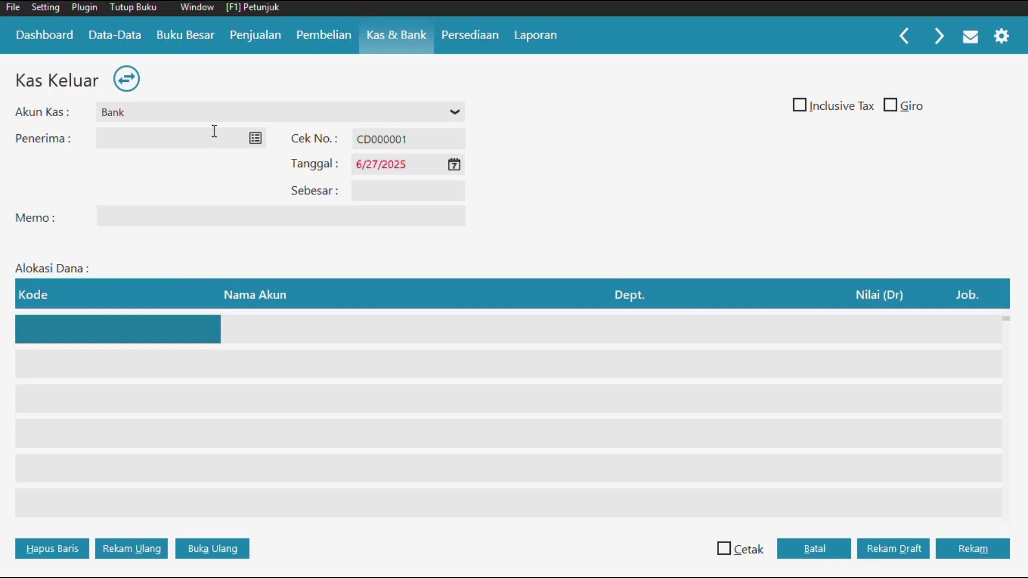
From the payee (Penerima) list, start a new name record for the company CV TRI MEGAH with the type Vendor.
click(256, 138)
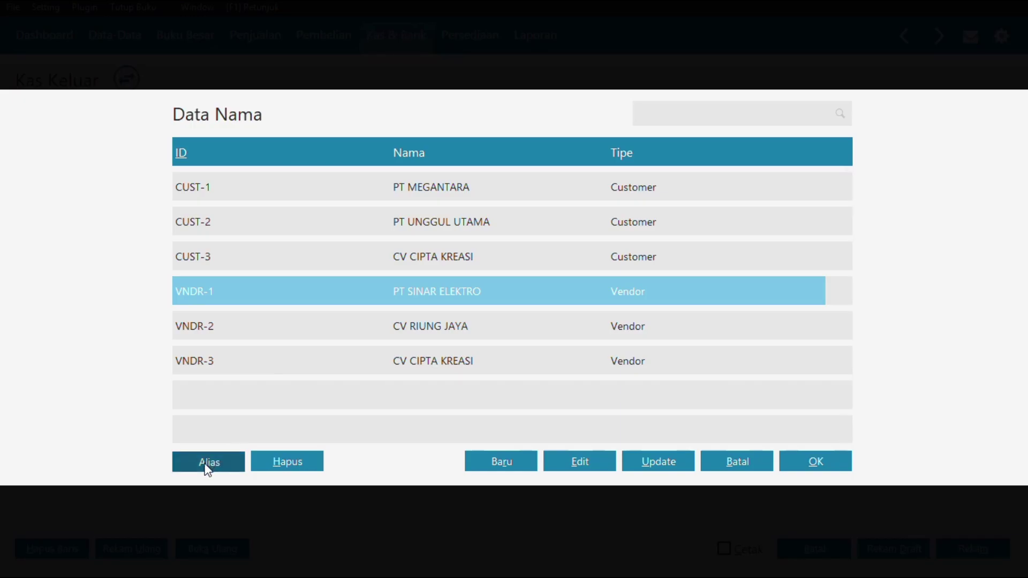
click(507, 466)
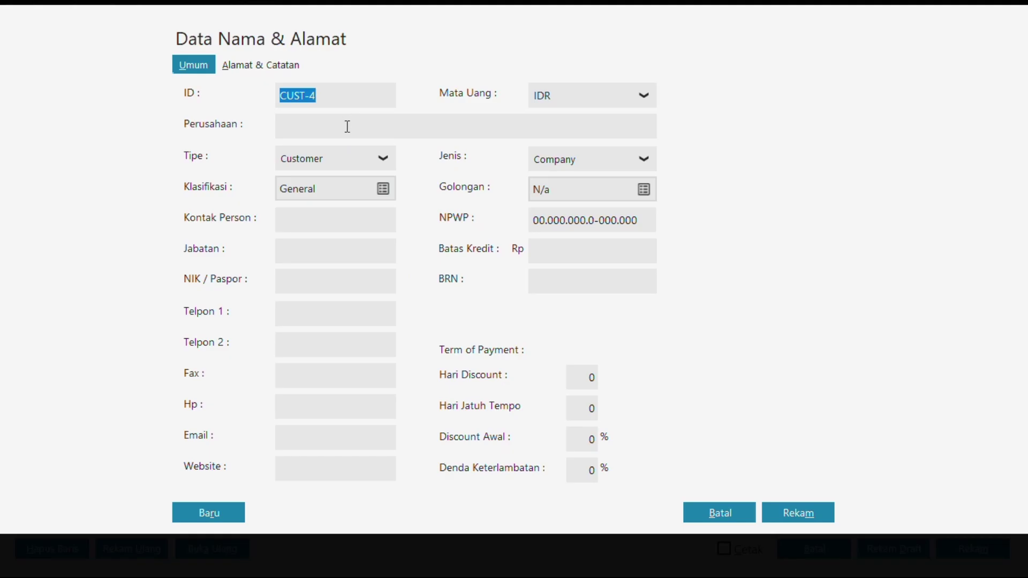
click(349, 95)
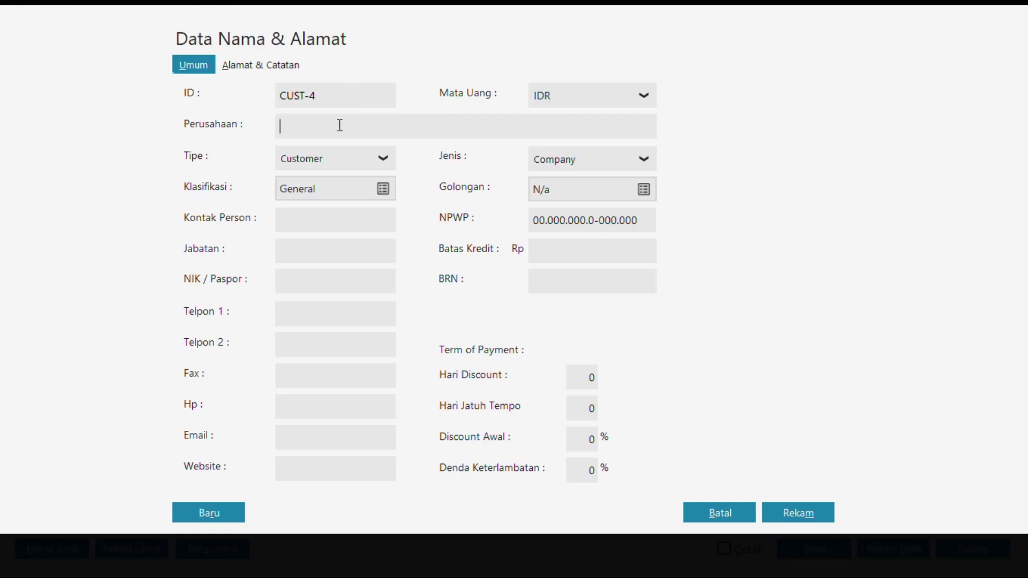
text(CV TRI MEGAH)
click(342, 160)
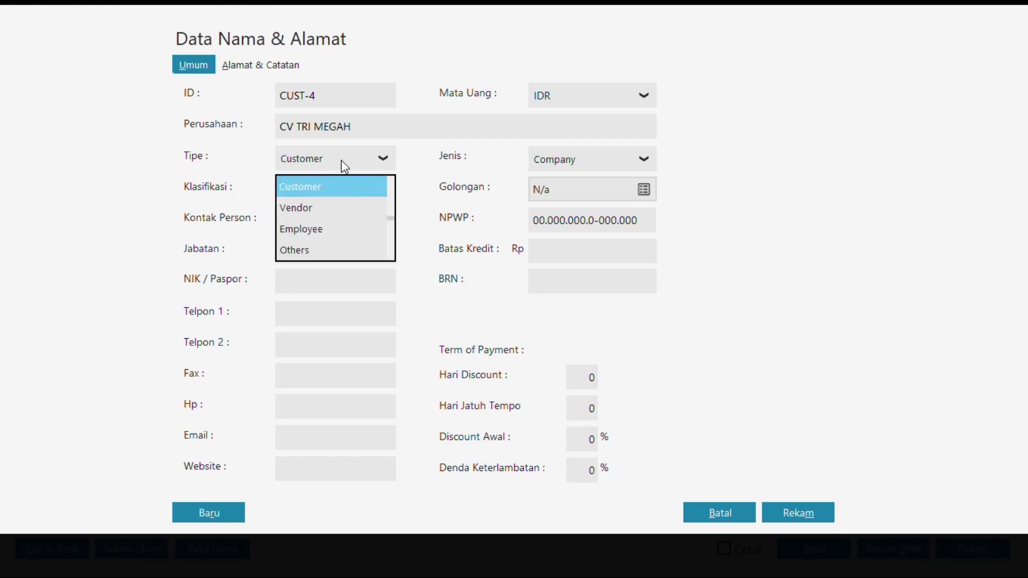
click(329, 208)
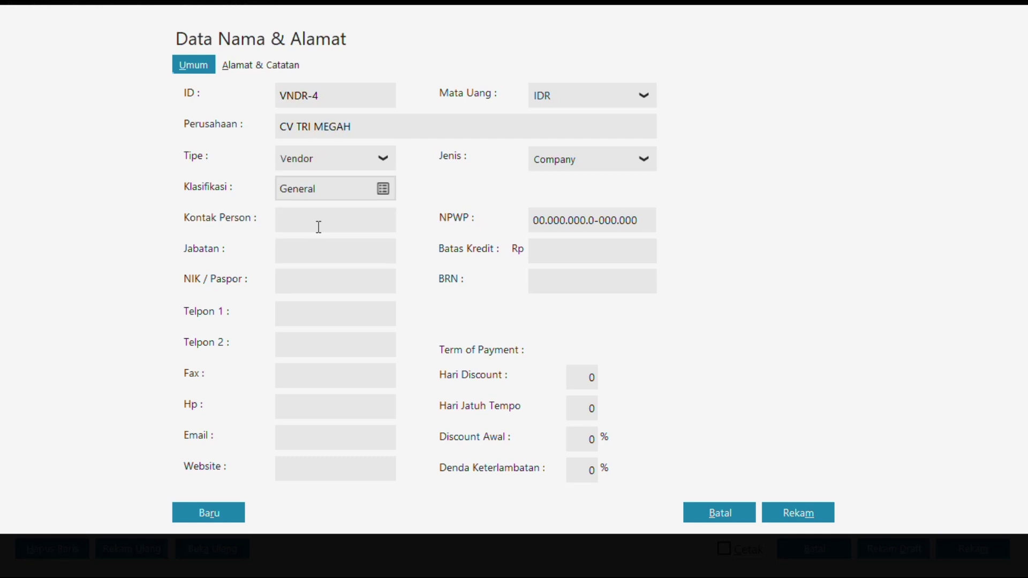
Save the new vendor record despite the missing NPWP / NIK and choose CV TRI MEGAH as the payee.
click(789, 522)
click(788, 523)
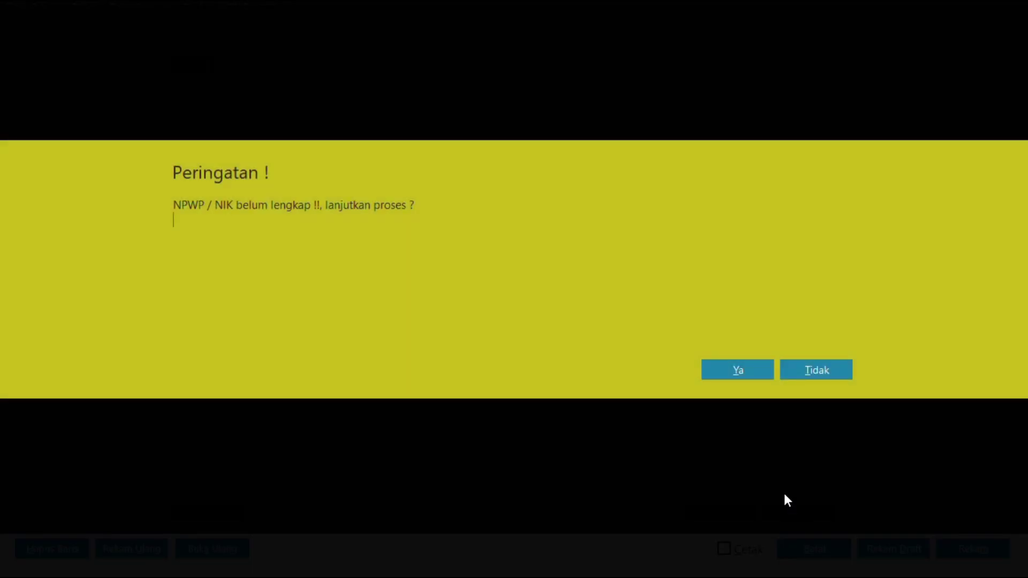
click(754, 370)
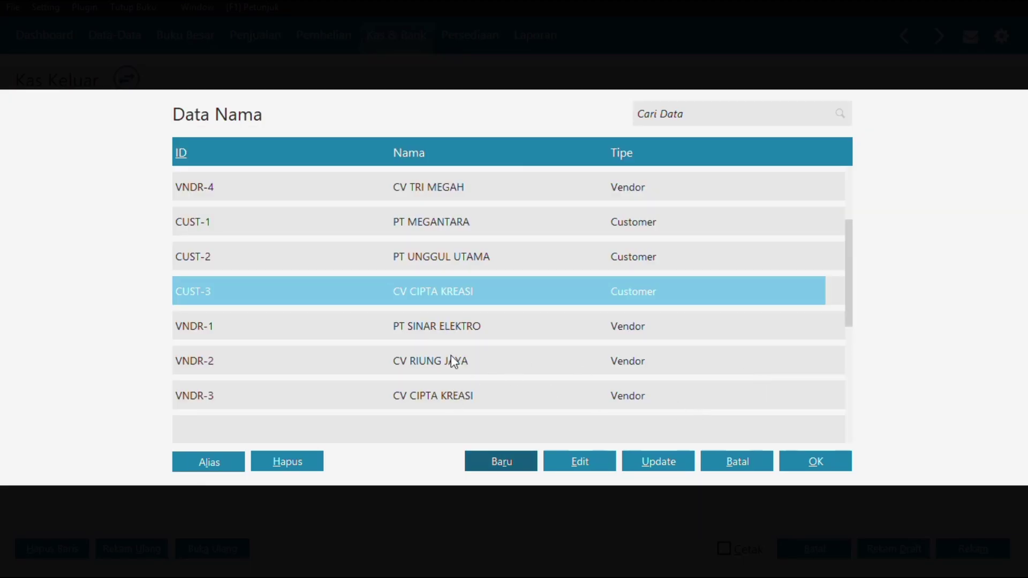
click(426, 187)
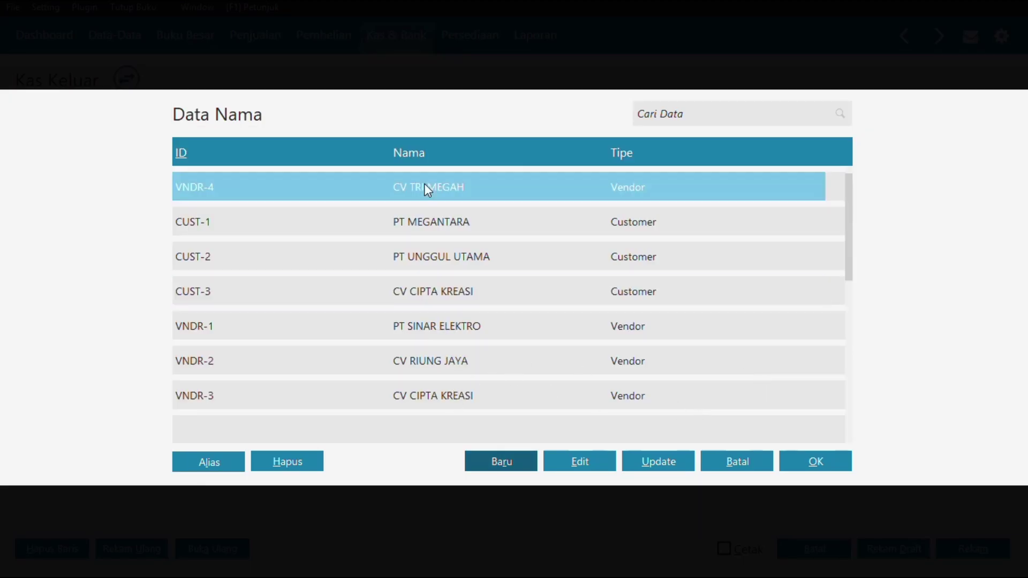
click(813, 461)
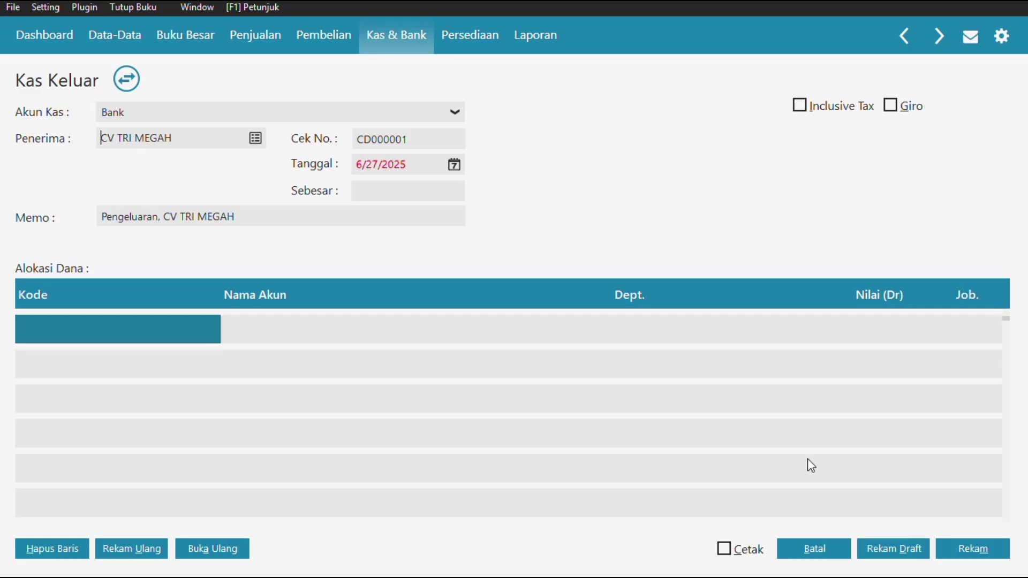
Set the cash-out date to 4 January 2021 and try to enter 250000 as the payment amount (Sebesar).
click(454, 166)
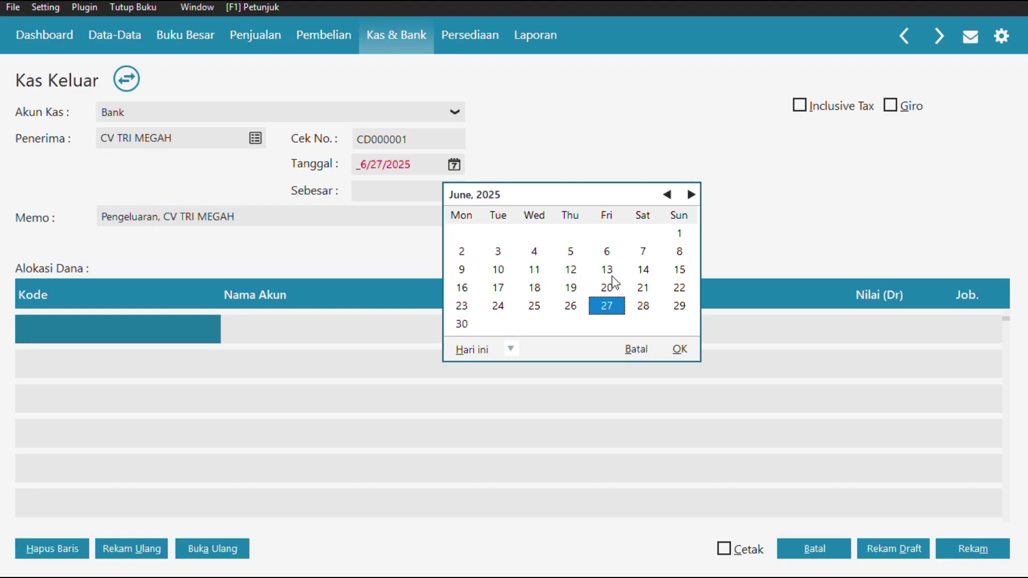
click(666, 195)
click(665, 196)
click(665, 195)
double_click(666, 195)
click(666, 195)
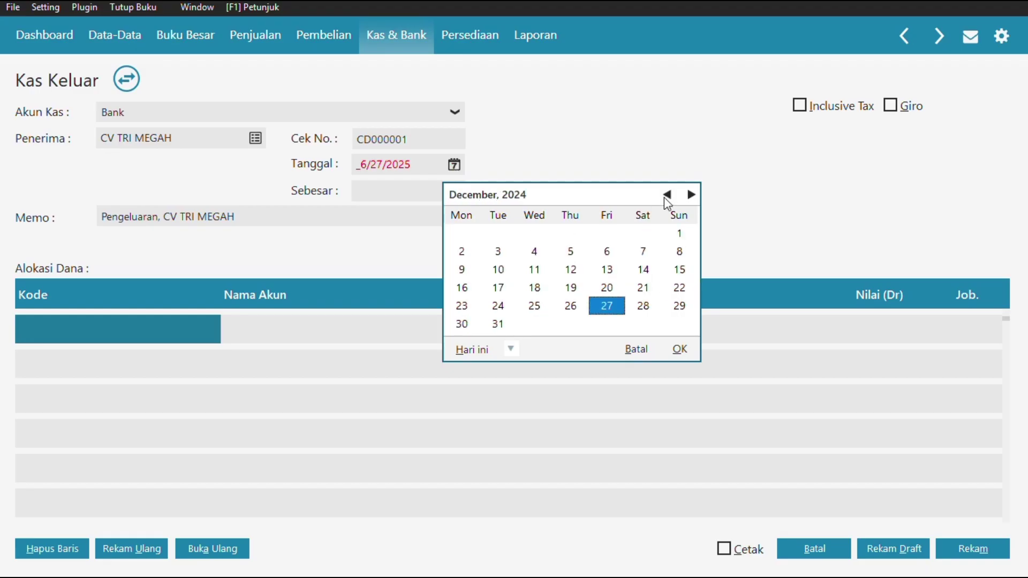
double_click(666, 195)
double_click(666, 196)
double_click(666, 195)
double_click(666, 195)
double_click(666, 195)
click(666, 195)
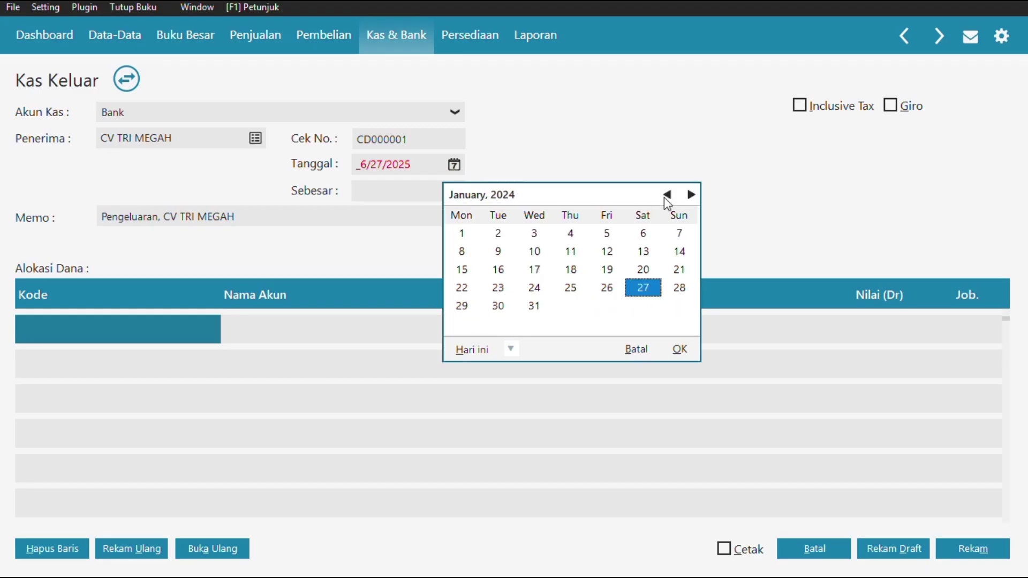
double_click(666, 196)
double_click(666, 195)
click(666, 196)
double_click(666, 195)
click(665, 195)
double_click(666, 195)
click(666, 195)
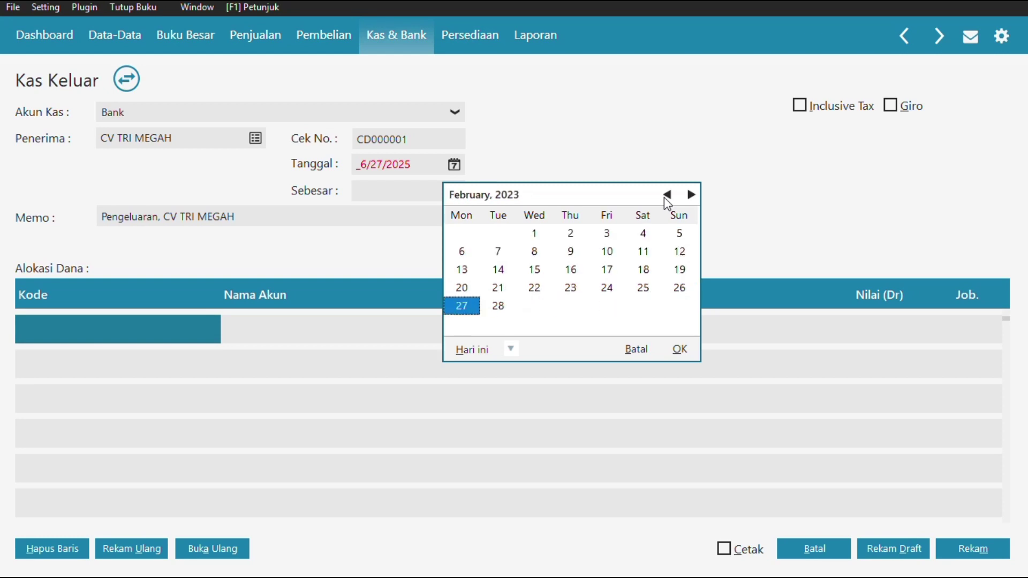
double_click(666, 196)
double_click(666, 196)
click(665, 196)
double_click(666, 196)
click(666, 195)
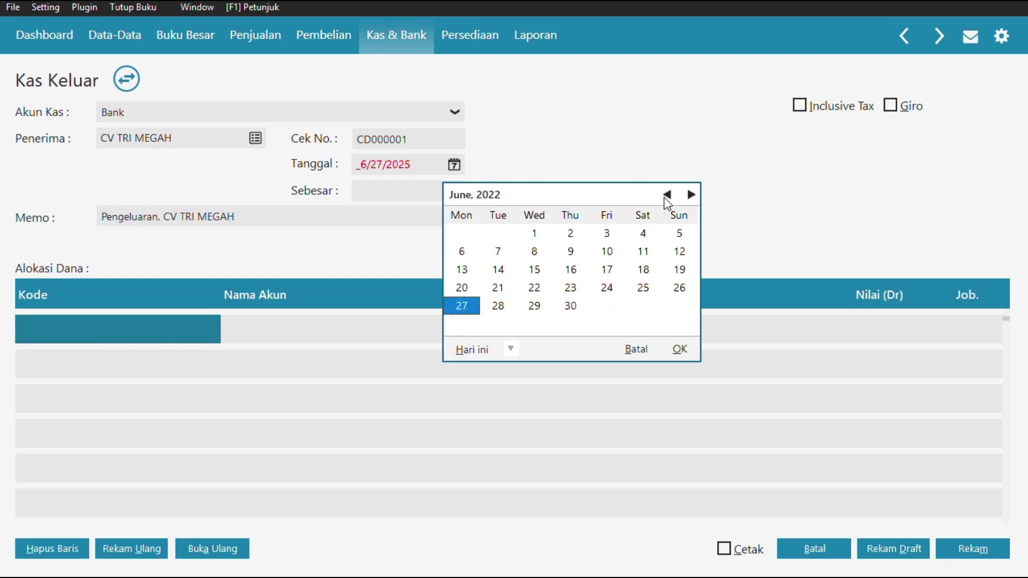
double_click(665, 195)
double_click(666, 196)
double_click(666, 196)
click(666, 196)
double_click(666, 195)
click(666, 196)
double_click(666, 195)
click(665, 196)
double_click(666, 196)
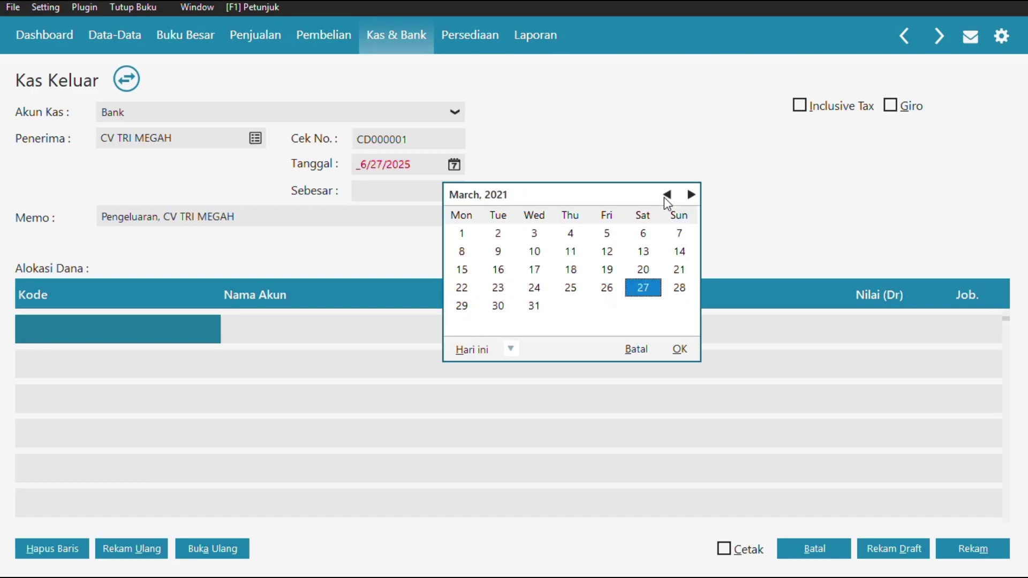
click(666, 196)
click(665, 196)
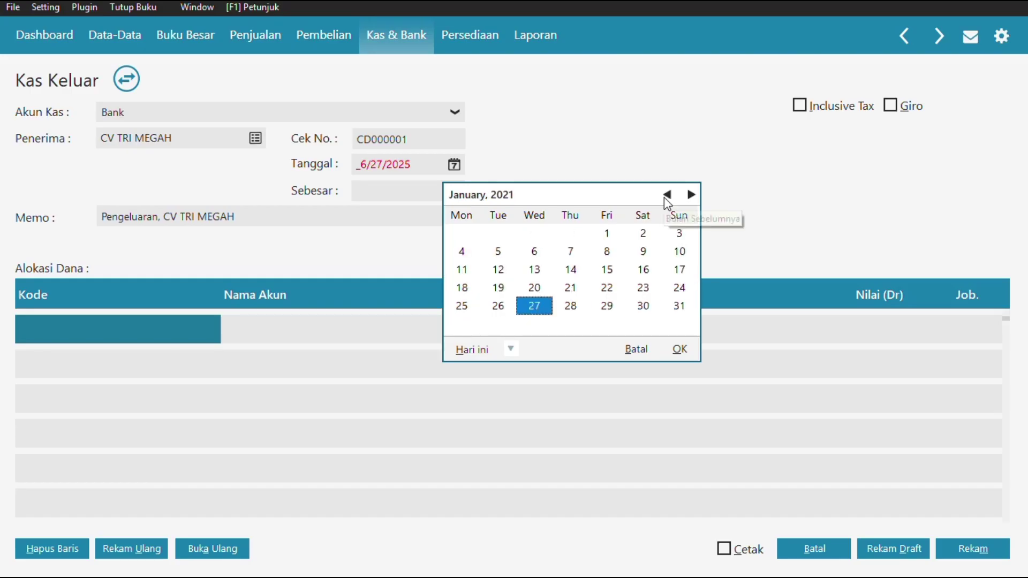
click(469, 250)
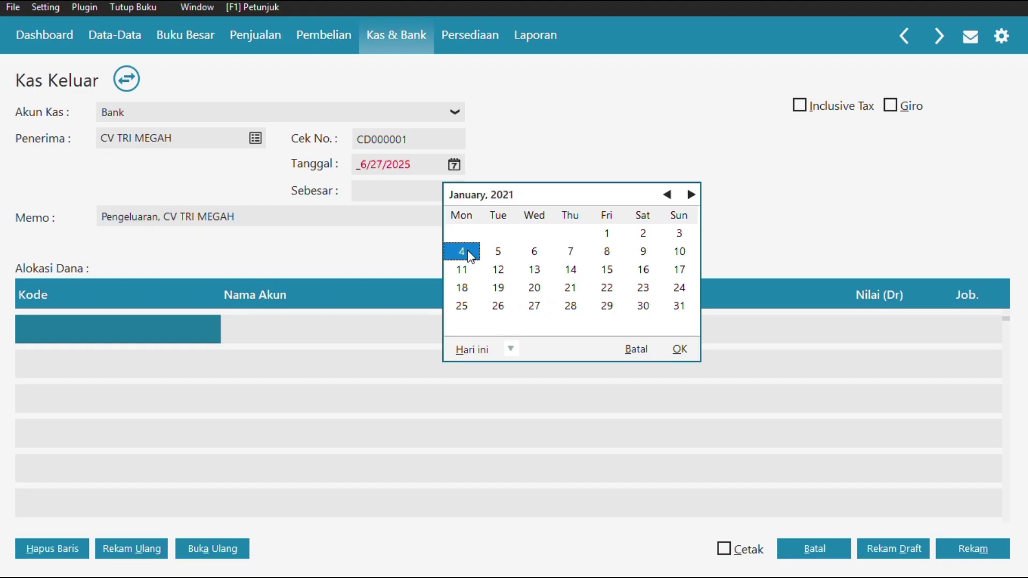
click(679, 351)
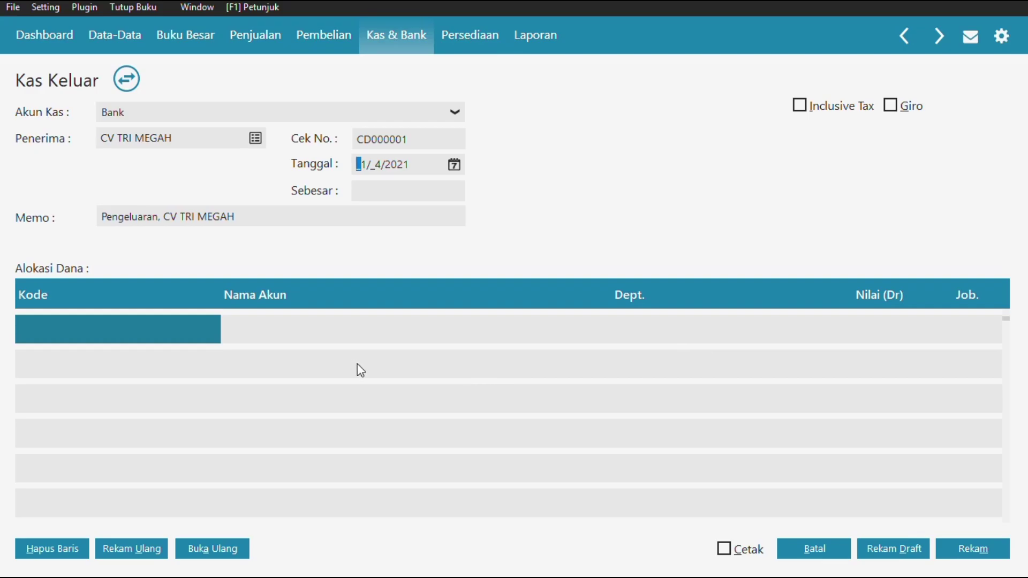
click(419, 187)
text(250000)
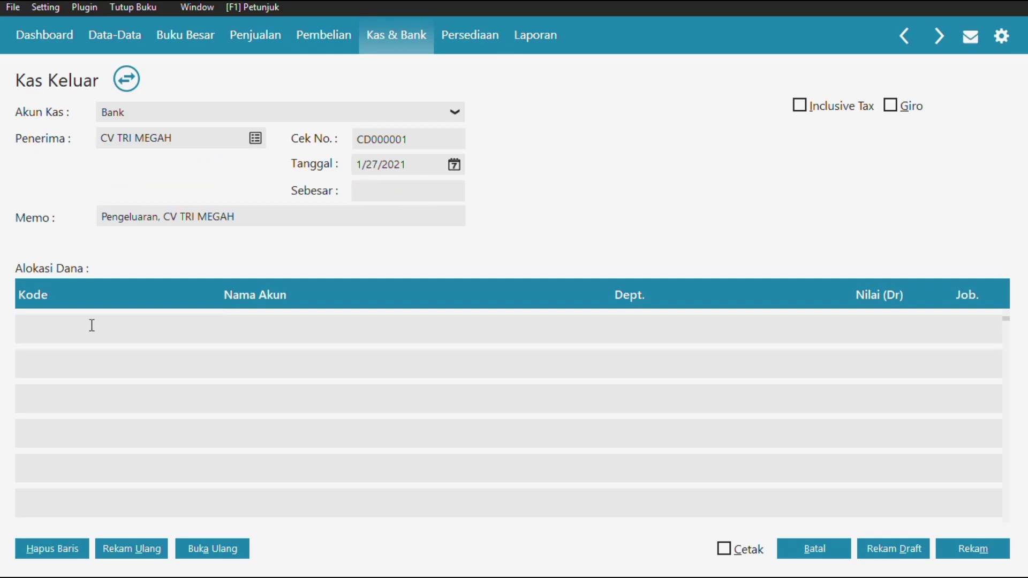
Allocate the first line of the cash-out to account 610000010 Beban Iklan & Promosi from the account list.
text(6)
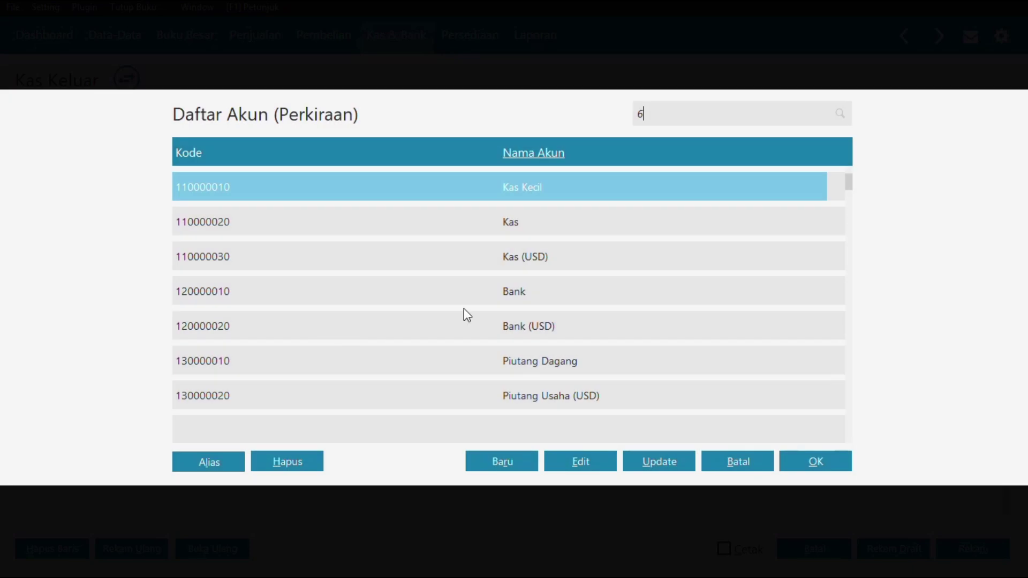
drag(849, 182, 851, 211)
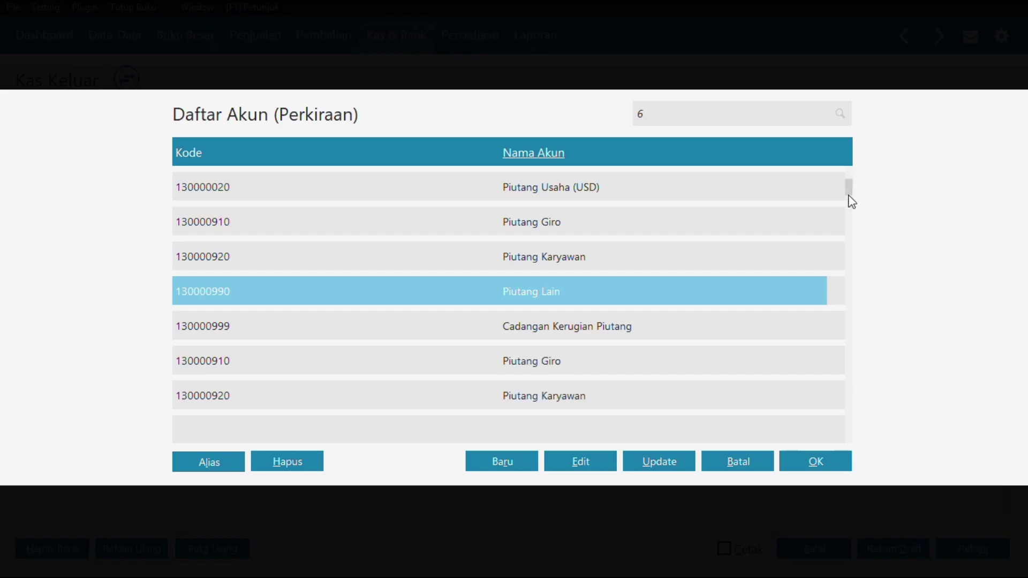
drag(850, 206, 849, 231)
key(Down)
key(Down)
key(Down)
key(Down)
key(Down)
key(Down)
key(Down)
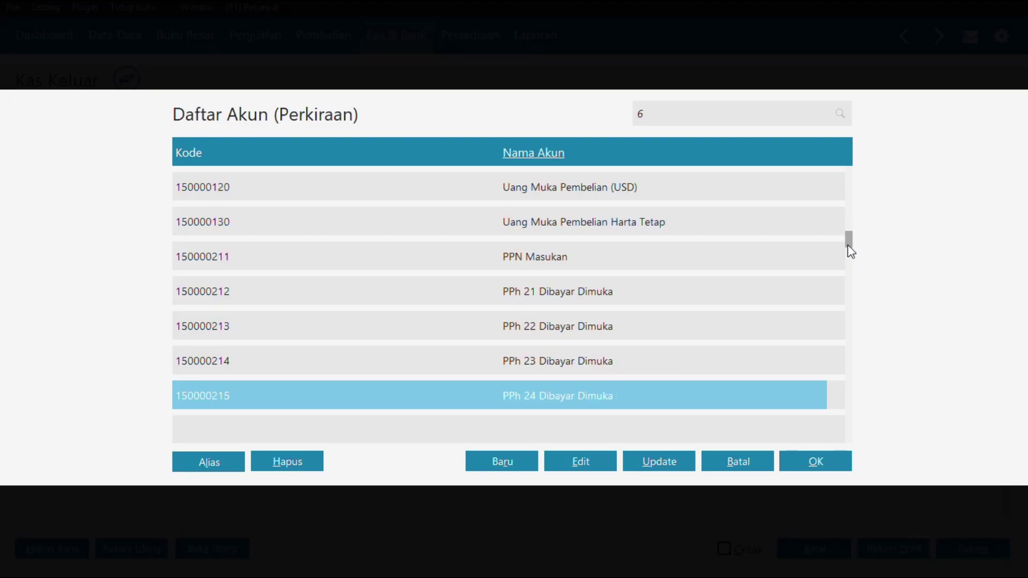
key(Down)
key(Down)
key(Down)
key(Down)
key(Down)
key(Down)
key(Down)
key(Down)
key(Down)
key(Down)
key(Down)
key(Down)
key(Down)
key(Down)
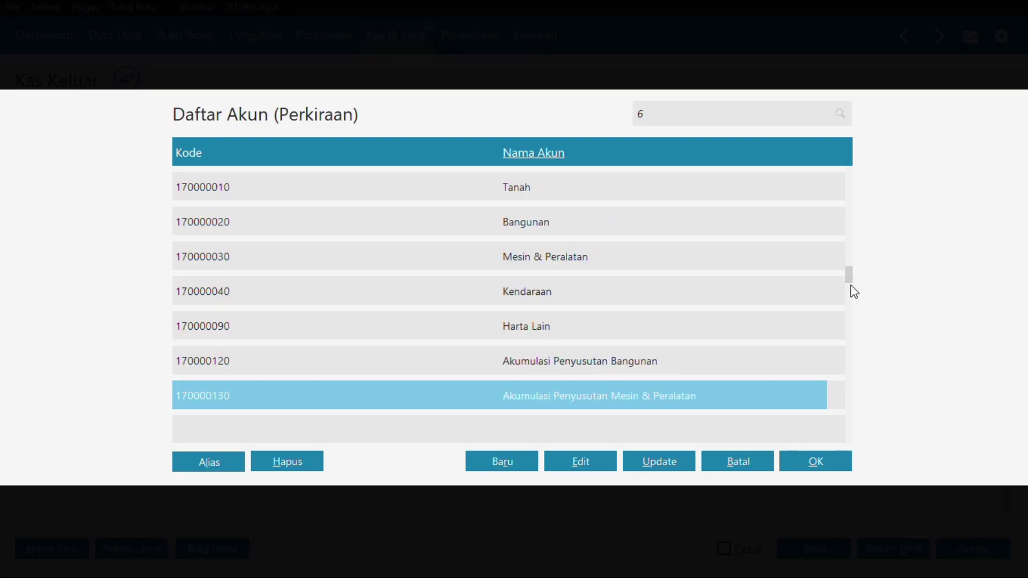
key(Down)
key(Down)
key(Down)
key(Down)
key(Down)
key(Down)
key(Down)
key(Down)
key(Down)
key(Down)
key(Down)
key(Down)
key(Down)
key(Down)
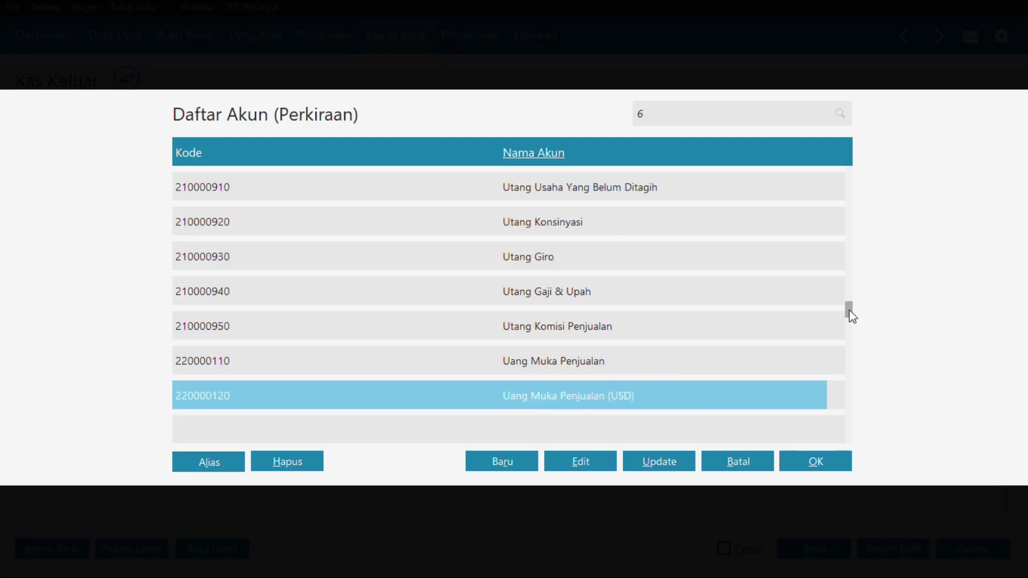
key(Down)
key(Down)
key(Down)
key(Down)
key(Down)
key(Down)
key(Down)
key(Down)
key(Down)
key(Down)
key(Down)
key(Down)
key(Down)
key(Down)
key(Down)
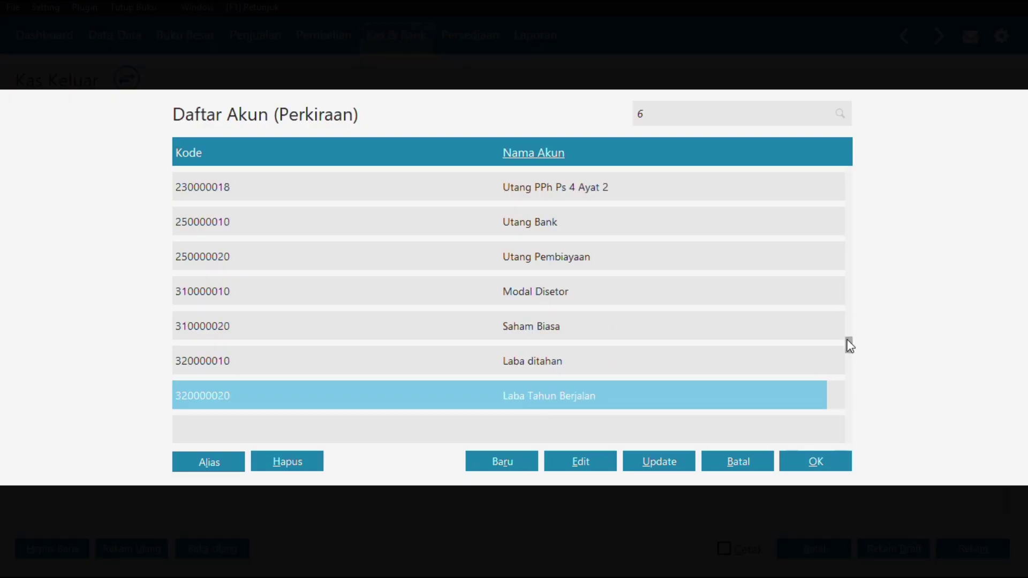
key(Down)
key(Down)
key(Down)
key(Down)
key(Down)
key(Down)
key(Down)
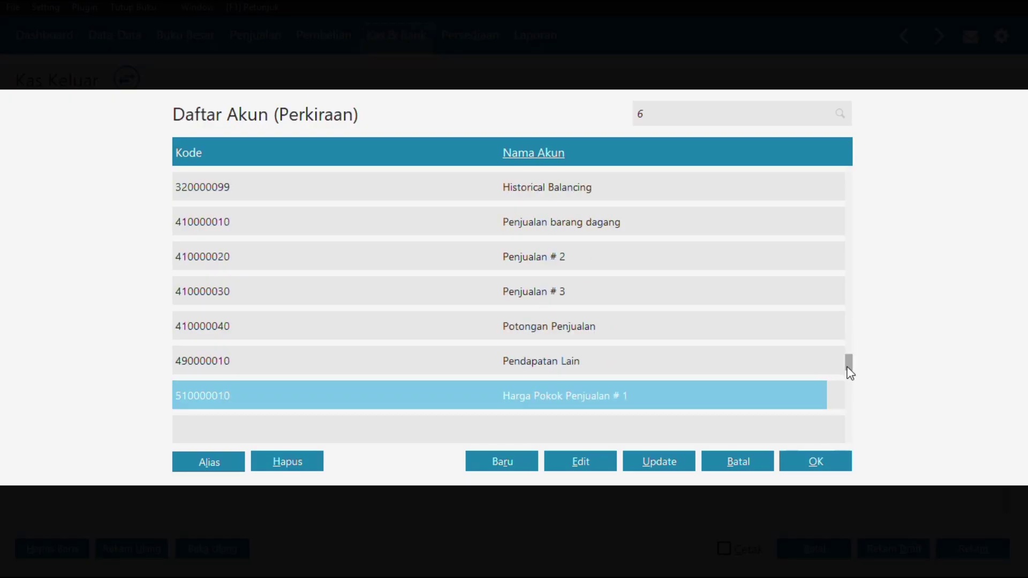
key(Down)
key(Down)
key(Down)
key(Down)
key(Down)
key(Down)
key(Down)
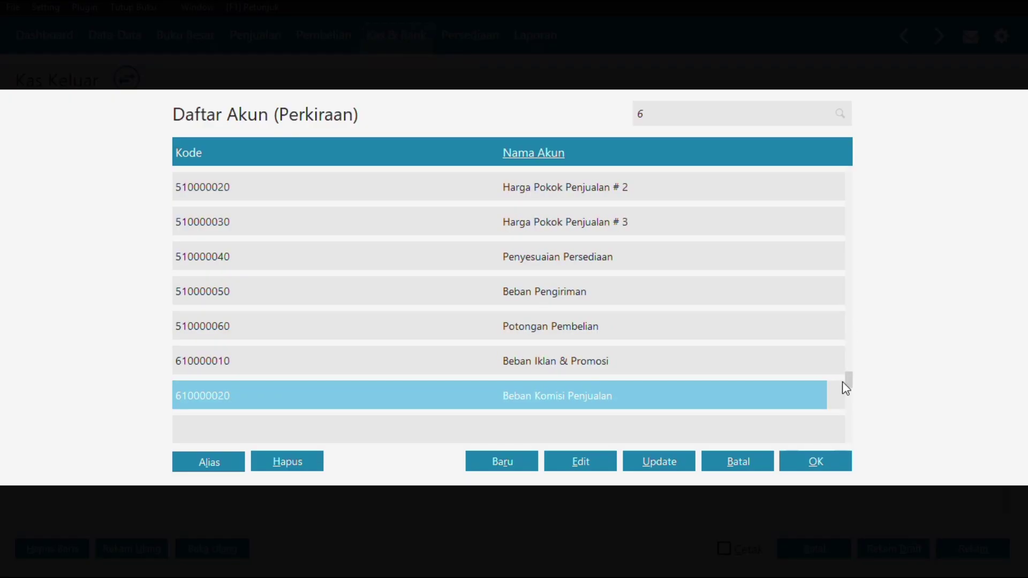
click(739, 361)
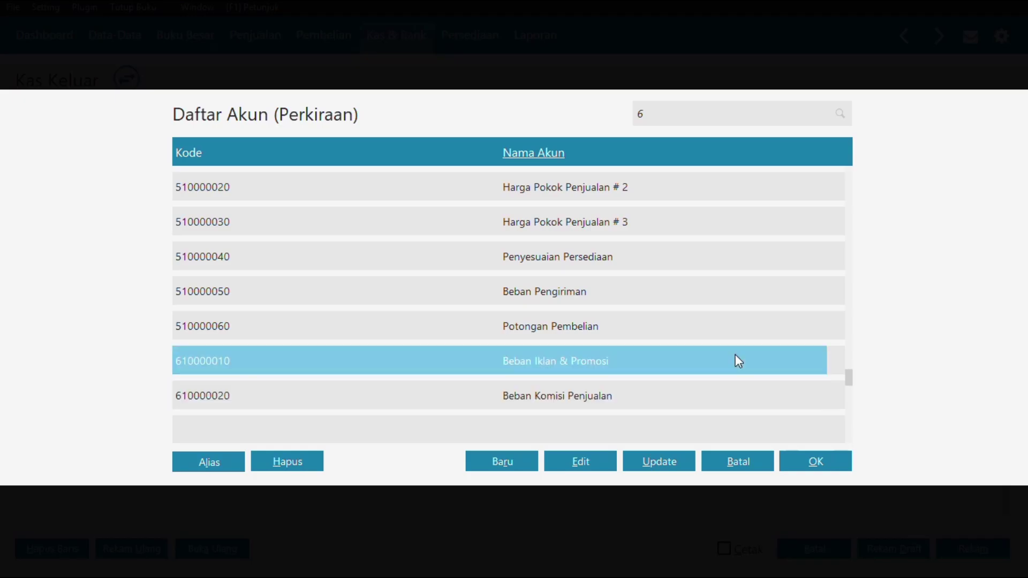
click(830, 461)
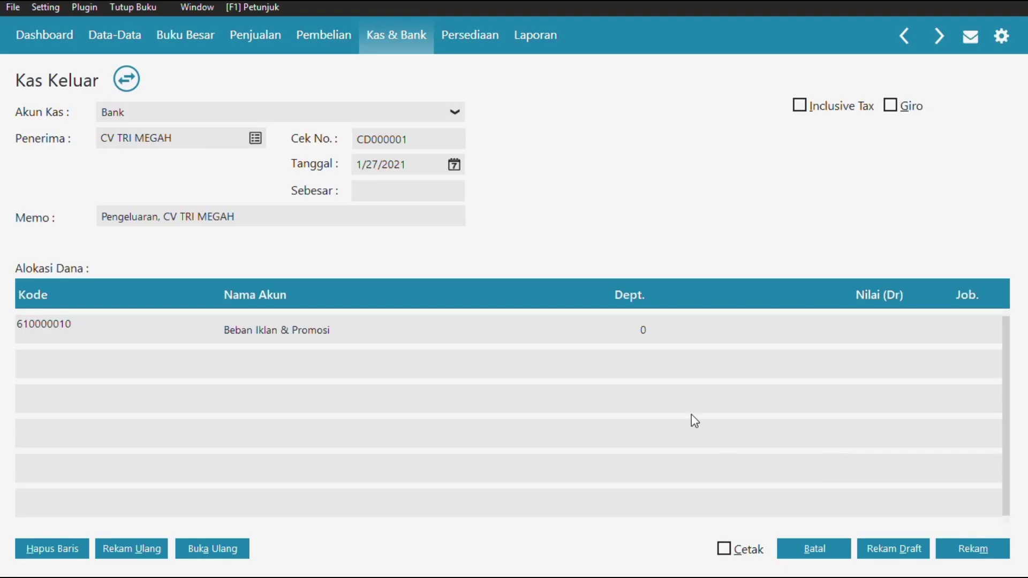
Set the debit value of the Beban Iklan & Promosi line to 250000 and record the cash-out transaction.
click(871, 324)
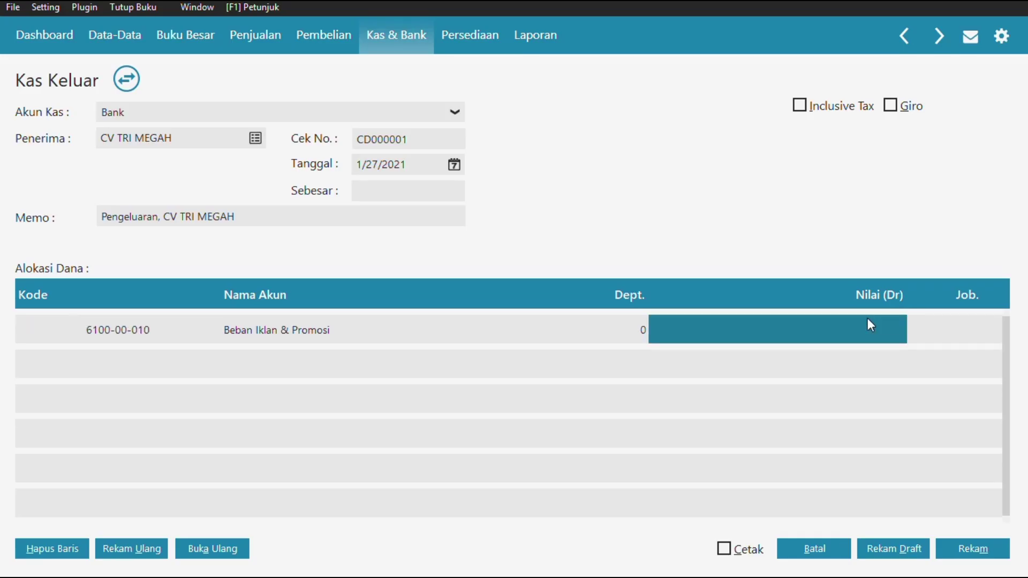
text(25)
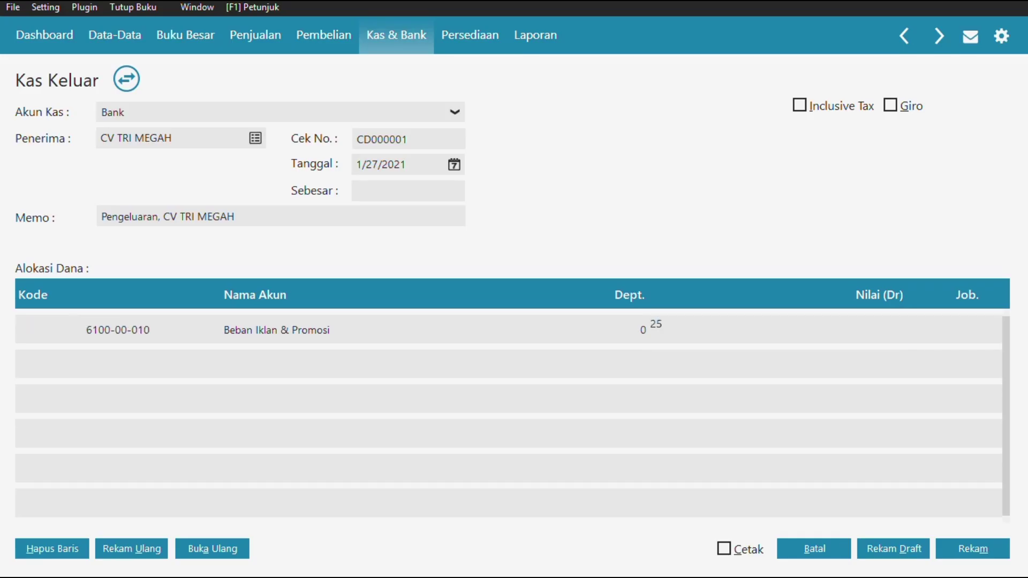
text(0000)
key(BackSpace)
key(BackSpace)
key(BackSpace)
key(BackSpace)
key(BackSpace)
key(BackSpace)
text(250000)
key(Return)
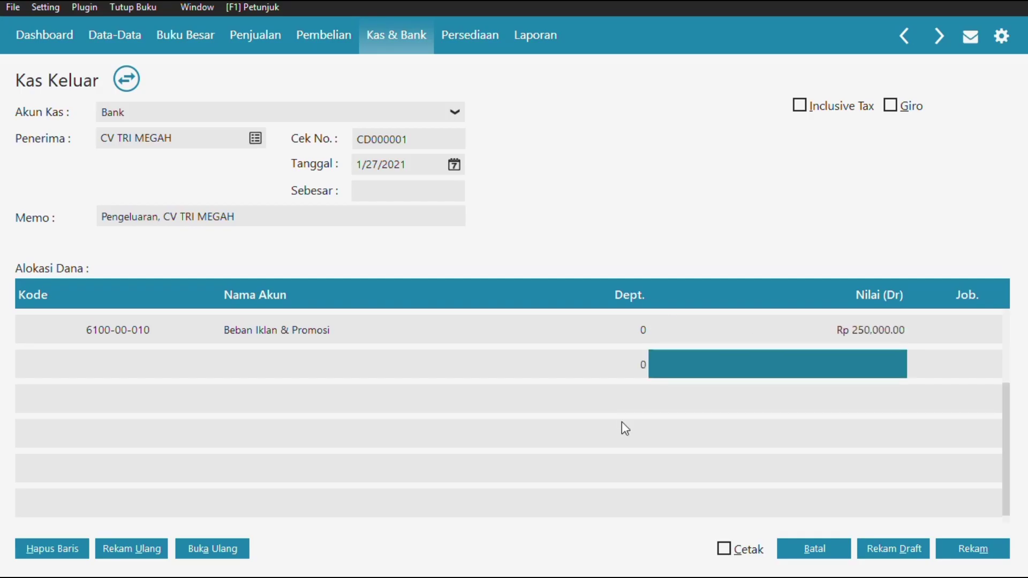
click(962, 548)
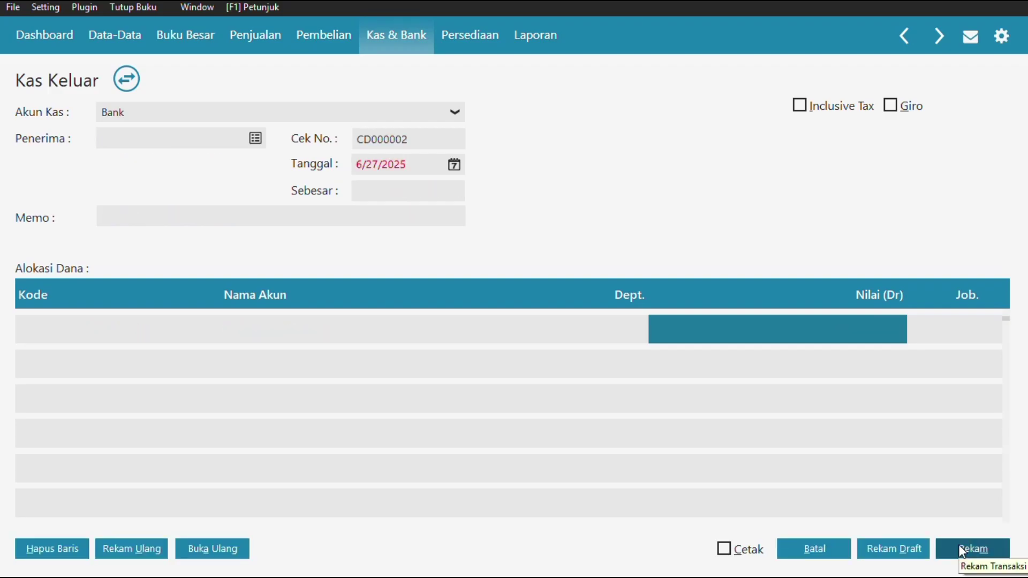
Close the empty cash-out form and start a new receivable payment in Pembayaran Piutang Usaha under Penjualan.
click(825, 549)
click(264, 41)
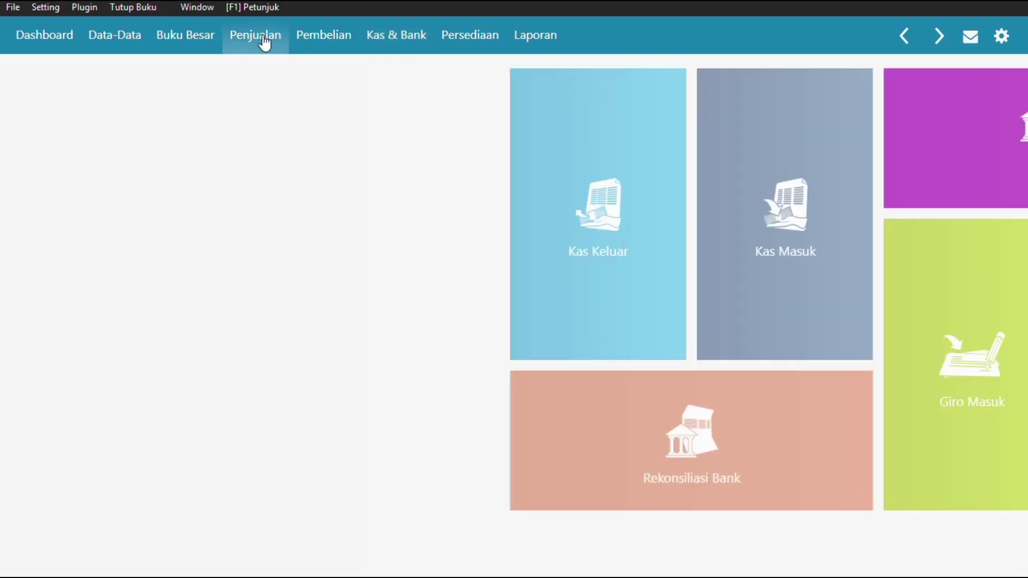
mouse_move(820, 320)
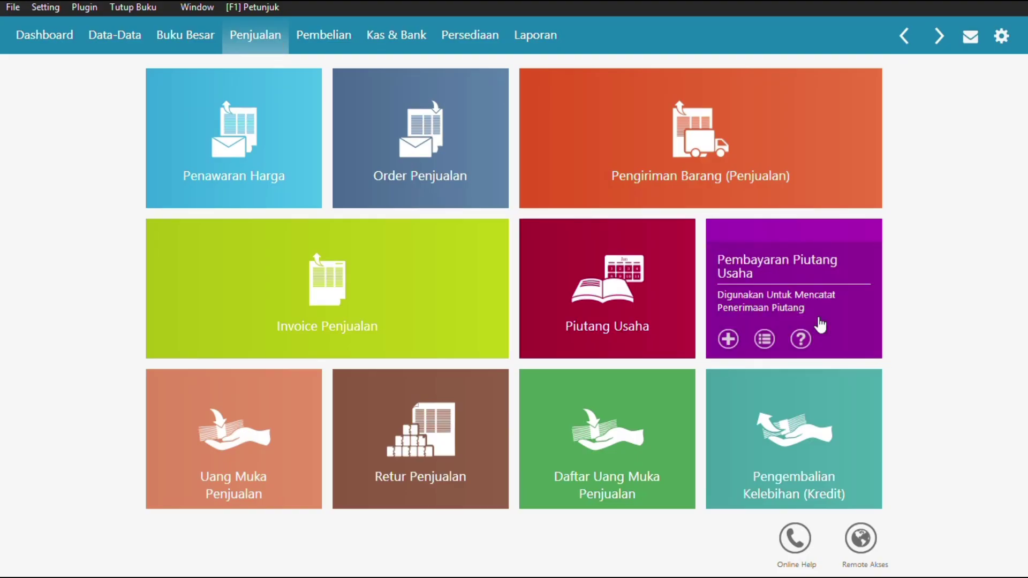
click(819, 318)
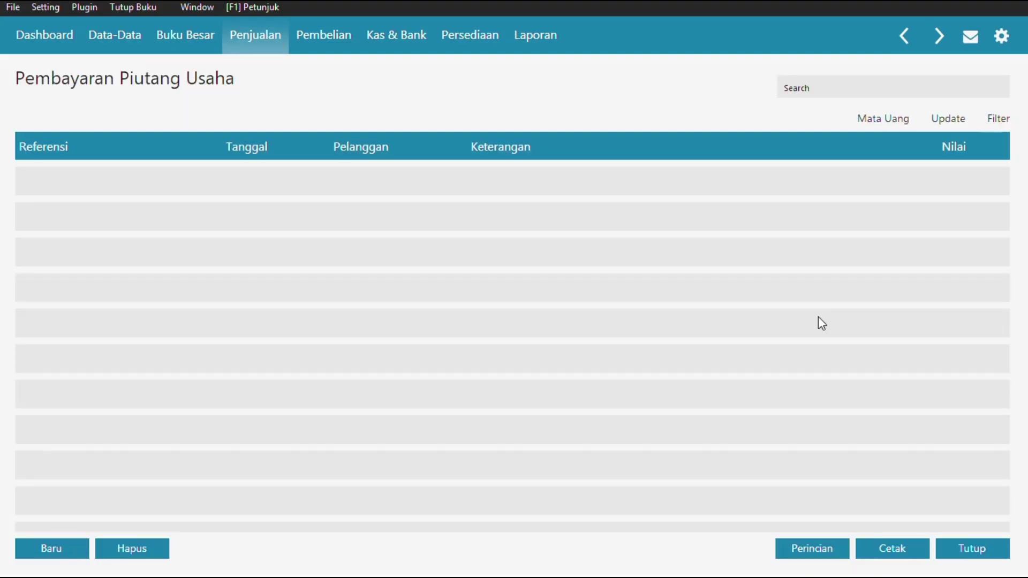
click(45, 552)
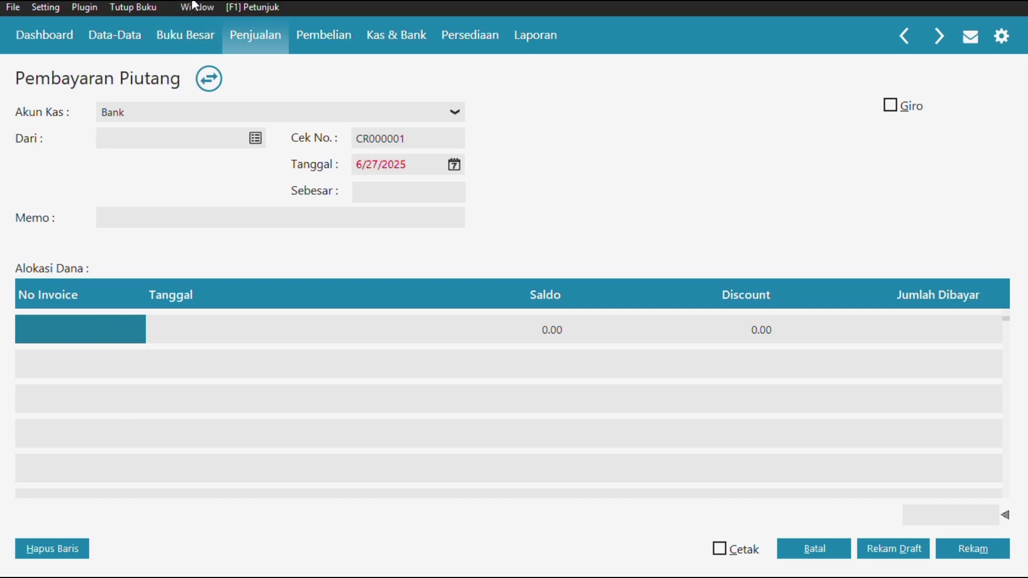
Select PT MEGANTARA as the payer and set the receivable payment's date to 5 January 2021.
click(253, 141)
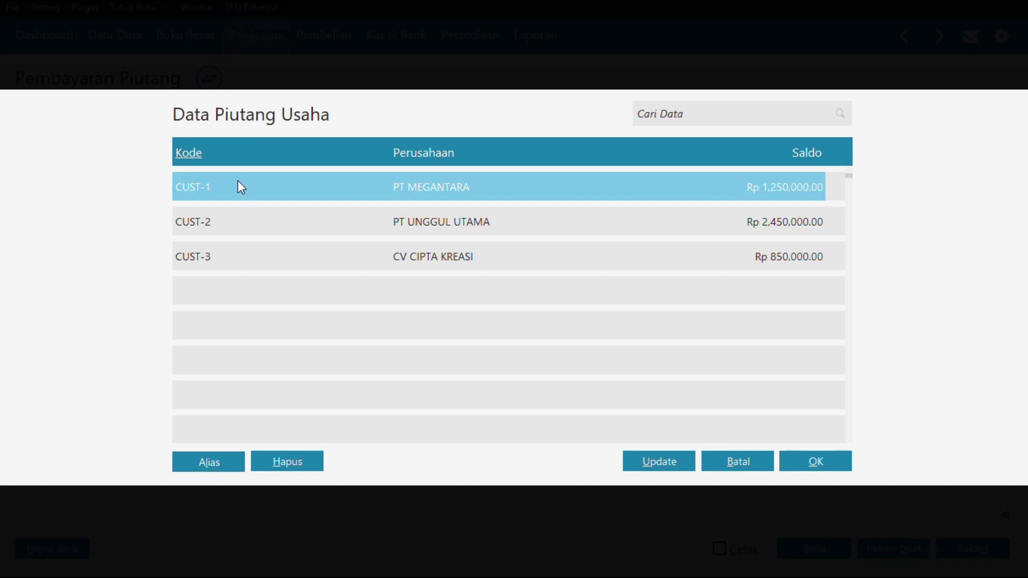
click(817, 470)
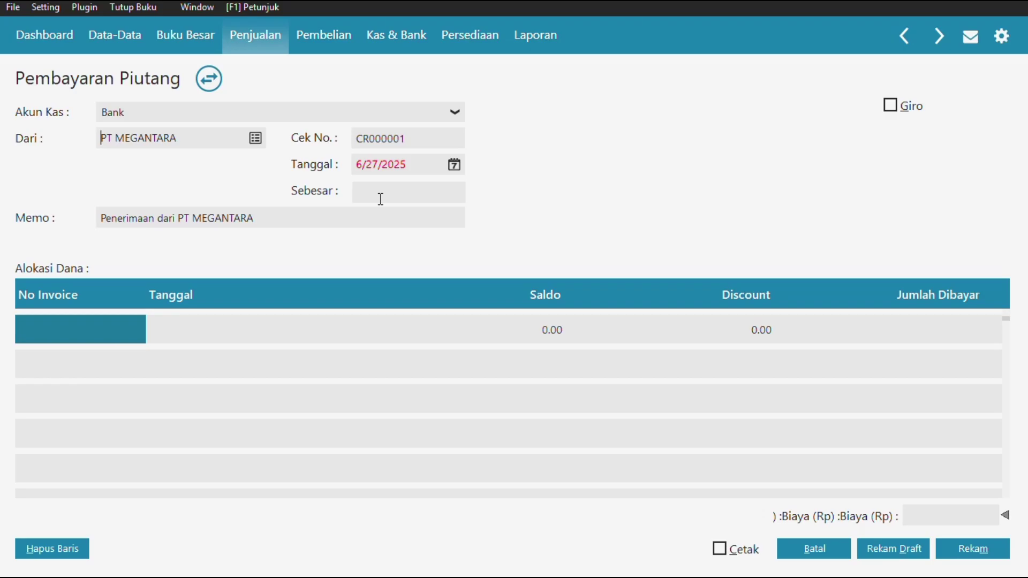
click(455, 166)
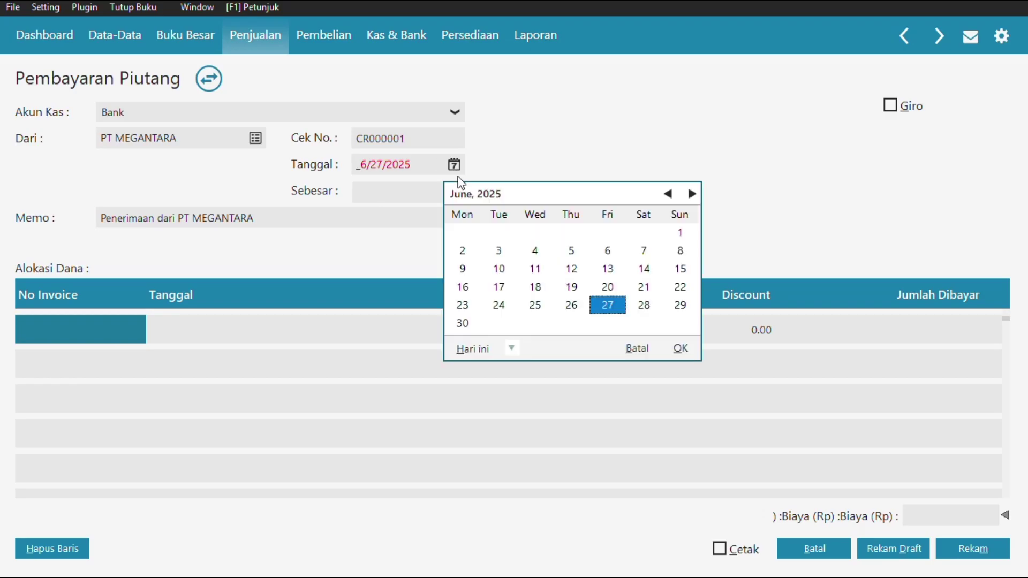
click(668, 194)
click(668, 194)
click(667, 194)
click(668, 194)
click(668, 194)
click(668, 194)
click(668, 194)
click(668, 194)
triple_click(669, 194)
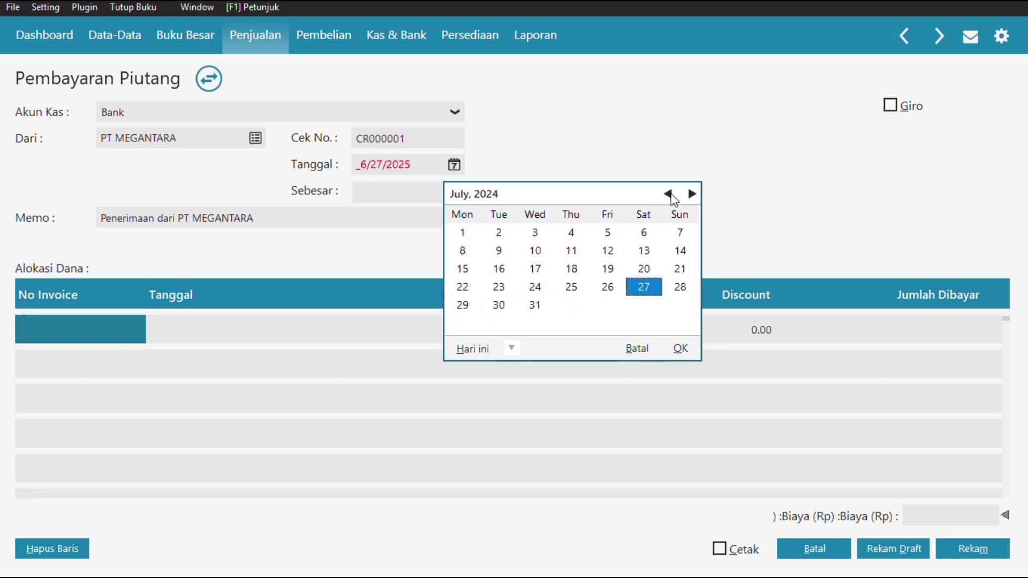
triple_click(669, 194)
triple_click(669, 194)
triple_click(669, 194)
double_click(669, 194)
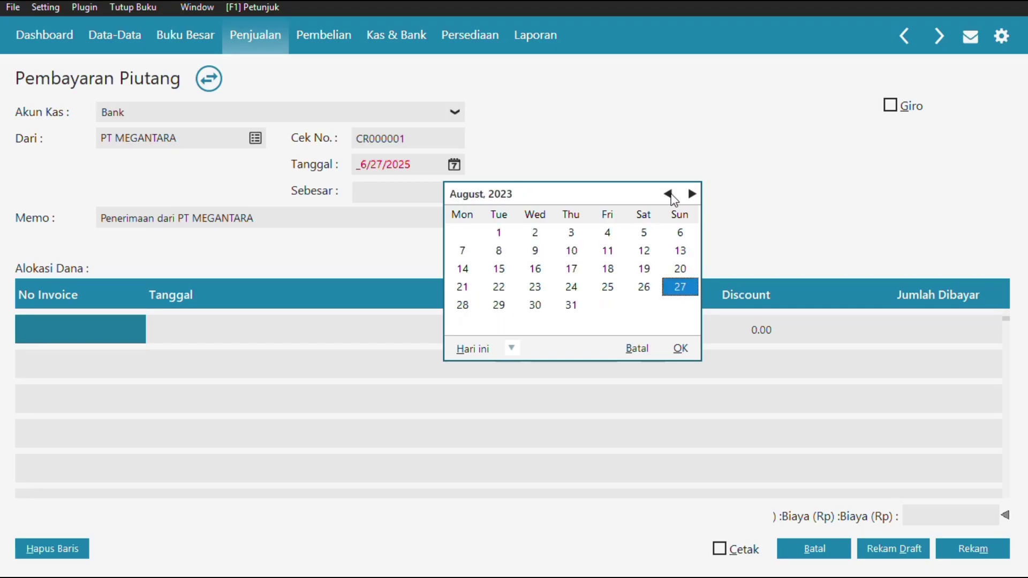
triple_click(669, 195)
triple_click(670, 195)
triple_click(670, 194)
triple_click(669, 195)
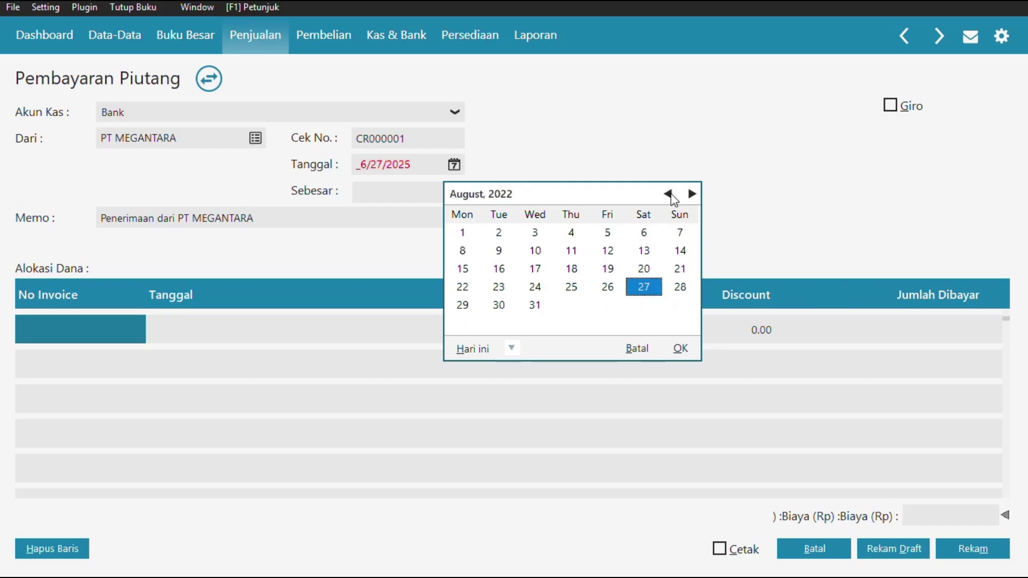
double_click(669, 194)
triple_click(670, 194)
double_click(669, 194)
click(669, 194)
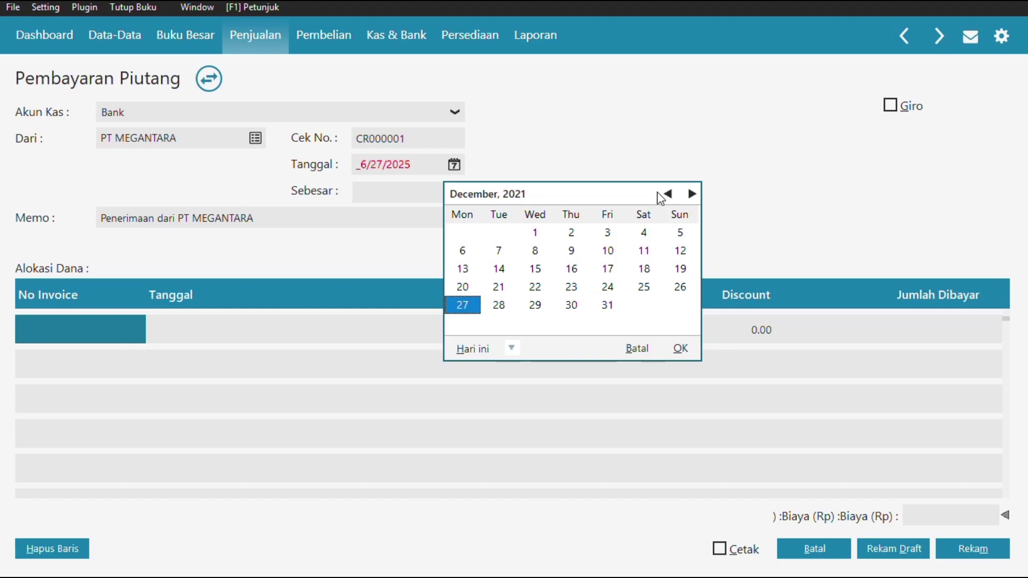
click(666, 195)
double_click(667, 194)
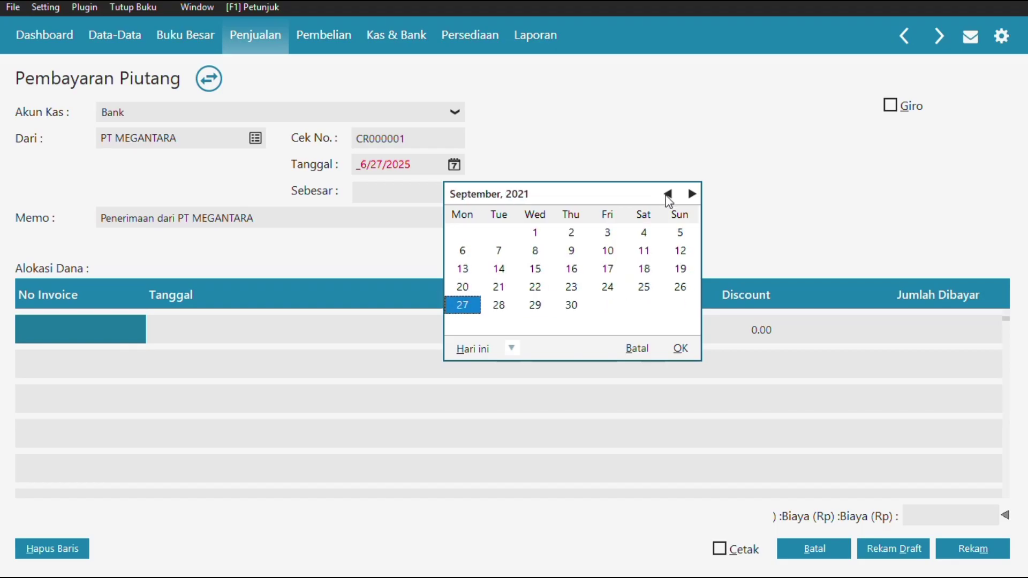
triple_click(666, 195)
double_click(667, 195)
double_click(666, 195)
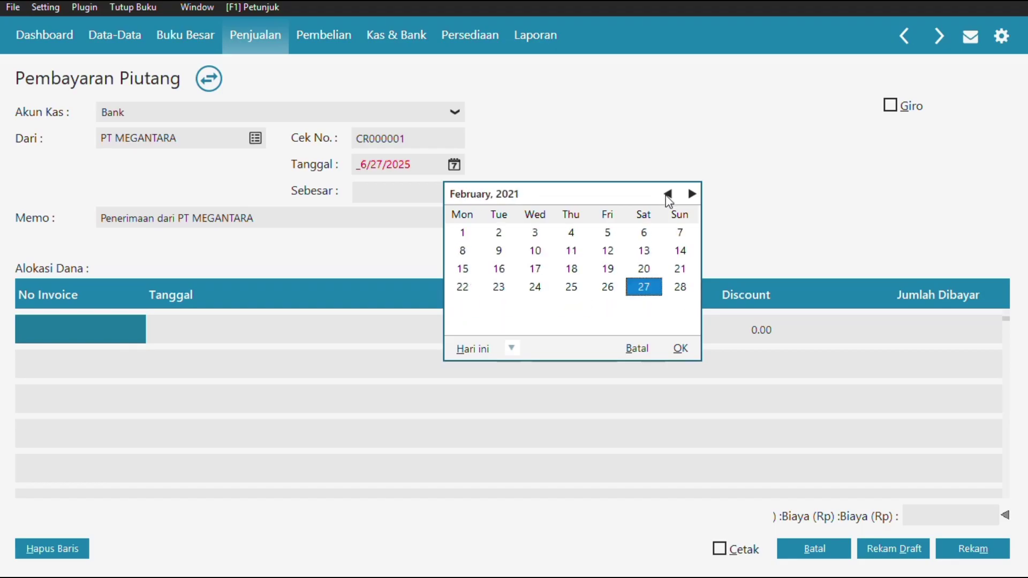
click(667, 195)
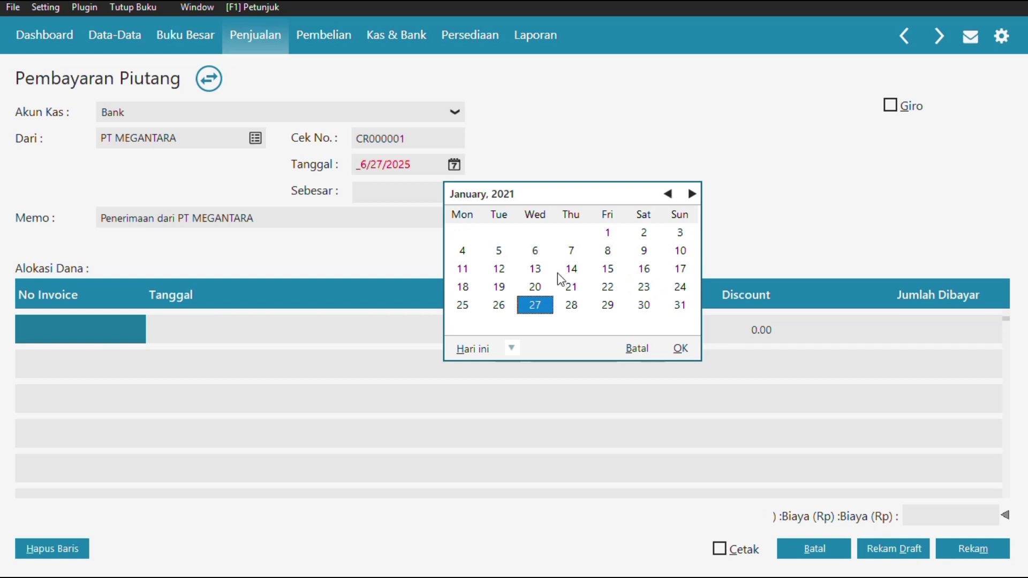
click(498, 253)
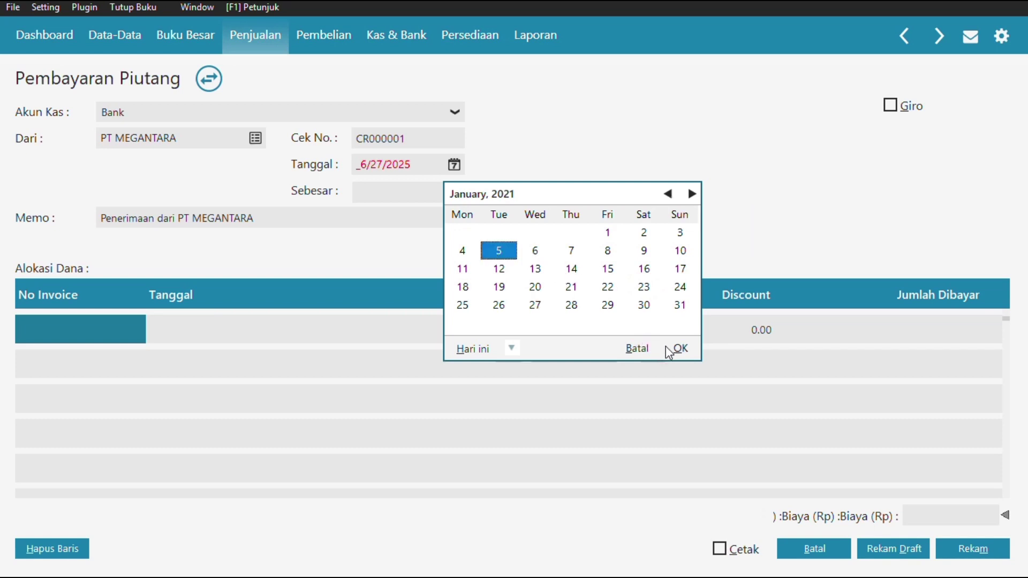
click(682, 351)
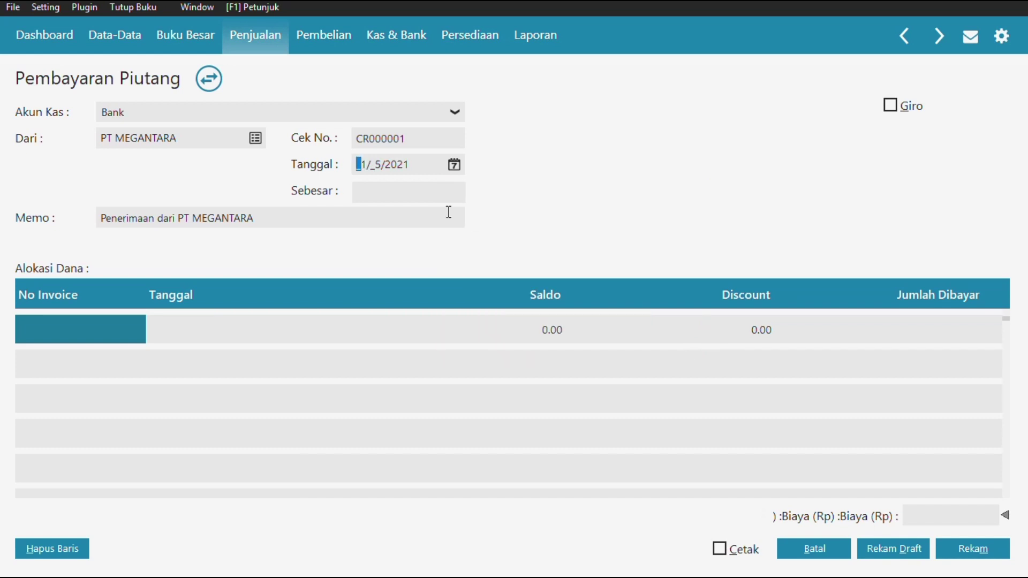
Set the received amount (Sebesar) to 750000 and allocate the first line to invoice INV-01.
click(410, 191)
text(750000)
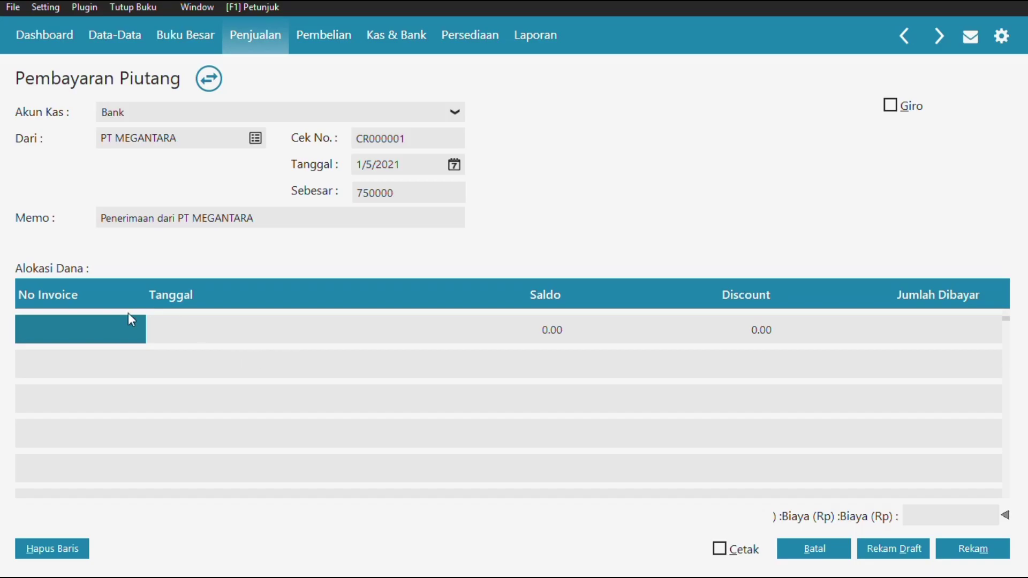
click(101, 333)
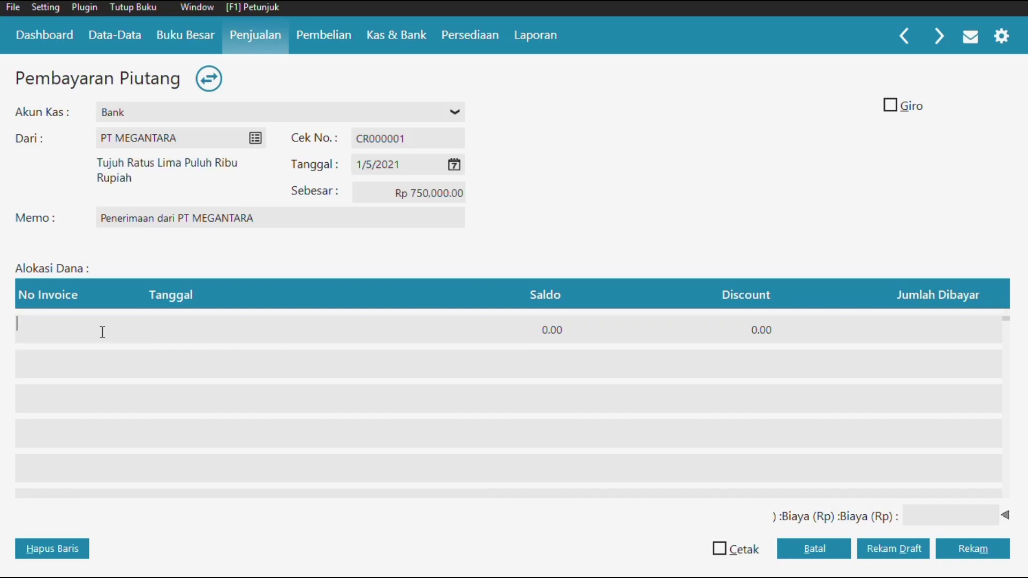
double_click(103, 332)
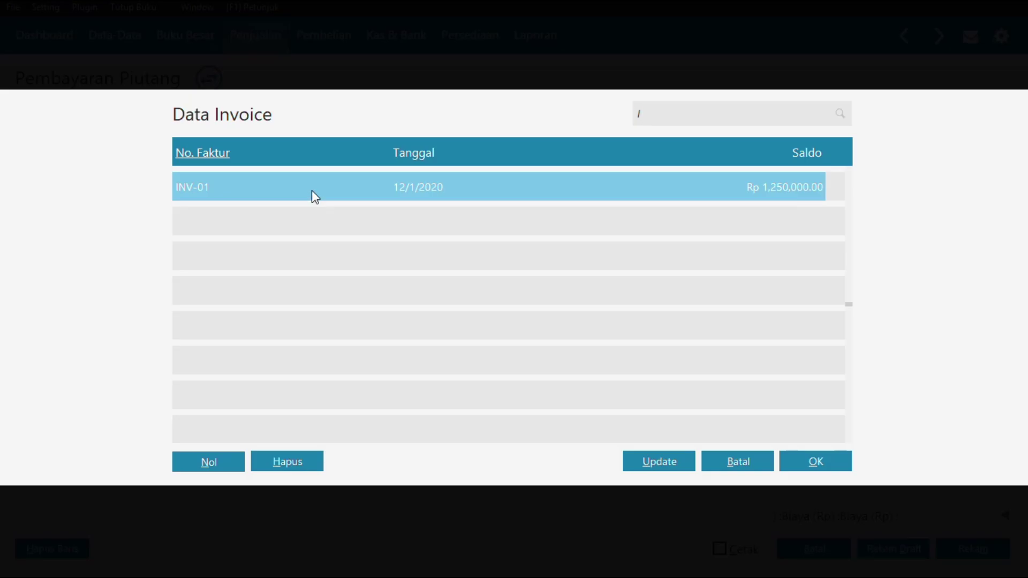
click(830, 462)
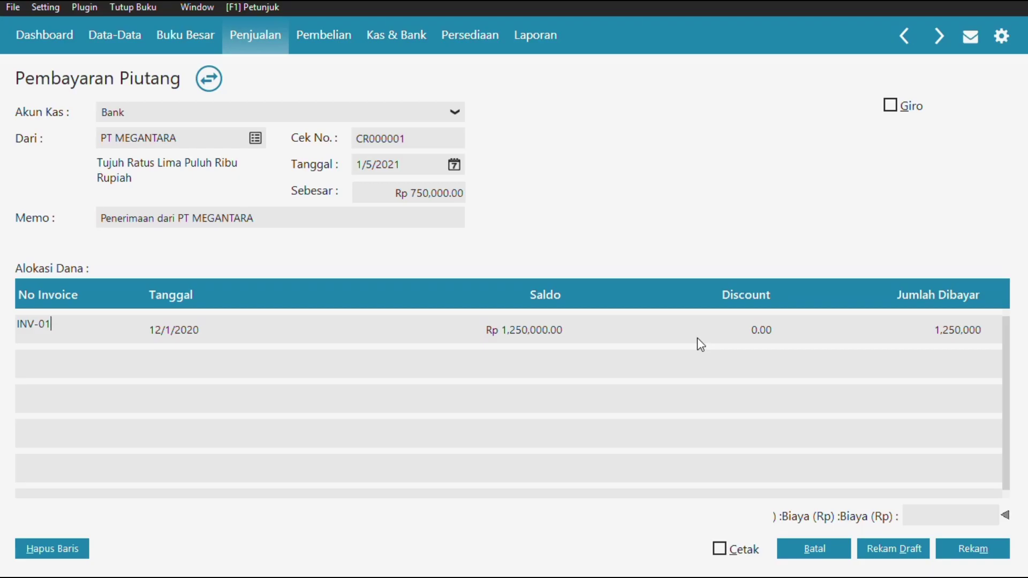
Set the amount paid (Jumlah Dibayar) on the INV-01 line to 750000, record the payment and close the form.
click(914, 326)
click(913, 327)
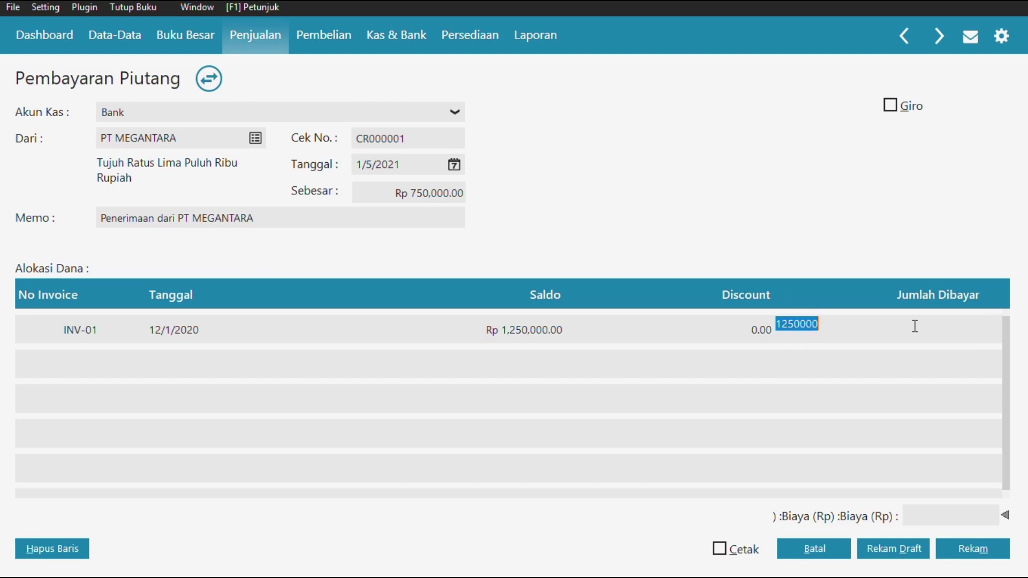
text(750)
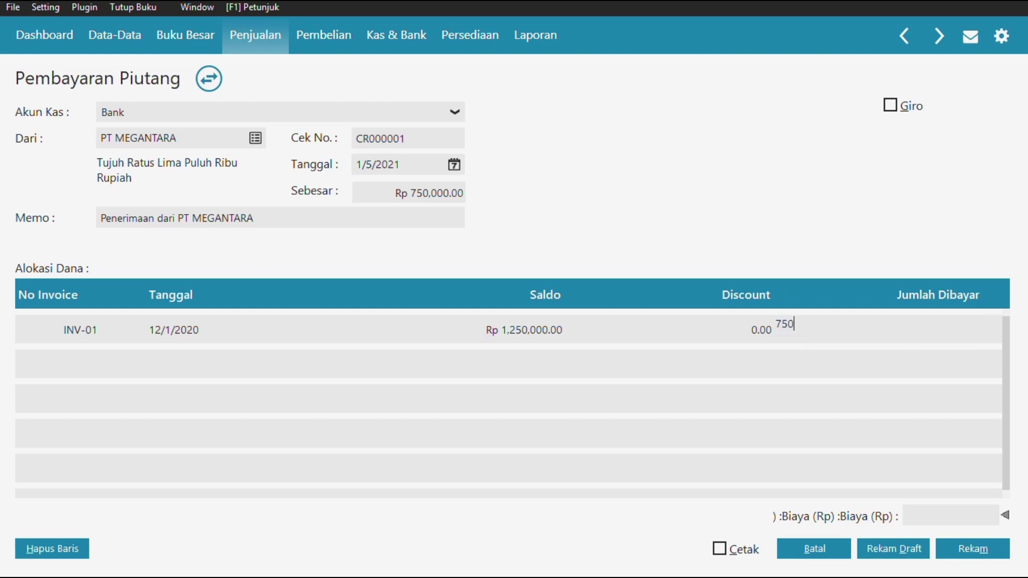
text(000)
key(Return)
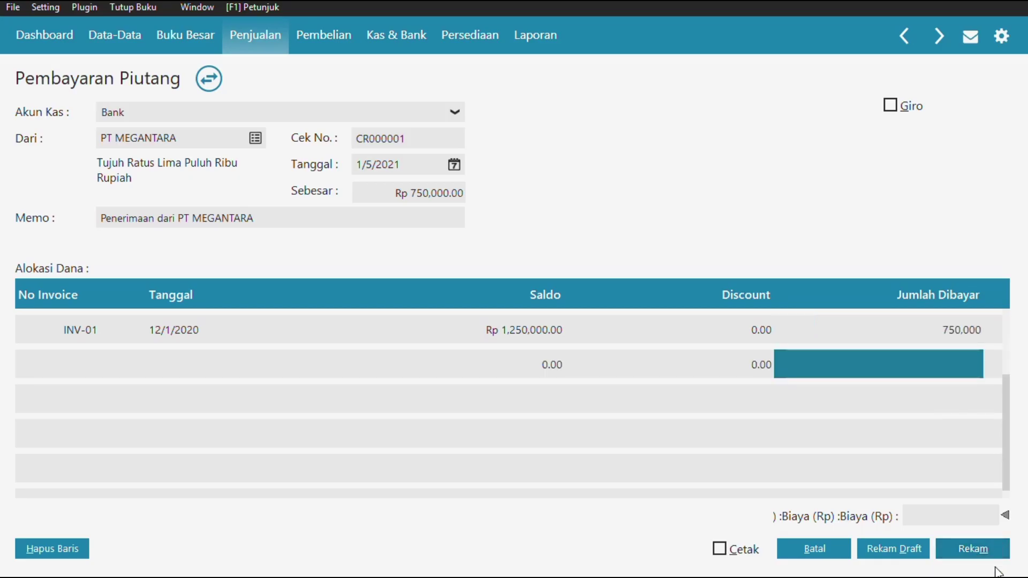
click(984, 549)
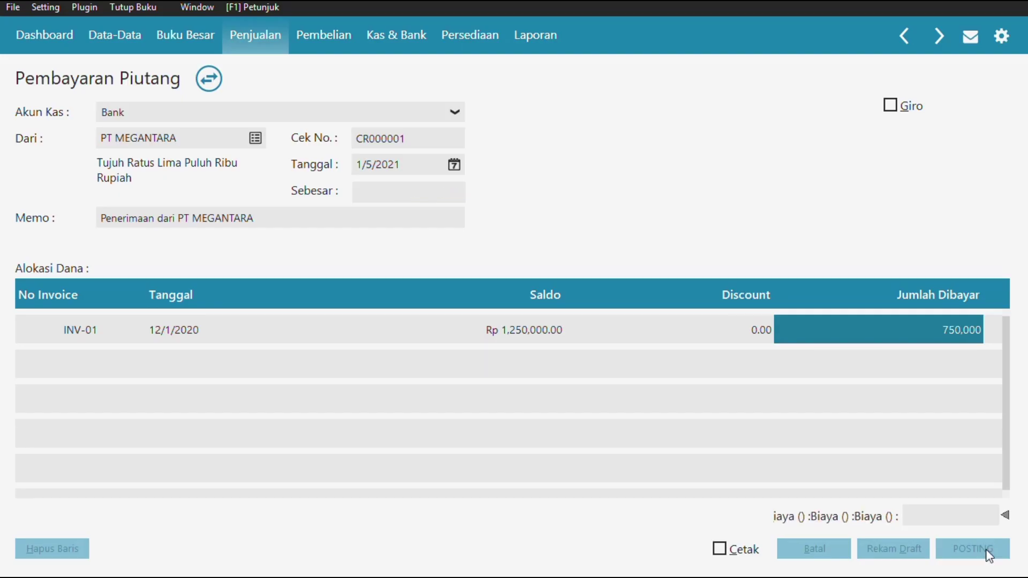
key(Escape)
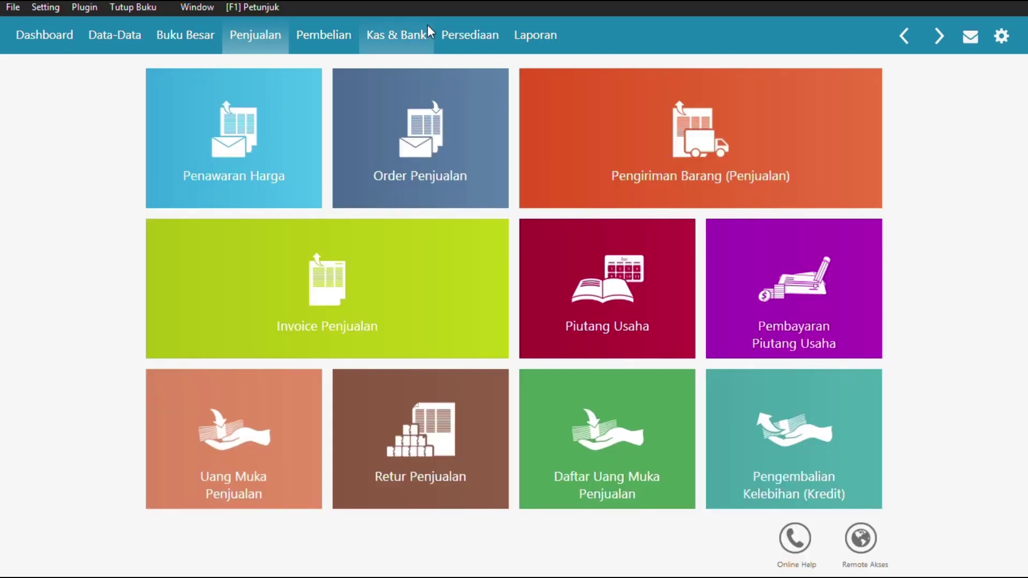
Start a new sales order in Order Penjualan.
mouse_move(396, 136)
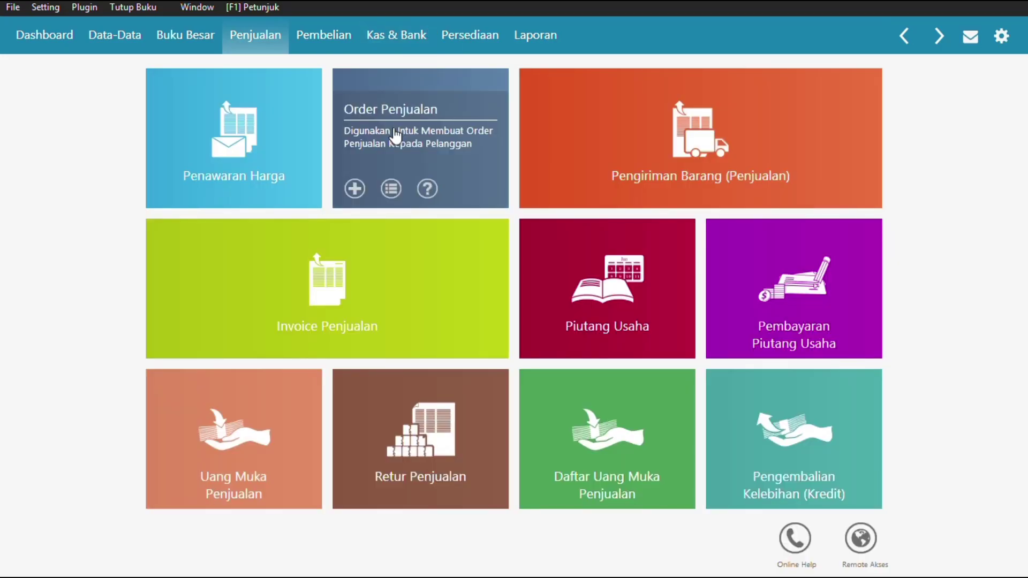
click(396, 137)
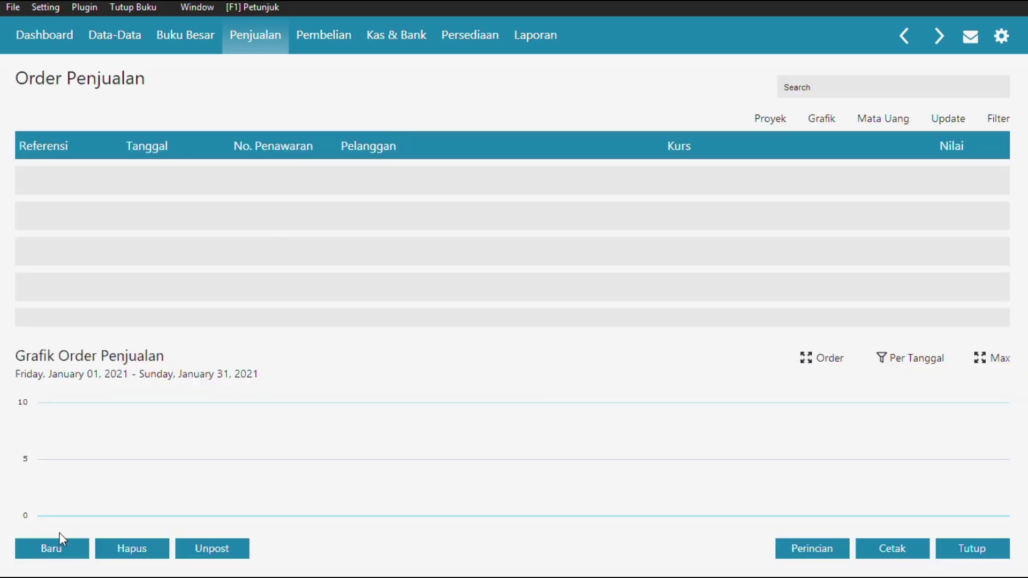
click(47, 547)
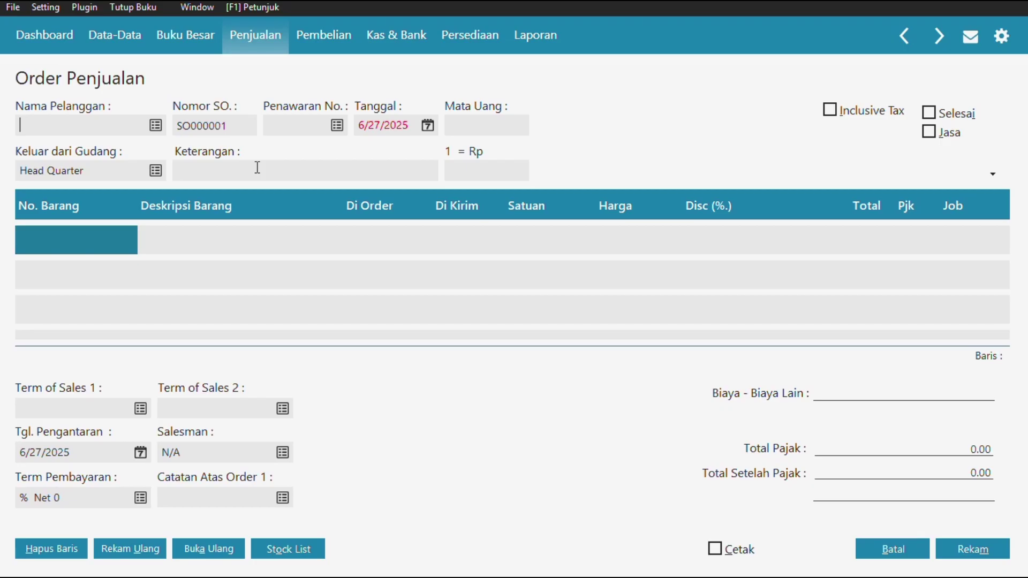
Create the customer PT BAYU SEGARA, accept saving it without NPWP/NIK details, and select it for the sales order.
click(155, 126)
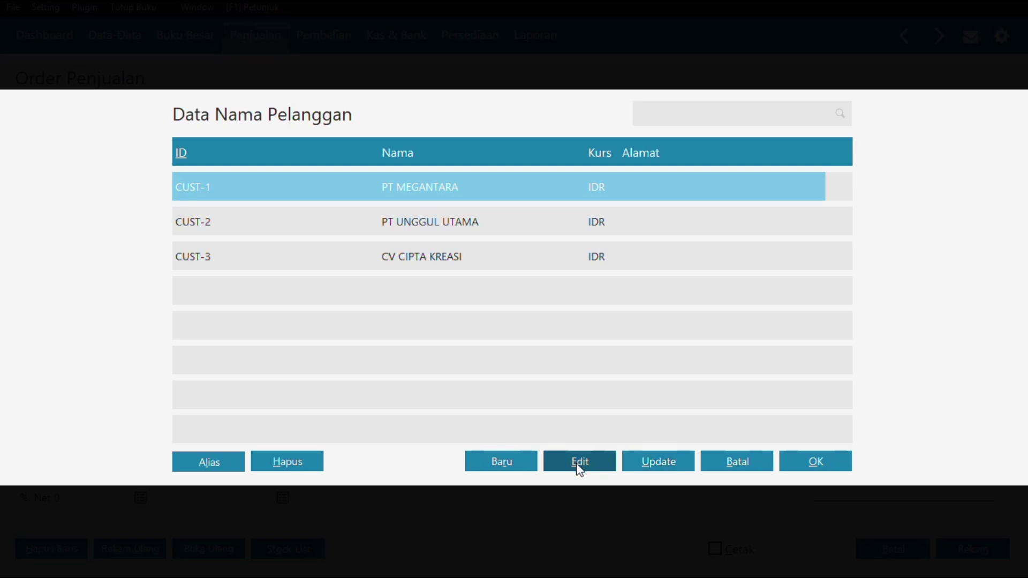
click(532, 465)
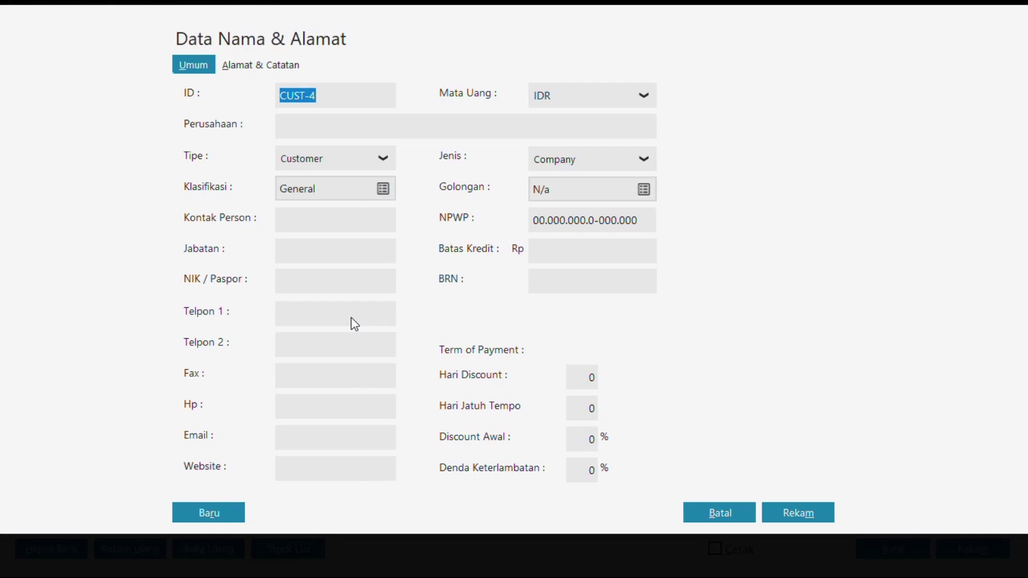
click(315, 133)
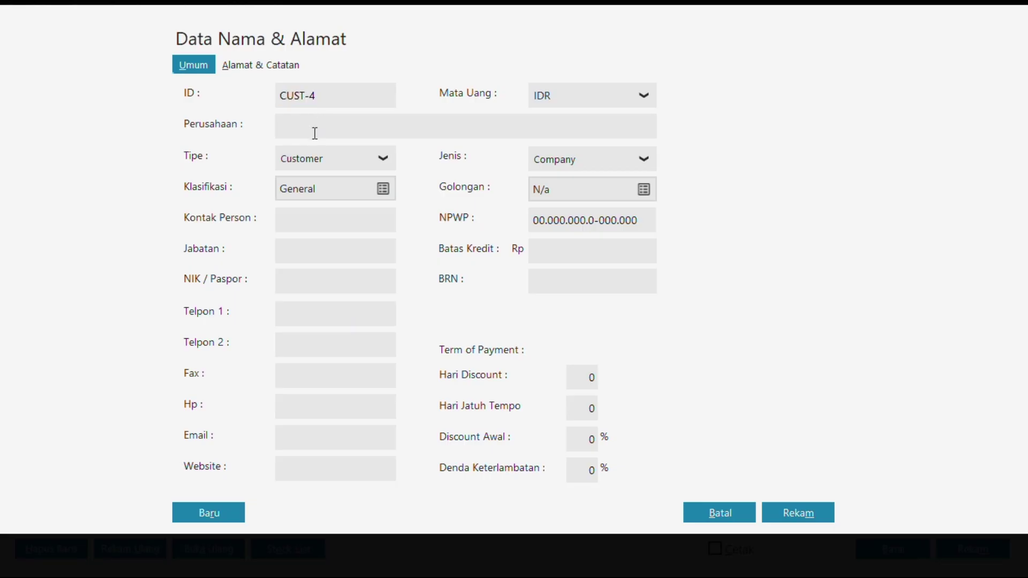
text(PT BAYU SEGARA)
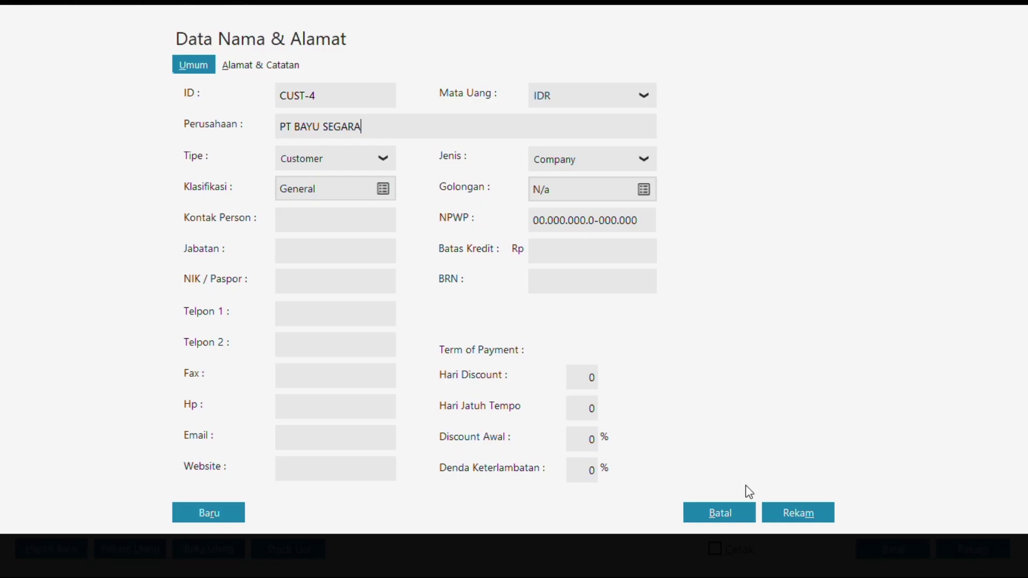
click(808, 519)
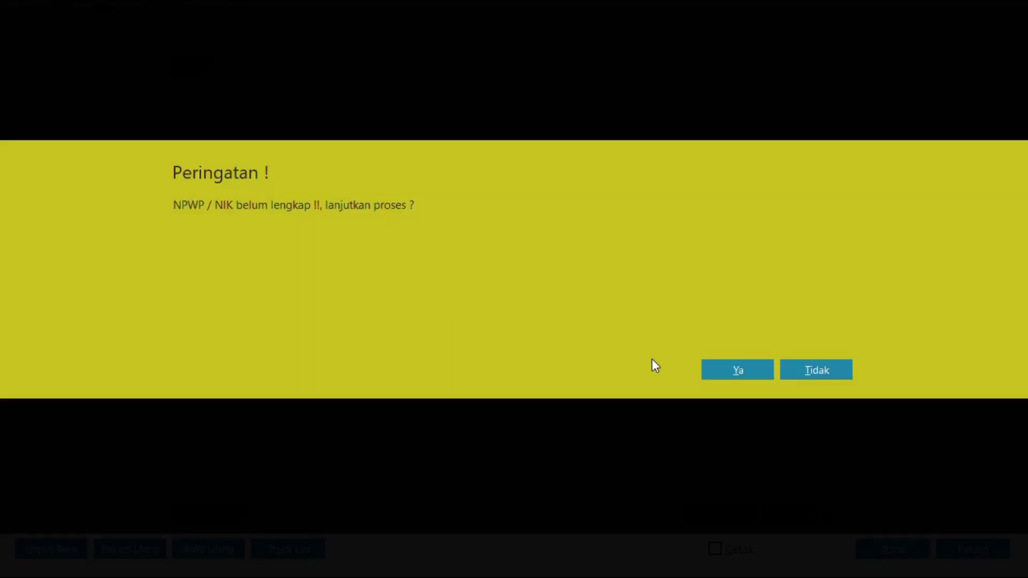
click(750, 371)
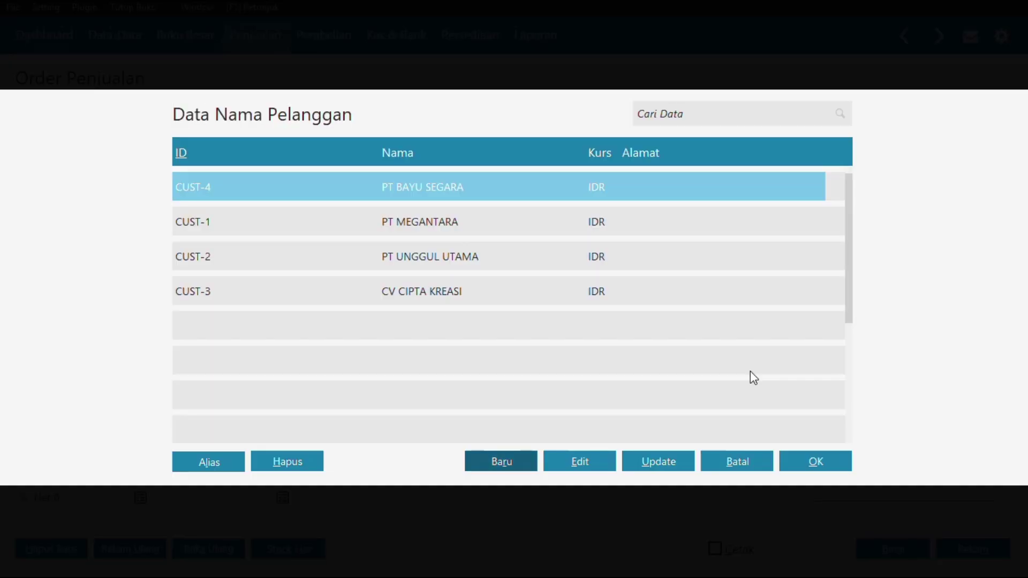
click(807, 466)
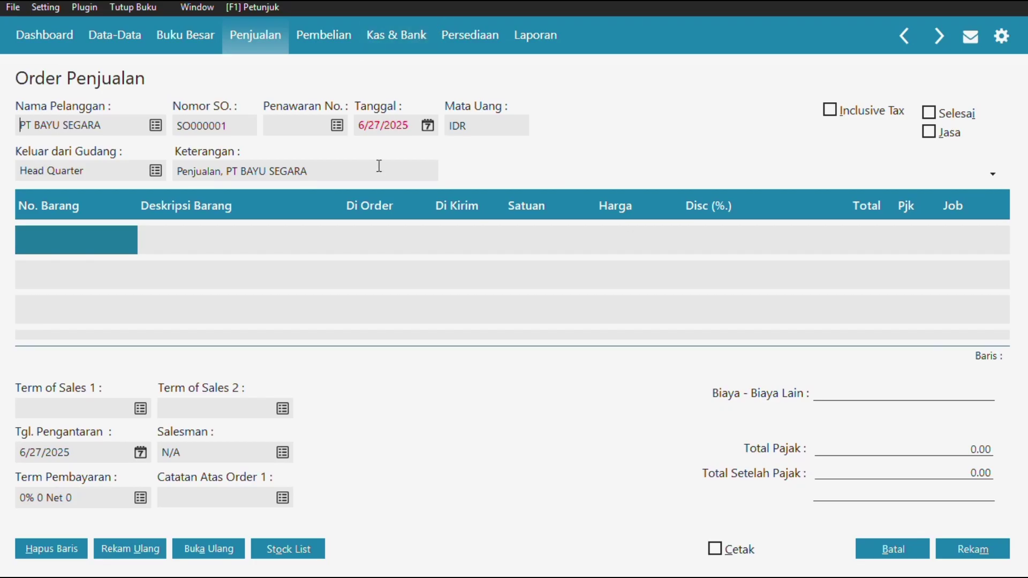
Open the sales order's date (Tanggal) calendar and page it back to December 2020.
click(428, 126)
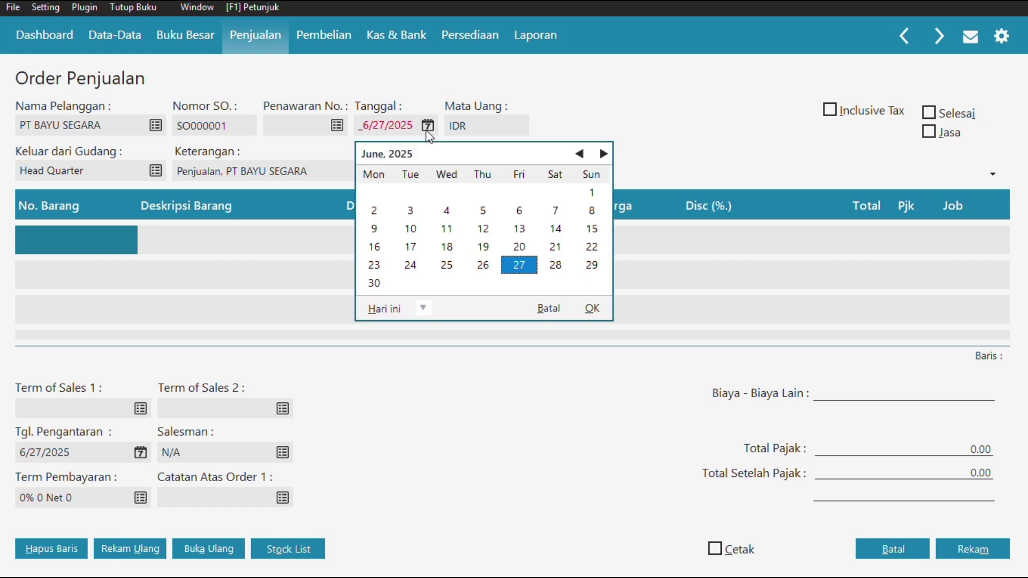
click(580, 155)
click(581, 155)
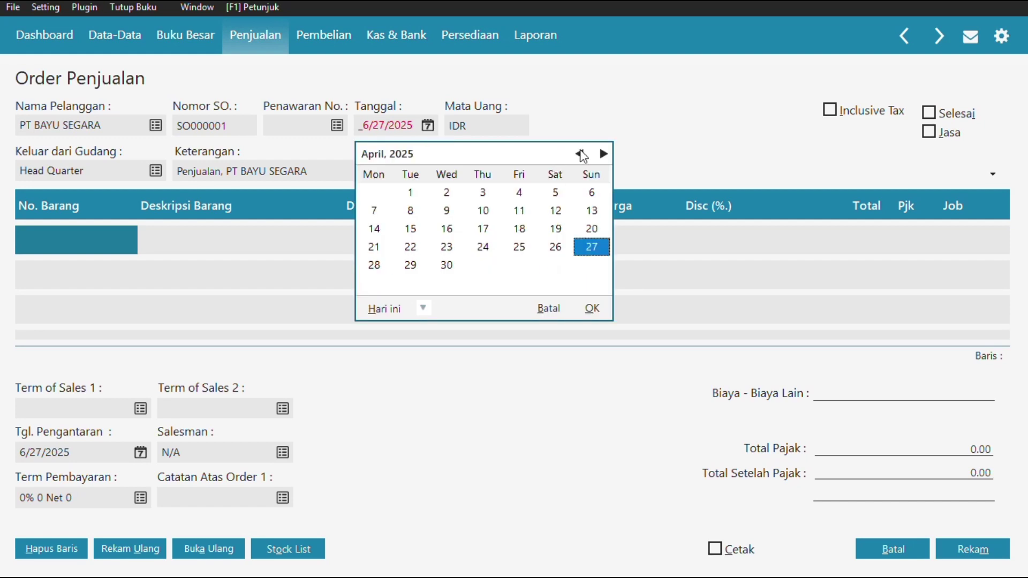
click(580, 155)
click(581, 154)
click(580, 155)
double_click(580, 155)
double_click(581, 155)
click(581, 155)
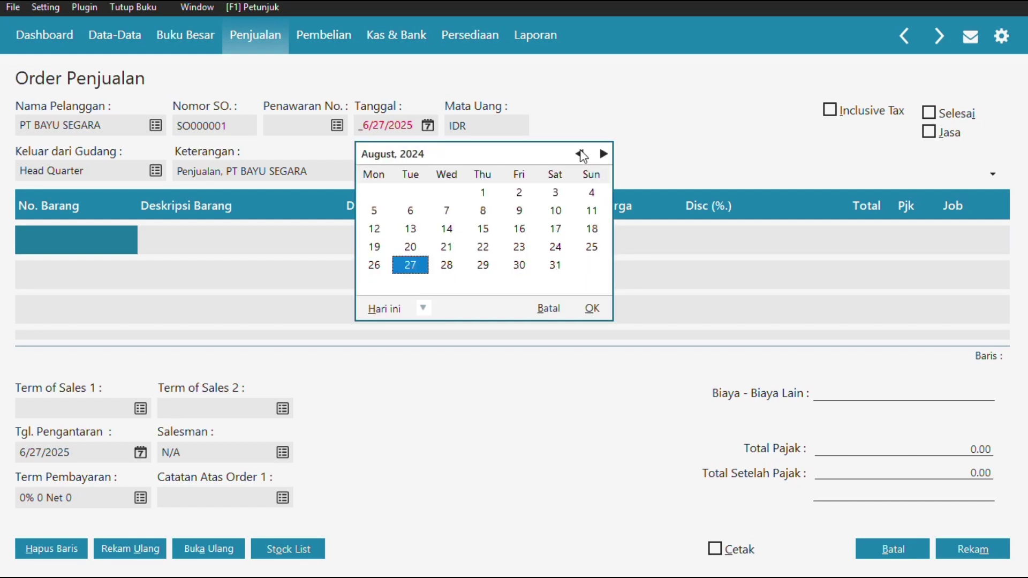
double_click(581, 154)
double_click(580, 154)
double_click(581, 155)
double_click(581, 155)
click(580, 155)
double_click(581, 155)
click(581, 154)
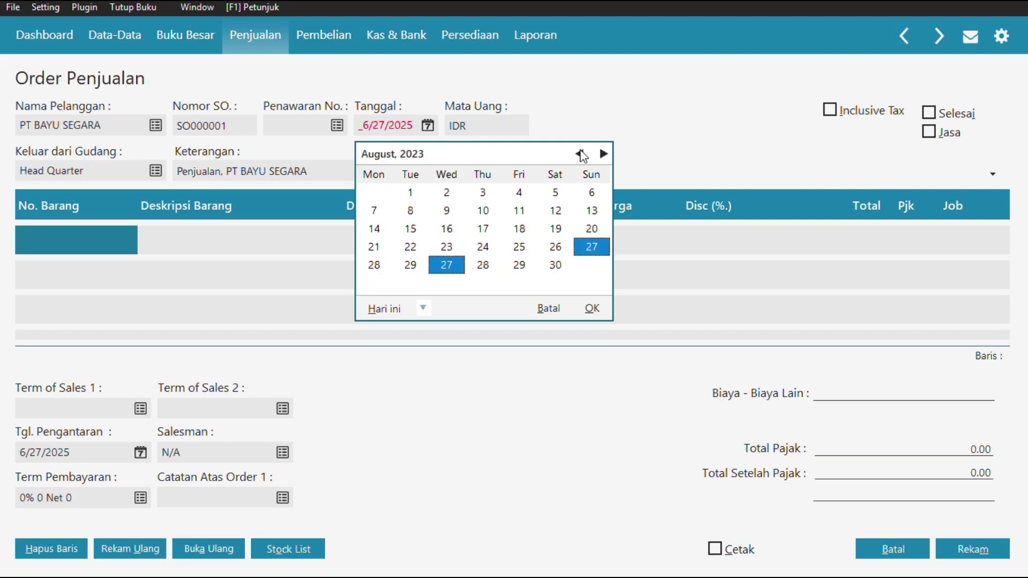
double_click(581, 155)
double_click(581, 155)
click(581, 155)
double_click(580, 154)
click(581, 155)
double_click(580, 154)
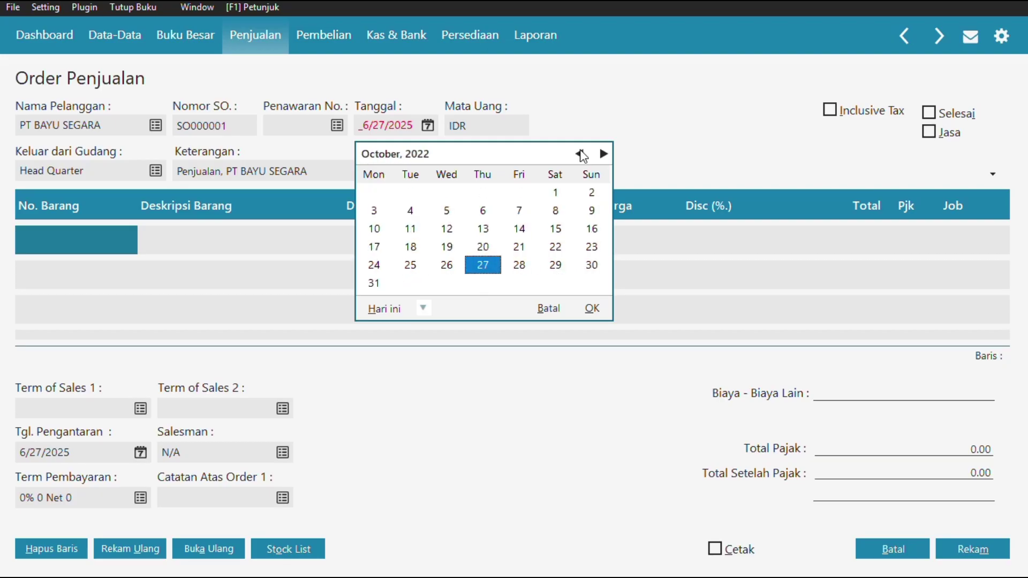
double_click(581, 155)
click(580, 155)
click(580, 155)
double_click(581, 155)
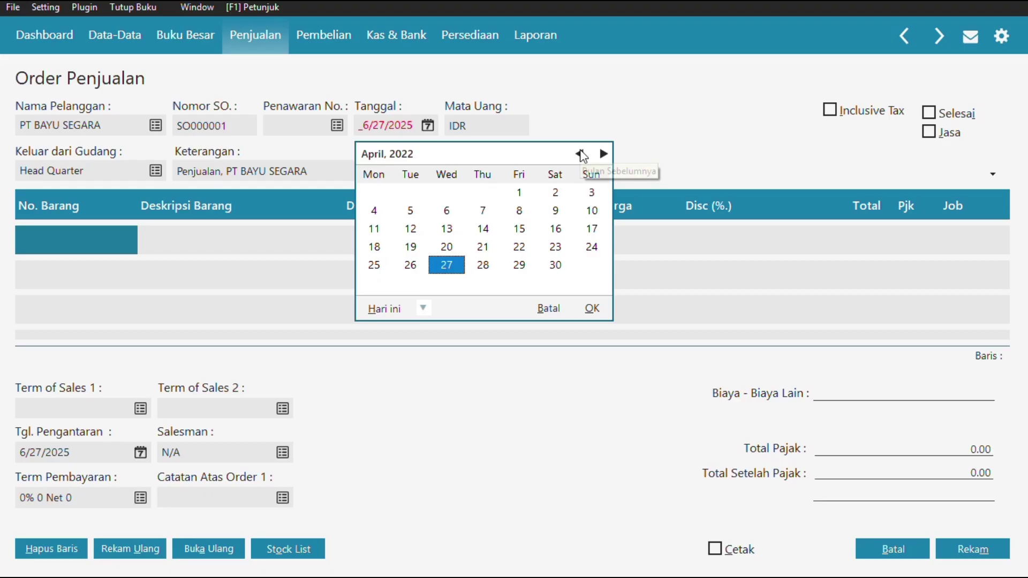
double_click(581, 154)
click(581, 155)
click(581, 155)
double_click(580, 155)
click(580, 155)
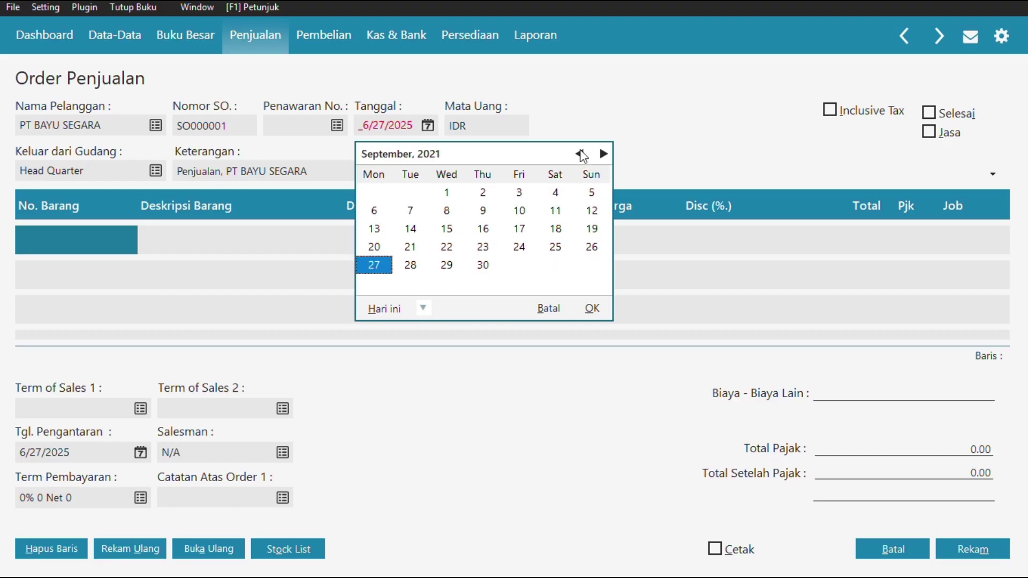
double_click(580, 154)
click(581, 155)
double_click(581, 155)
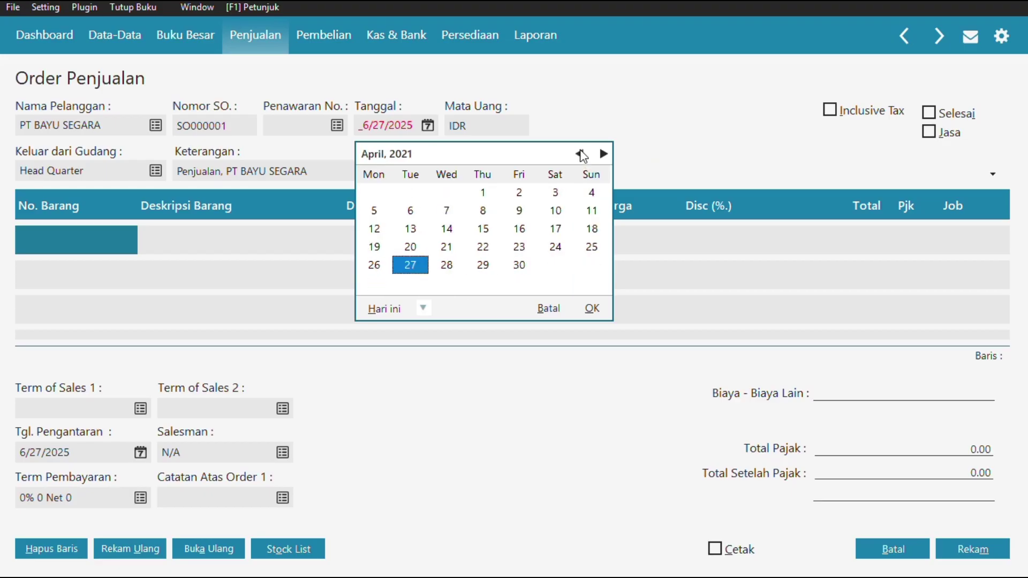
double_click(580, 155)
double_click(581, 154)
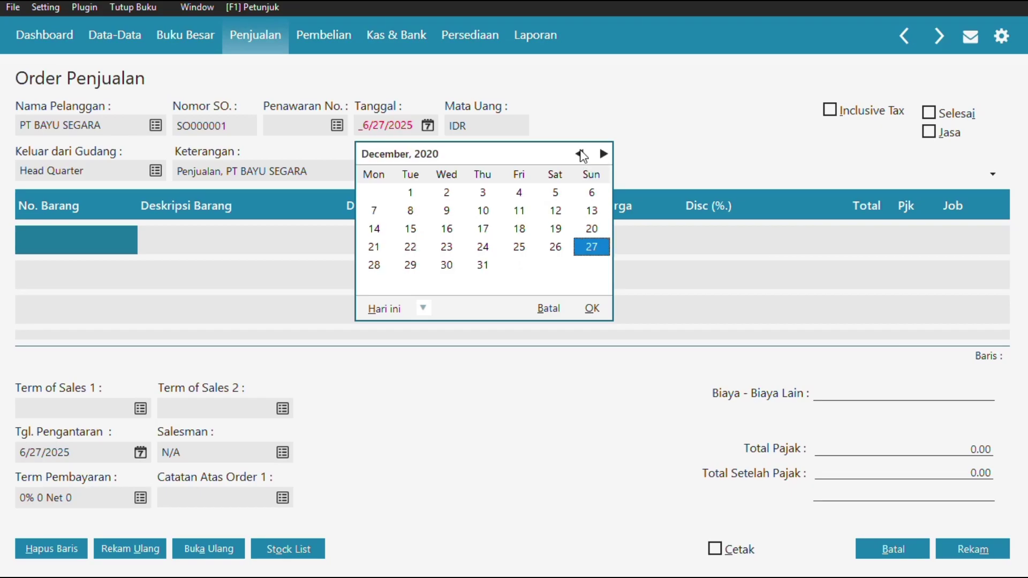
Set the sales order's date (Tanggal) to 1/5/2021.
click(580, 155)
click(604, 154)
click(605, 154)
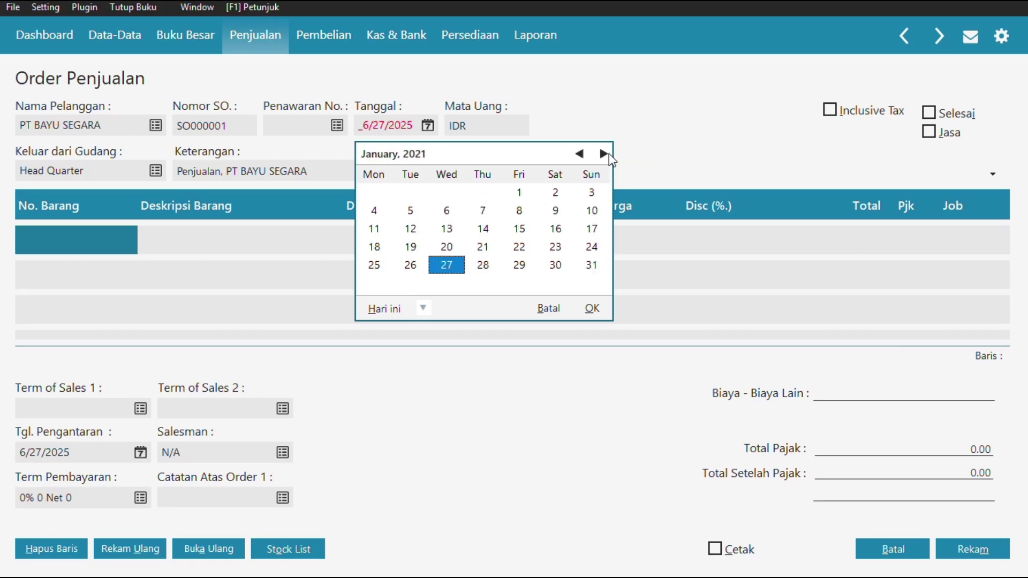
click(605, 154)
click(583, 153)
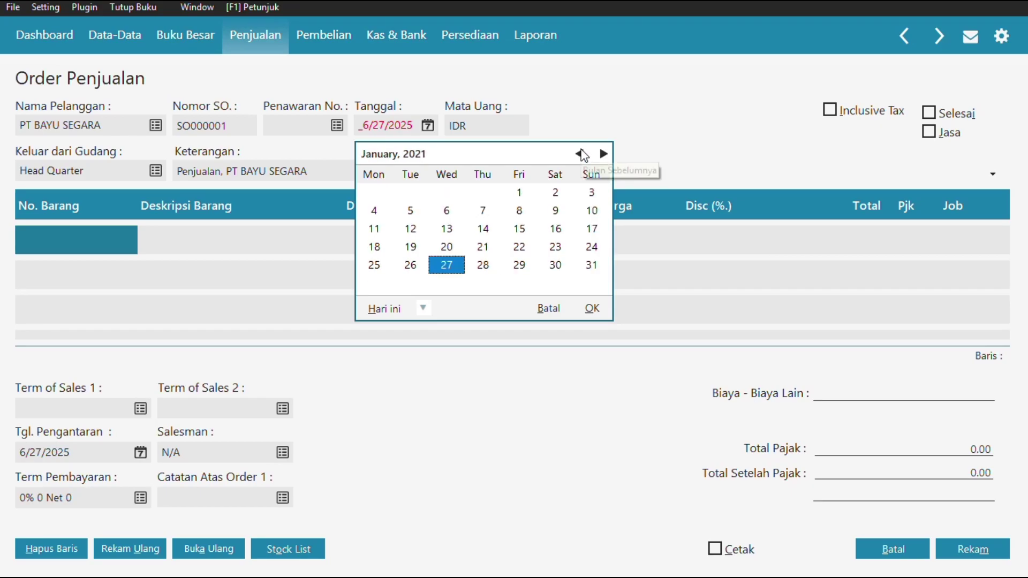
click(411, 212)
click(592, 309)
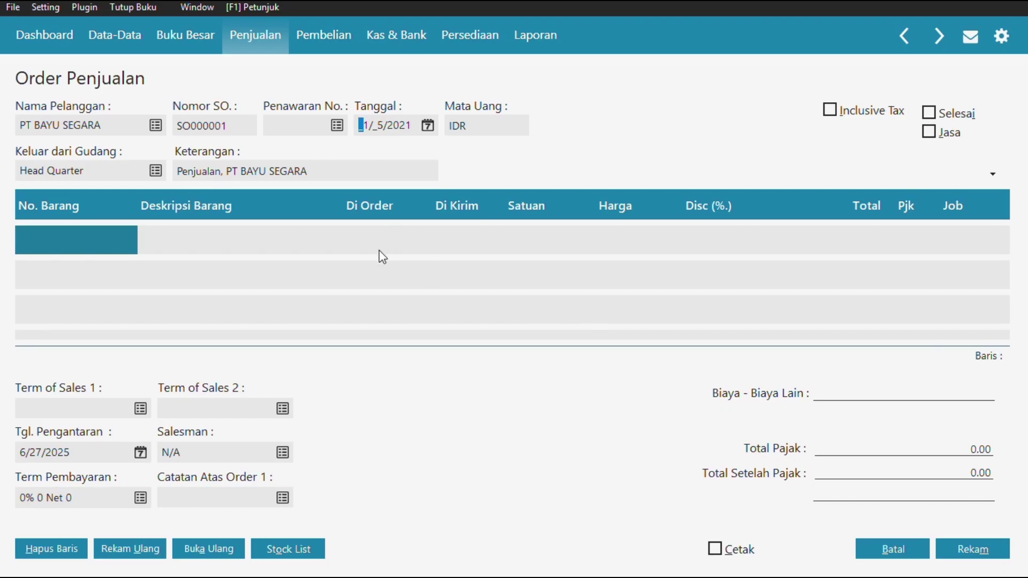
click(400, 252)
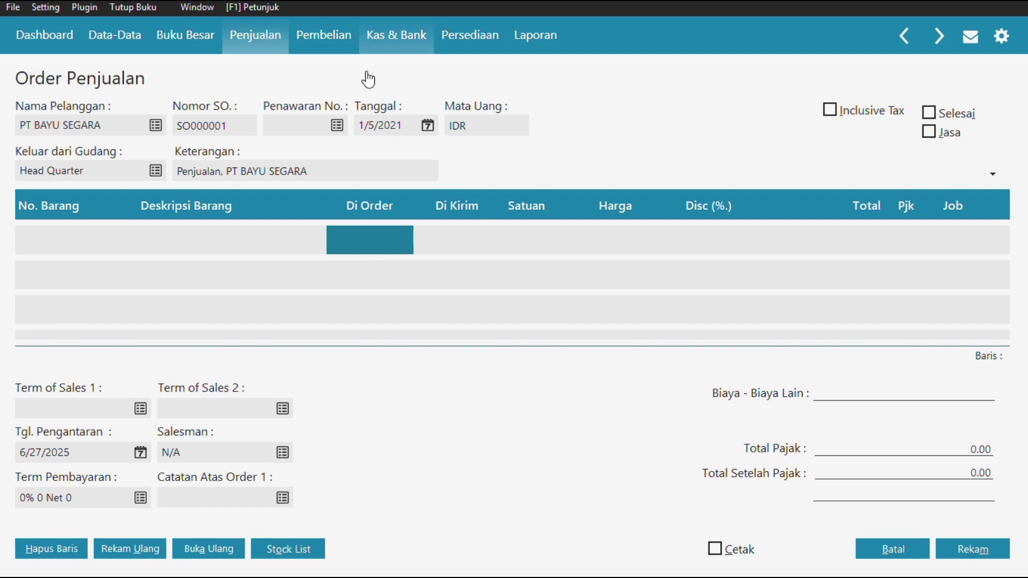
Set the order's delivery date (Tgl. Pengantaran) to 1/6/2021.
click(31, 242)
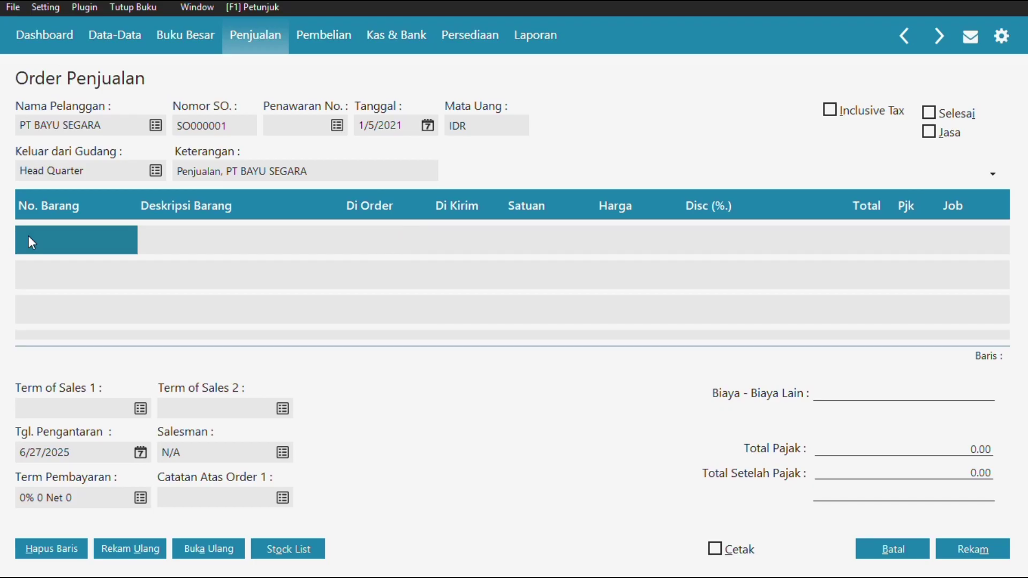
click(47, 235)
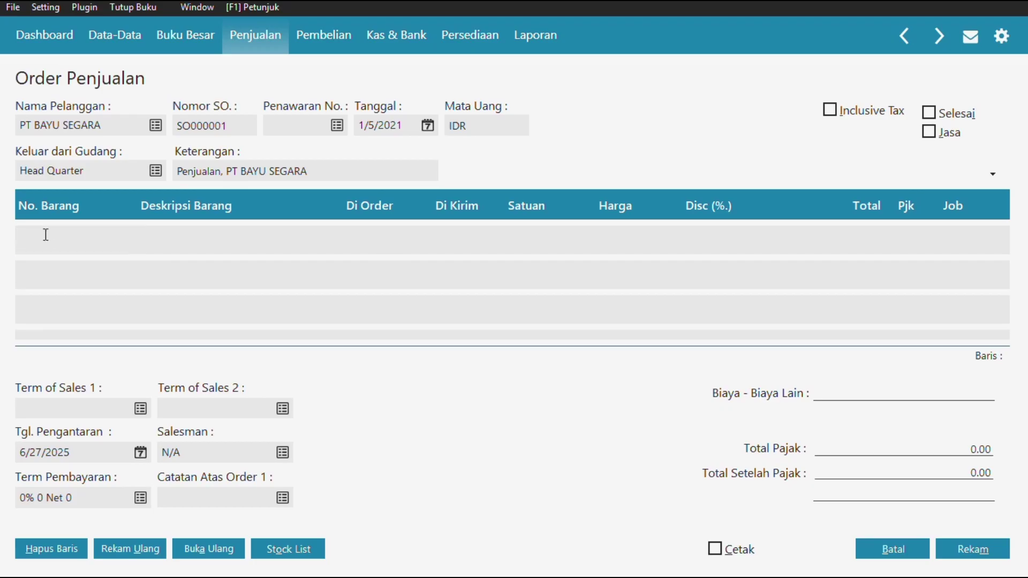
click(114, 450)
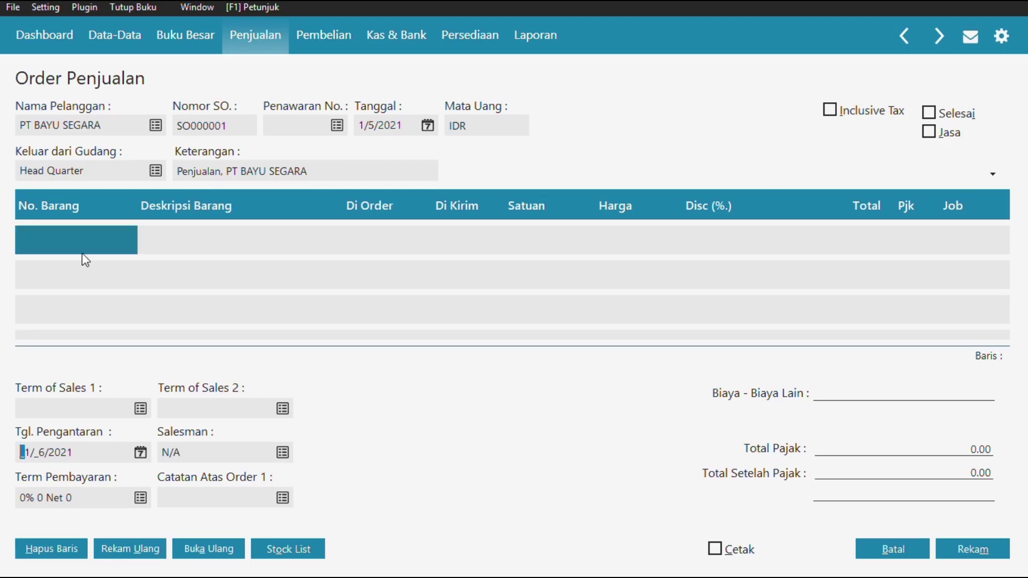
Add inventory item B03, Radio FM/AM, to the first line of the sales order.
click(75, 239)
text(B)
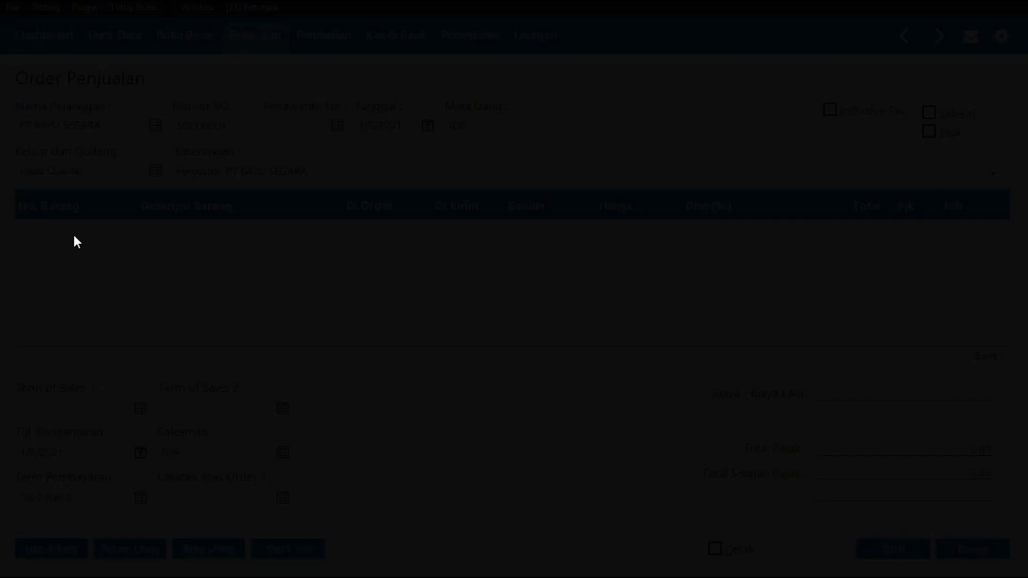
click(261, 262)
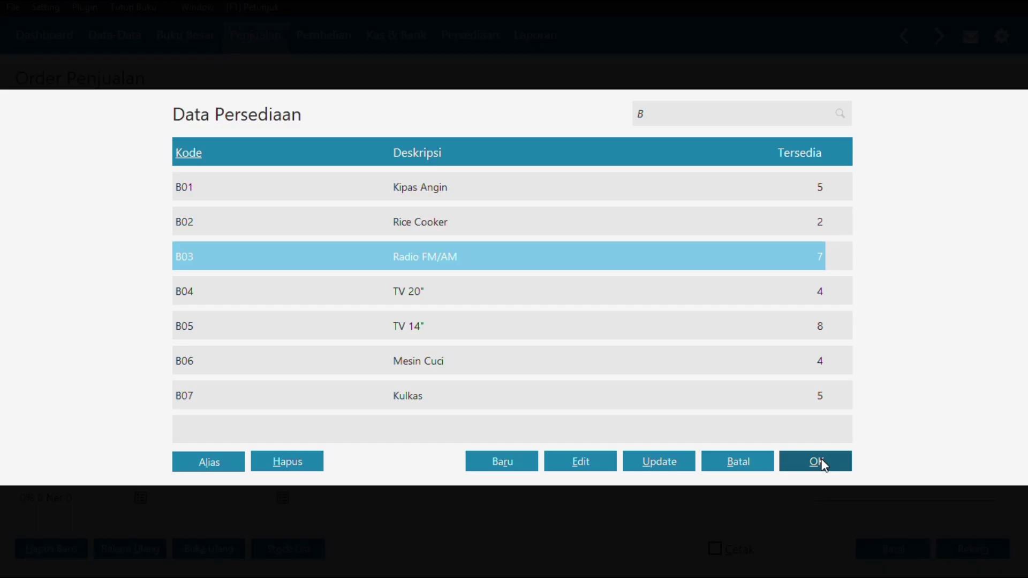
click(824, 466)
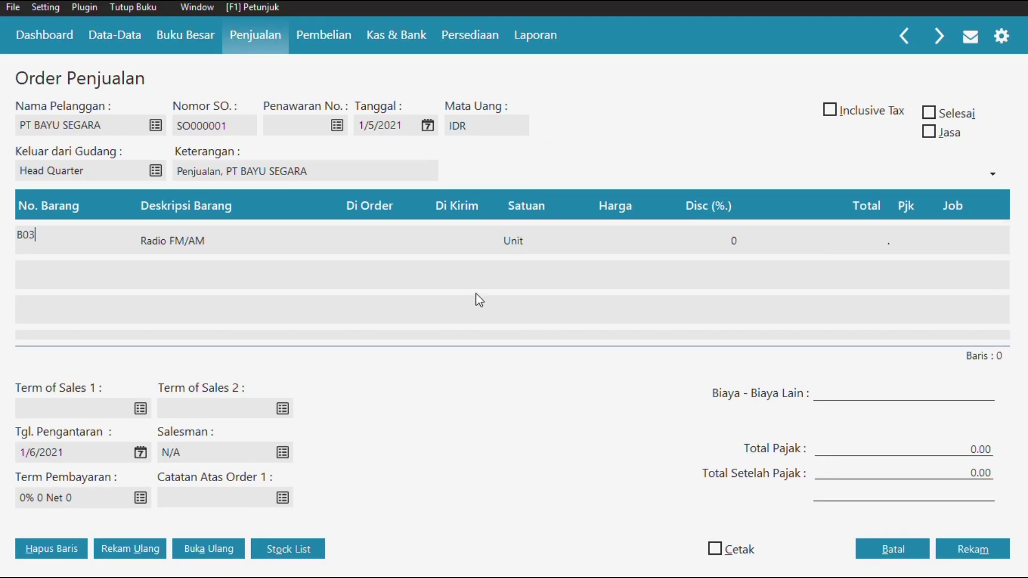
Enter an ordered quantity of 1 and a unit price of 75250 for the Radio FM/AM line.
click(376, 245)
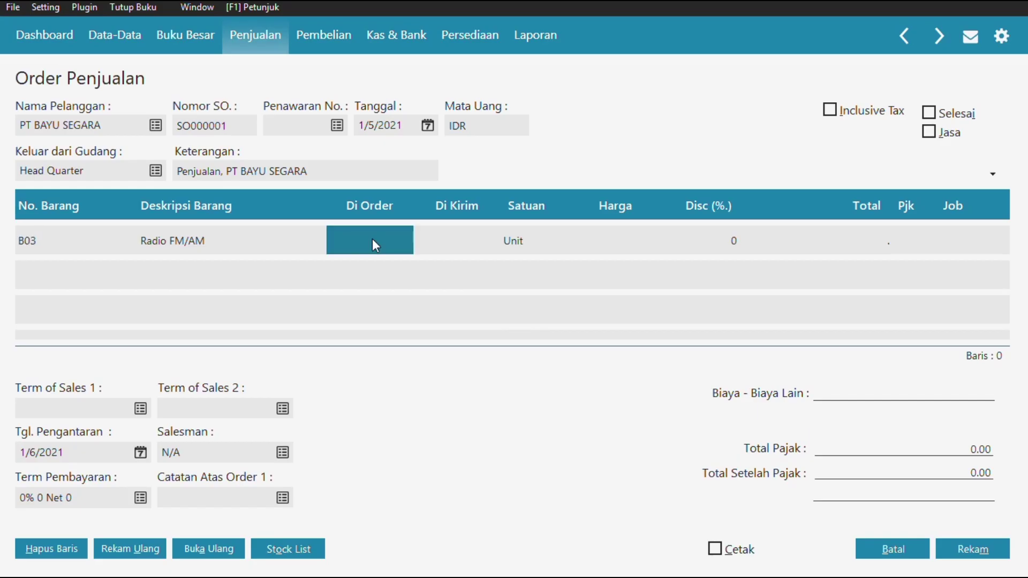
click(373, 239)
text(1)
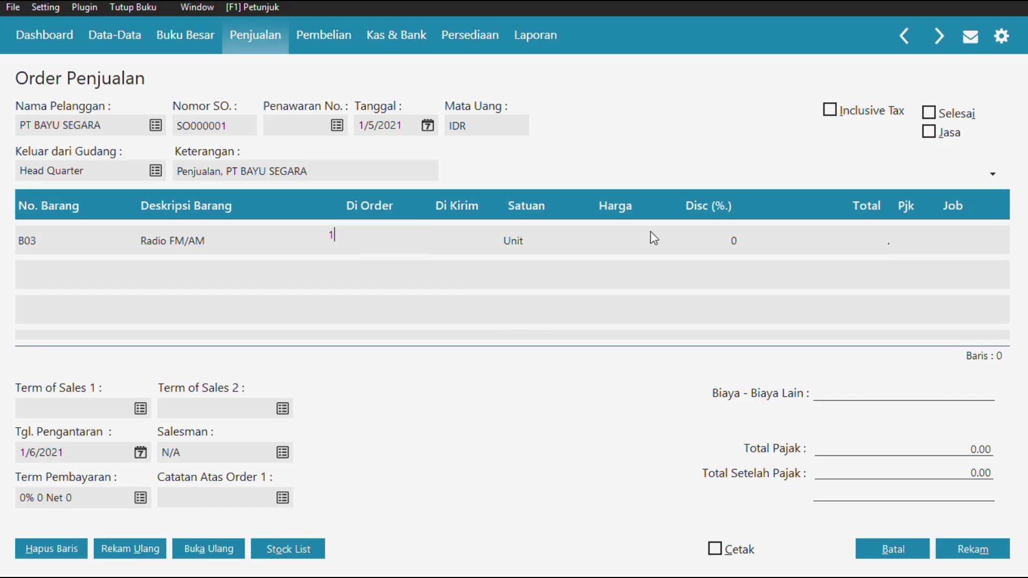
click(632, 238)
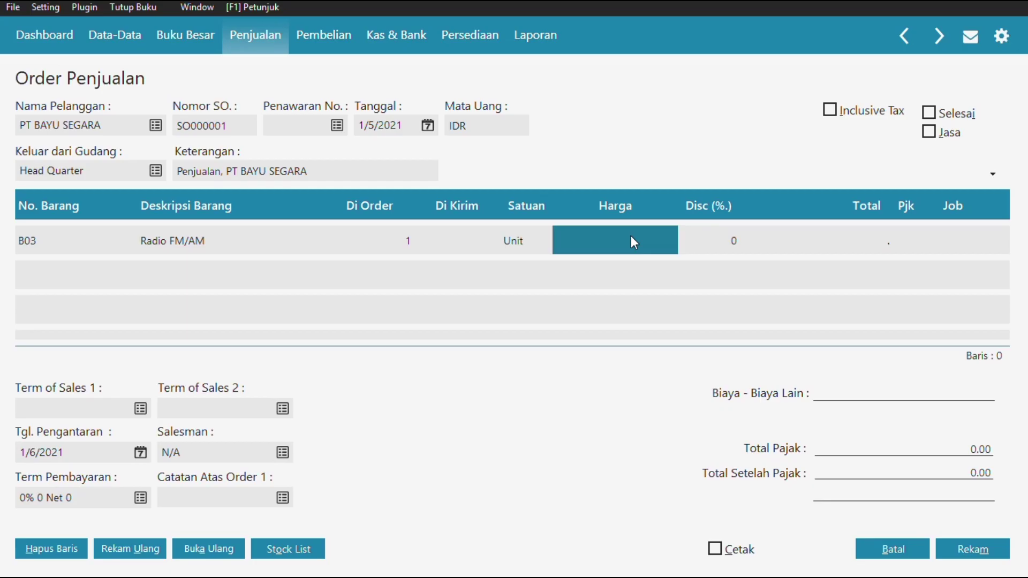
click(632, 239)
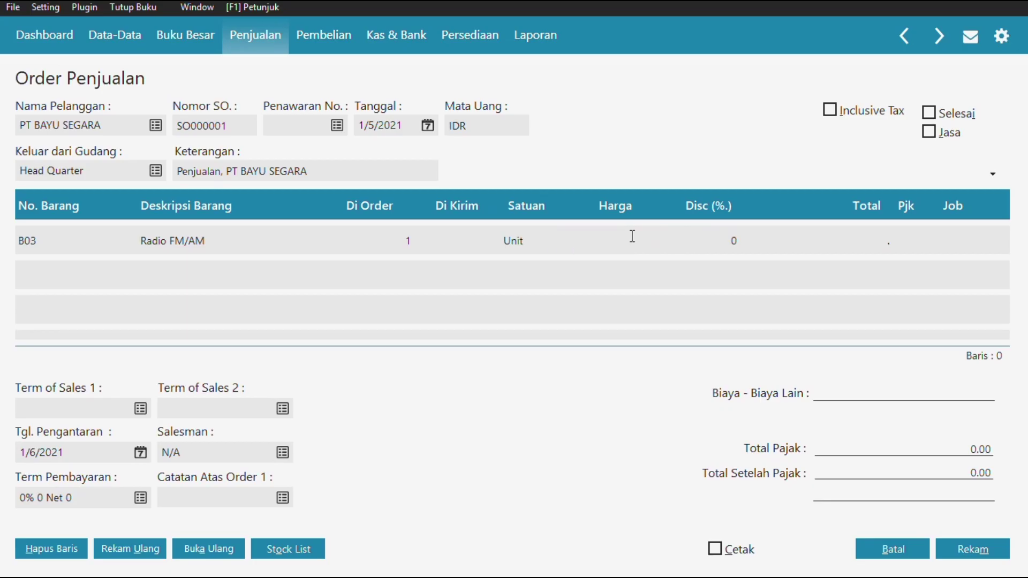
text(75250)
click(824, 245)
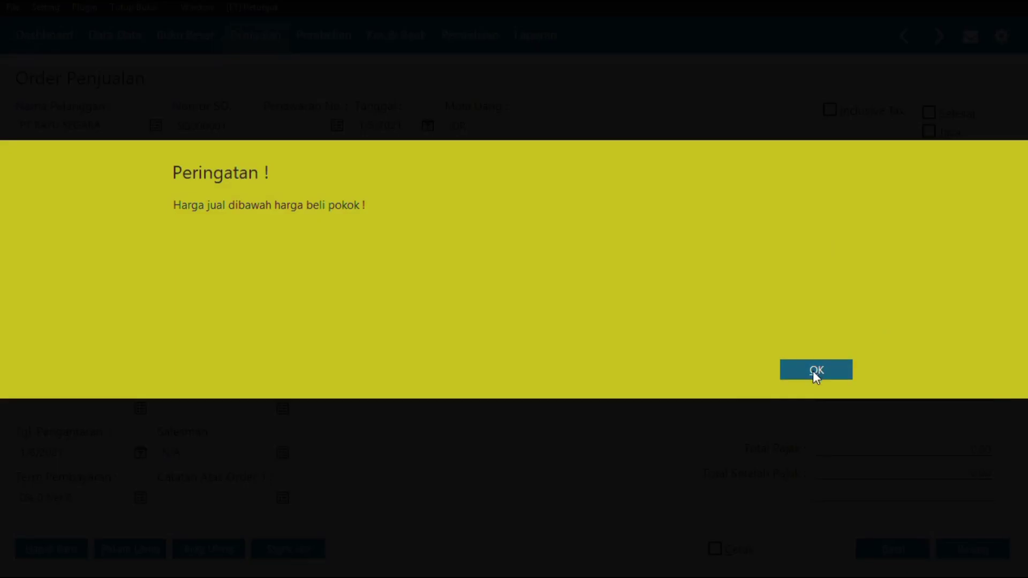
click(813, 371)
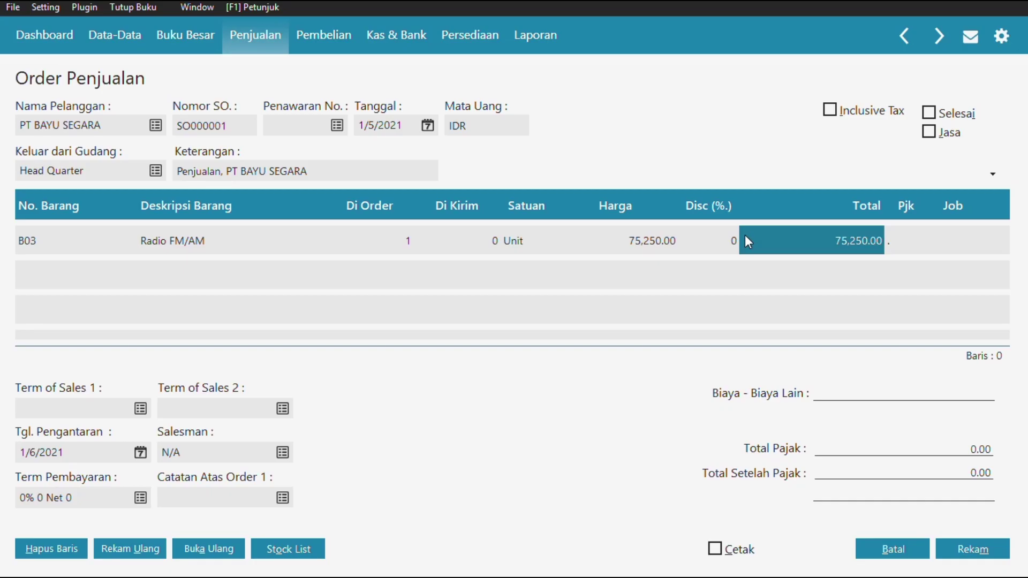
Apply the VAT tax code to the Radio FM/AM line and commit the line, accepting the price warnings.
click(917, 236)
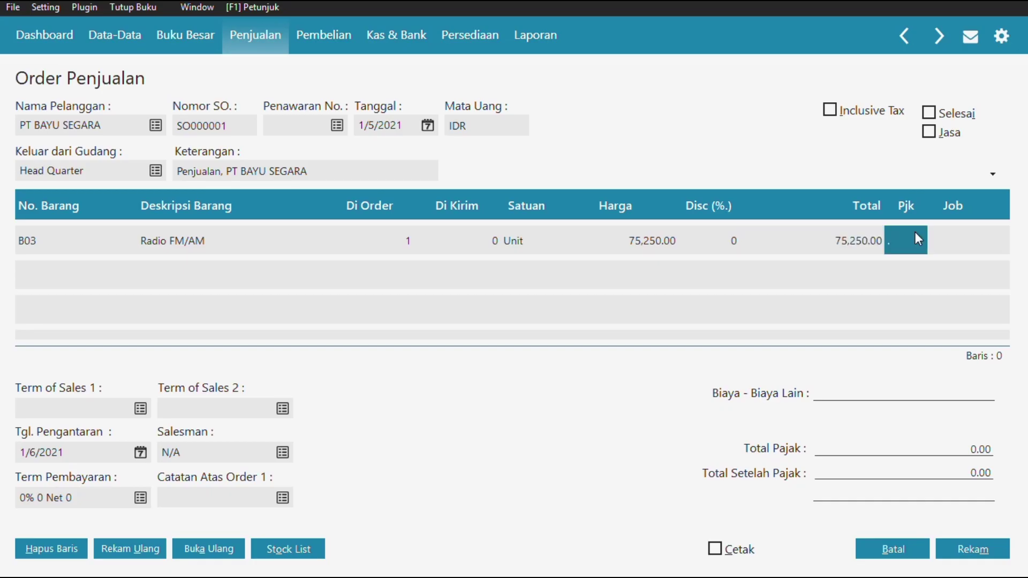
click(905, 235)
text(V)
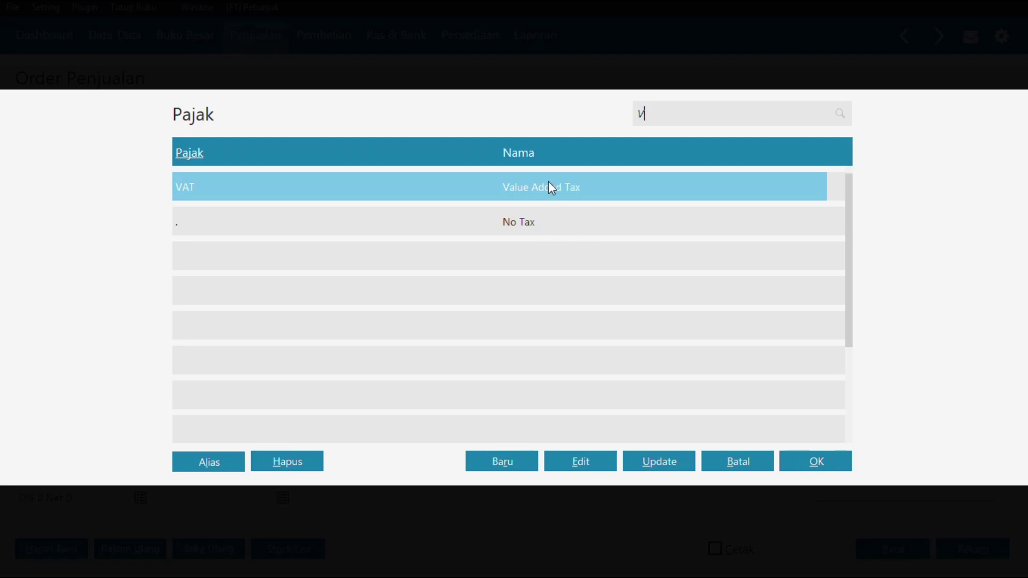
click(827, 458)
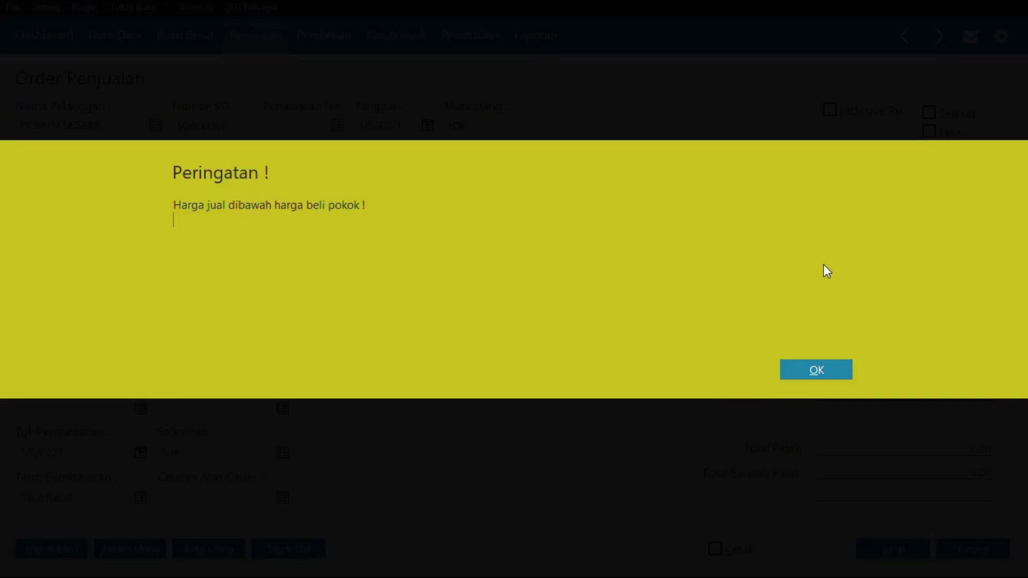
click(817, 375)
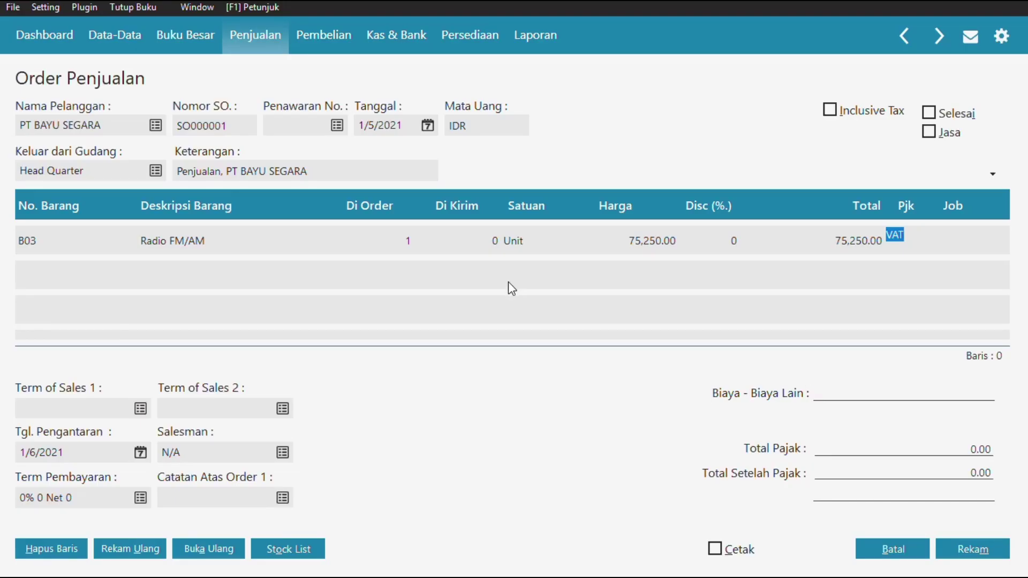
click(38, 271)
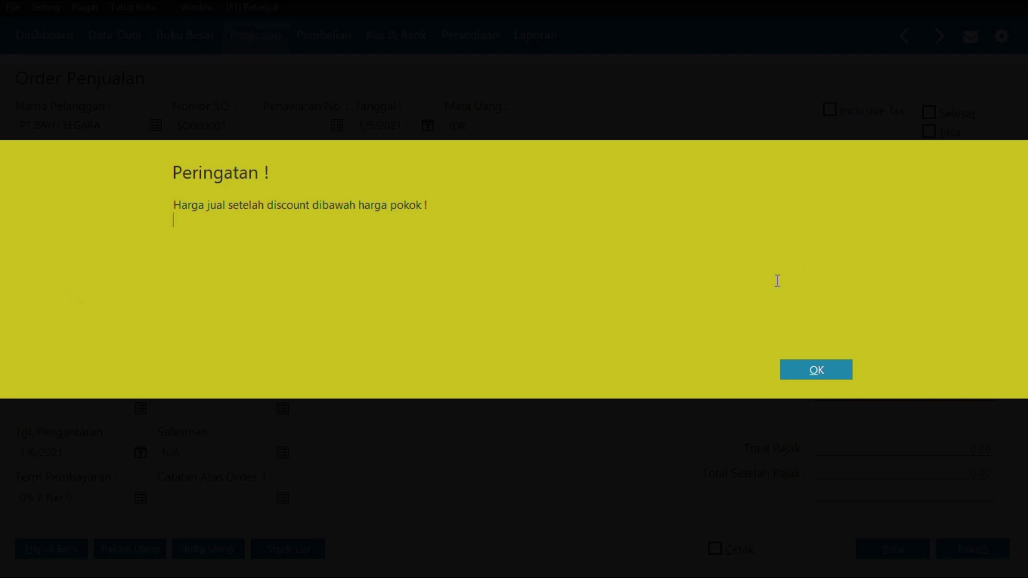
click(822, 372)
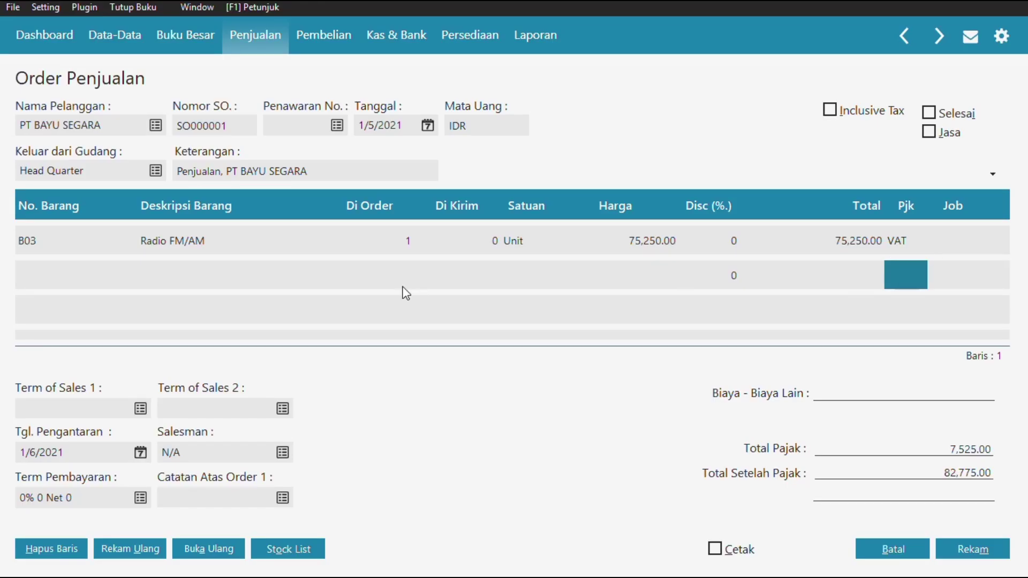
Add inventory item B05, TV 14", to the second line of the sales order.
click(27, 271)
click(28, 271)
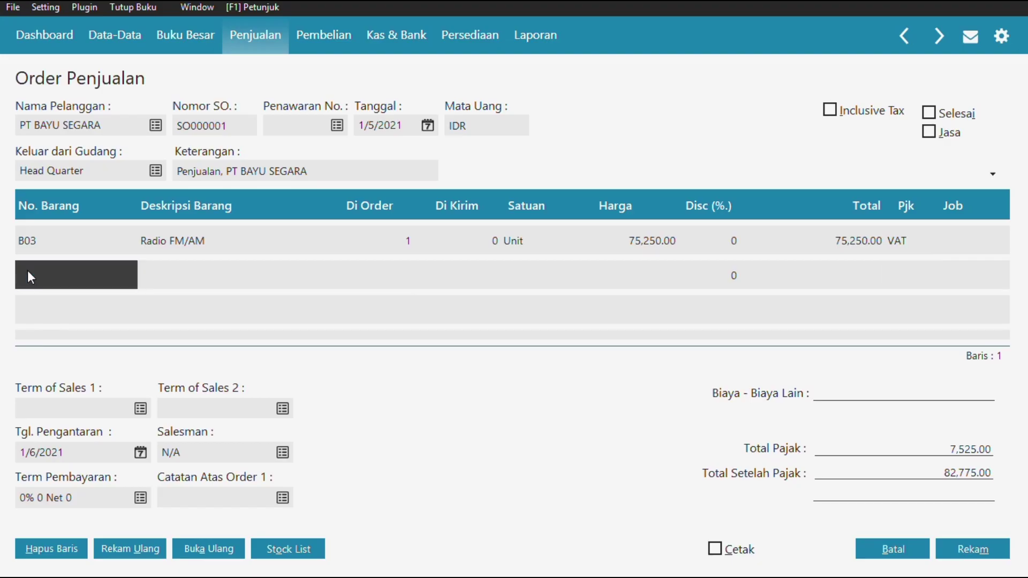
click(28, 271)
text(B)
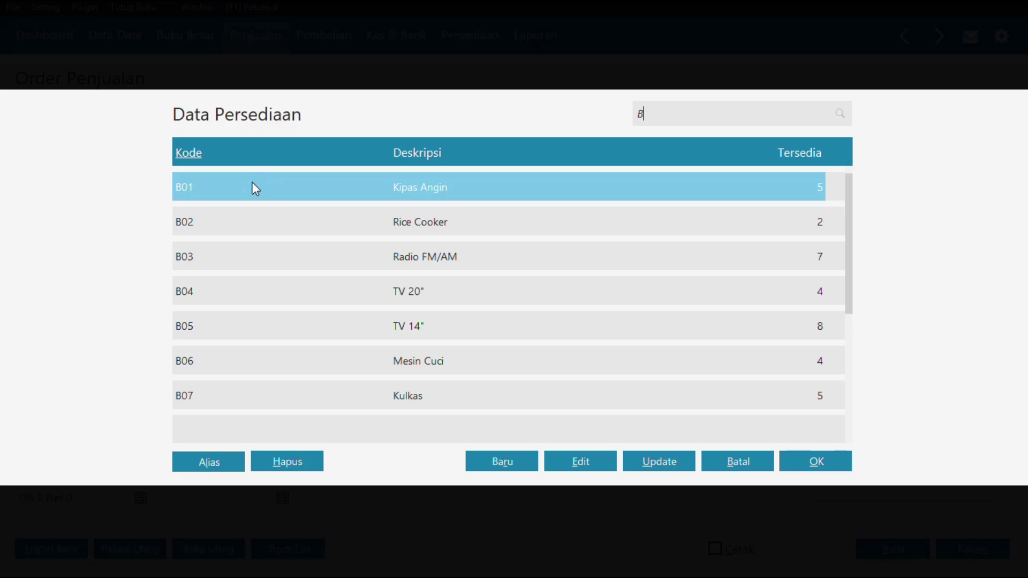
click(217, 331)
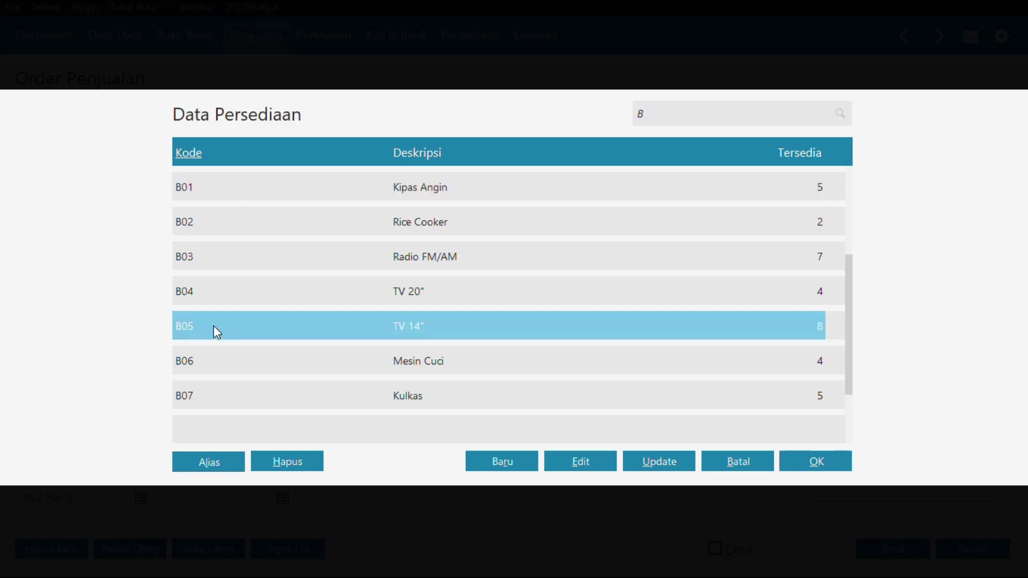
click(819, 466)
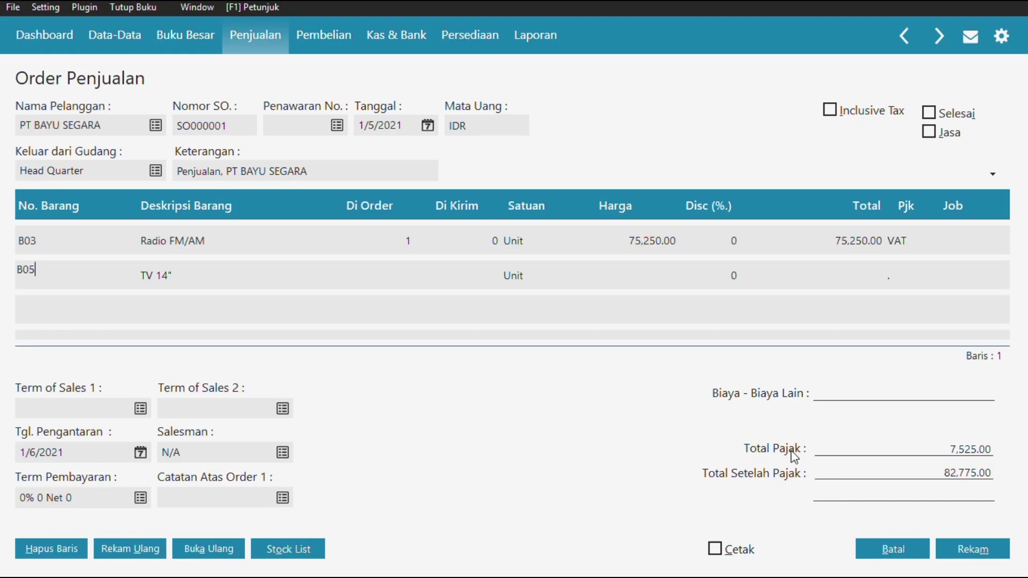
Enter an ordered quantity of 1 and a unit price of 495000 for the TV 14" line.
click(411, 273)
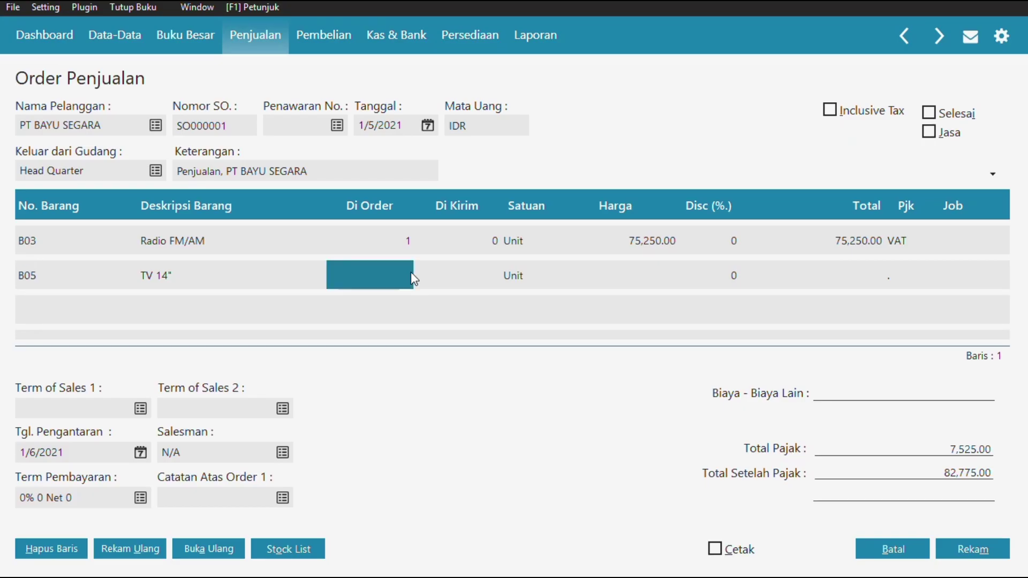
text(1)
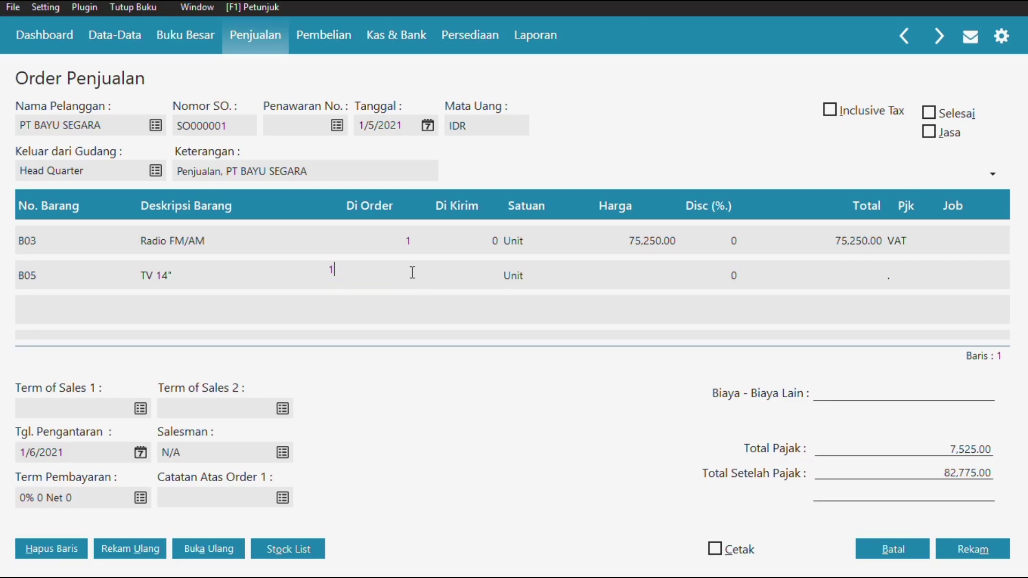
click(662, 275)
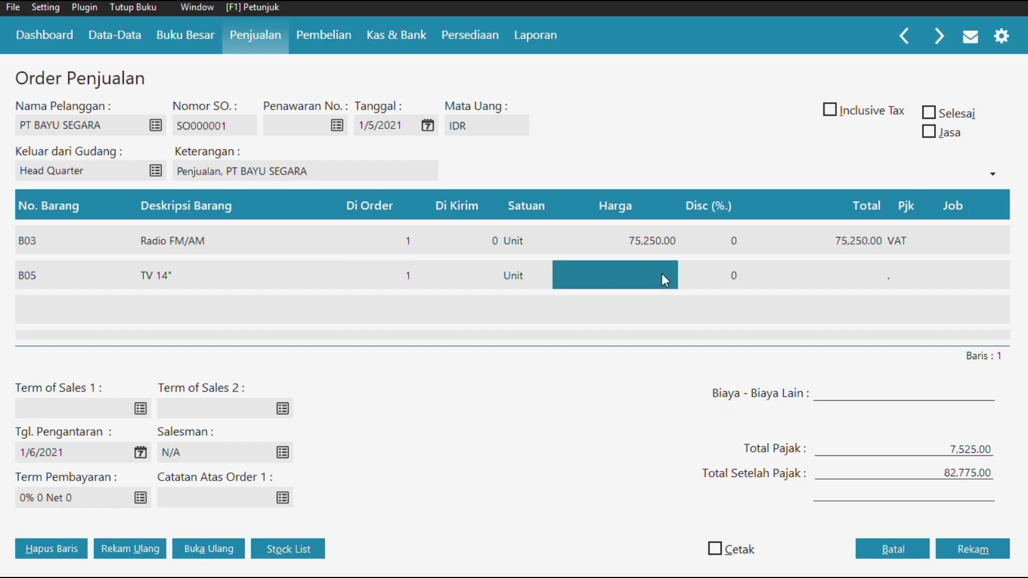
text(4)
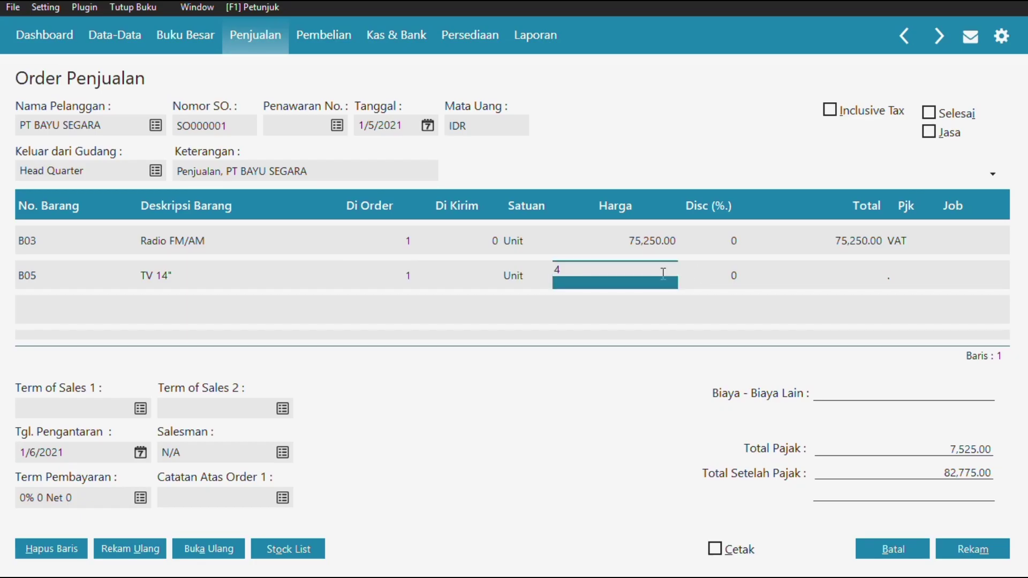
text(95)
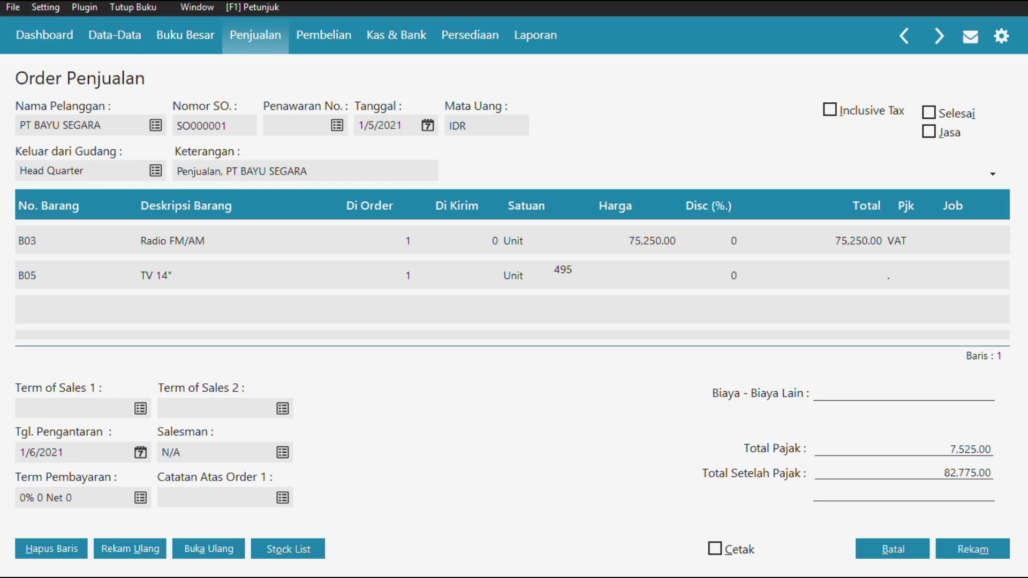
text(000)
click(837, 284)
Apply the VAT (Value Added Tax) code to the TV 14" line.
click(894, 276)
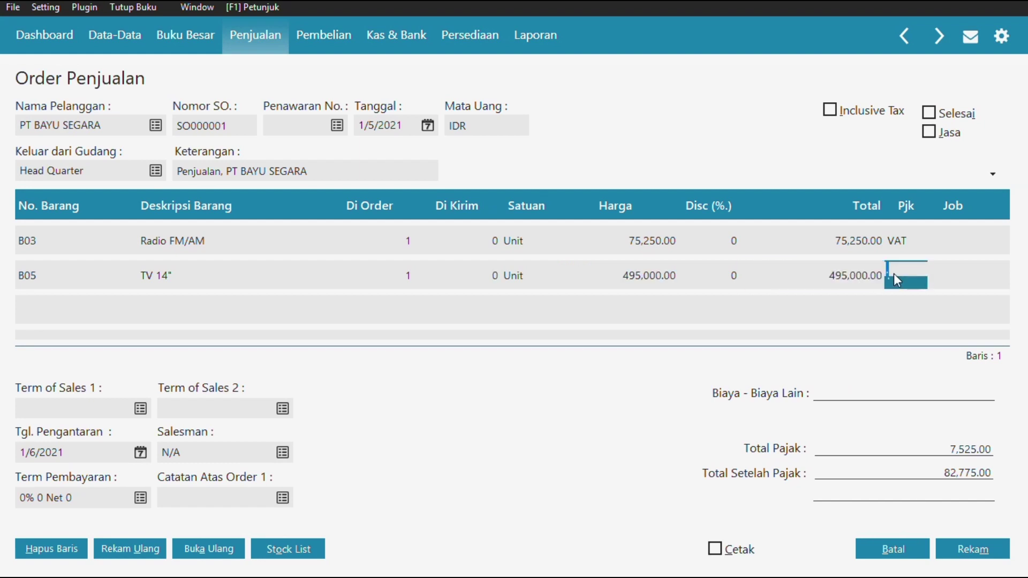
double_click(896, 274)
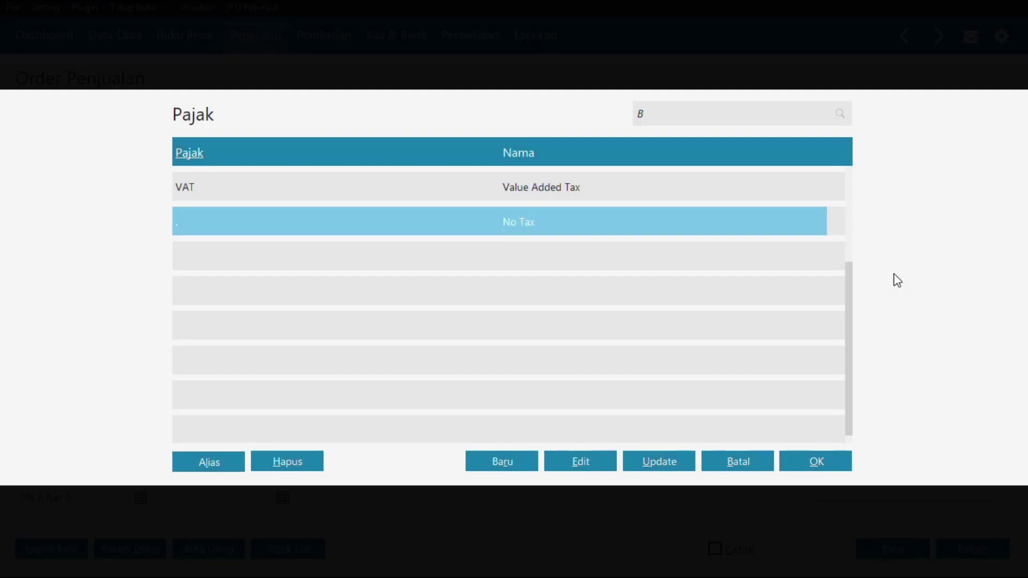
click(488, 178)
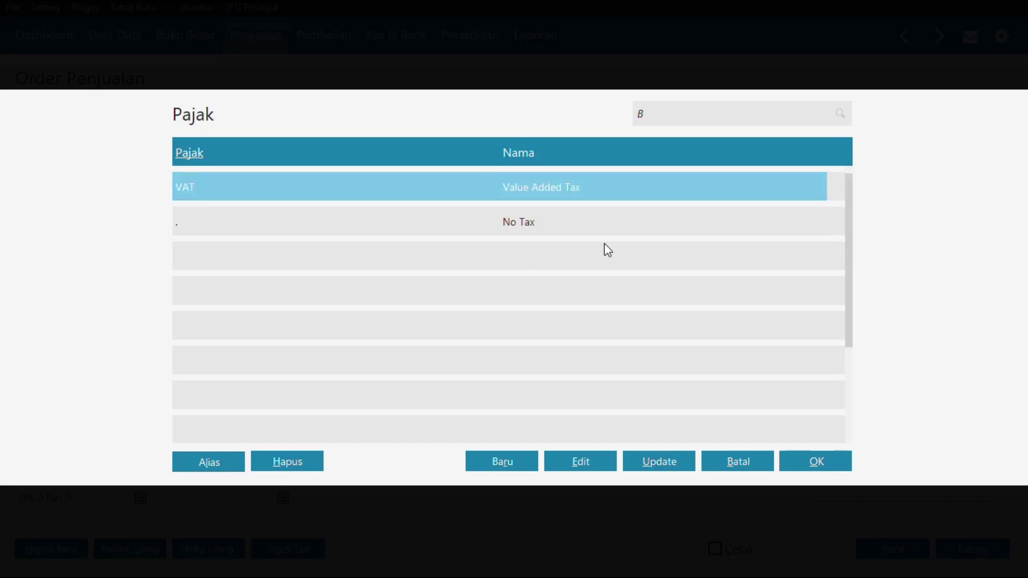
click(806, 463)
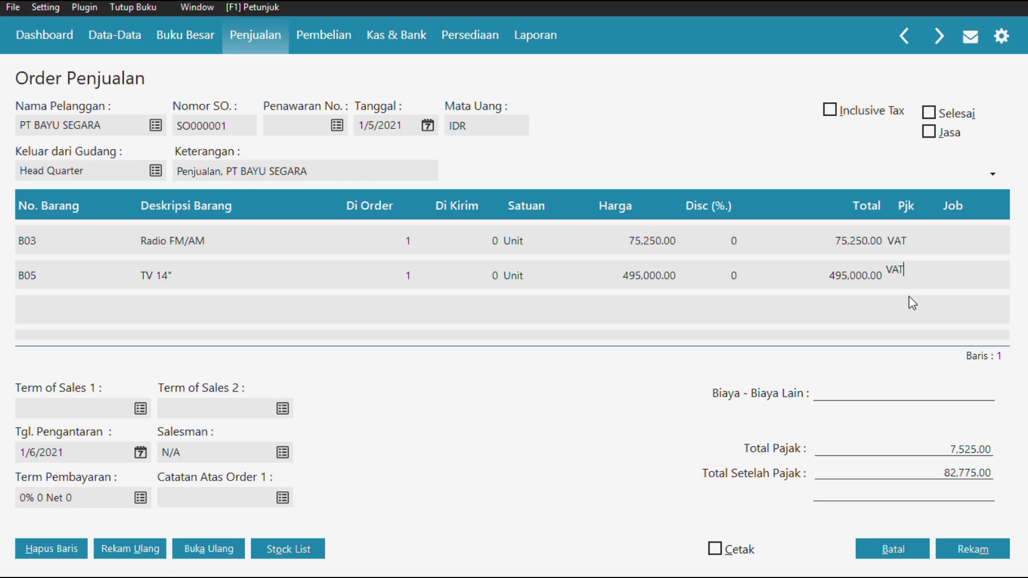
Commit the TV line's tax code, create an employee record with the salesperson's name despite the missing NPWP/NIK, and assign that employee as Salesman.
click(944, 278)
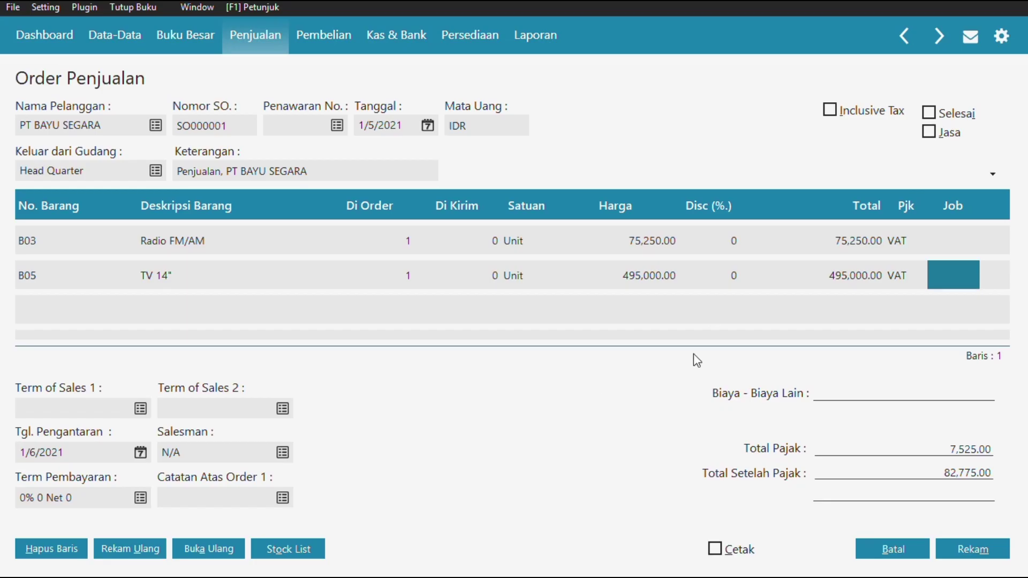
click(282, 453)
click(515, 461)
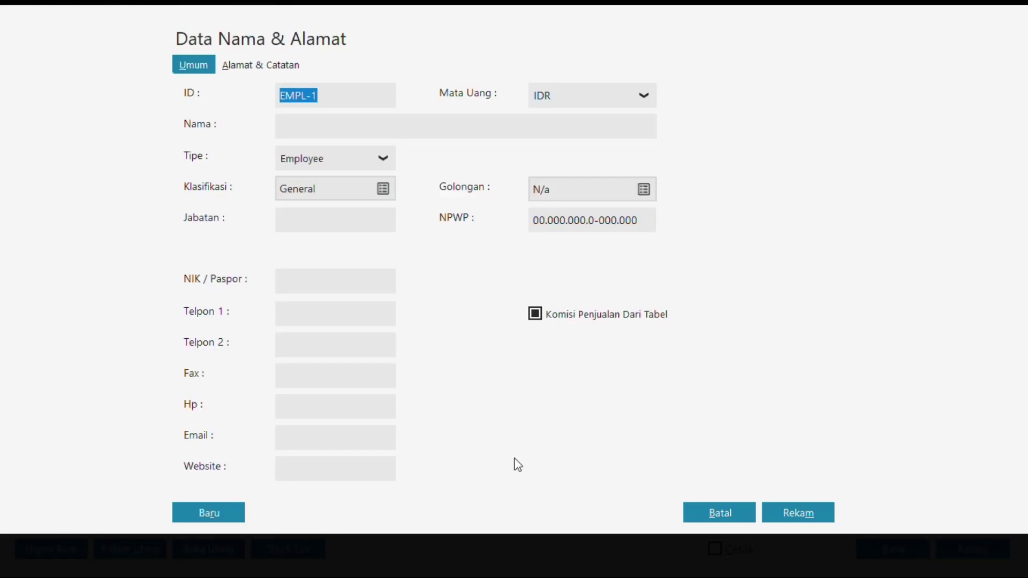
click(334, 132)
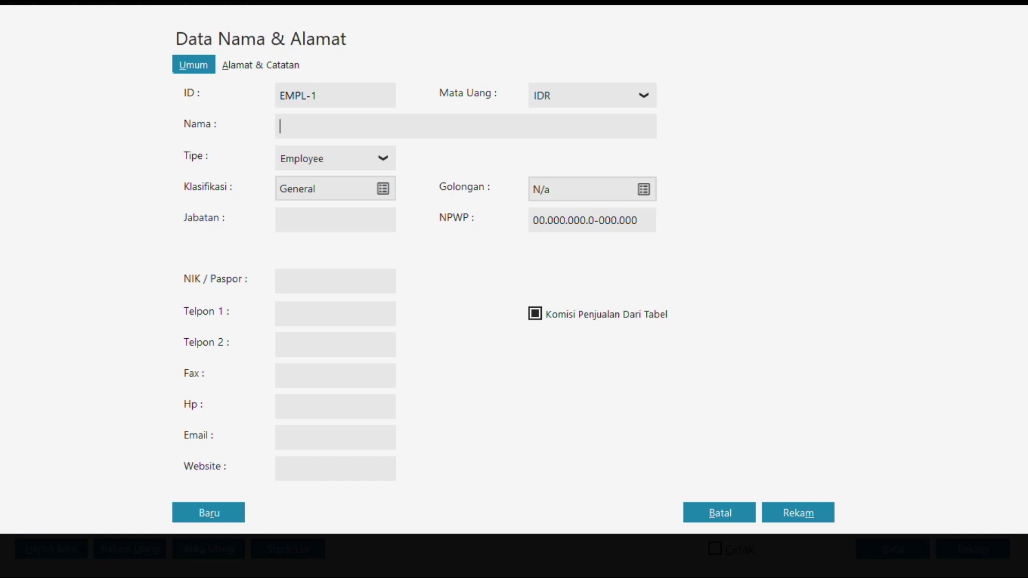
text(JARA)
click(805, 508)
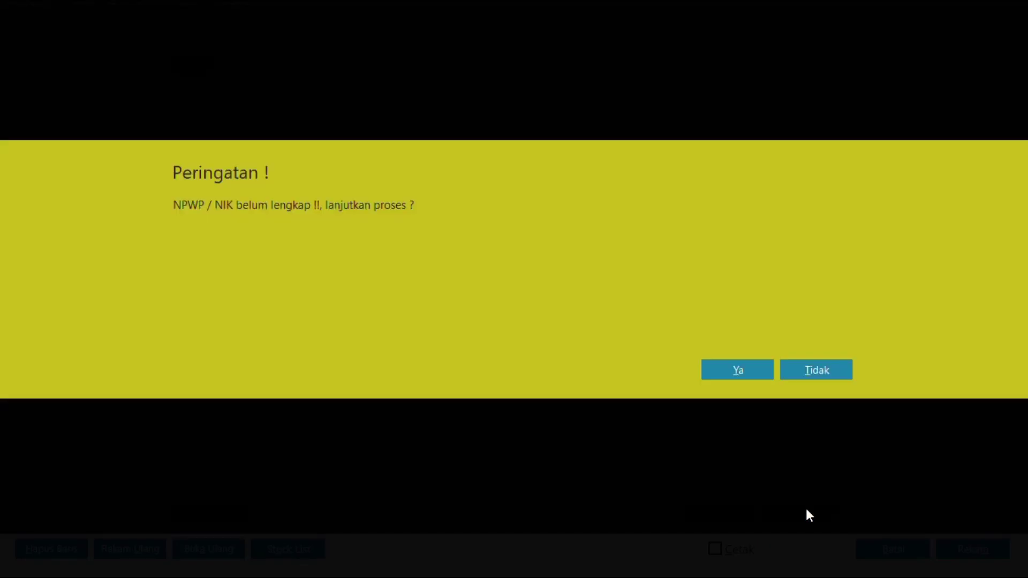
click(744, 369)
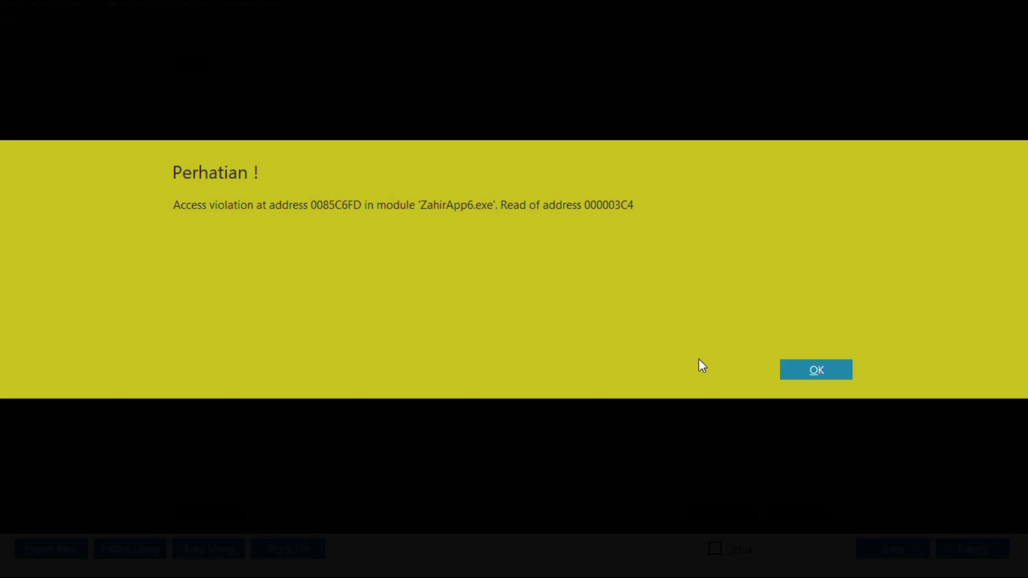
click(824, 369)
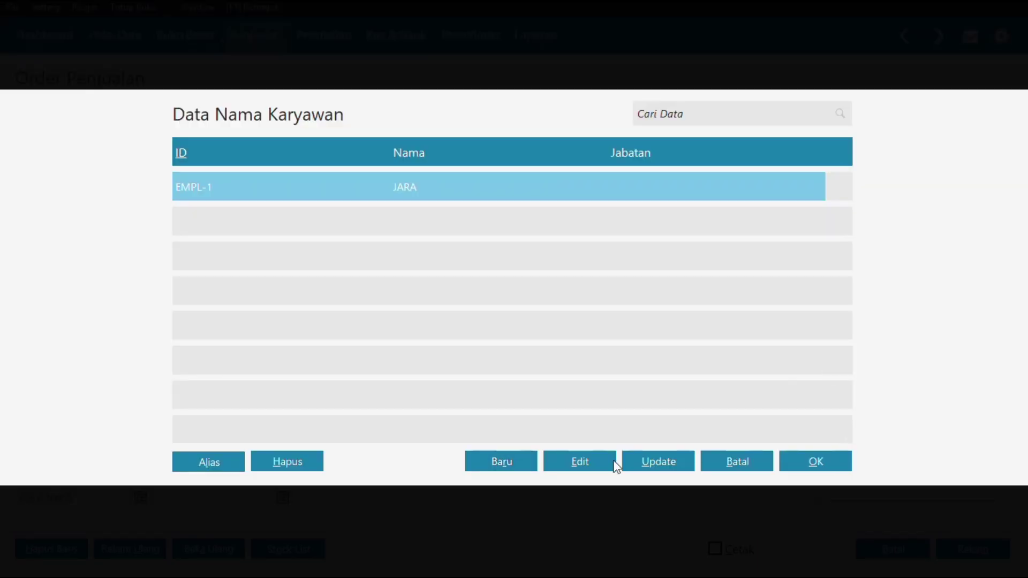
click(802, 461)
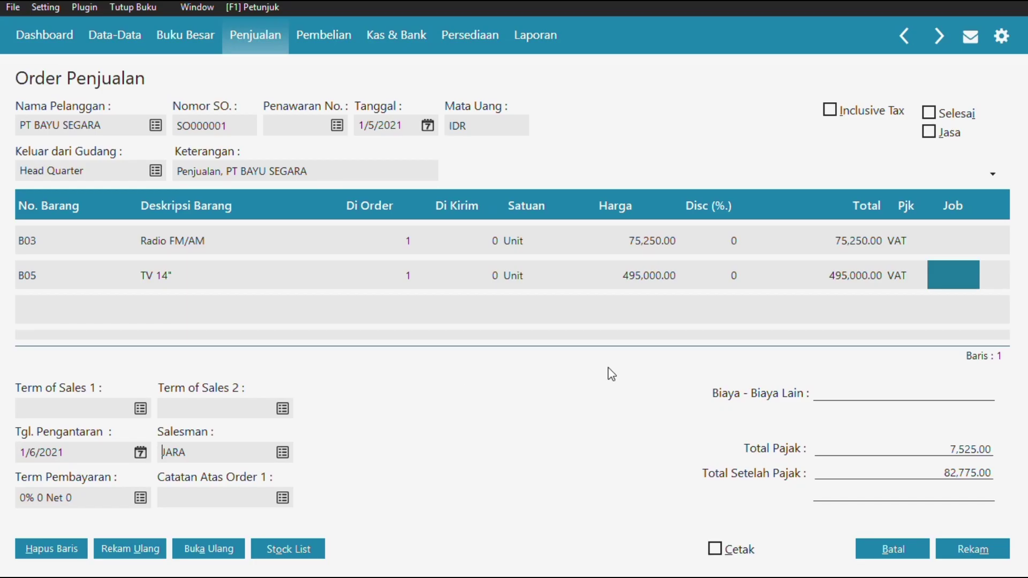
Record the PT BAYU SEGARA sales order, then leave the blank order form and the Order Penjualan list.
click(970, 557)
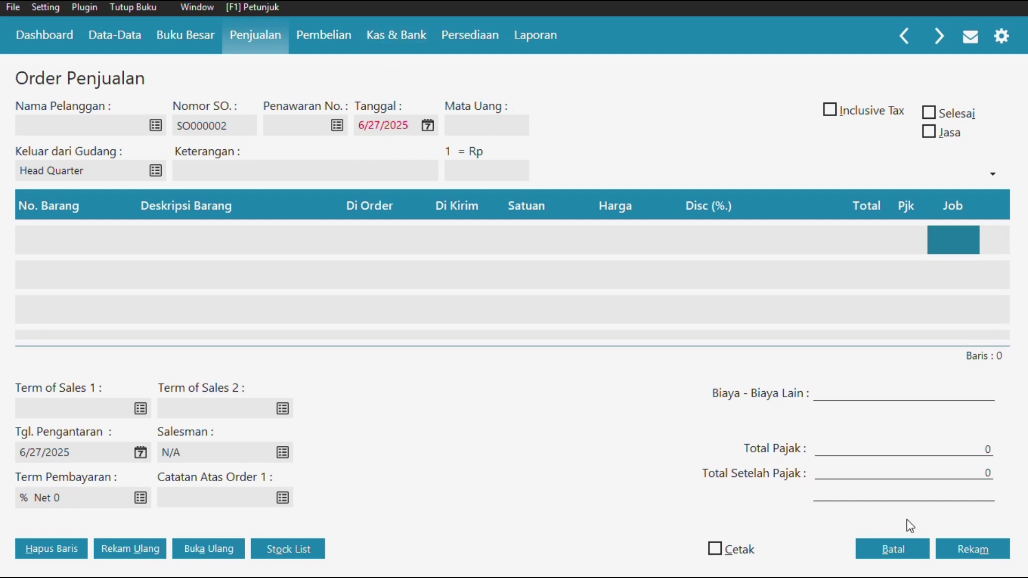
click(907, 552)
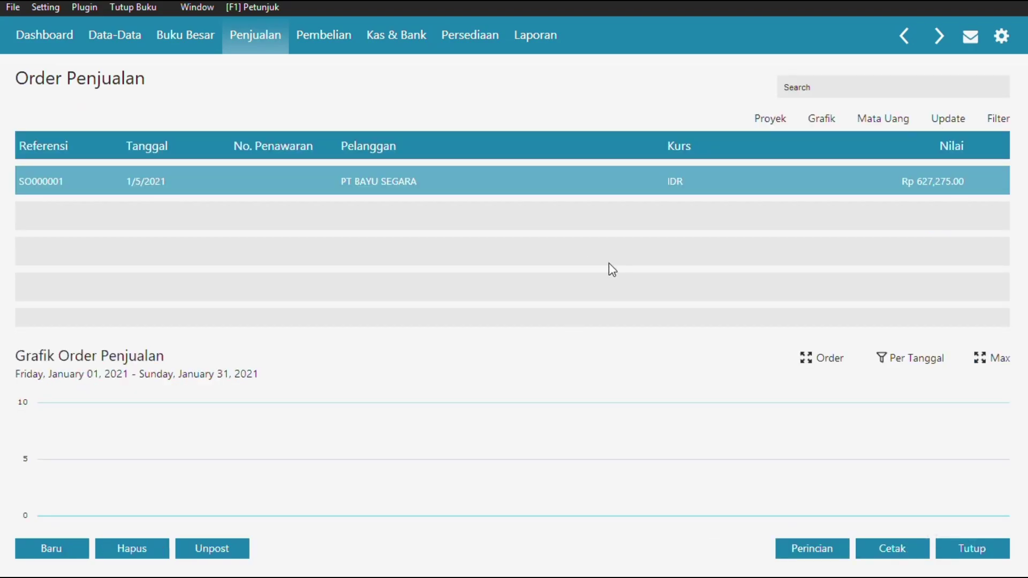
click(953, 551)
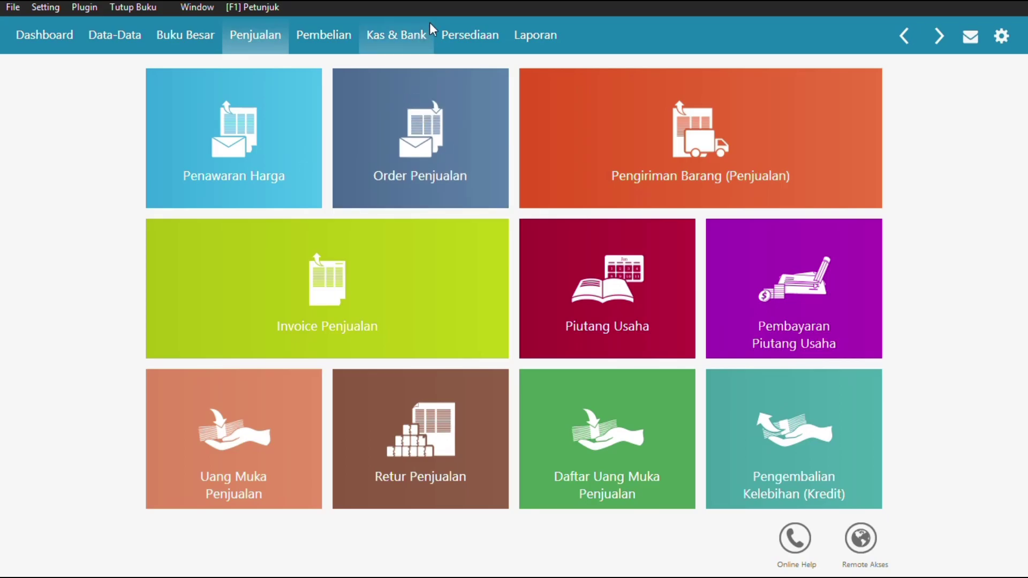
Start a new Uang Muka Penjualan (sales down payment) entry with Bank as the cash account.
mouse_move(237, 461)
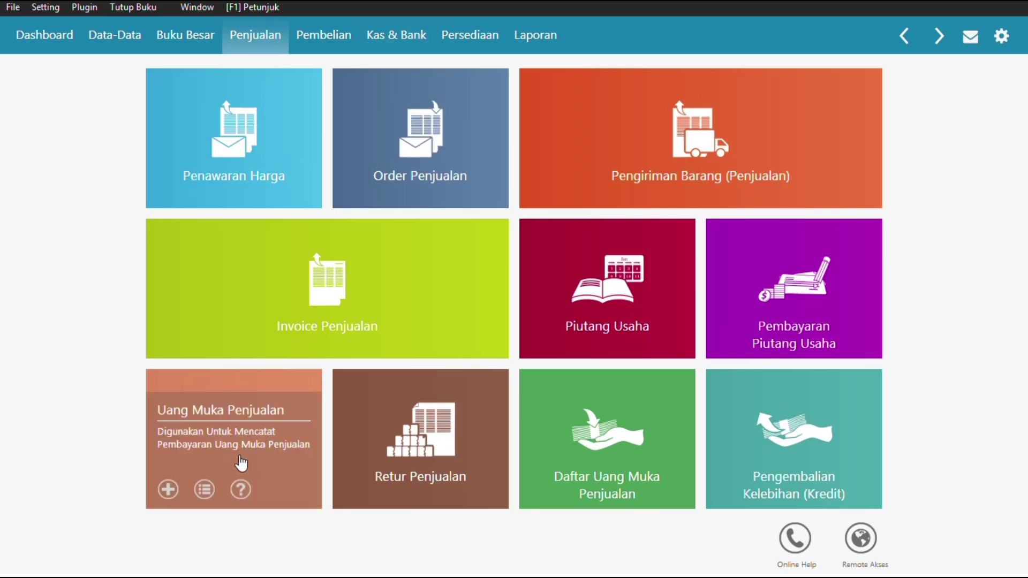
click(238, 460)
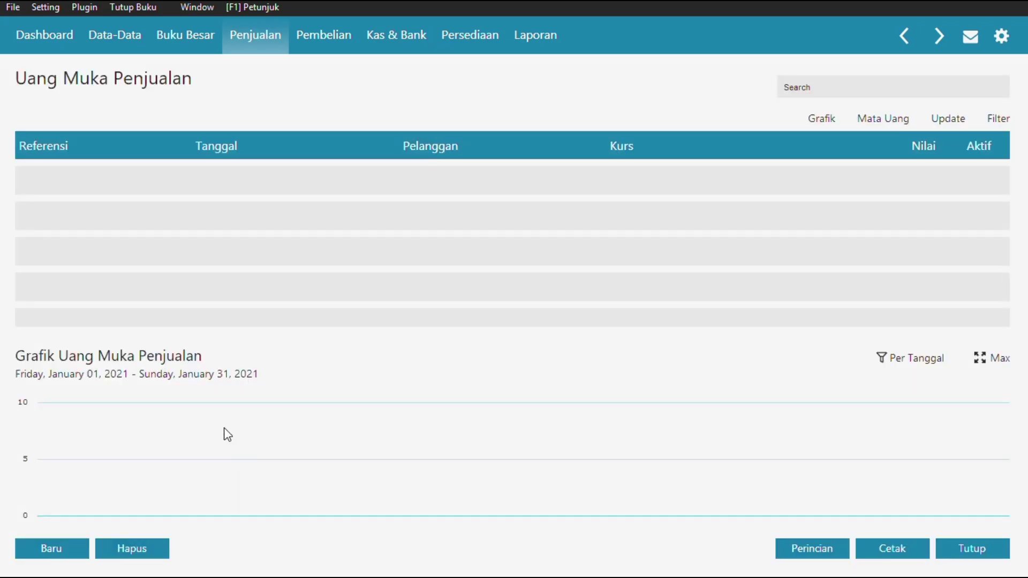
click(50, 549)
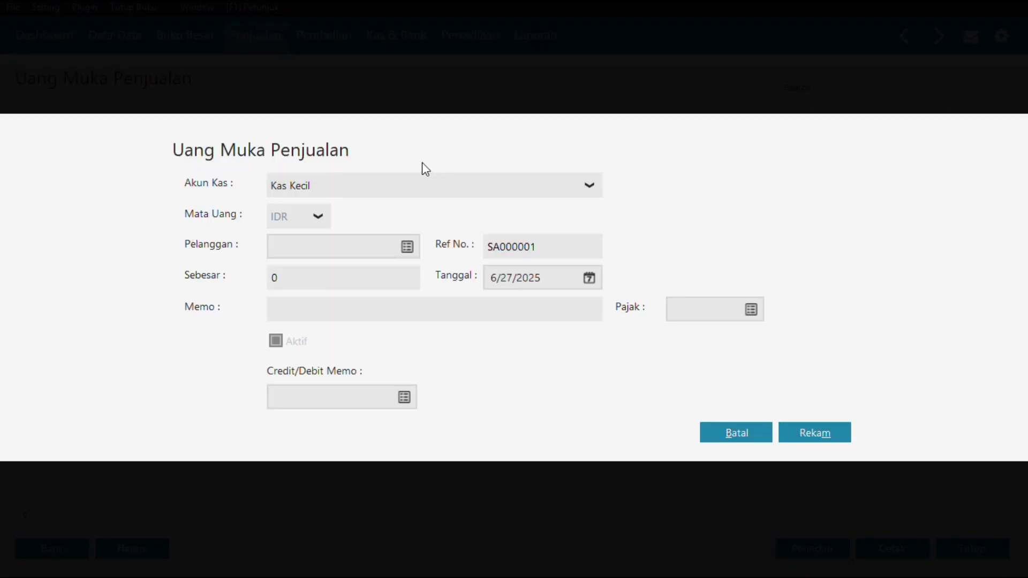
click(379, 187)
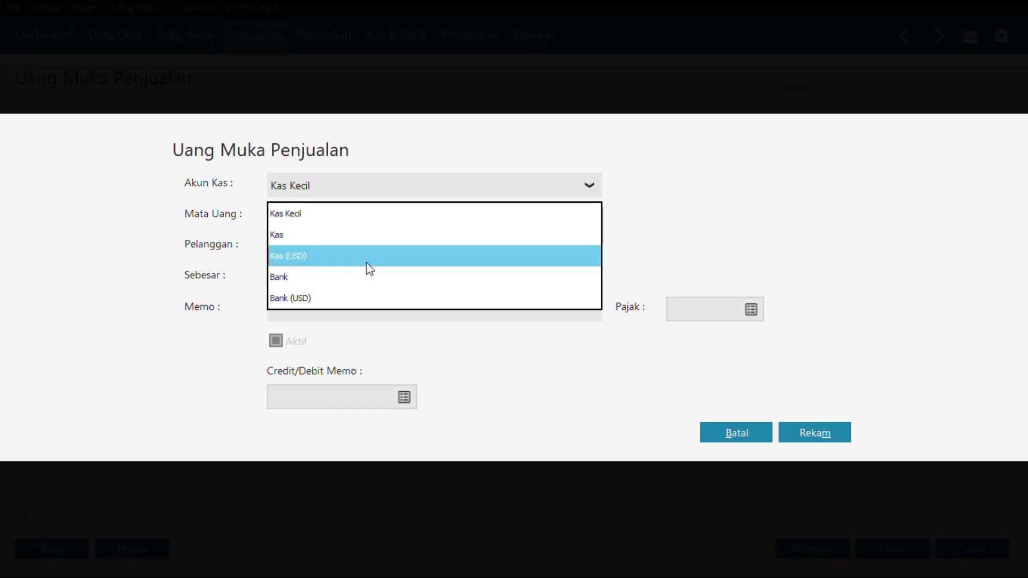
click(357, 280)
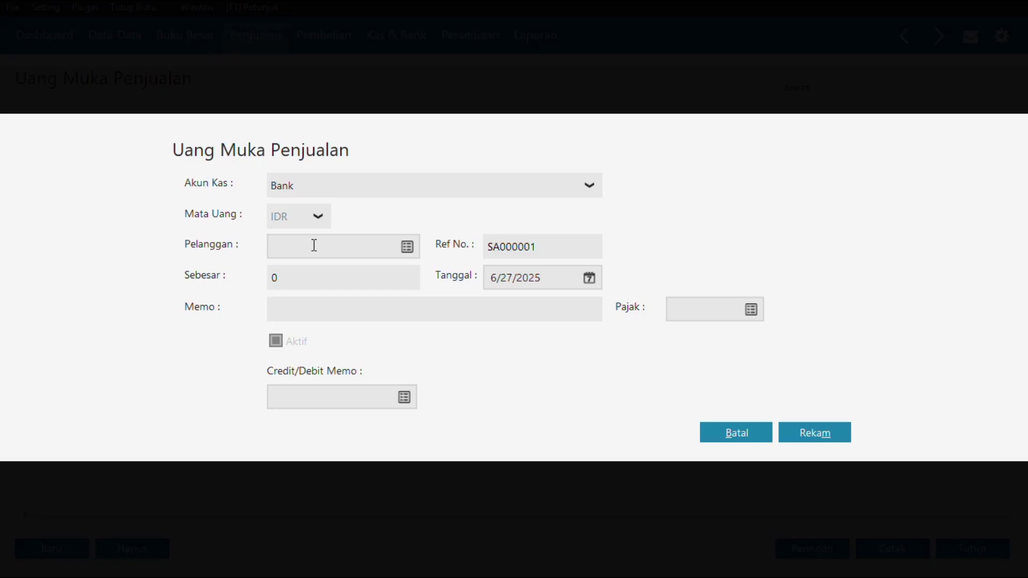
Set the down payment's customer to PT BAYU SEGARA and its amount to 100000.
click(407, 246)
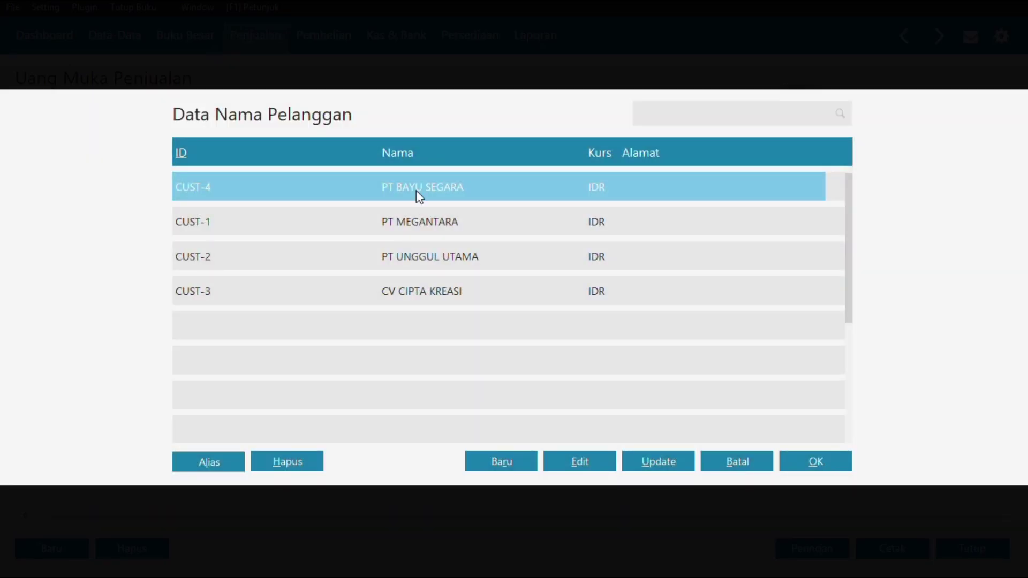
click(809, 461)
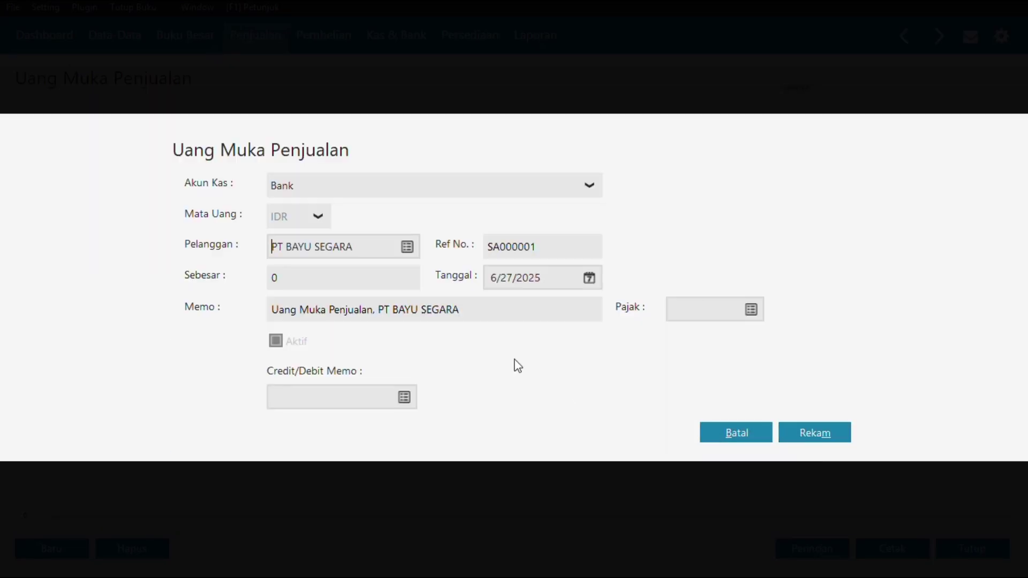
click(317, 280)
text(100000)
Set the down payment's date to 1/7/2022.
click(590, 278)
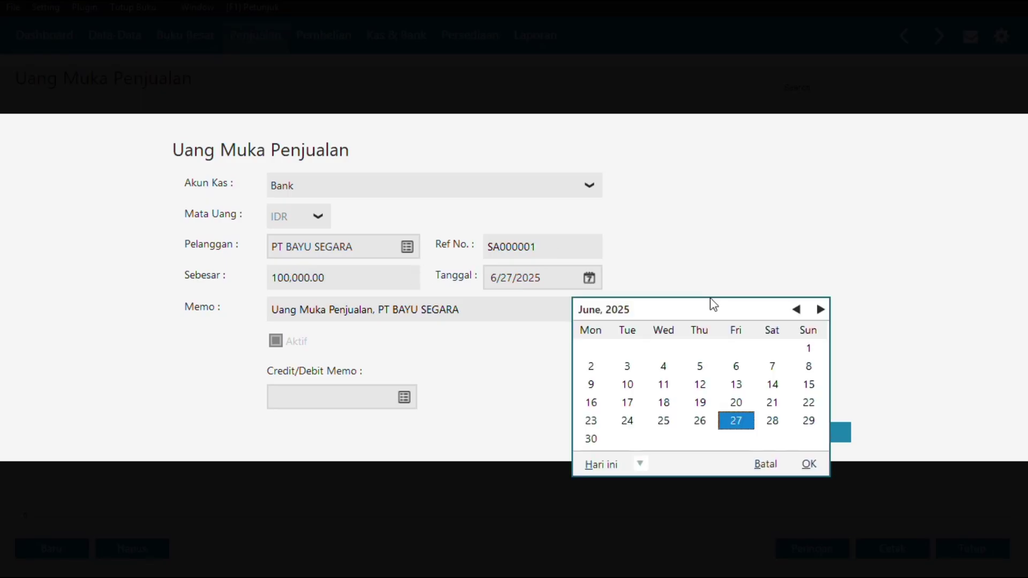
click(797, 310)
click(797, 309)
click(797, 310)
click(797, 310)
click(797, 310)
click(797, 309)
click(797, 309)
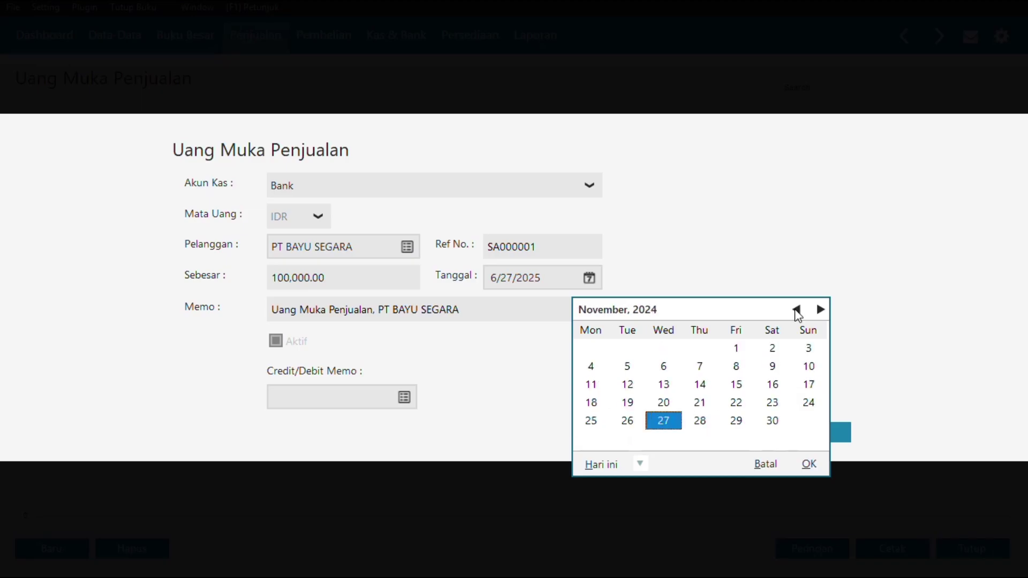
click(797, 310)
click(797, 309)
click(797, 309)
click(797, 310)
click(797, 310)
click(797, 309)
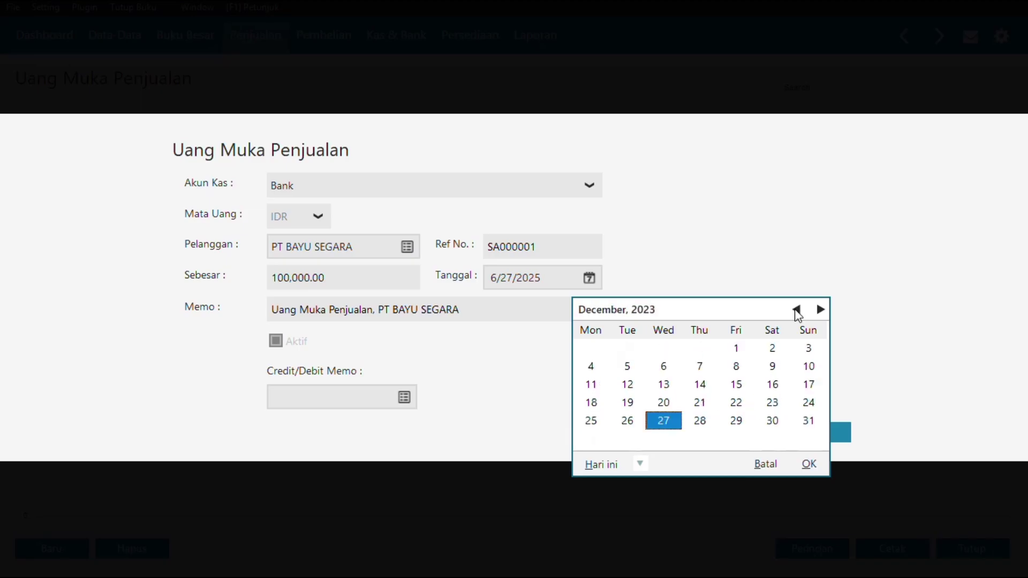
click(797, 309)
click(797, 310)
click(797, 310)
click(797, 310)
click(796, 310)
click(797, 310)
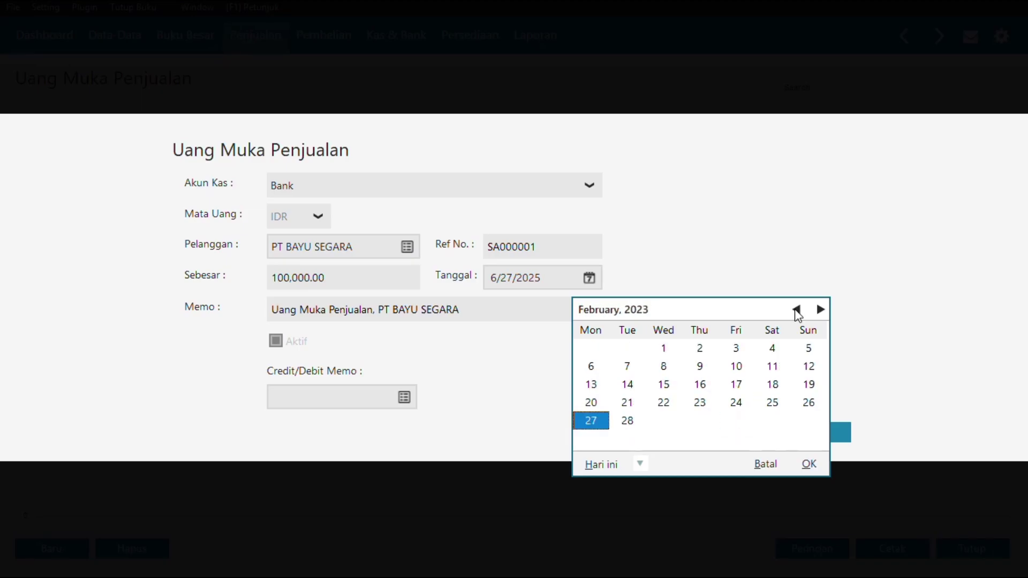
click(796, 309)
click(796, 310)
click(796, 310)
click(796, 310)
double_click(797, 310)
double_click(797, 309)
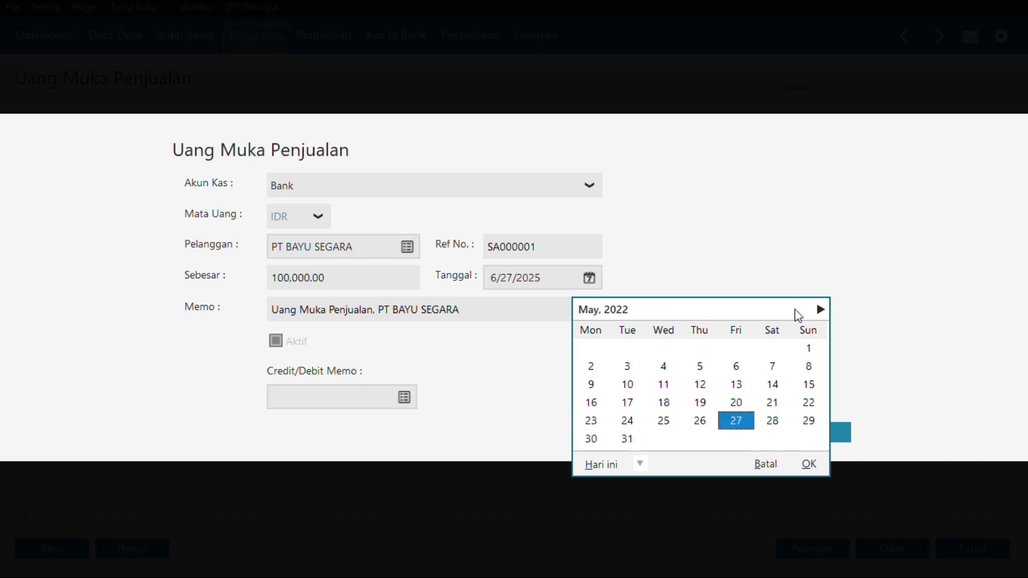
double_click(797, 310)
double_click(796, 310)
click(797, 310)
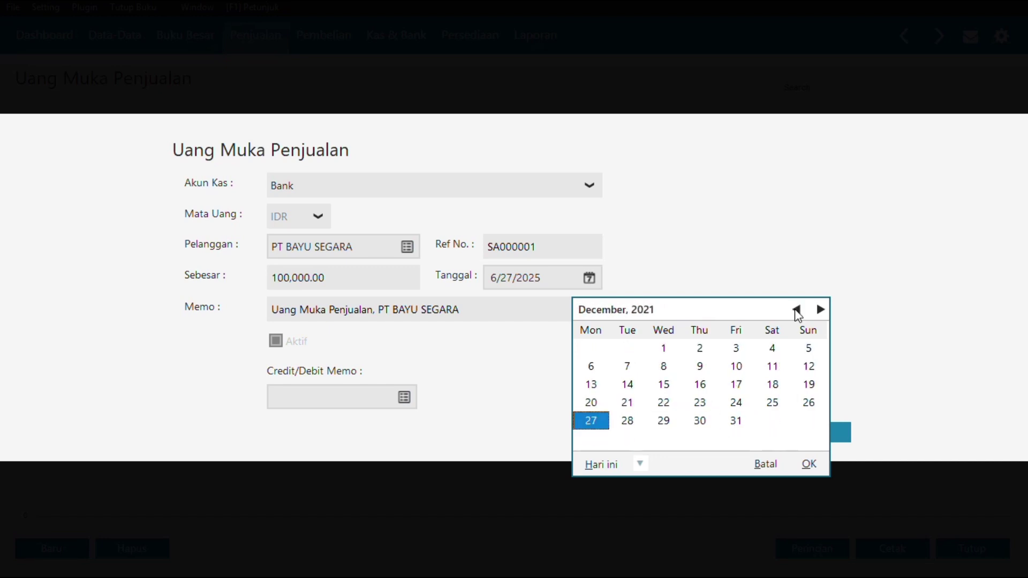
click(820, 311)
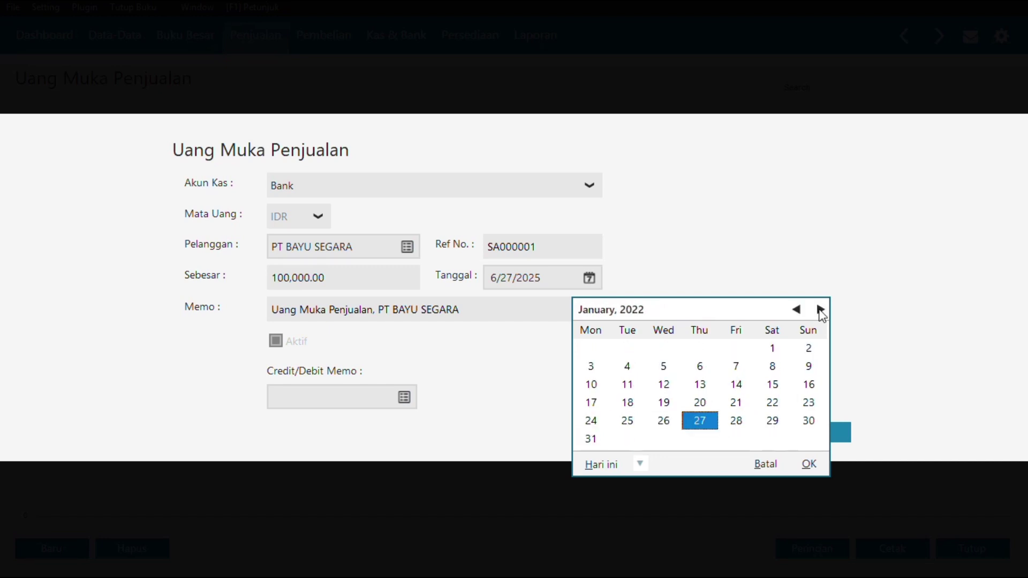
click(746, 367)
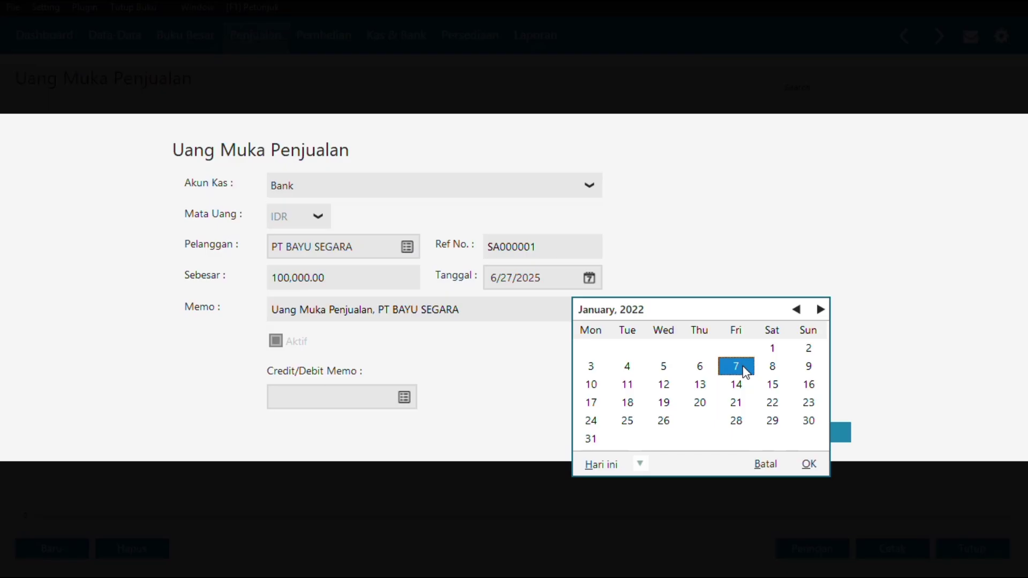
click(810, 465)
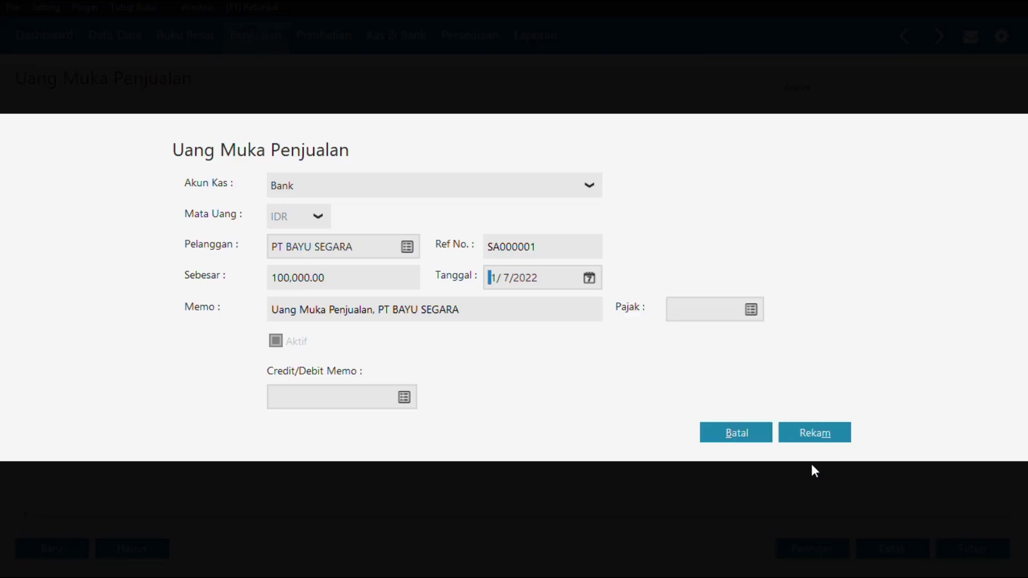
Record the down payment, accepting the date after the accounting period, and close the Uang Muka Penjualan list.
click(837, 435)
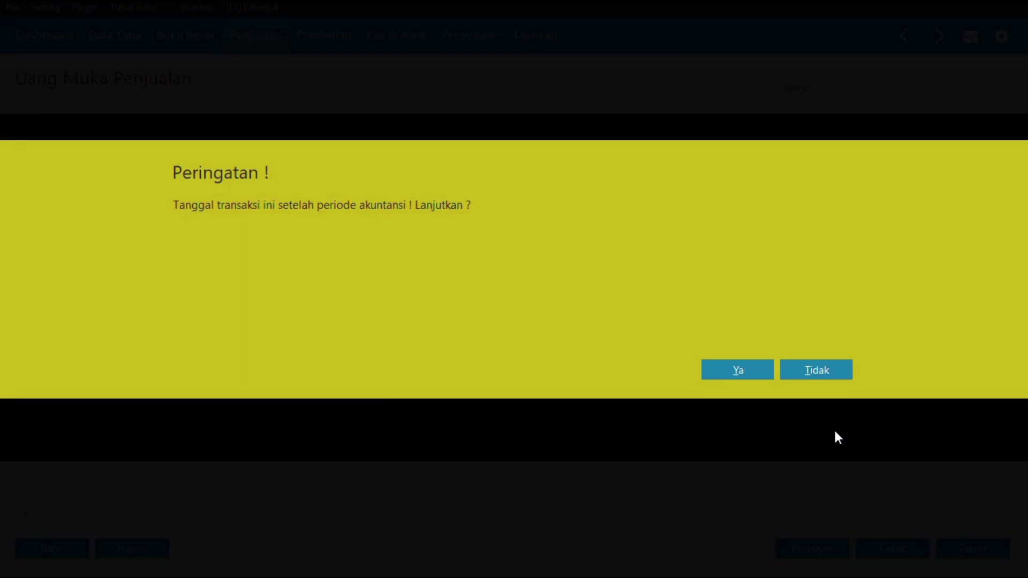
click(717, 374)
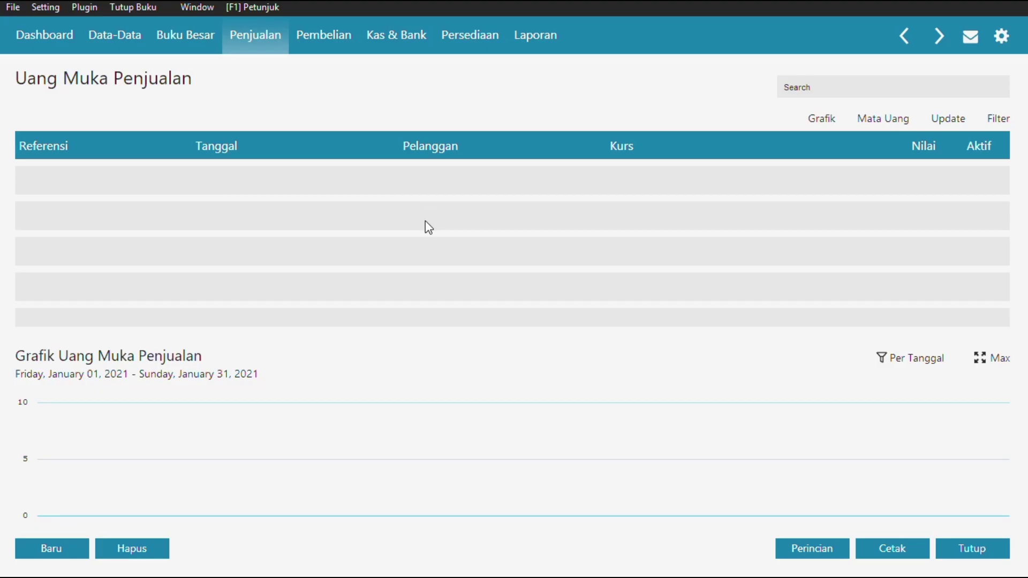
click(973, 543)
Start a new sales invoice (Invoice Penjualan) for customer PT BAYU SEGARA.
mouse_move(419, 259)
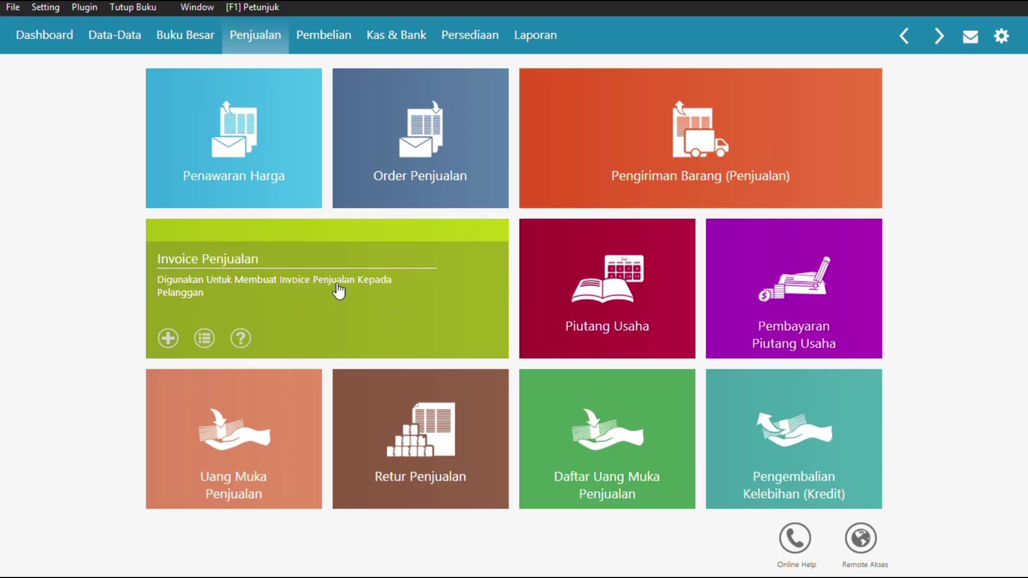
click(335, 280)
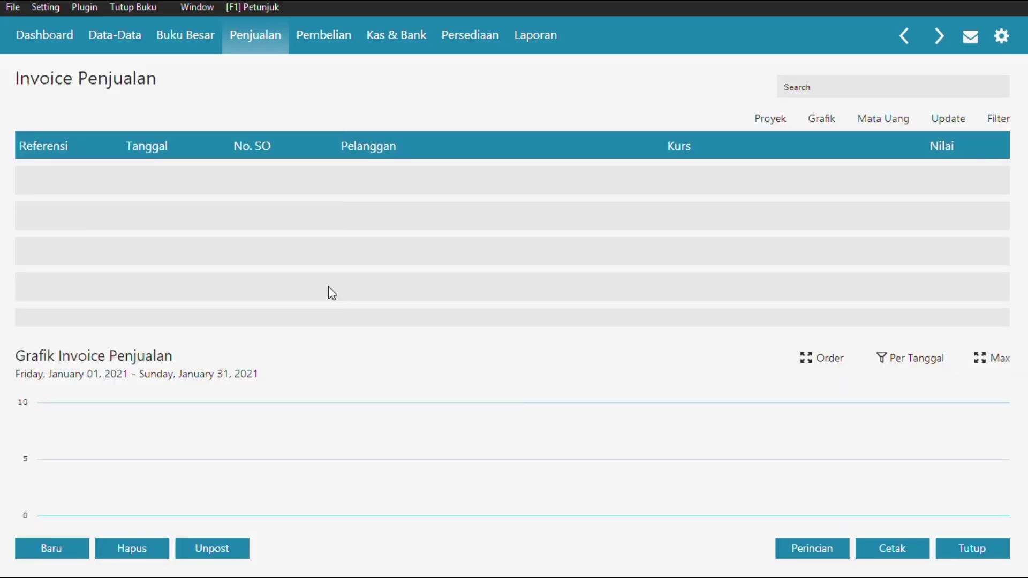
click(62, 548)
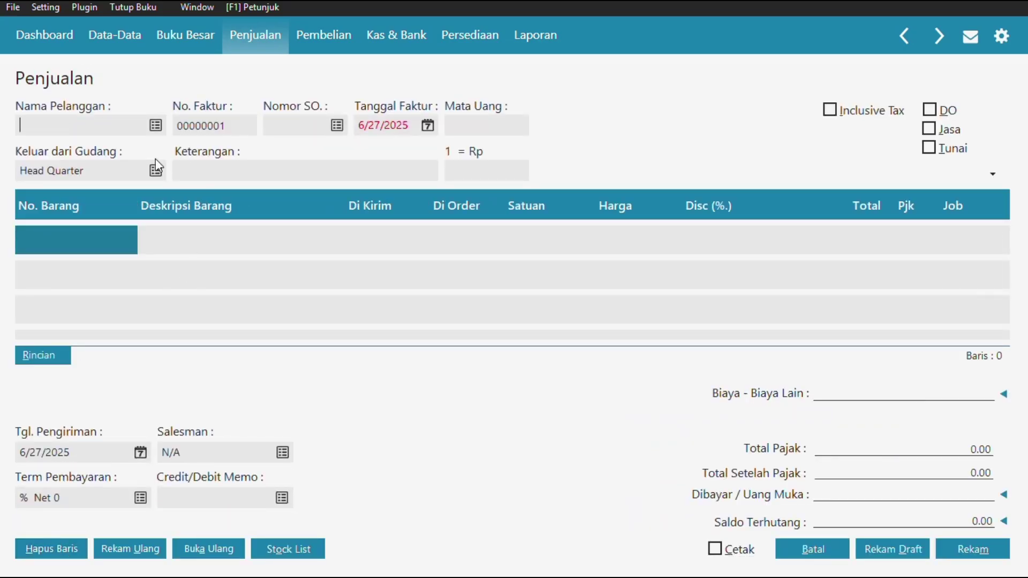
click(154, 126)
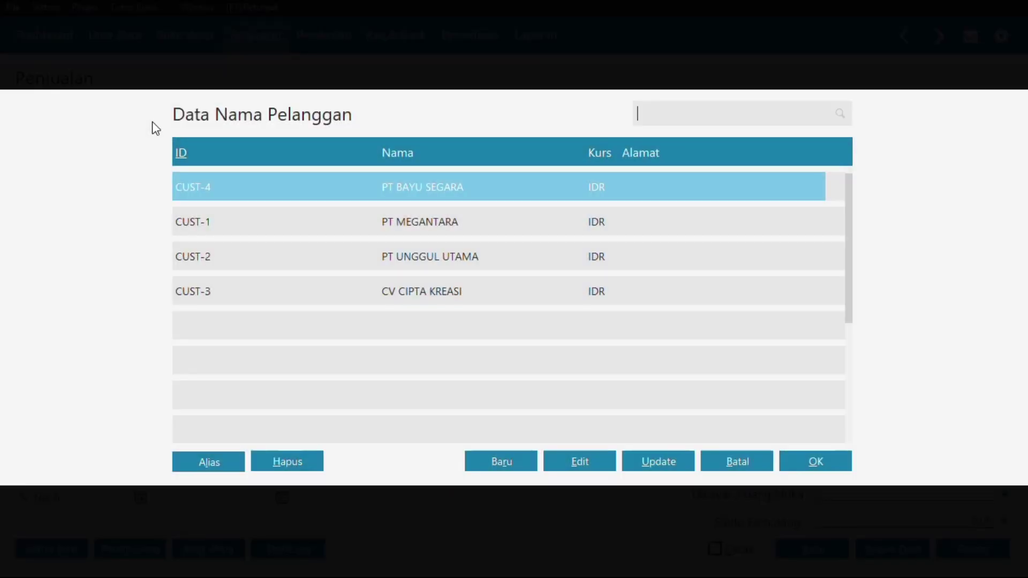
click(813, 460)
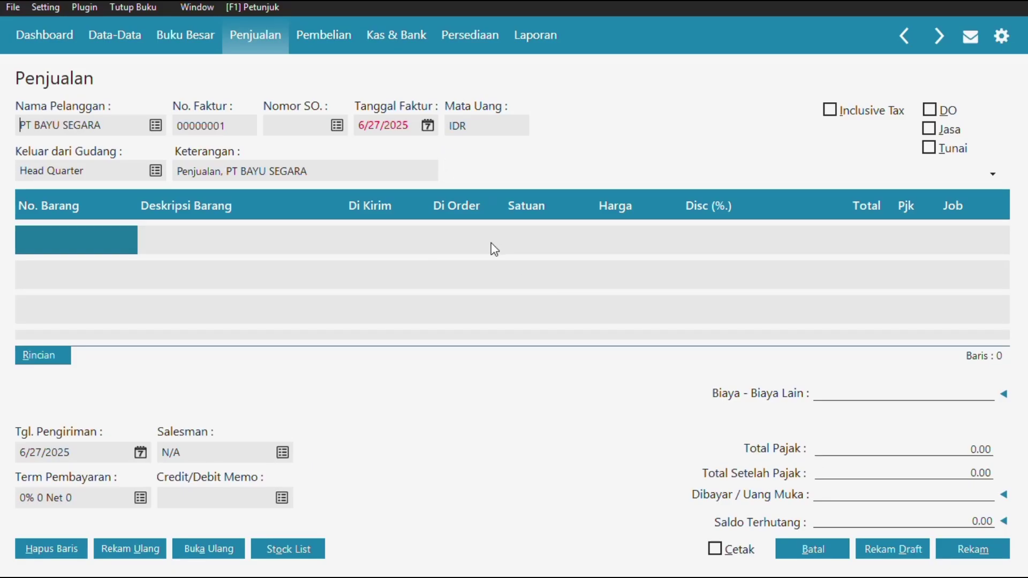
Set the sales invoice date (Tanggal Faktur) to 1/7/2021.
click(428, 126)
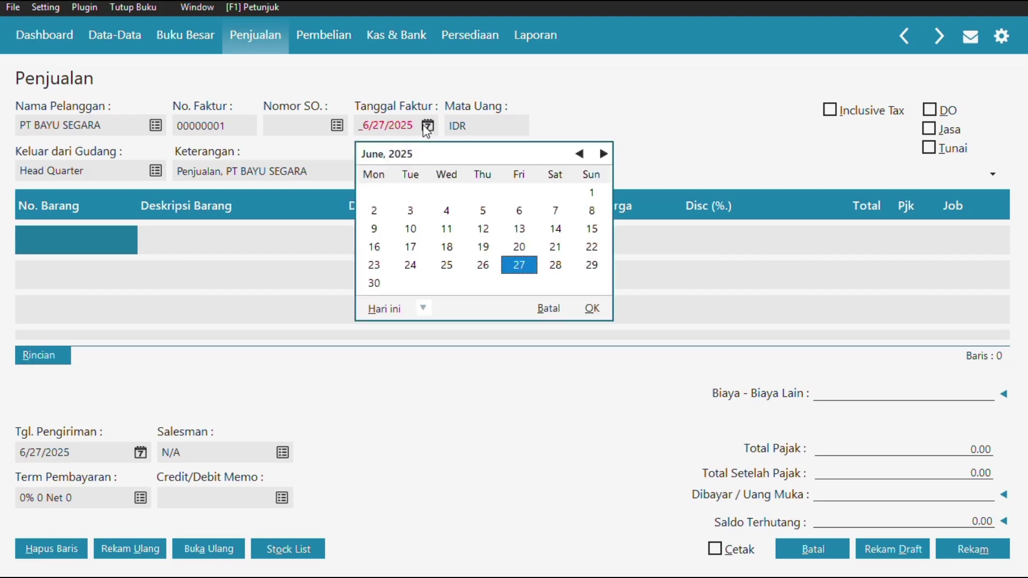
click(580, 155)
click(580, 154)
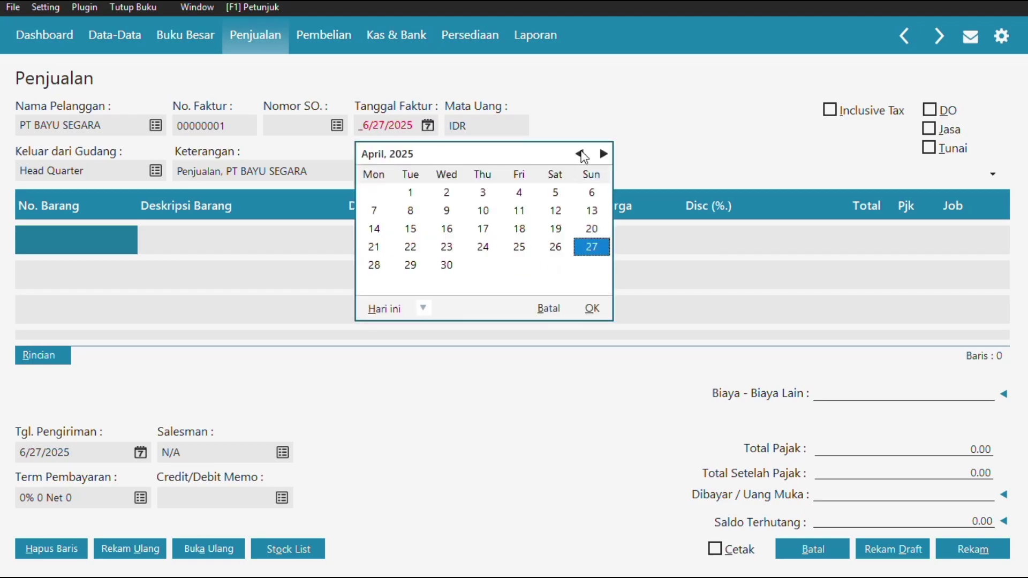
click(580, 154)
click(580, 154)
click(580, 155)
click(580, 155)
click(580, 154)
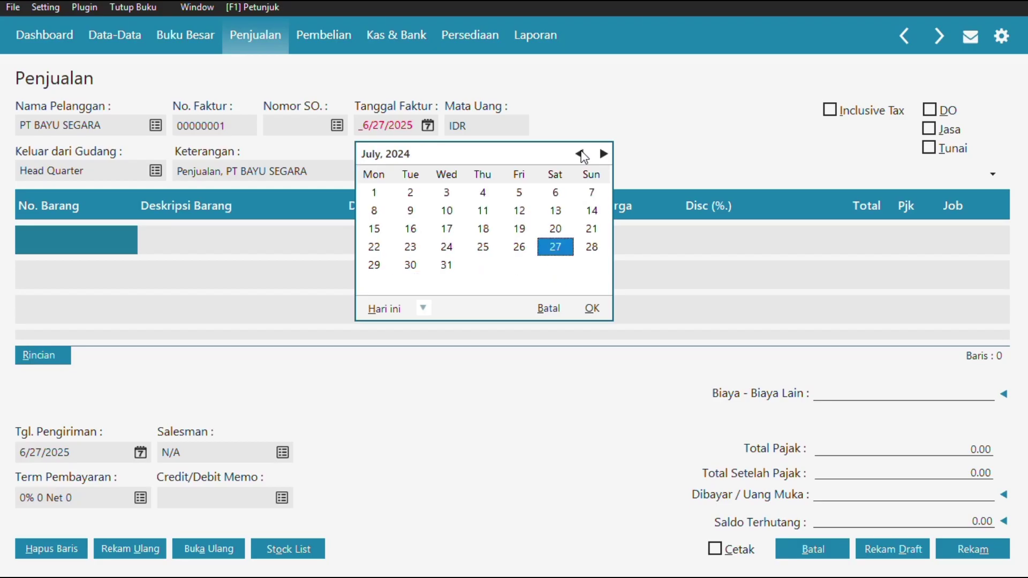
click(580, 155)
double_click(580, 155)
click(580, 154)
double_click(580, 154)
click(580, 155)
click(580, 154)
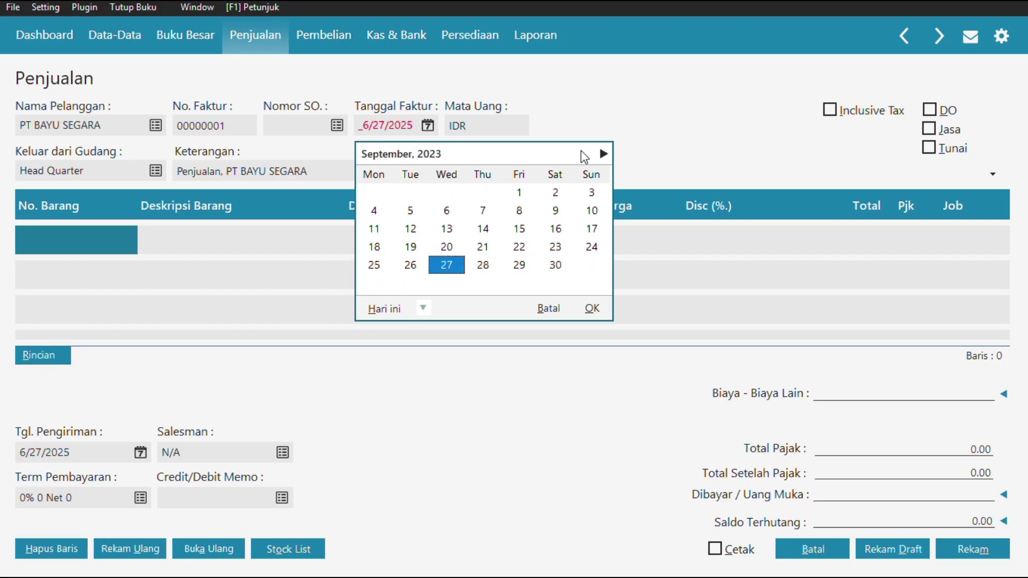
double_click(580, 154)
double_click(580, 155)
double_click(580, 154)
click(580, 155)
double_click(580, 155)
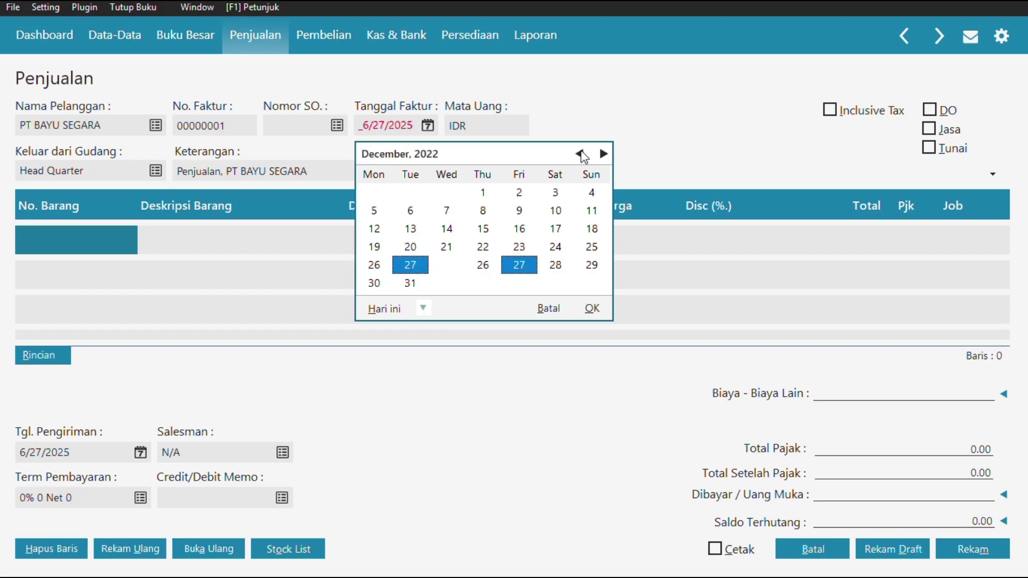
double_click(581, 154)
click(580, 154)
click(580, 154)
double_click(580, 154)
click(580, 155)
double_click(580, 154)
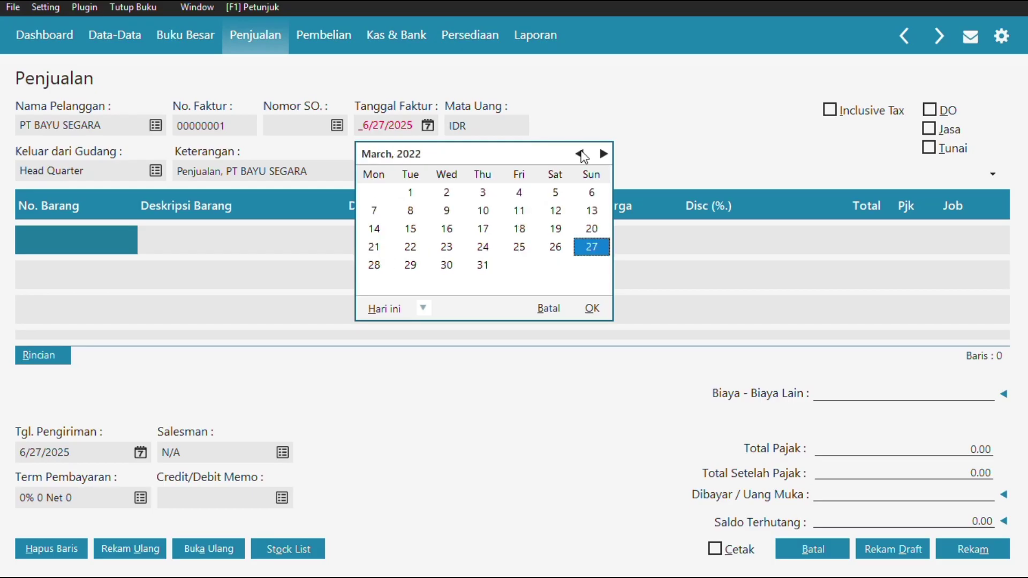
double_click(580, 154)
double_click(580, 154)
double_click(580, 154)
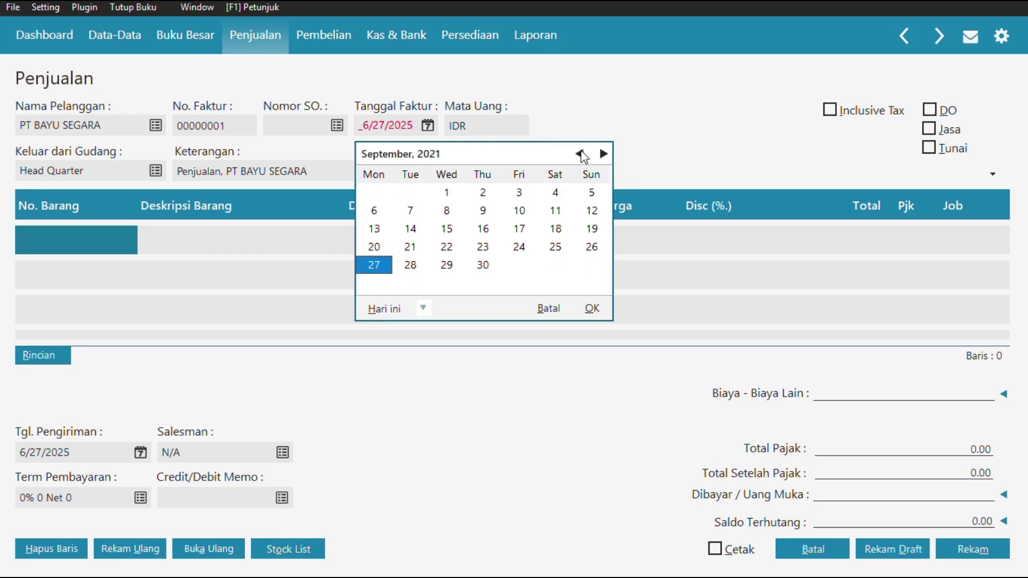
click(580, 154)
double_click(580, 154)
click(580, 155)
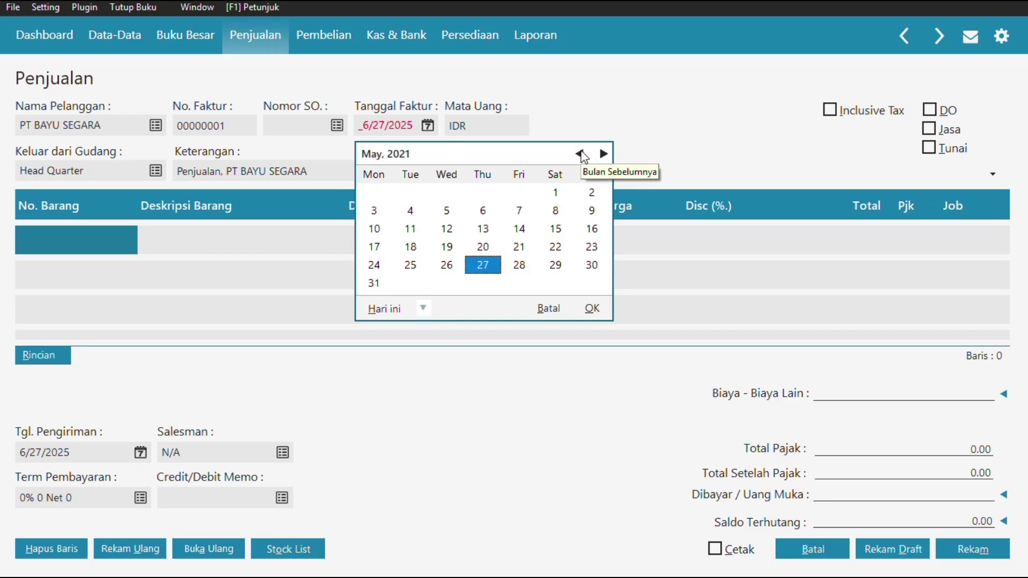
double_click(580, 154)
double_click(580, 154)
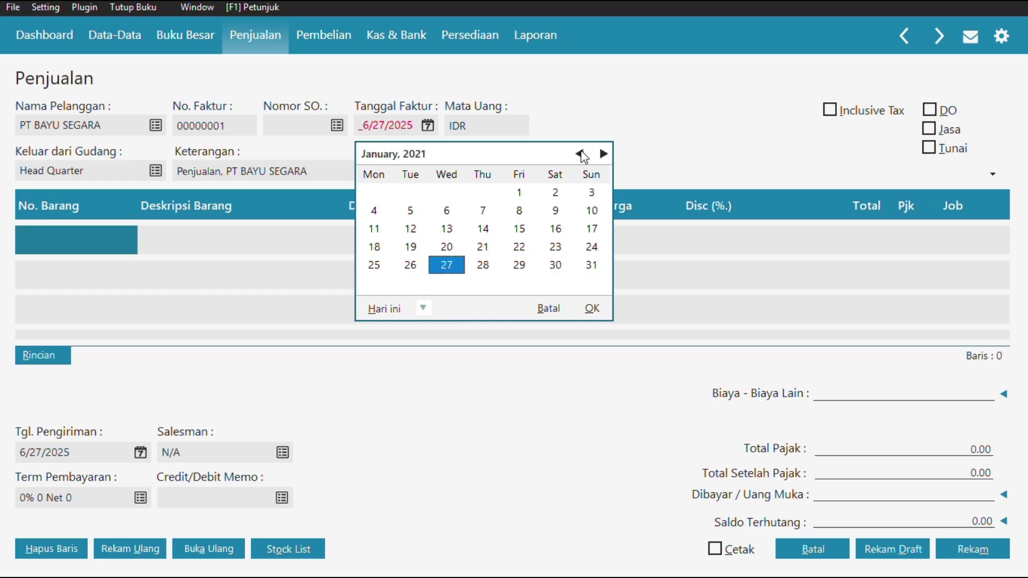
click(487, 212)
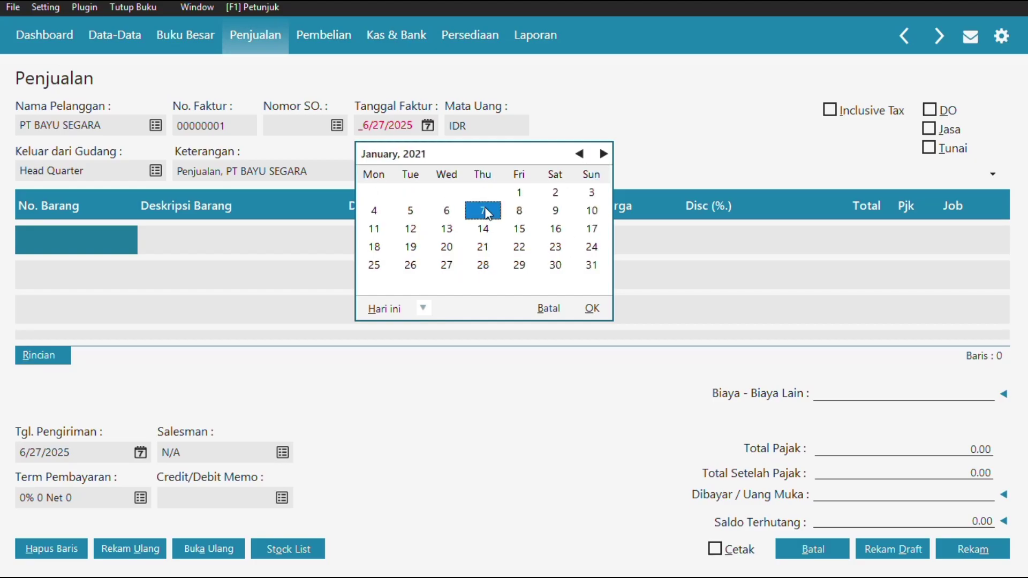
click(590, 309)
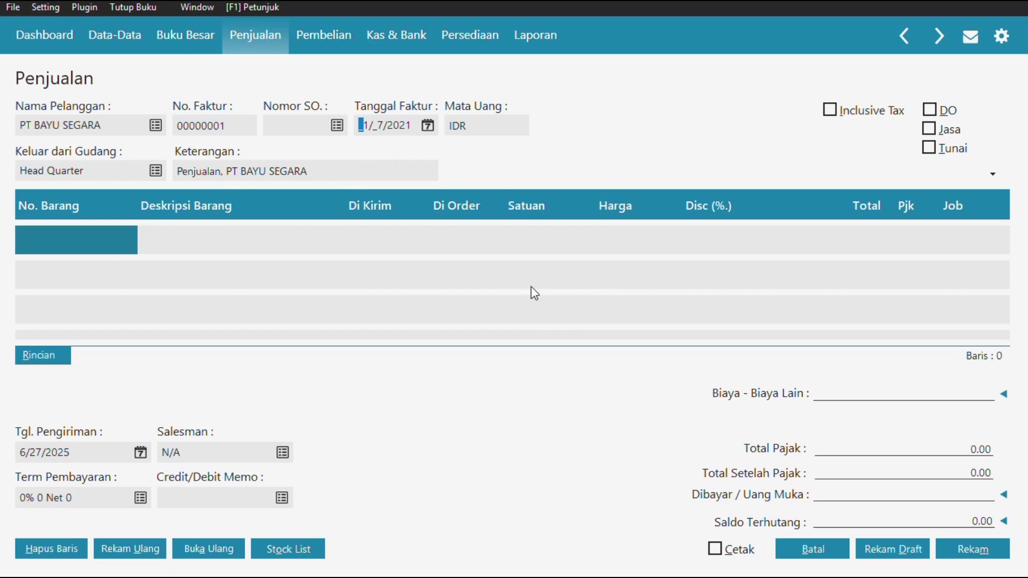
Enter item B03 Radio FM/AM on the first invoice line with a delivered quantity (Di Kirim) of 1.
click(82, 236)
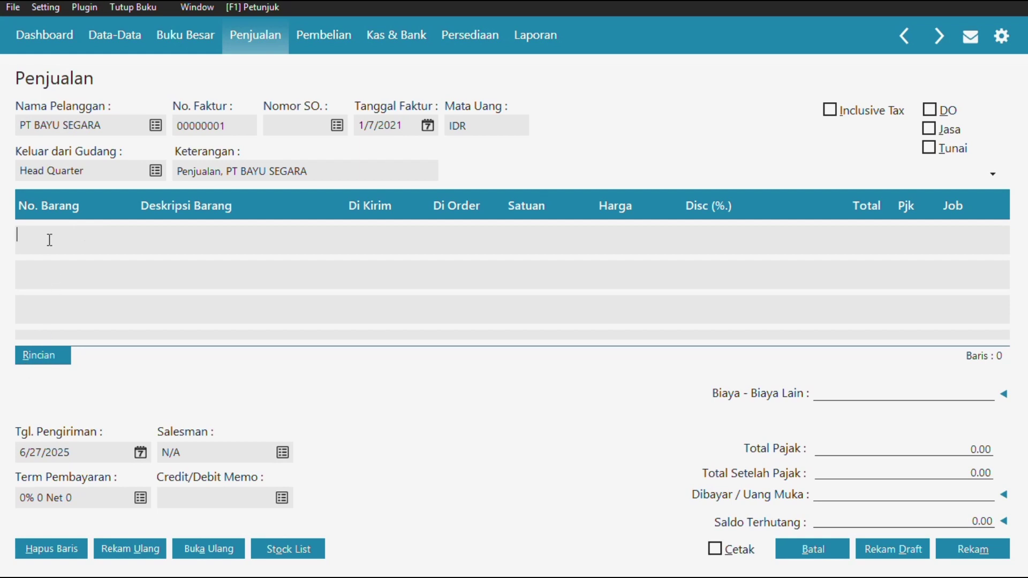
text(B)
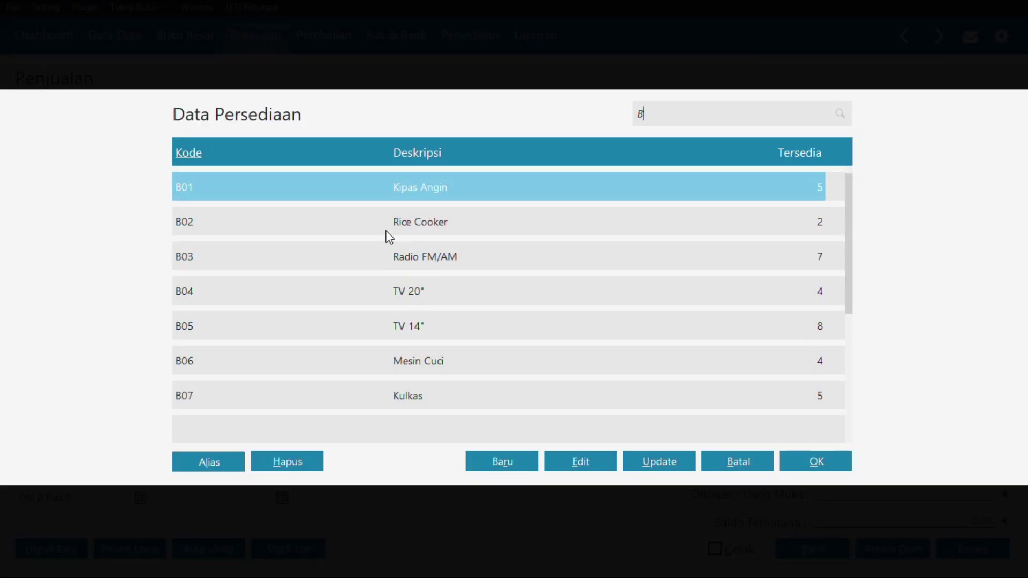
click(381, 255)
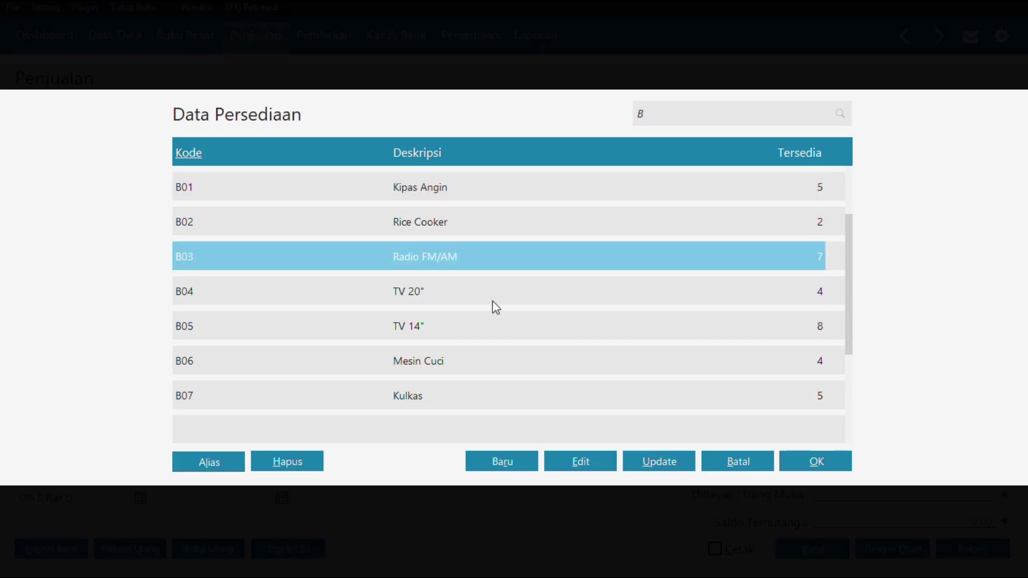
click(816, 461)
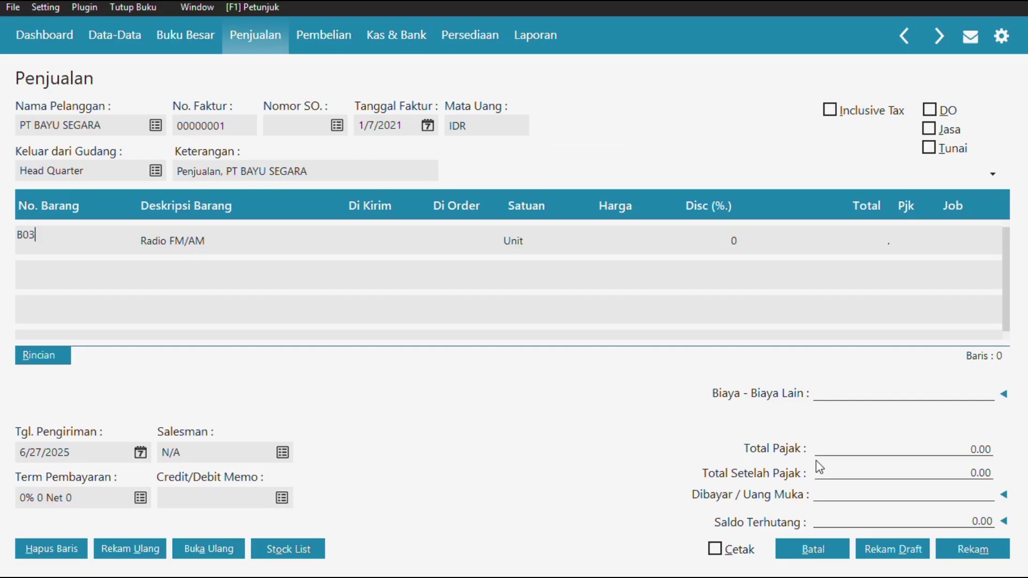
click(372, 240)
text(1)
key(Return)
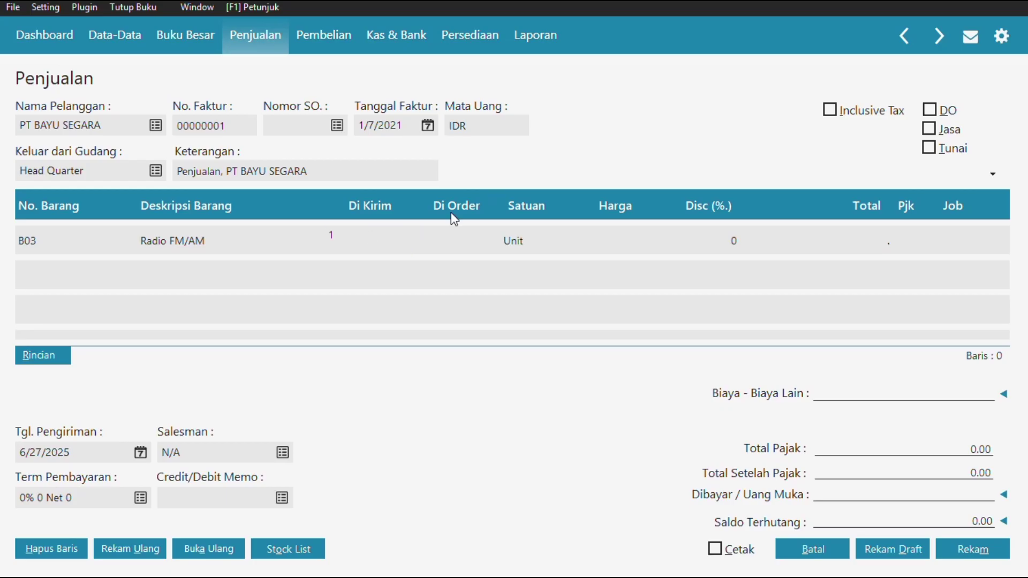
Set the Radio FM/AM line's price (Harga) to 75250 and dismiss the warning.
click(608, 244)
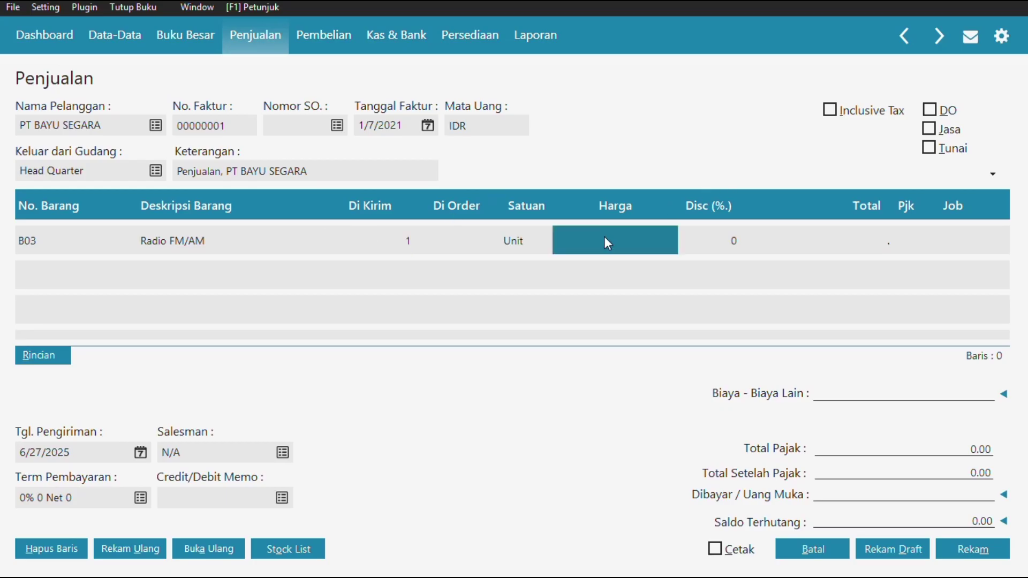
text(75)
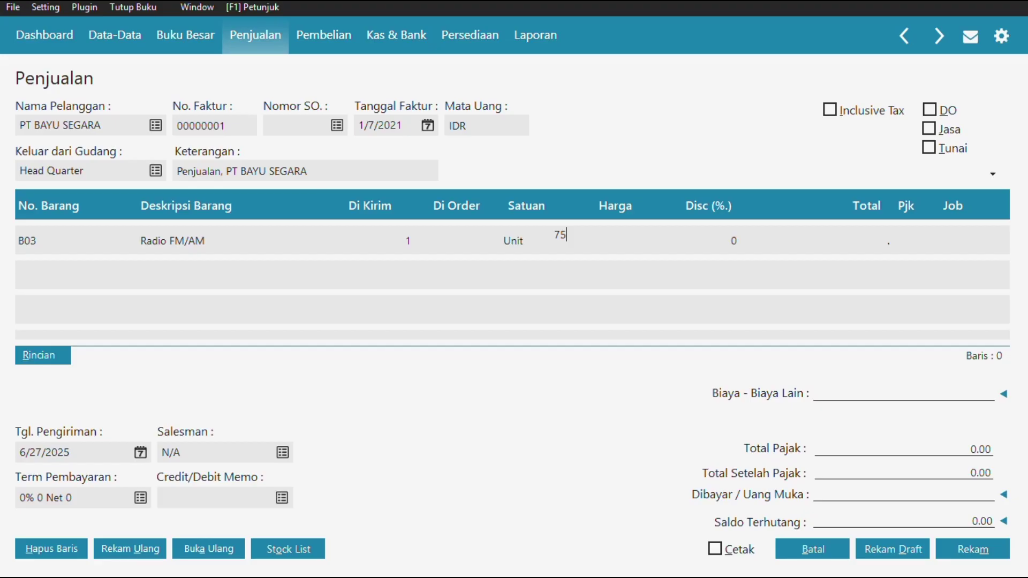
text(250)
key(Return)
click(793, 377)
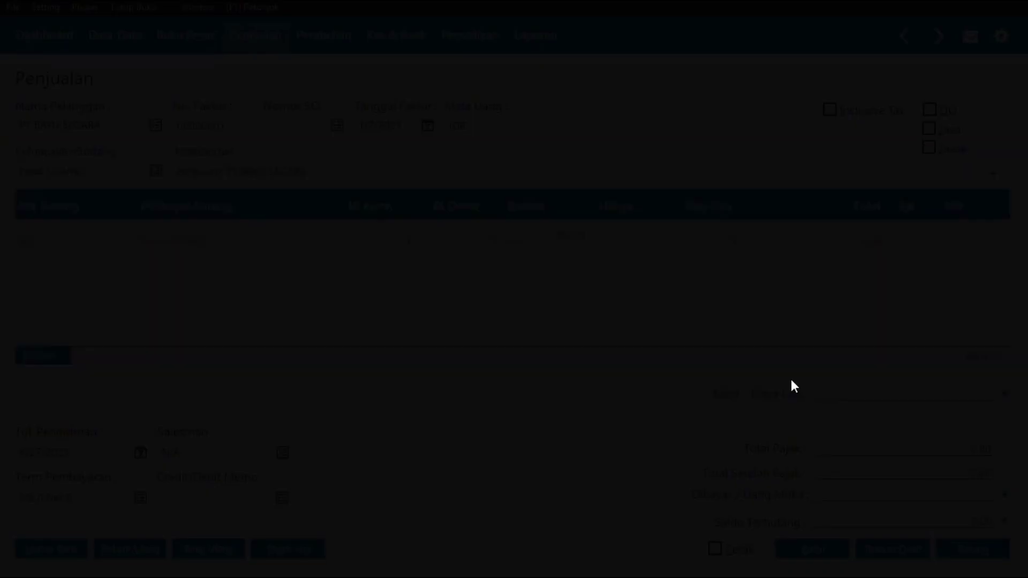
Try to complete the Radio FM/AM line with the VAT tax code, accepting the selling prices below cost.
click(914, 240)
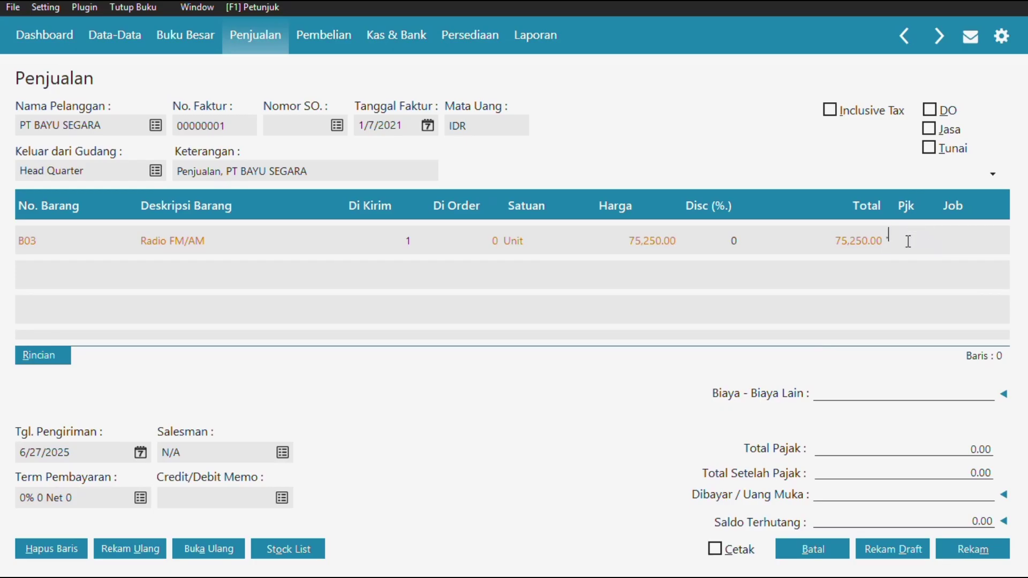
text(V)
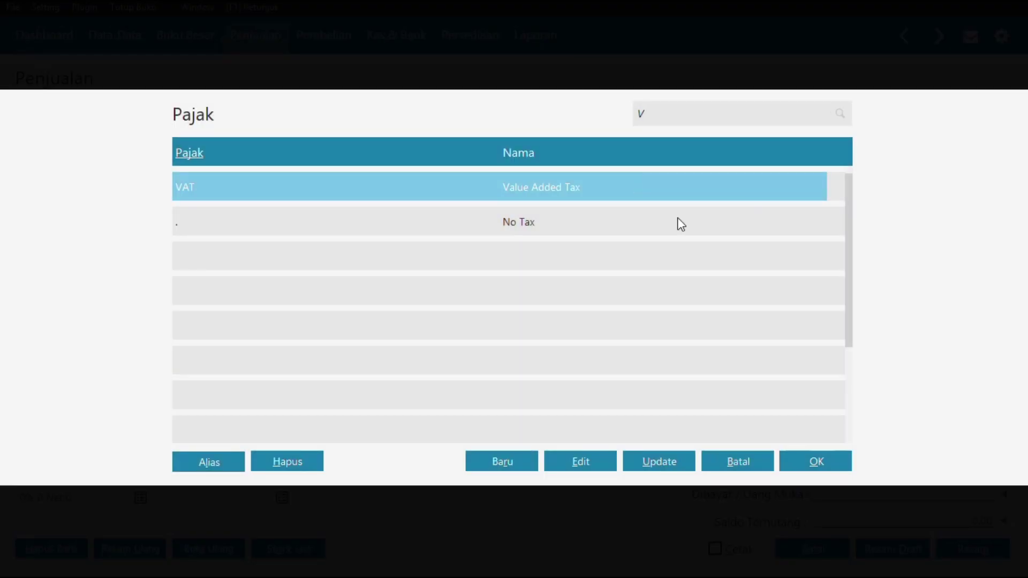
click(825, 462)
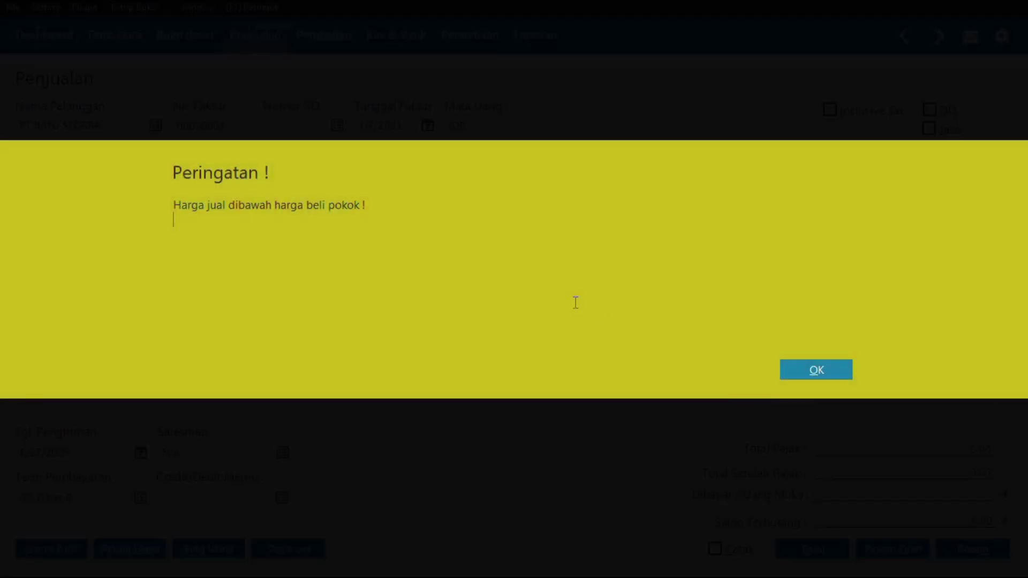
click(825, 371)
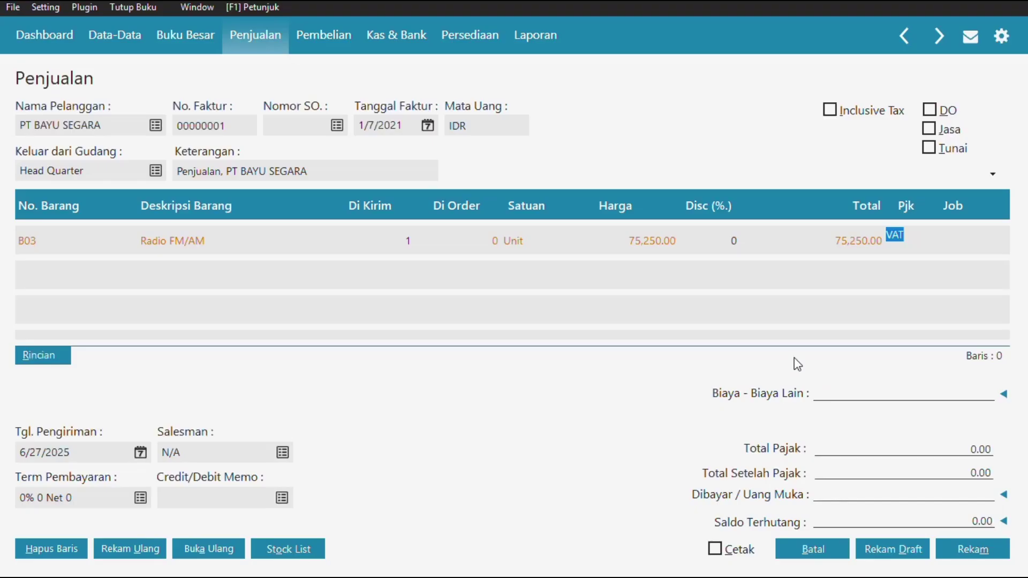
click(43, 273)
key(Return)
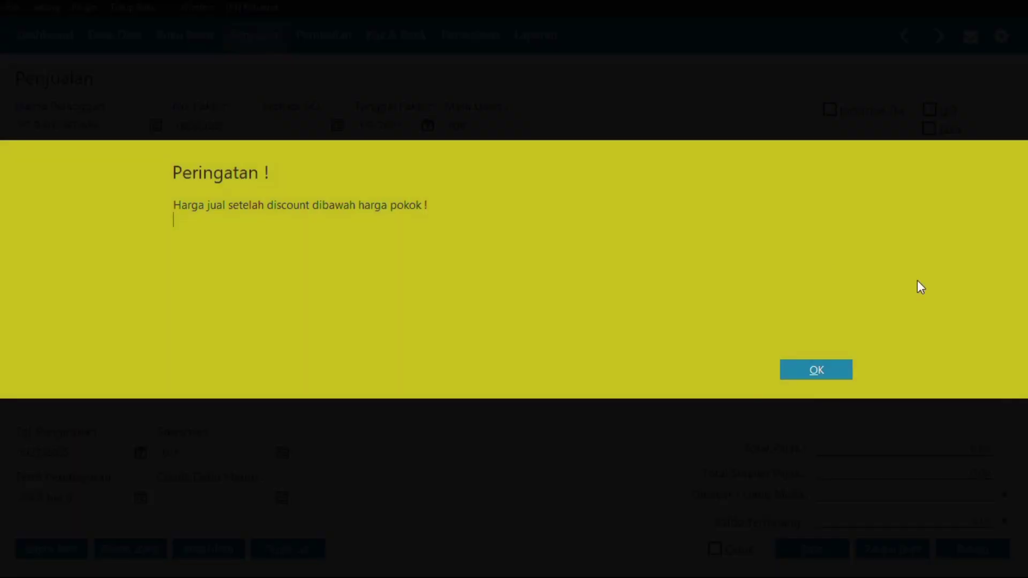
click(838, 368)
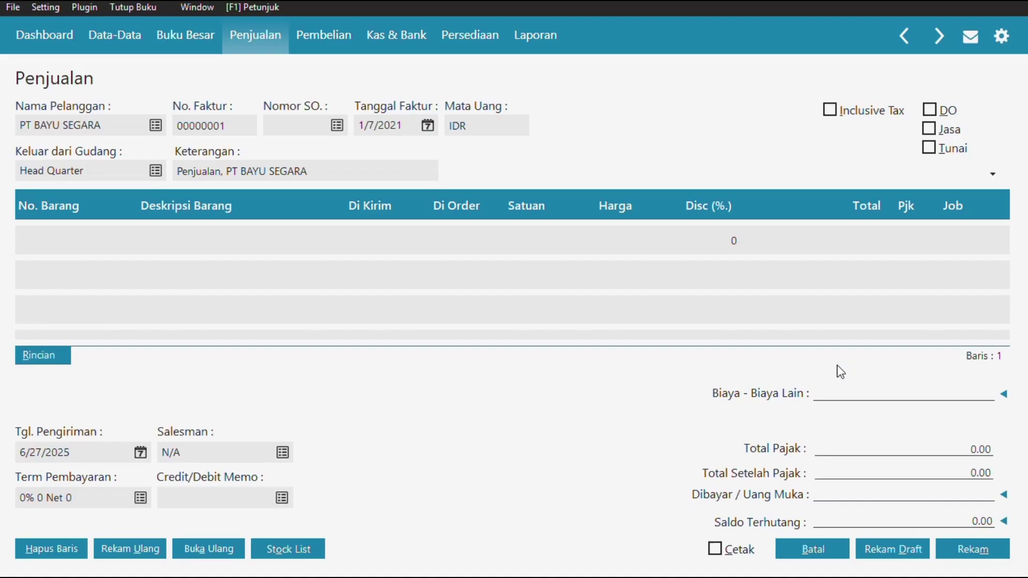
click(838, 369)
Enter item B03 Radio FM/AM again on the blank invoice line with a delivered quantity of 1.
click(39, 236)
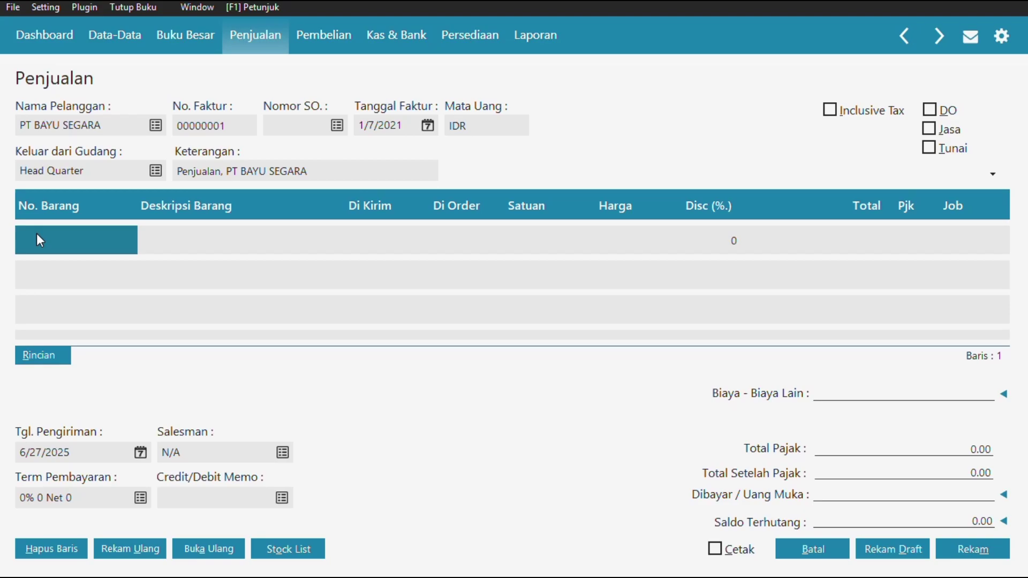
click(49, 238)
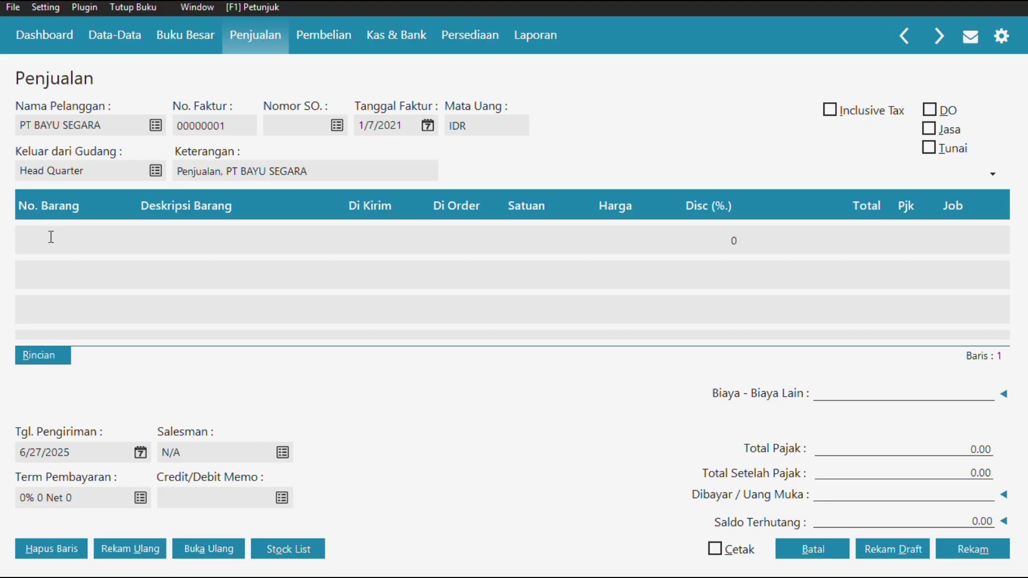
text(B)
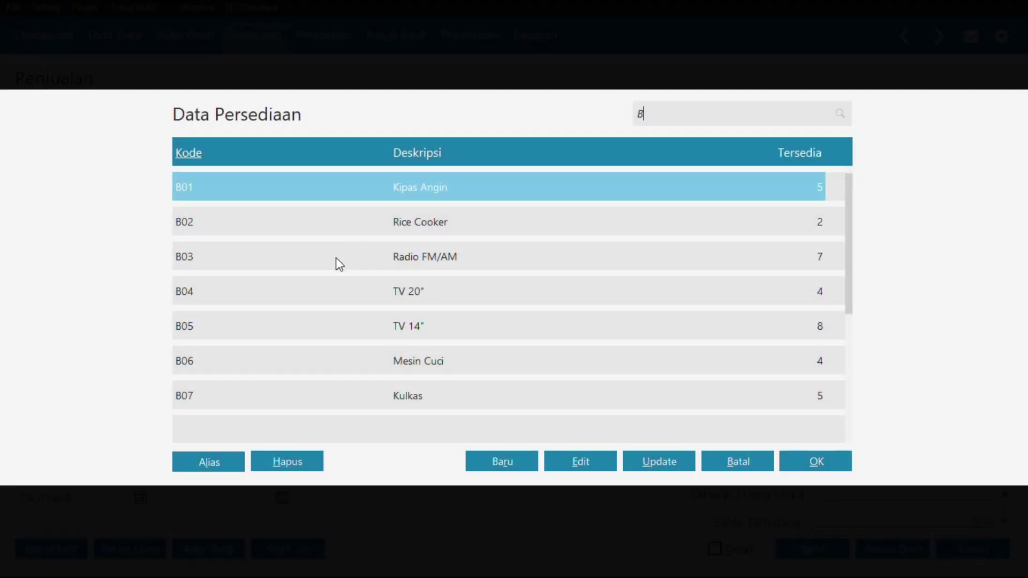
click(364, 262)
click(804, 459)
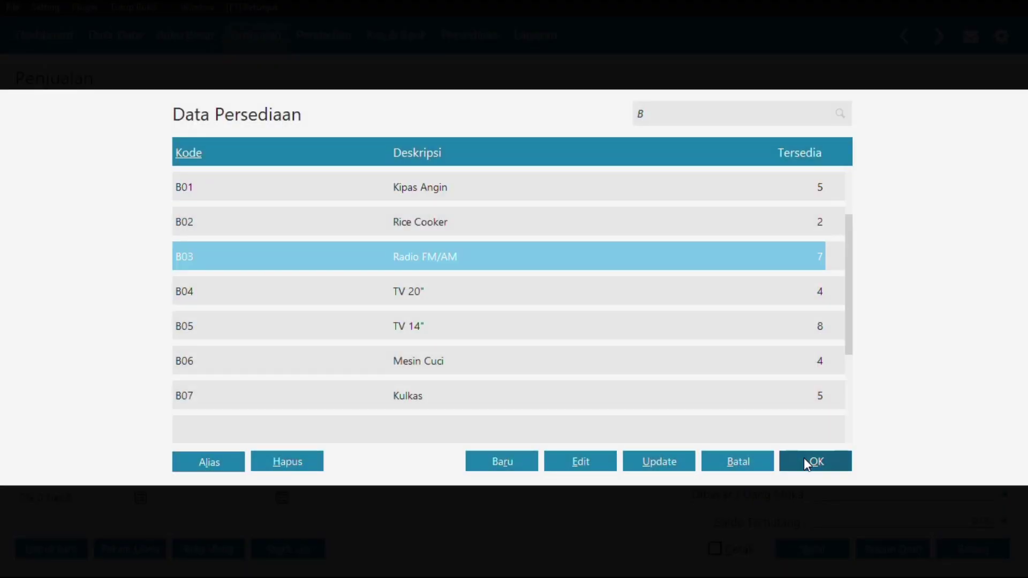
click(388, 244)
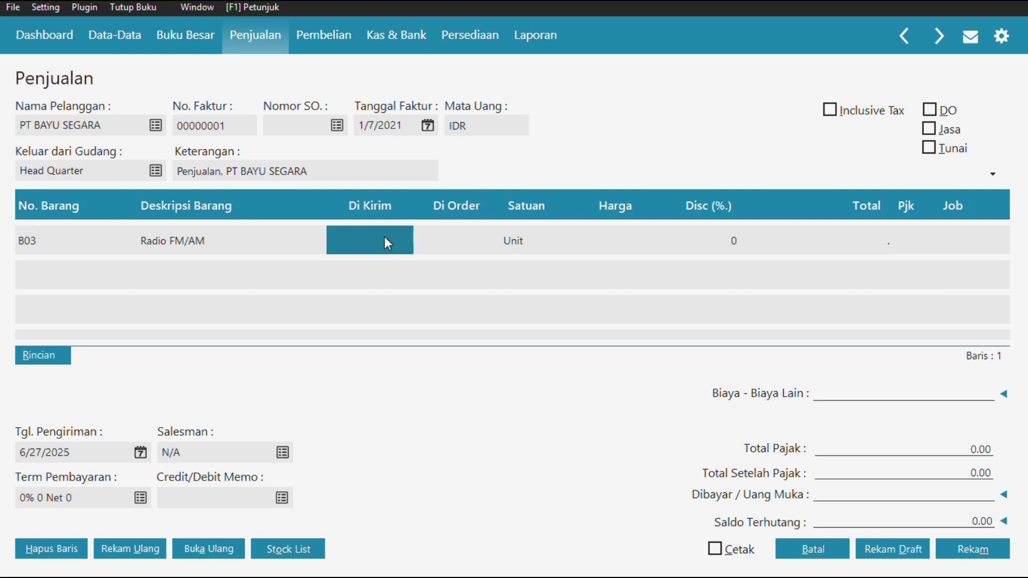
text(1)
Set the Radio FM/AM line's price (Harga) to 75250 and accept selling below cost.
click(465, 237)
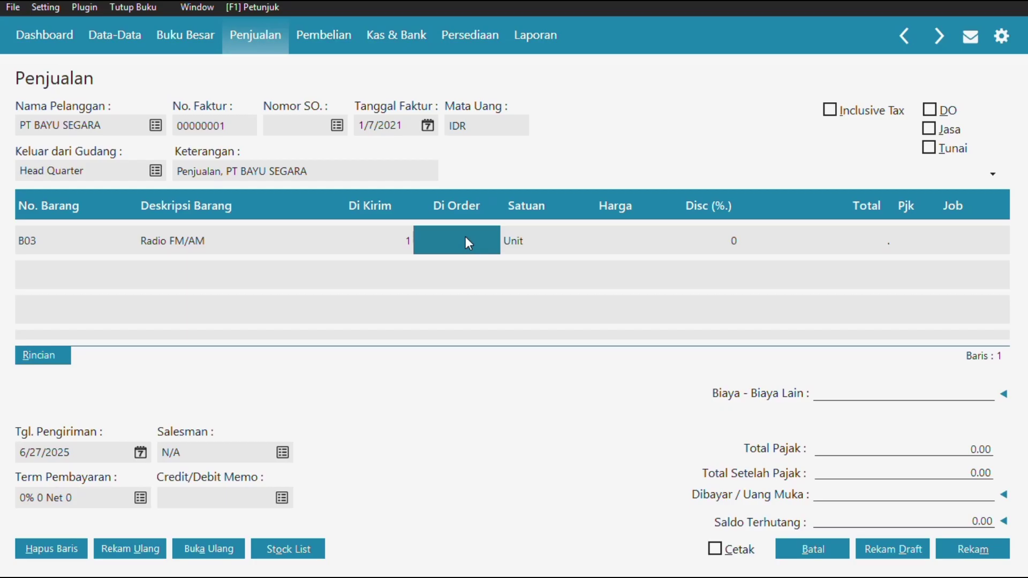
click(610, 248)
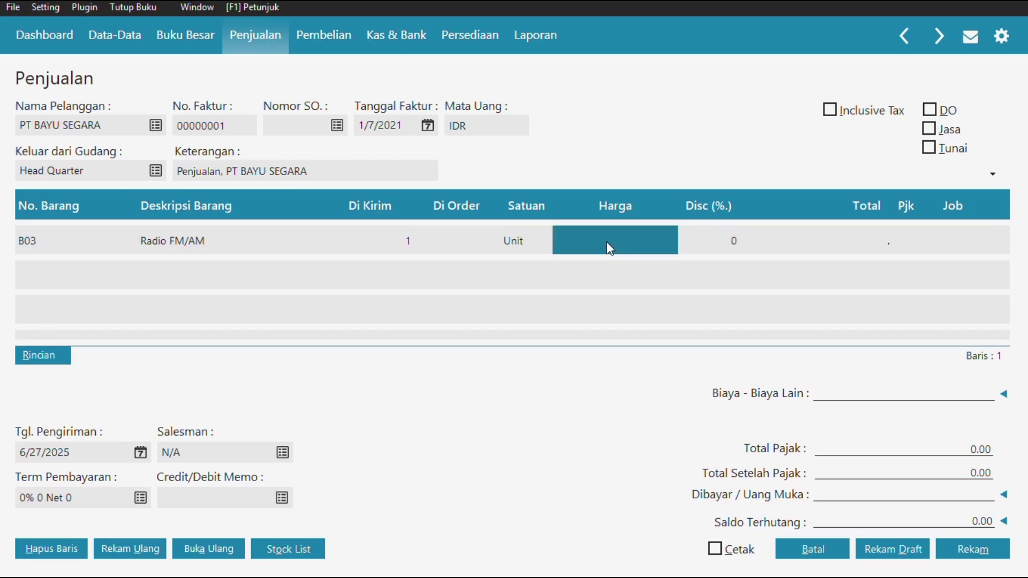
click(452, 241)
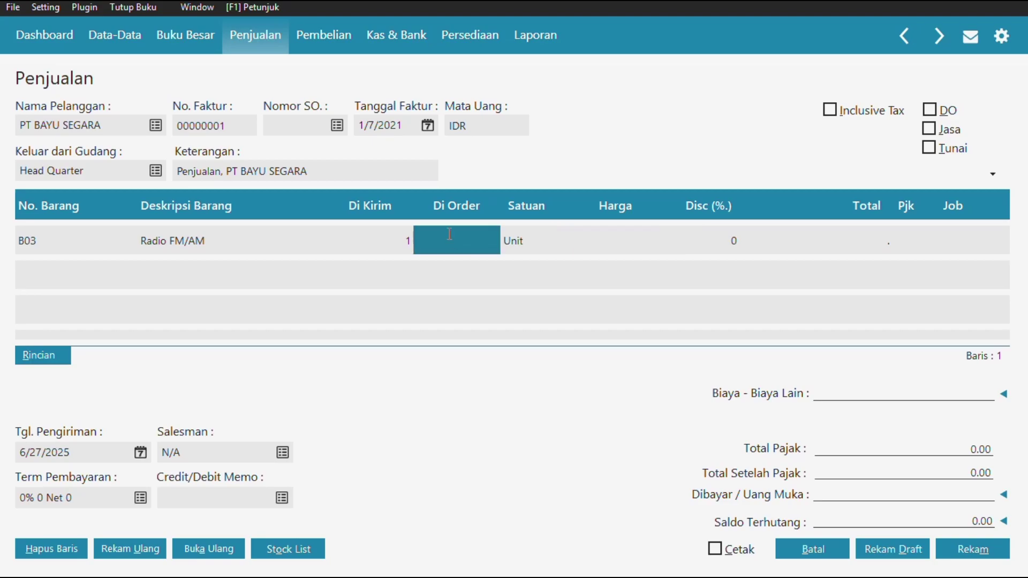
click(450, 234)
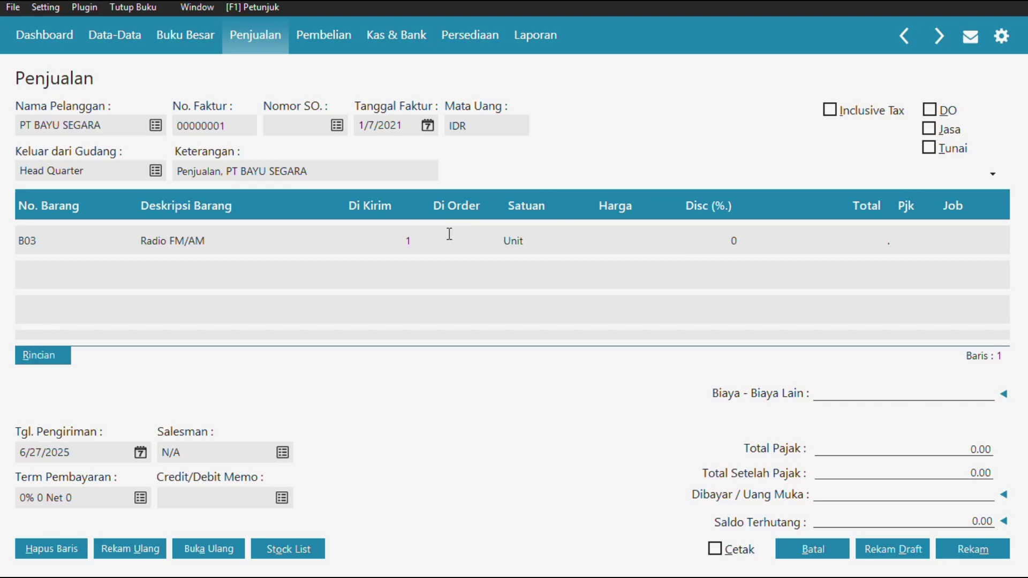
click(626, 246)
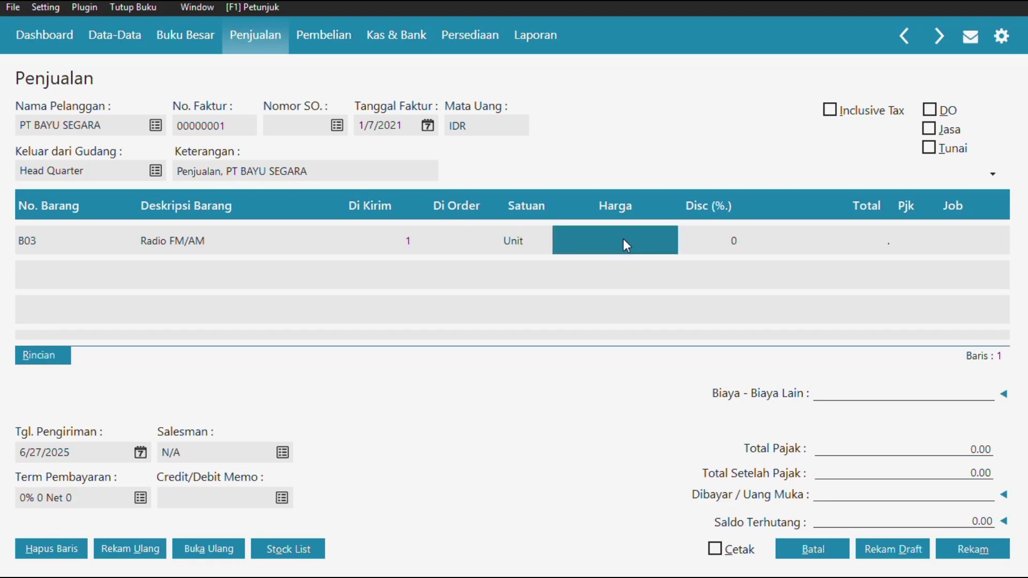
text(75250)
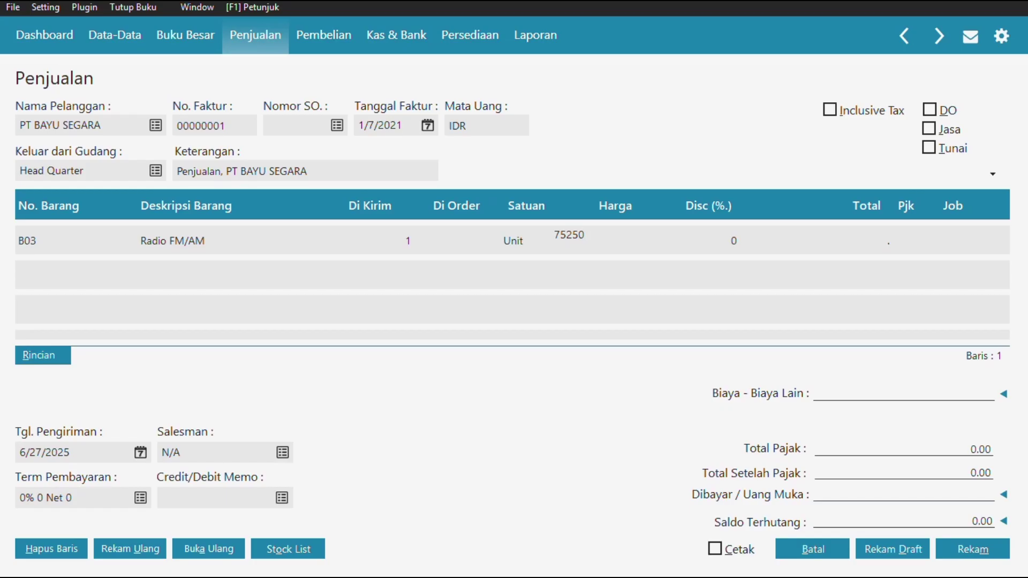
click(689, 239)
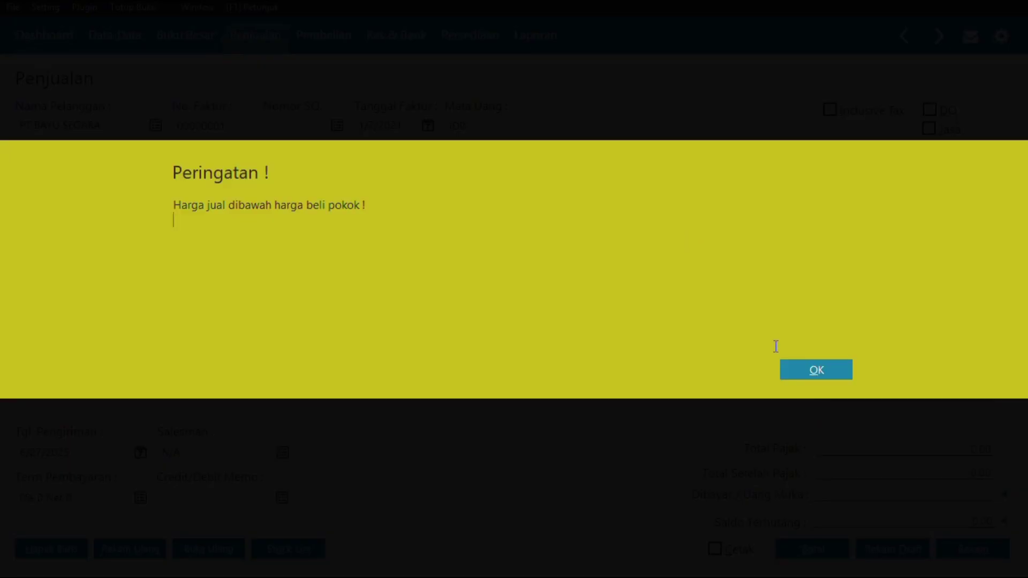
click(800, 378)
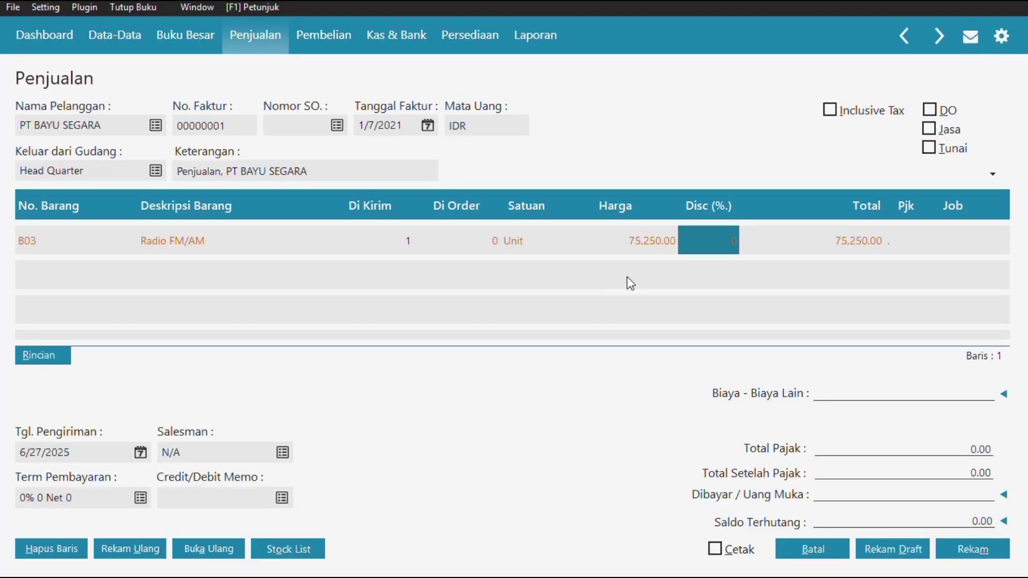
click(676, 240)
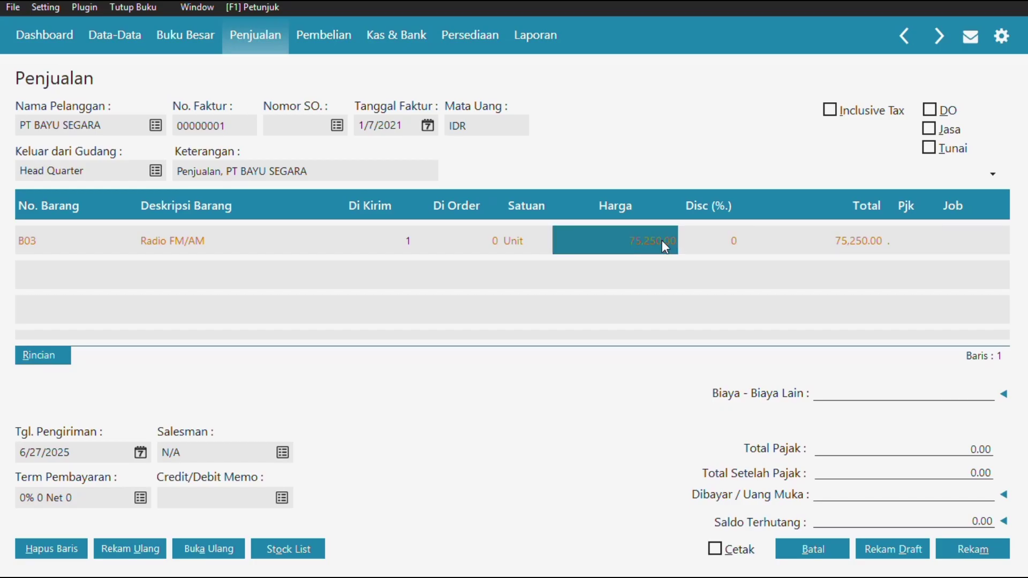
click(506, 250)
click(491, 243)
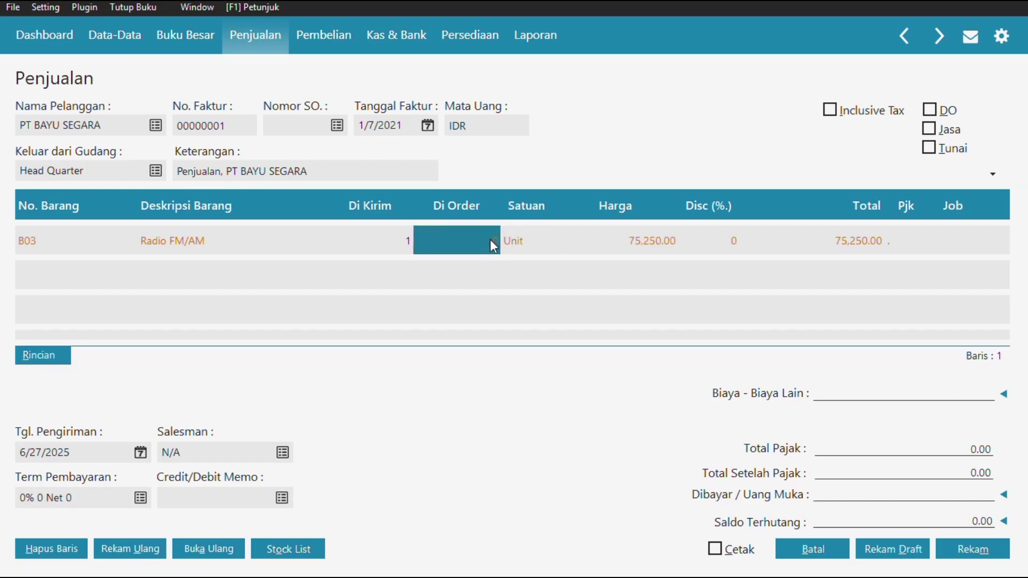
click(492, 244)
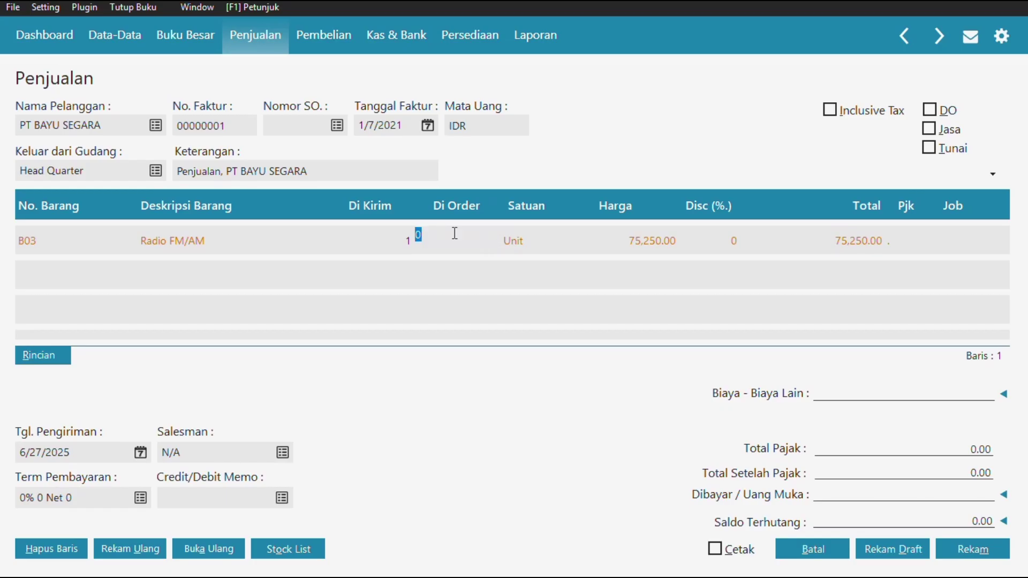
click(572, 247)
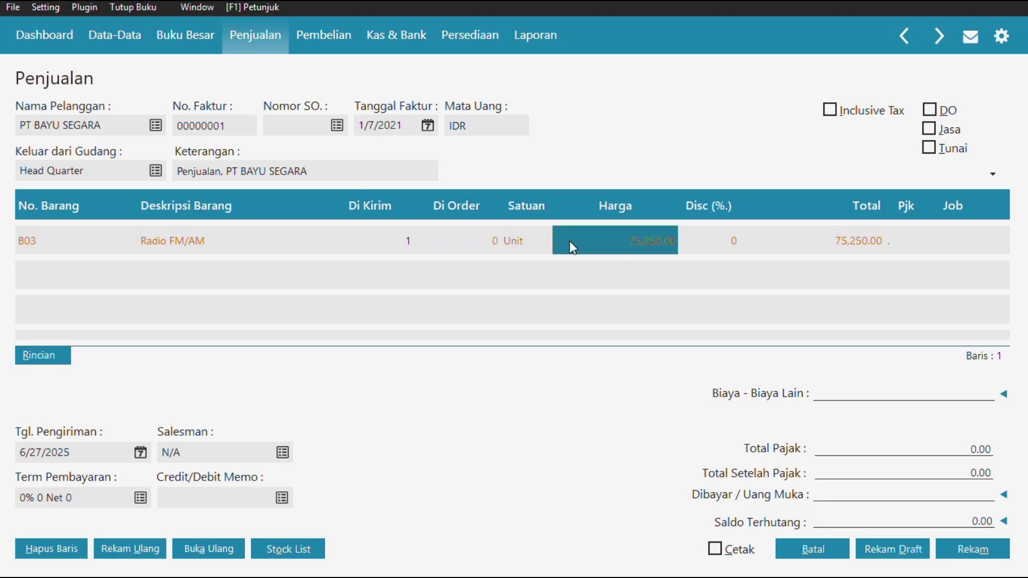
click(509, 245)
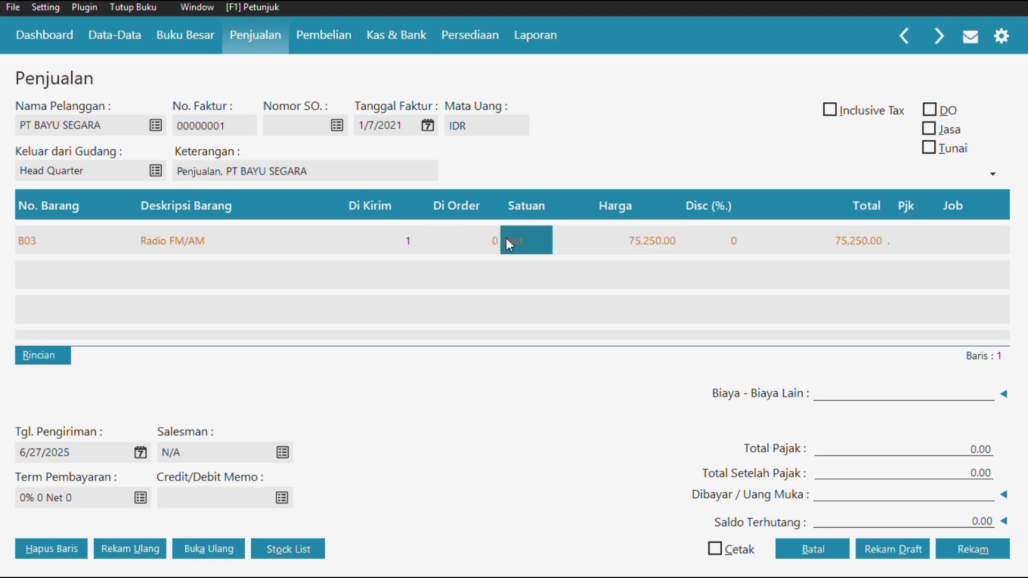
click(488, 239)
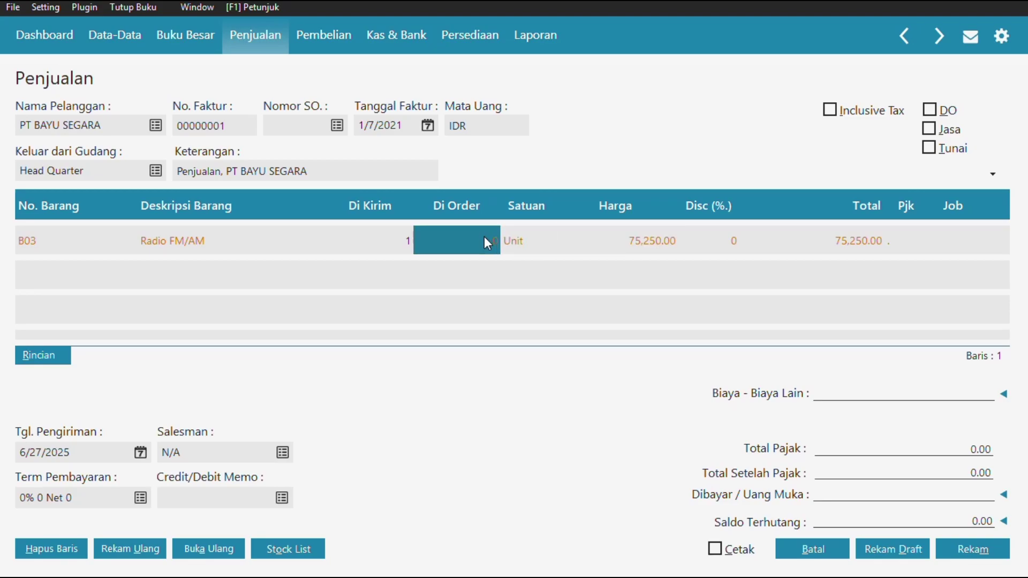
click(403, 241)
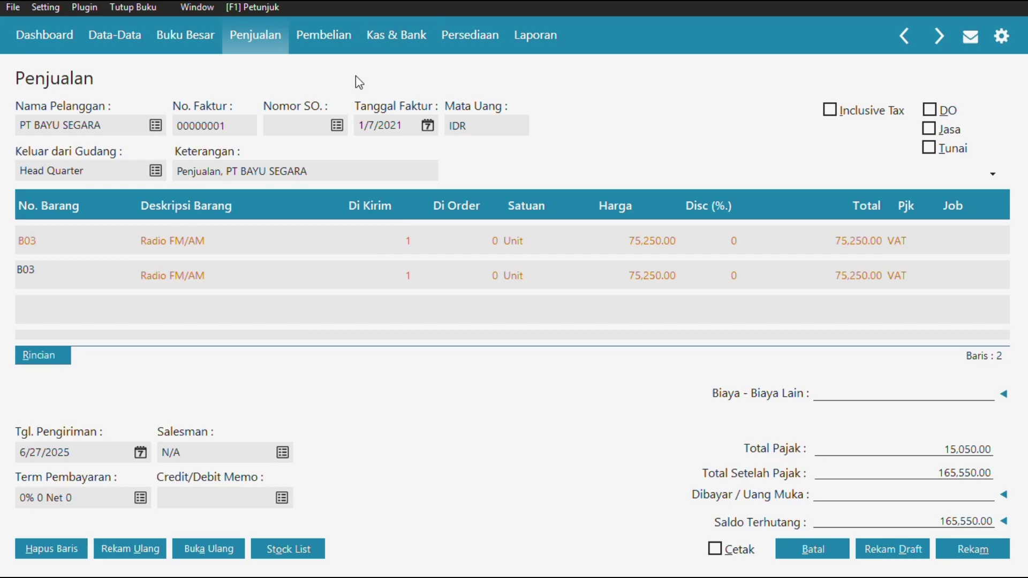
Change the second invoice line's item to B05 TV 14", accepting the item change and the below-cost price.
double_click(31, 270)
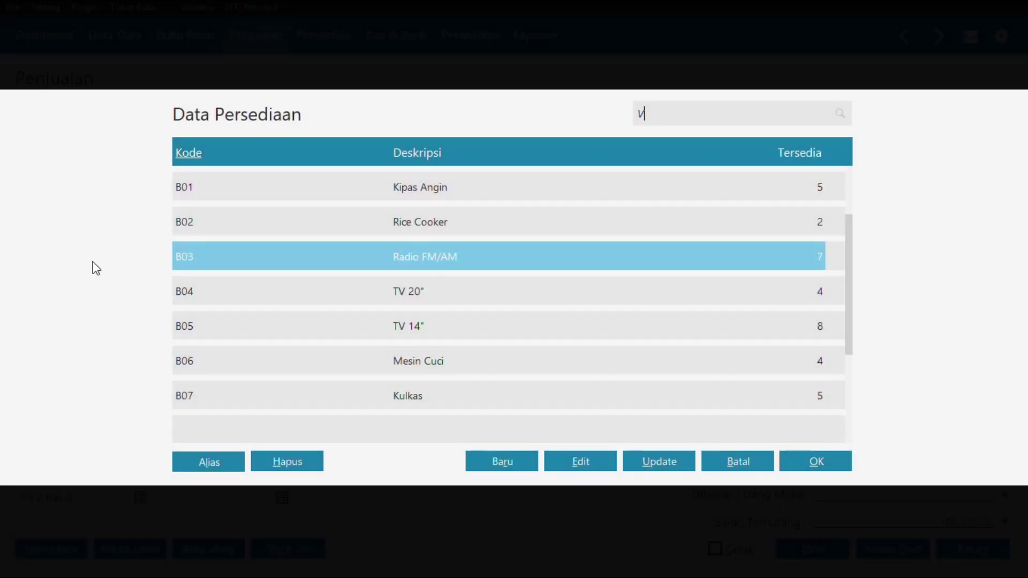
click(219, 339)
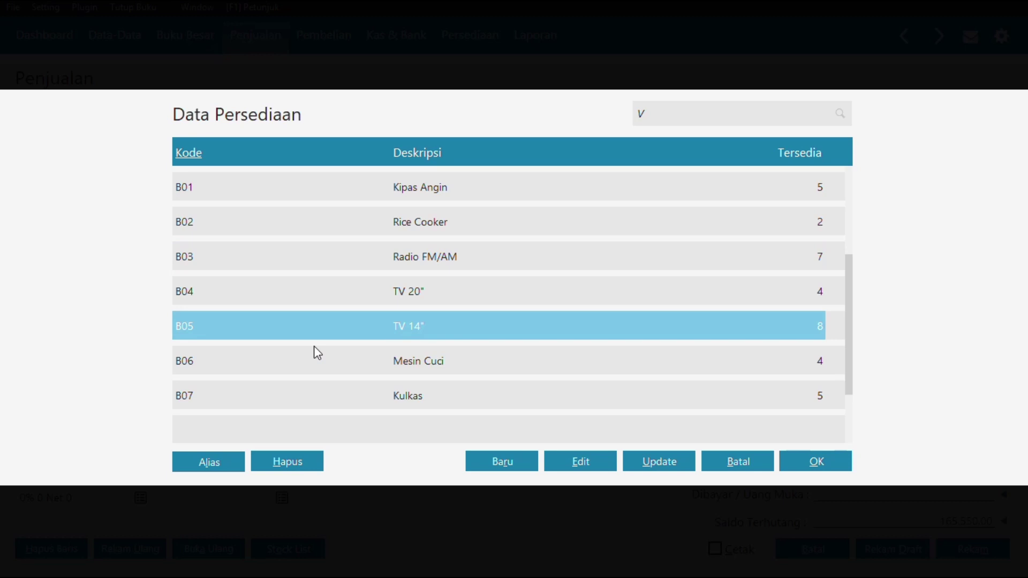
click(805, 456)
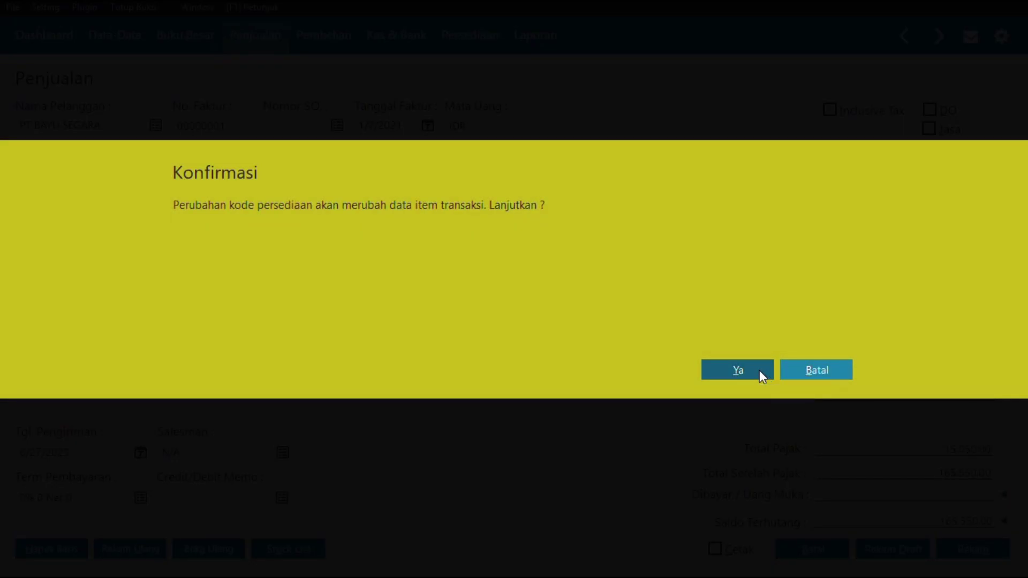
click(760, 371)
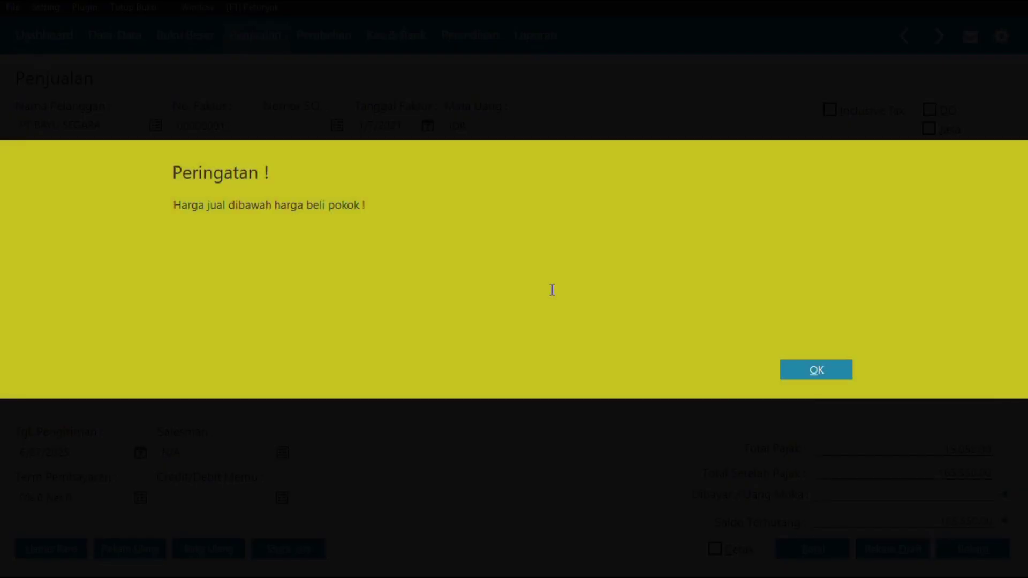
click(793, 372)
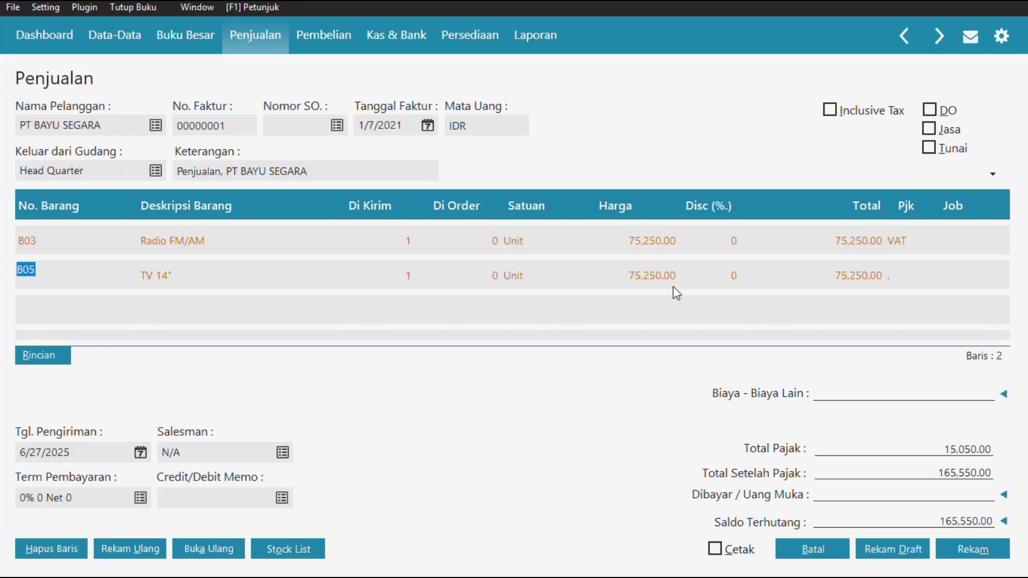
Set the TV 14" line's price (Harga) to 495000.
click(657, 272)
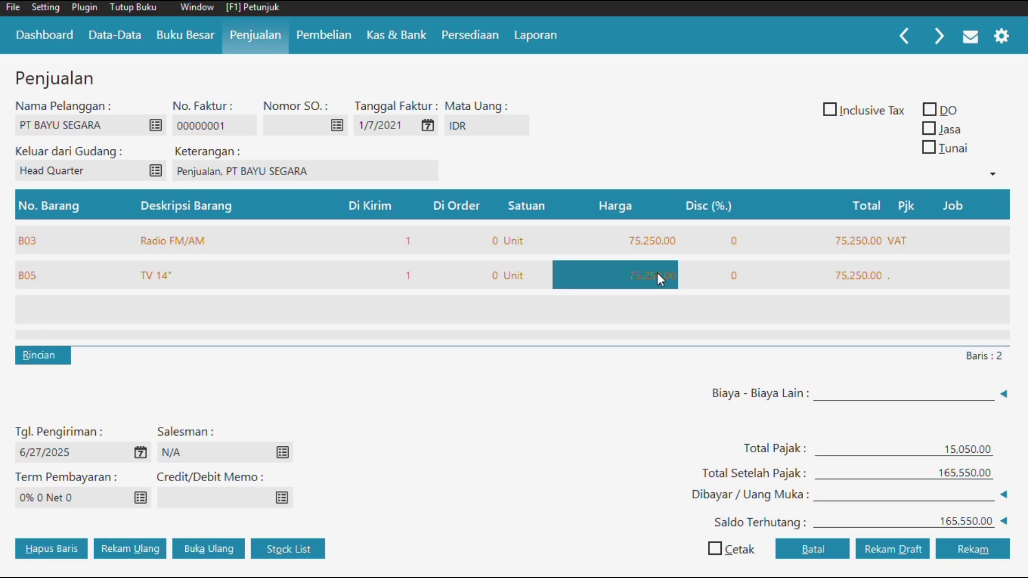
text(4)
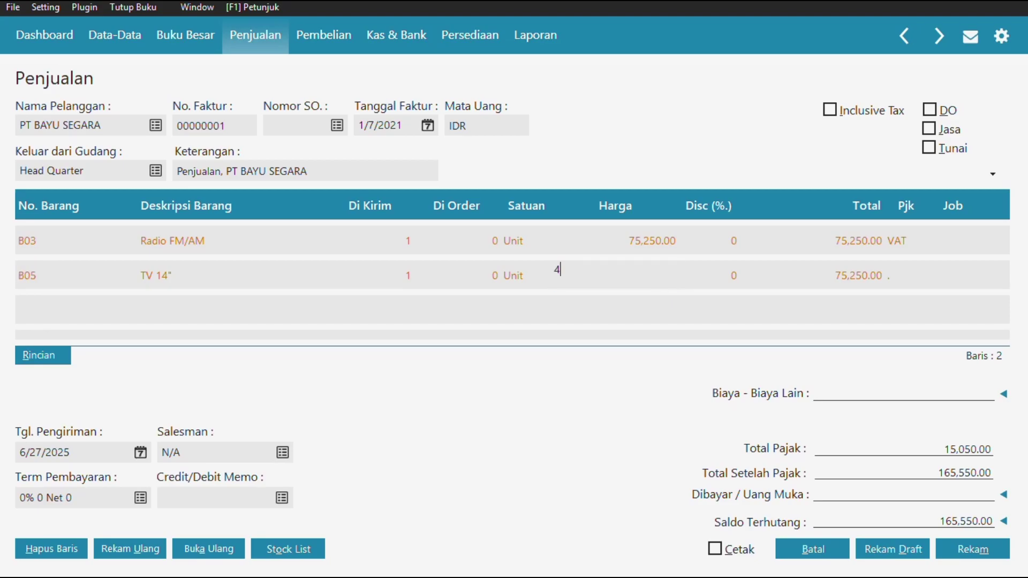
text(95000)
Assign the VAT (Value Added Tax) code to the TV 14" line.
click(890, 277)
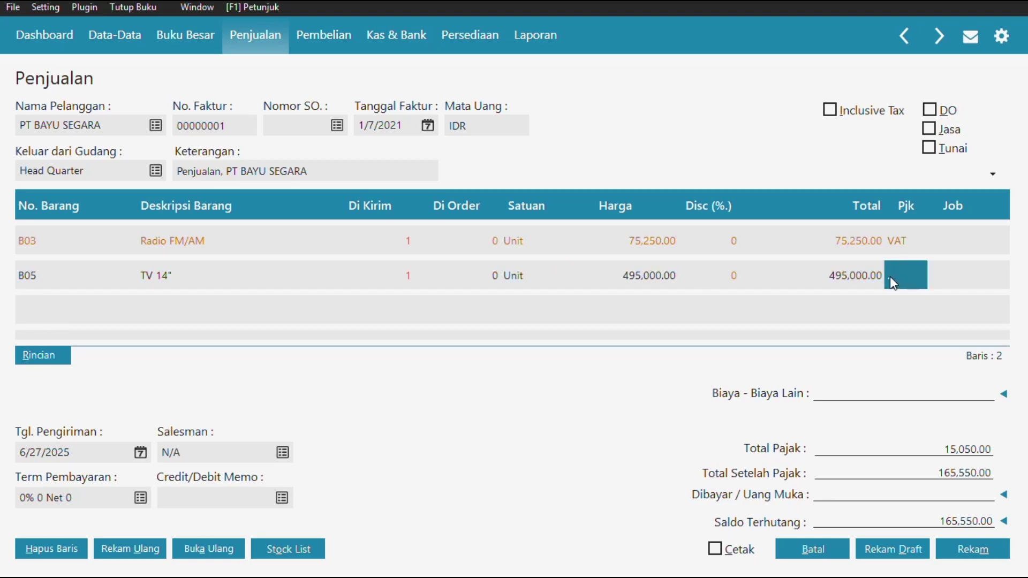
right_click(901, 272)
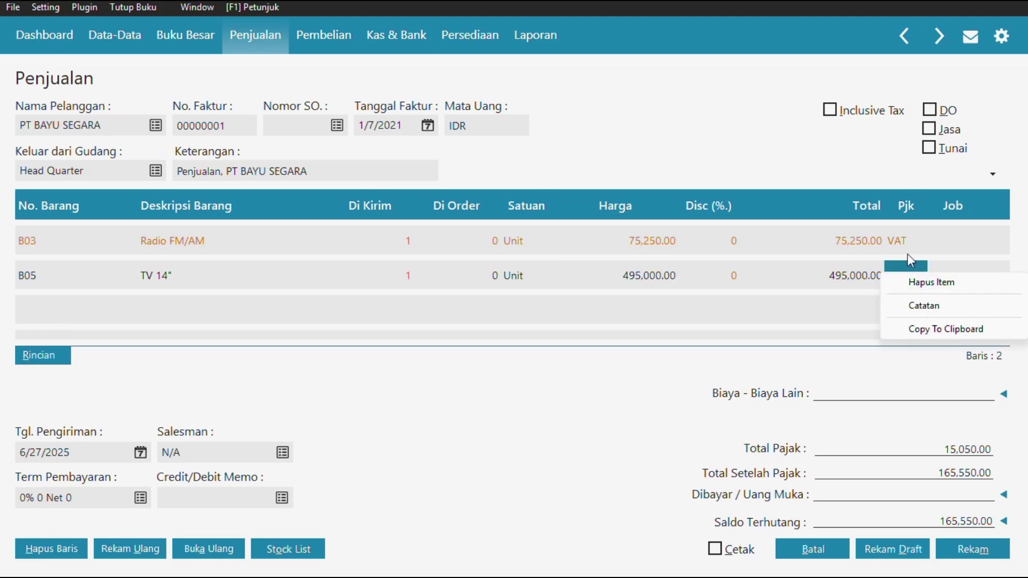
click(911, 255)
click(904, 274)
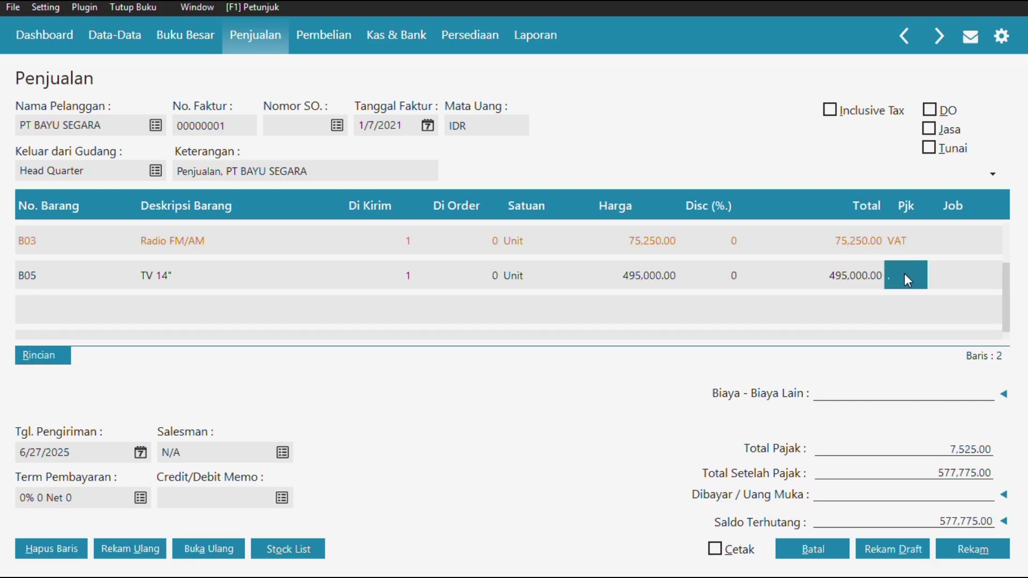
double_click(905, 274)
click(581, 182)
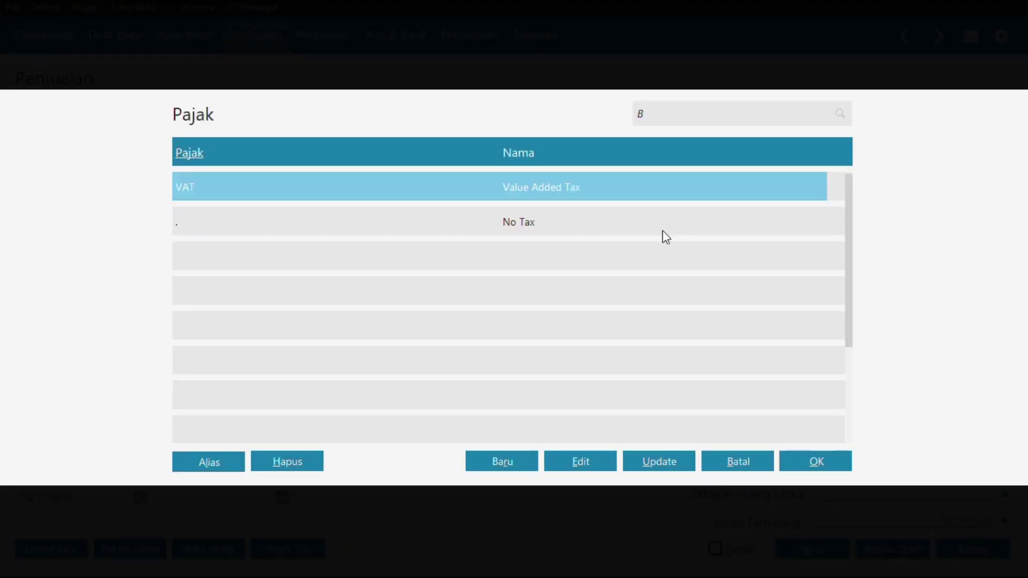
click(836, 466)
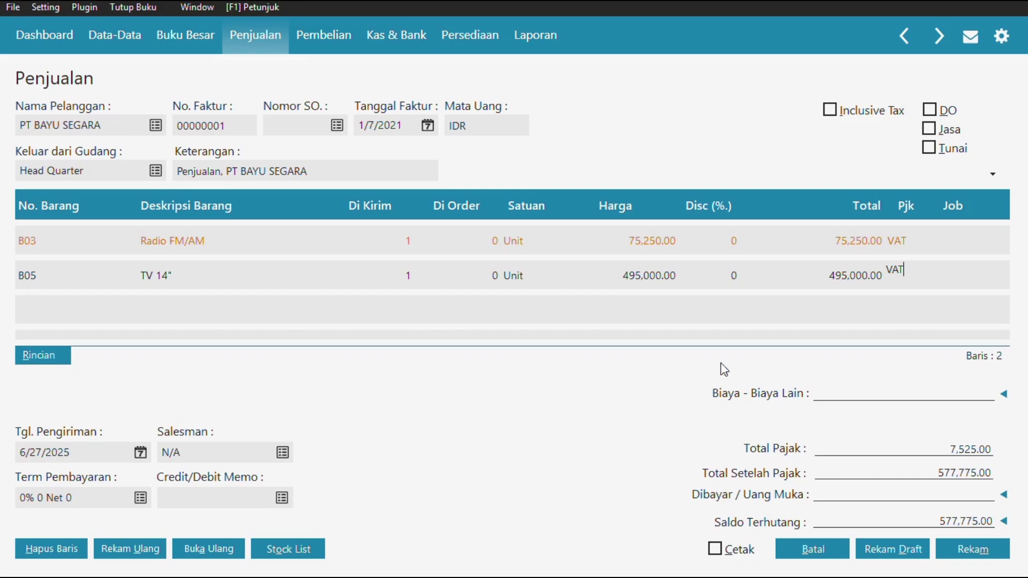
Record the completed sales invoice for PT BAYU SEGARA.
click(470, 239)
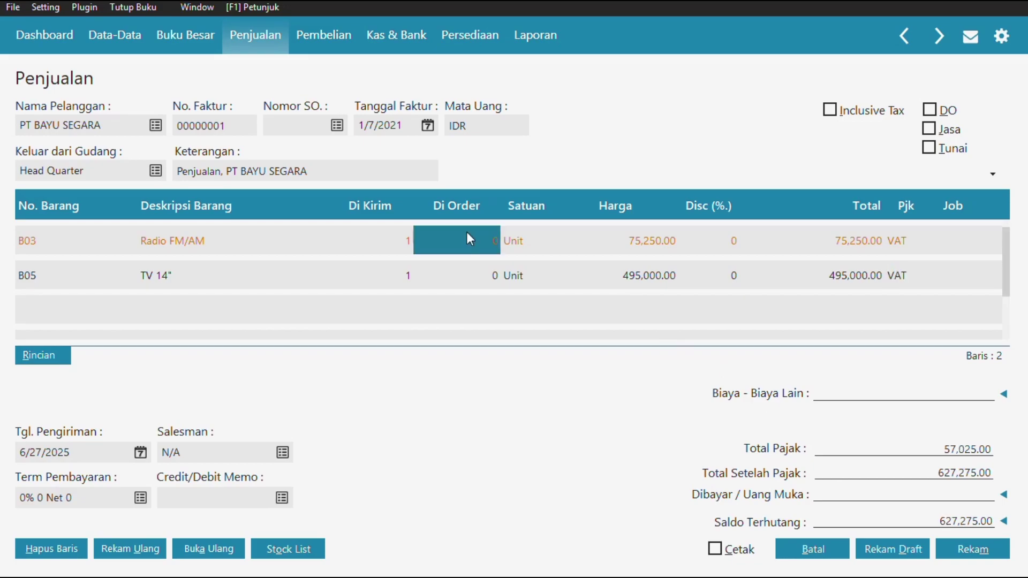
click(204, 240)
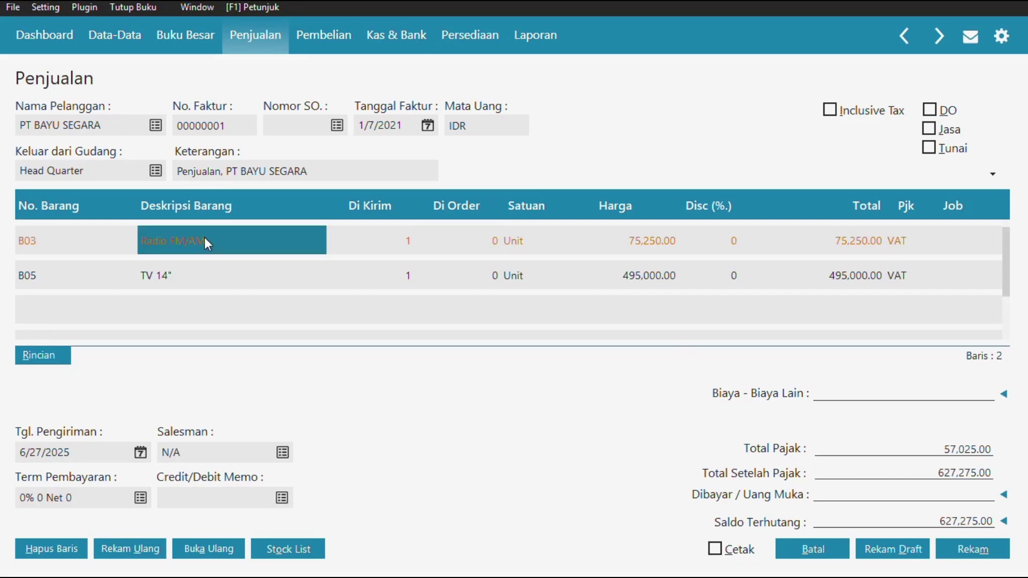
click(236, 243)
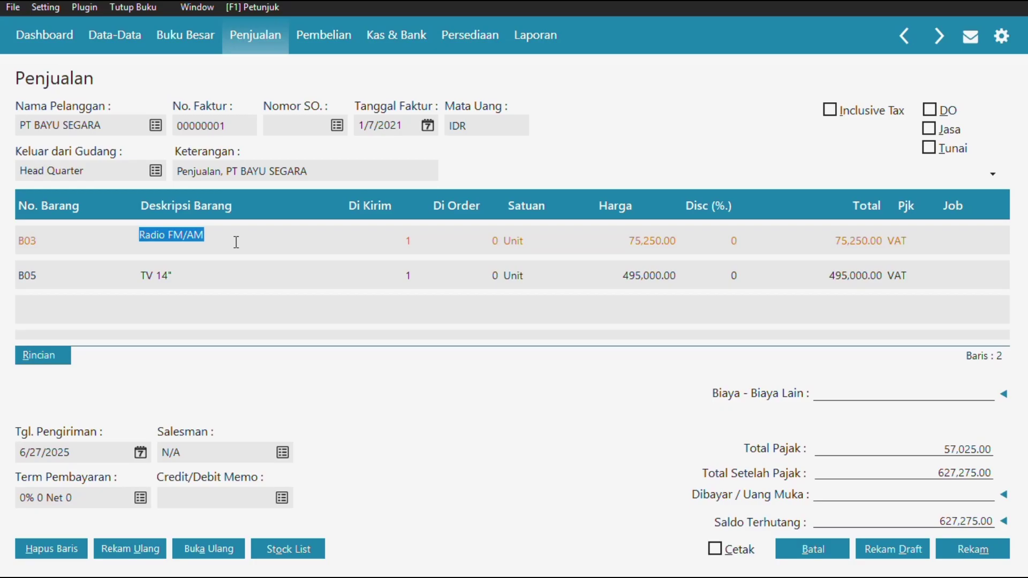
click(982, 557)
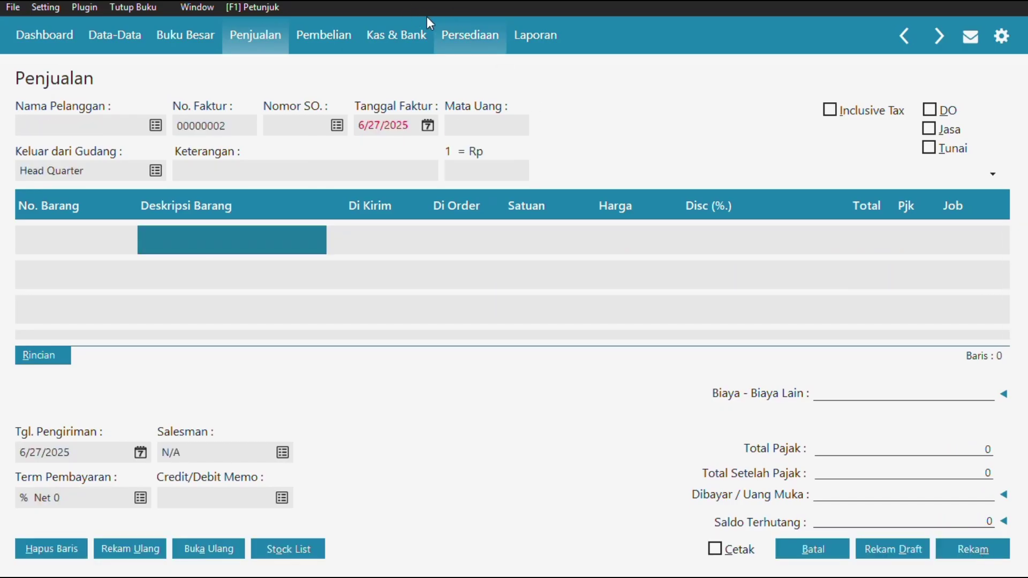
Close the open sales invoice forms and the invoice list, and switch to the purchasing (Pembelian) module.
key(Escape)
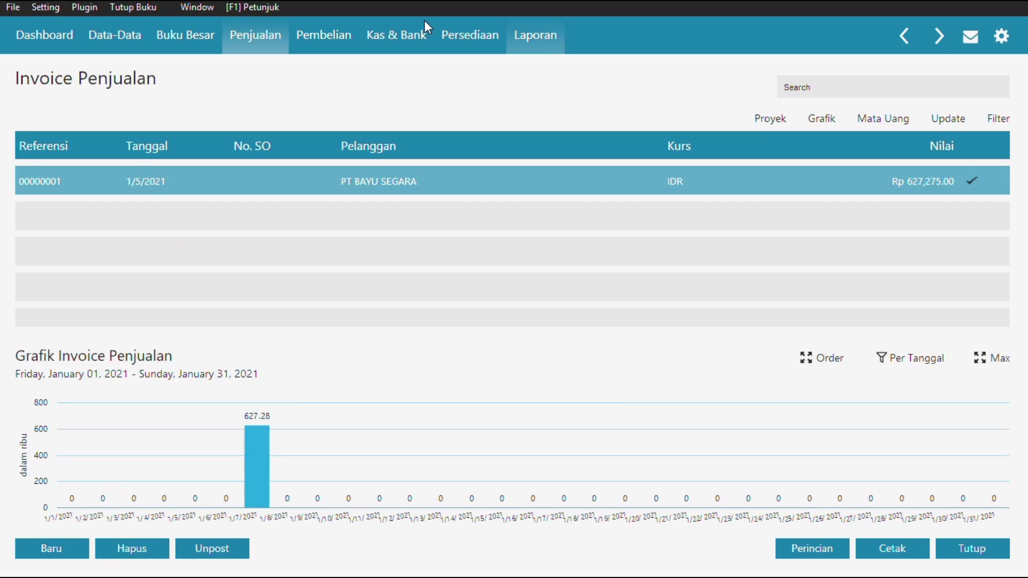
click(954, 554)
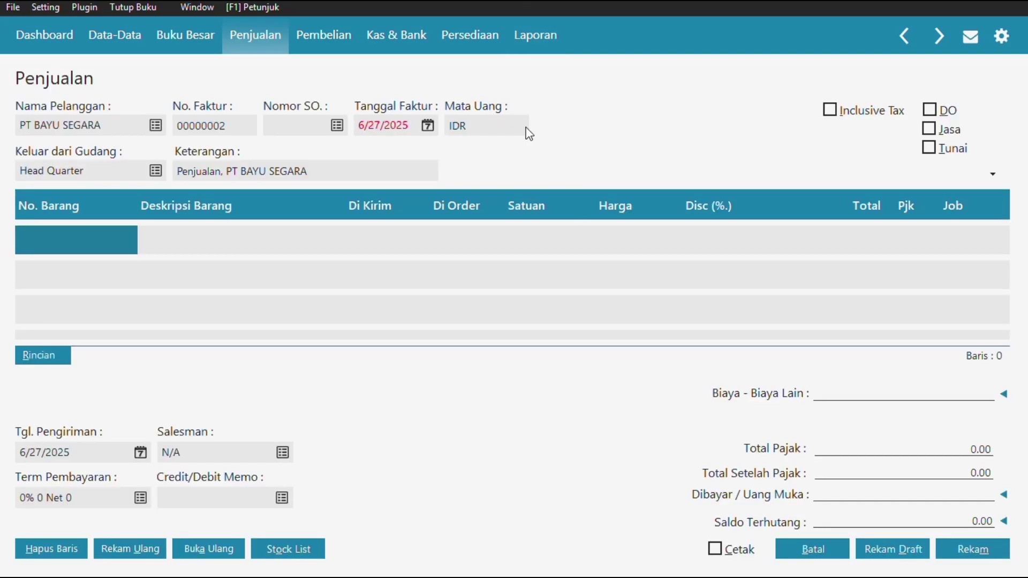
key(Escape)
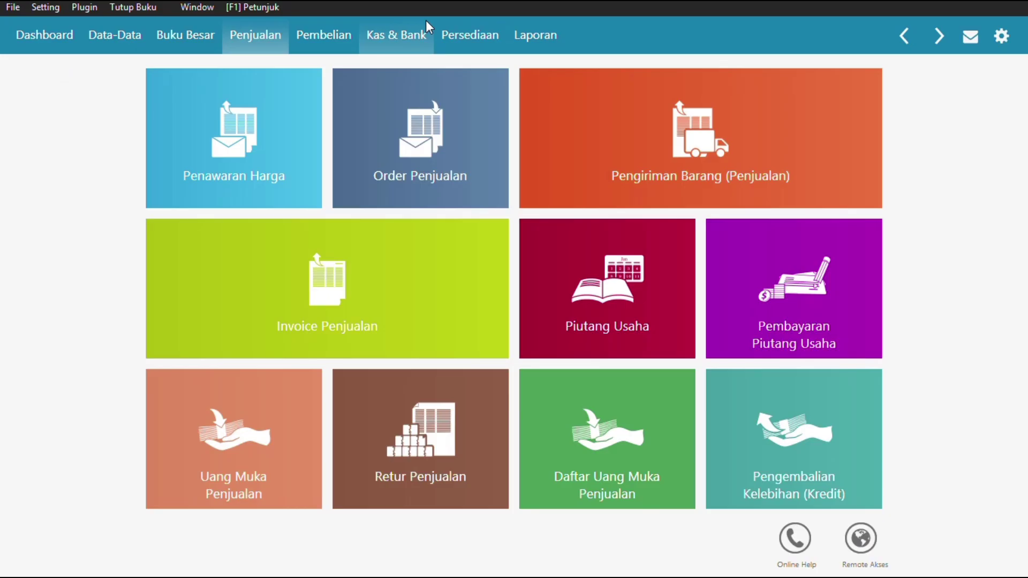
click(338, 39)
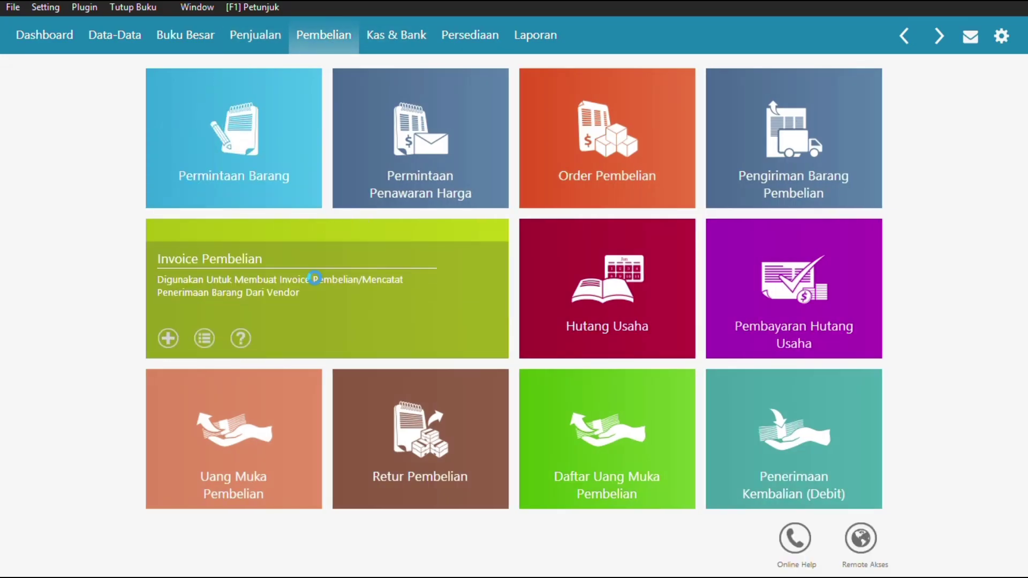
Start a new purchase invoice (Penerimaan Barang) and open its vendor list.
click(317, 286)
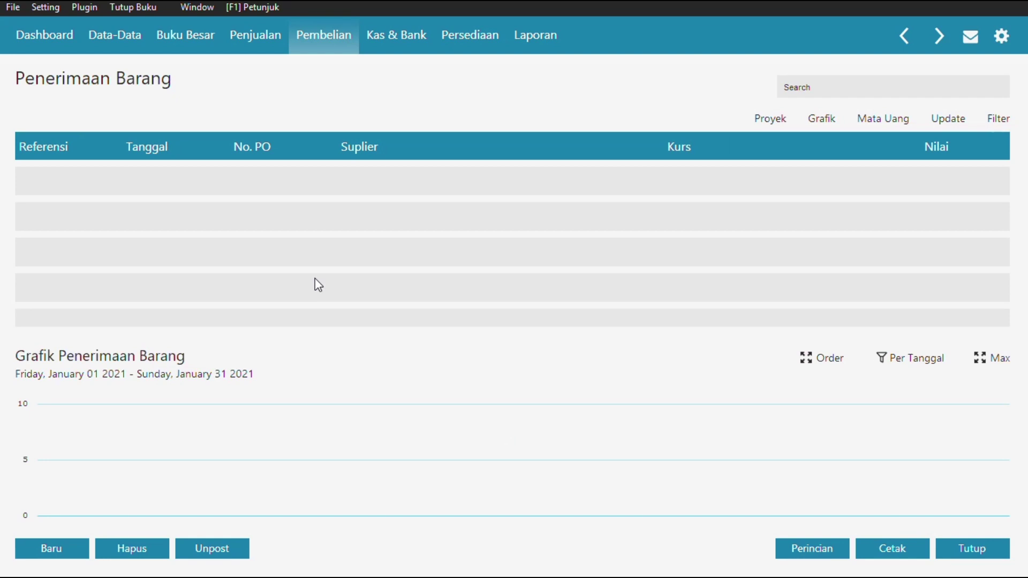
click(51, 549)
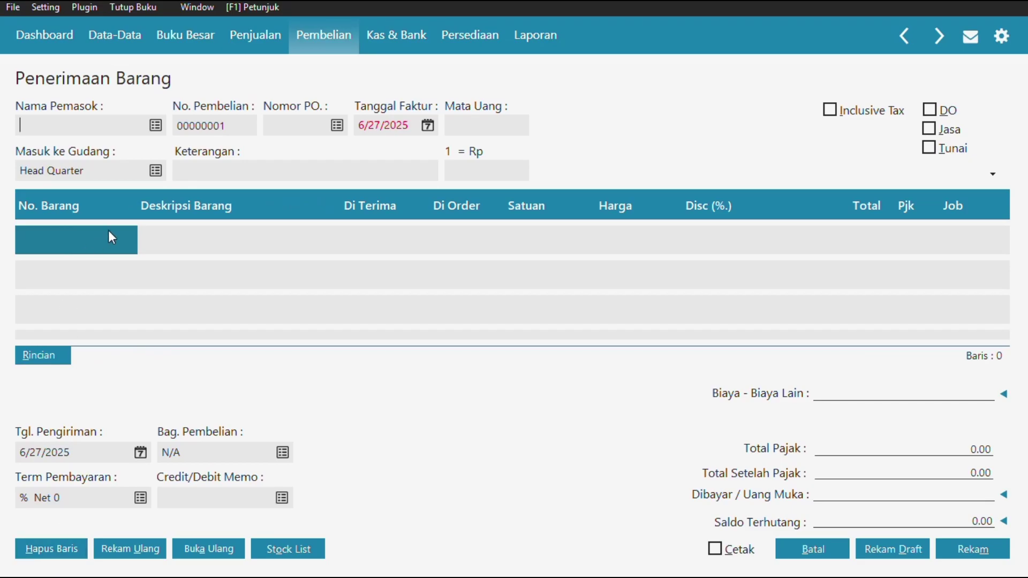
click(156, 129)
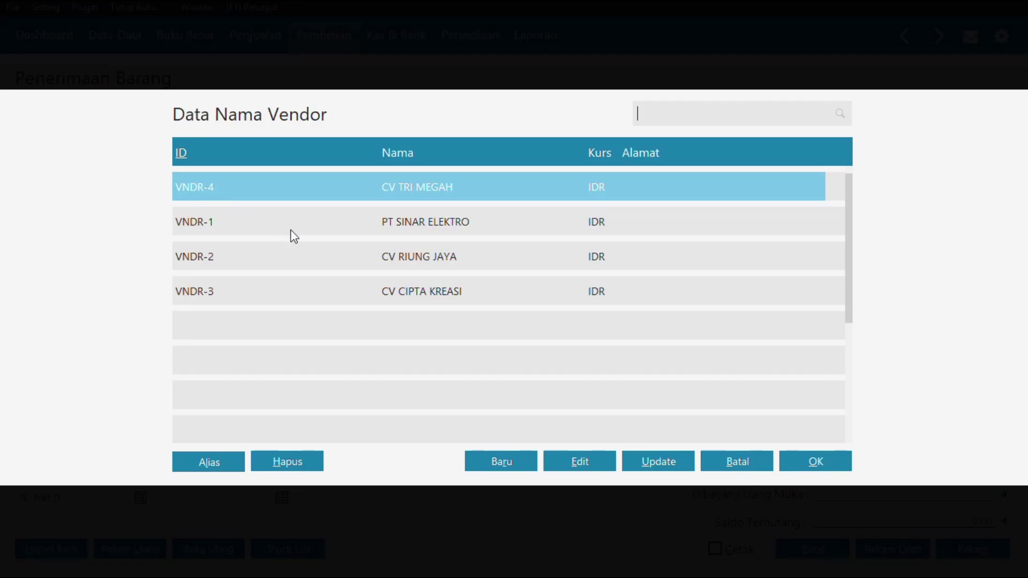
Create a new vendor named PT LANCAR JAYA and save it despite the incomplete NPWP/NIK.
click(495, 463)
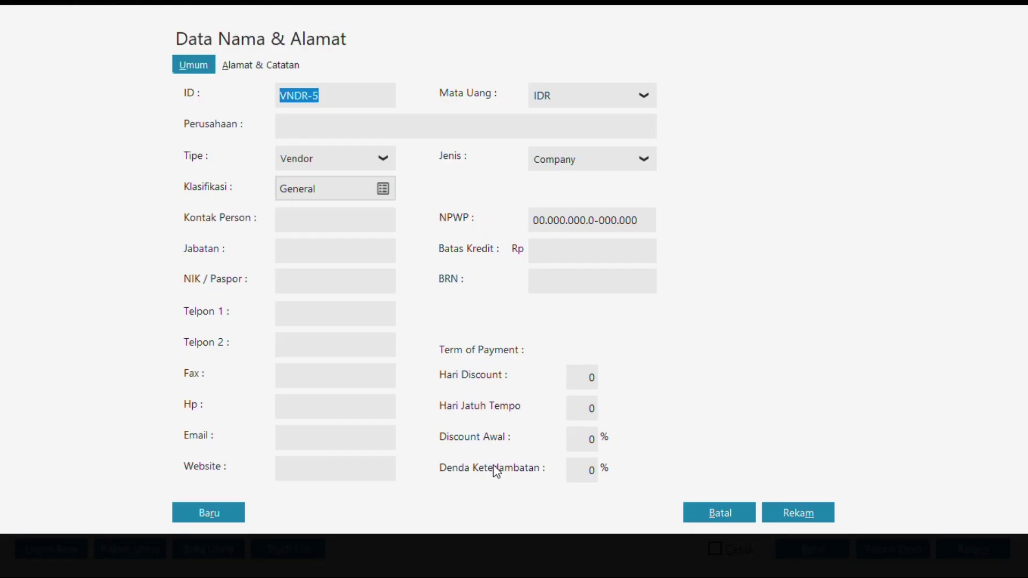
click(352, 136)
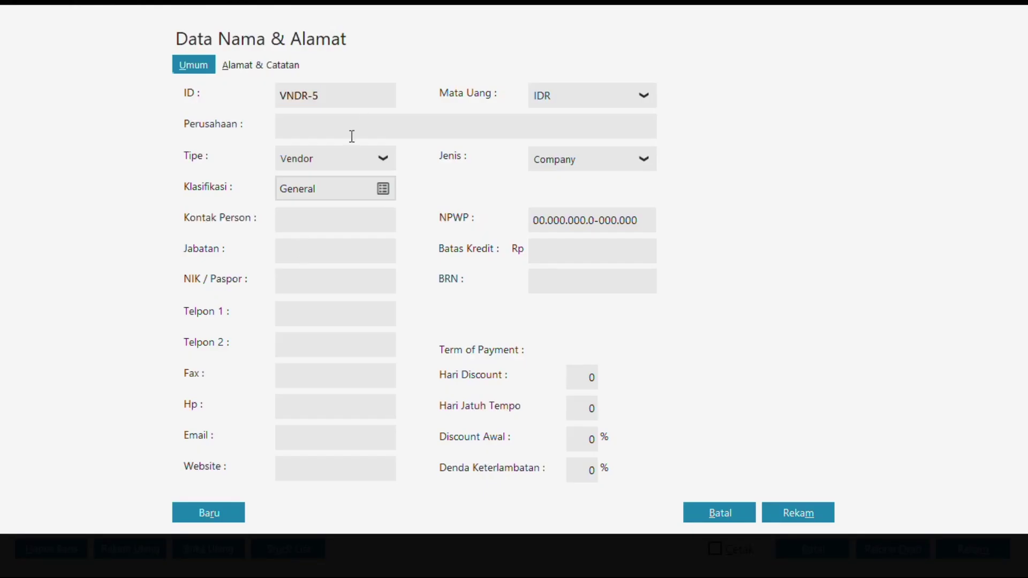
text(PT LANCAR JAYA)
click(801, 505)
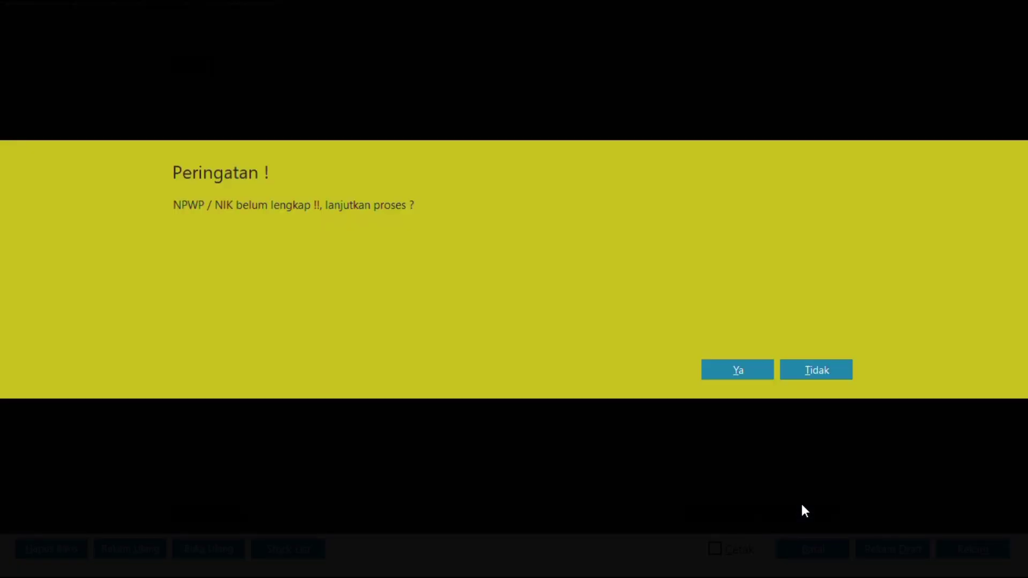
click(745, 370)
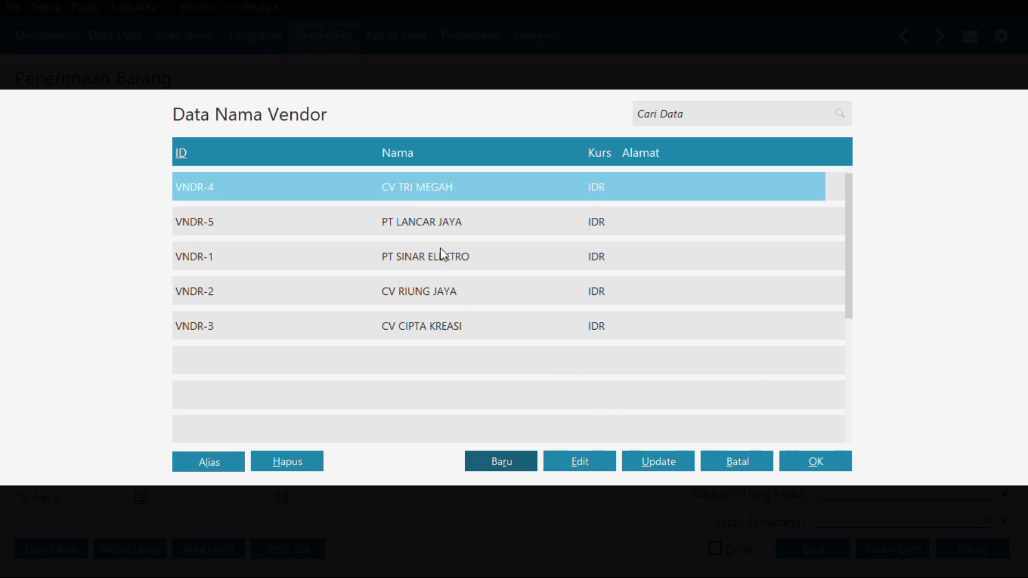
Choose PT LANCAR JAYA as the supplier of the purchase invoice.
scroll(443, 246, down, 1)
click(440, 230)
click(817, 461)
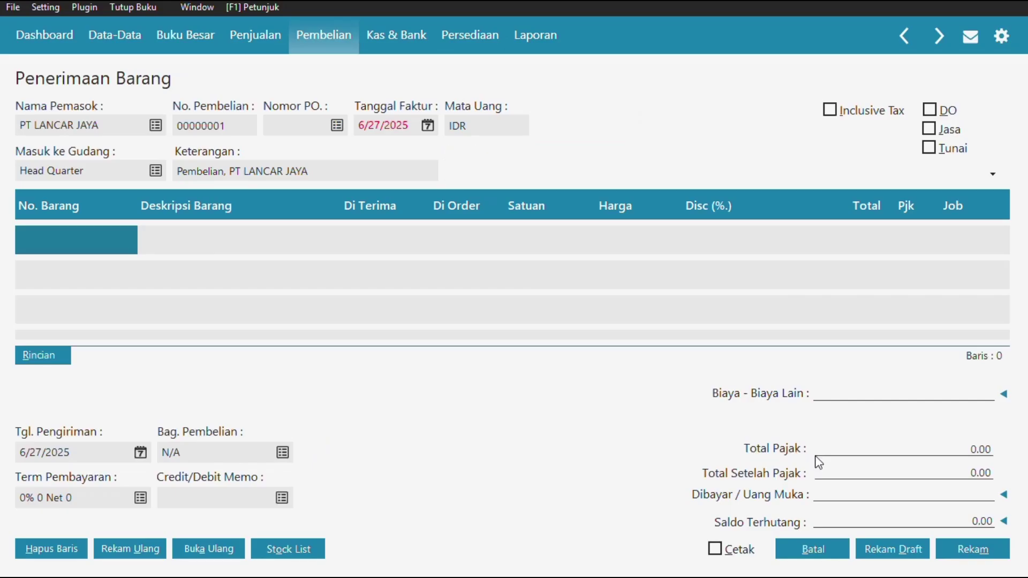
click(366, 125)
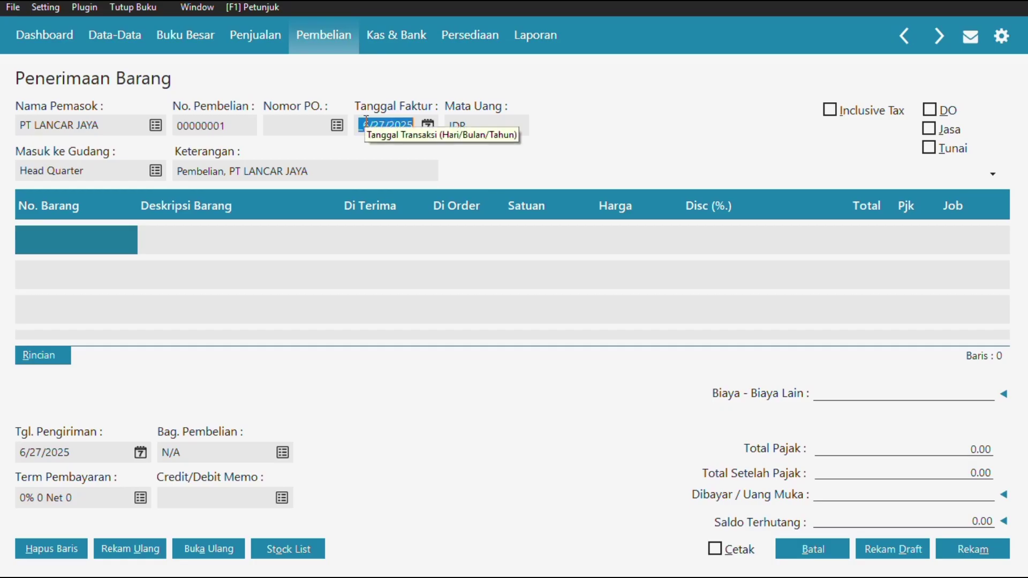
click(366, 123)
text(1/27)
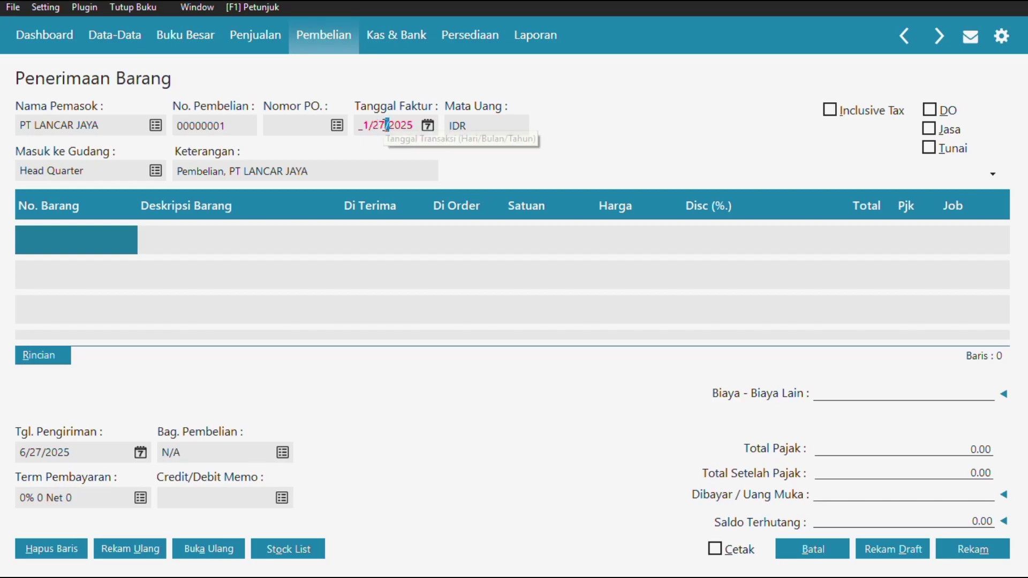
click(381, 125)
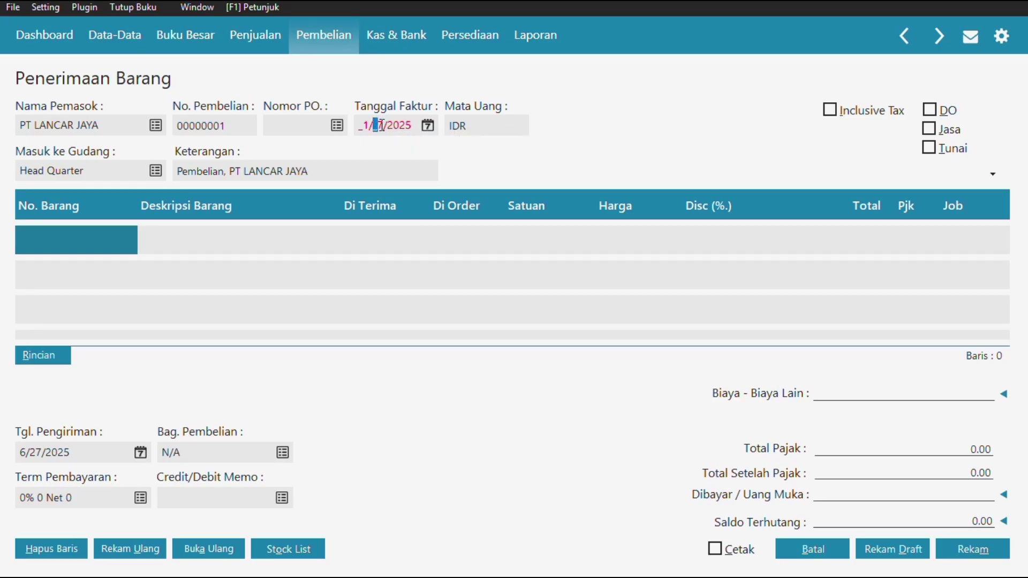
key(BackSpace)
key(BackSpace)
Set the invoice date (Tanggal Faktur) to January 8, 2021 using the calendar.
click(435, 127)
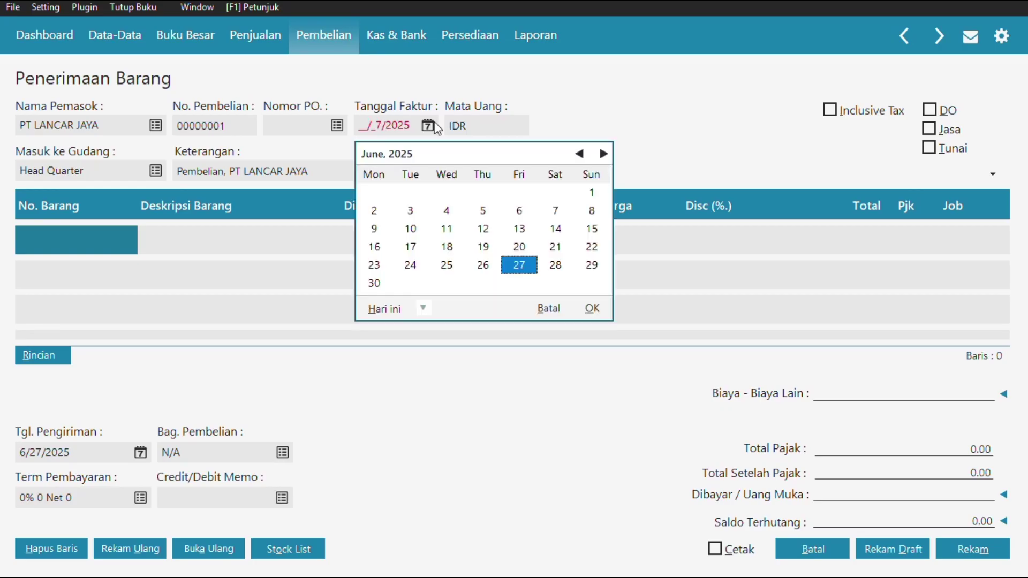
click(580, 154)
click(580, 154)
click(580, 154)
triple_click(580, 154)
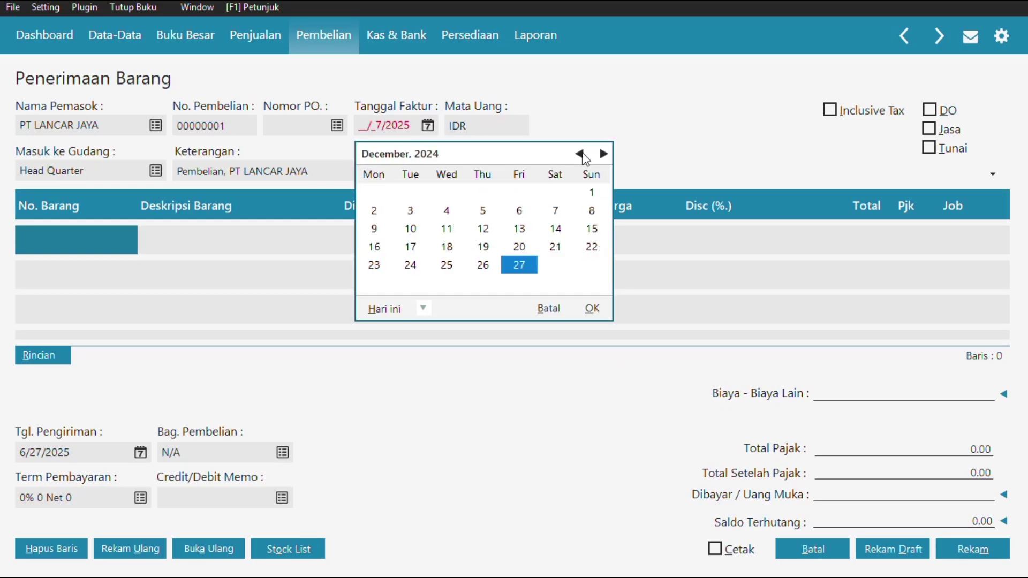
triple_click(580, 155)
triple_click(580, 155)
triple_click(580, 154)
double_click(580, 154)
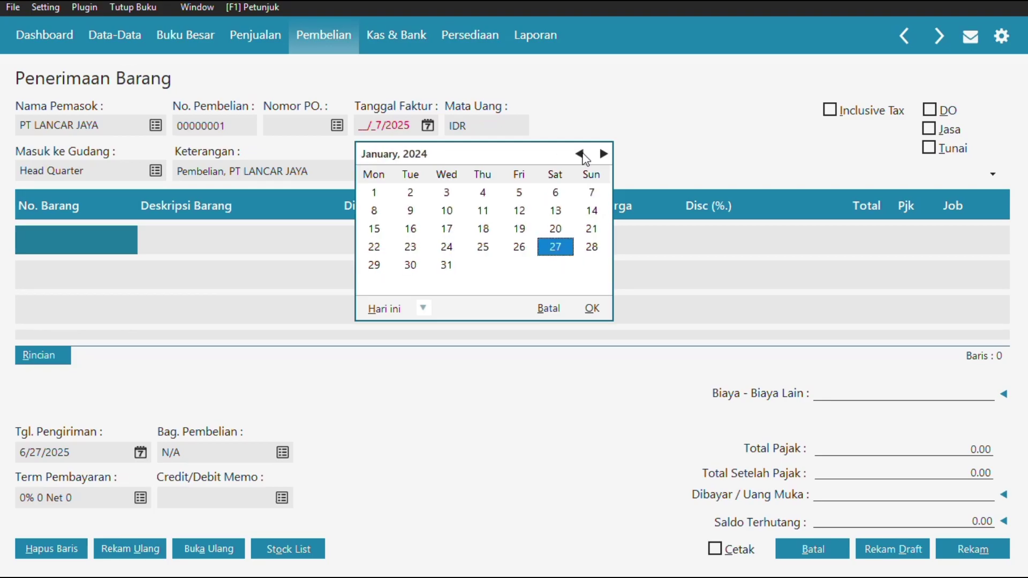
triple_click(580, 154)
double_click(580, 154)
double_click(580, 155)
double_click(580, 154)
triple_click(580, 154)
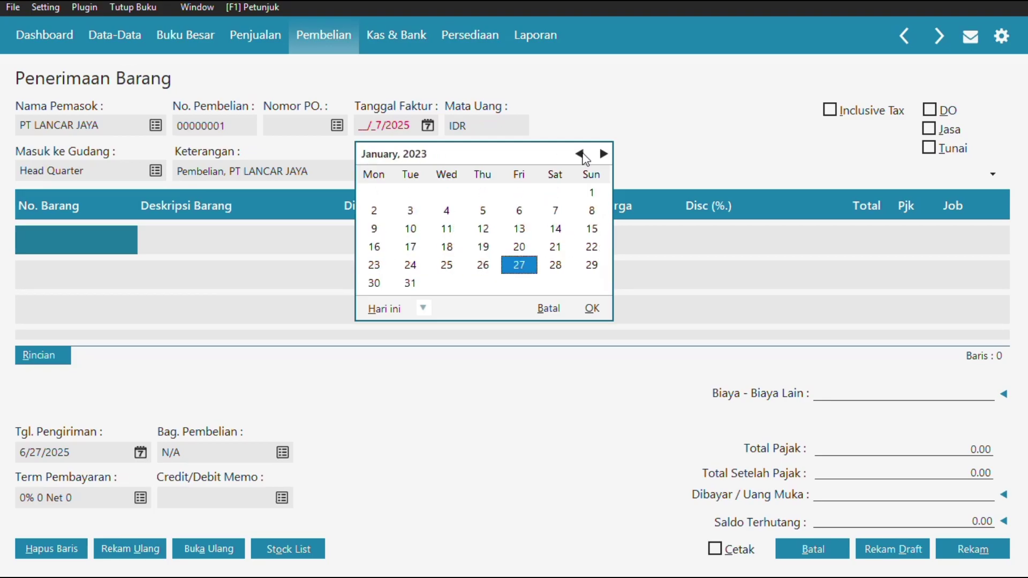
double_click(581, 154)
triple_click(580, 155)
double_click(580, 154)
double_click(580, 154)
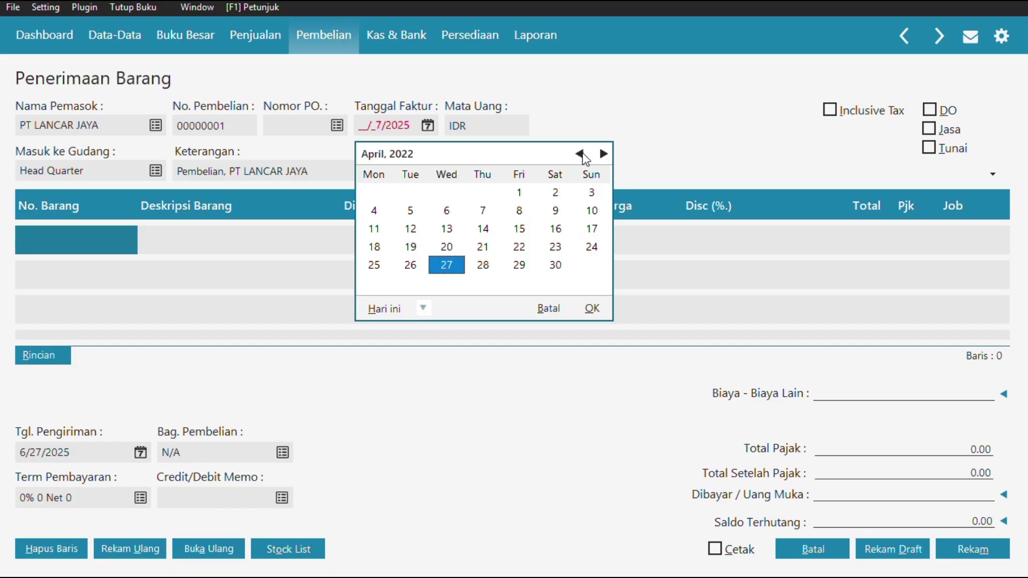
double_click(580, 154)
double_click(580, 154)
double_click(580, 154)
click(580, 155)
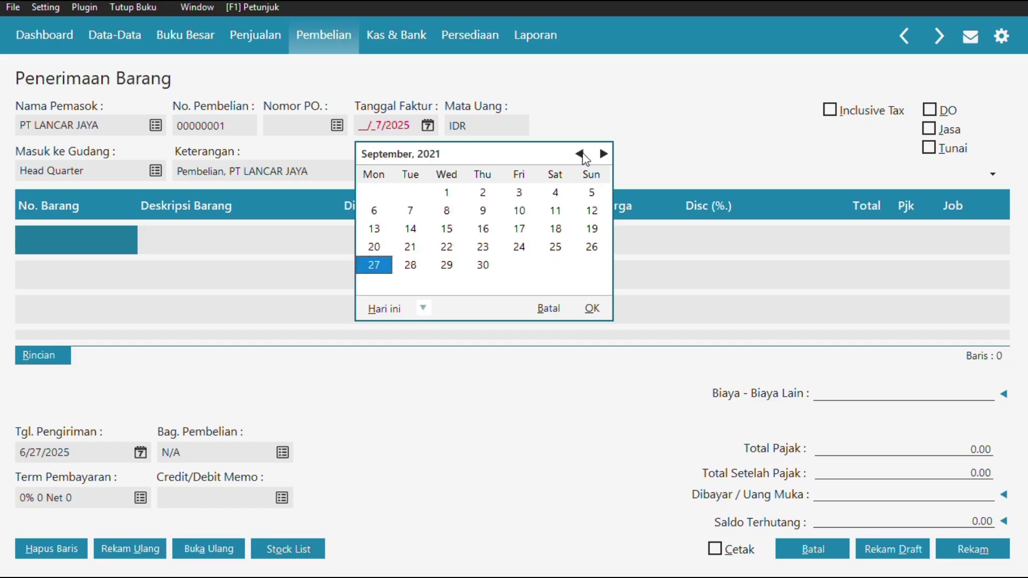
triple_click(580, 155)
double_click(580, 154)
click(581, 154)
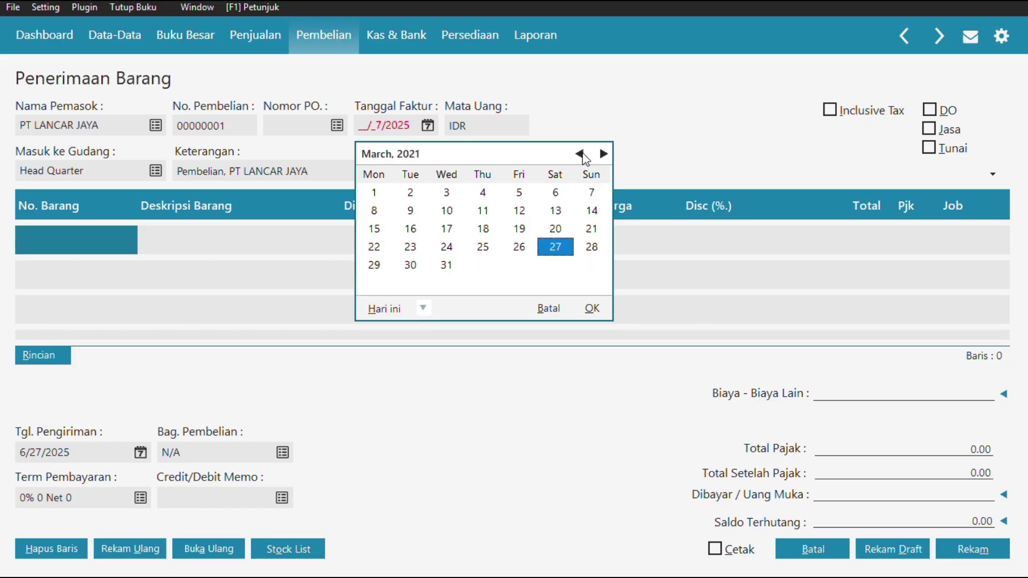
triple_click(580, 155)
click(603, 155)
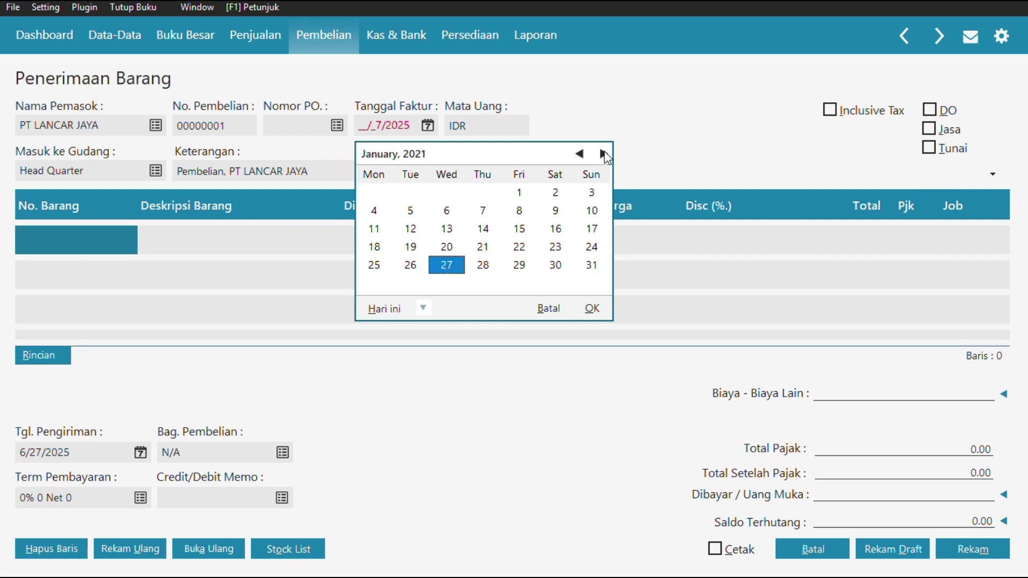
click(520, 210)
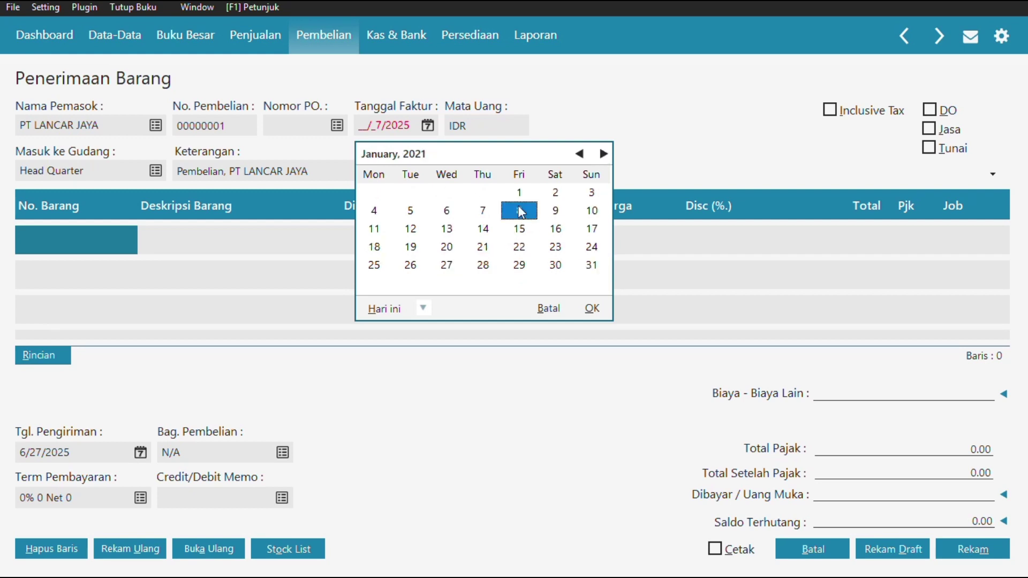
click(592, 308)
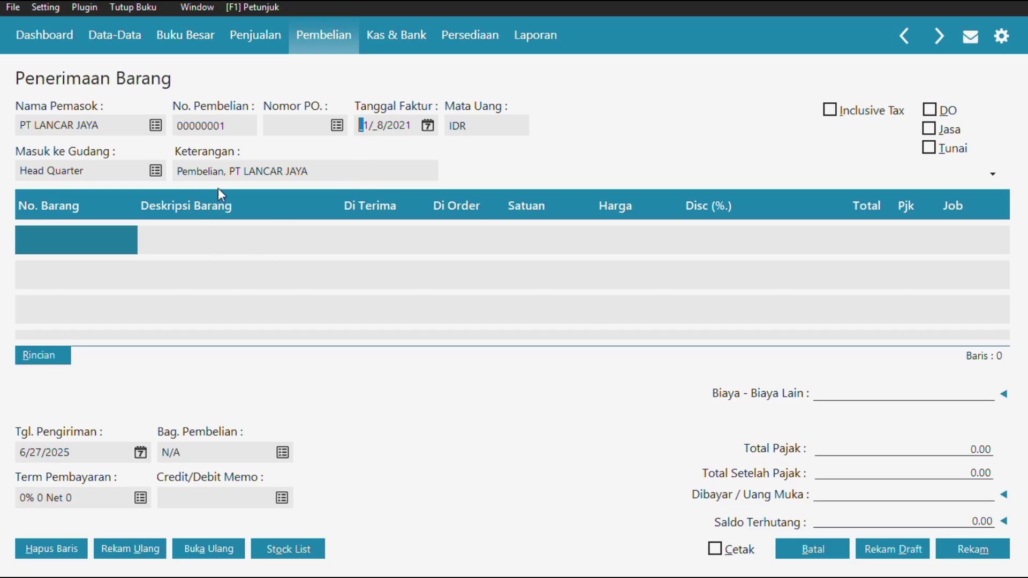
Set the delivery date (Tgl. Pengiriman) to 01/08/2021.
click(72, 452)
key(shift+Home)
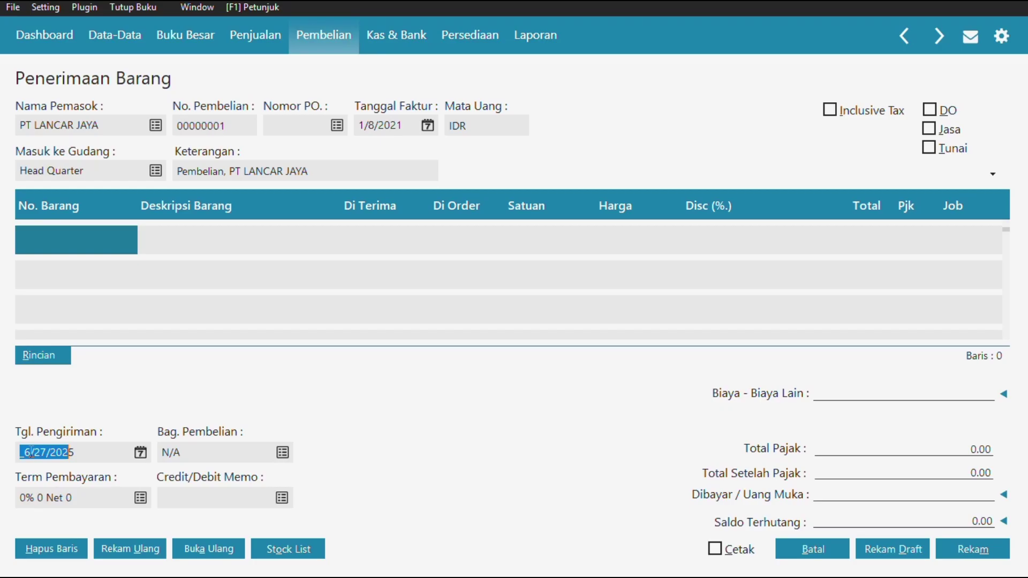
key(BackSpace)
text(01/0)
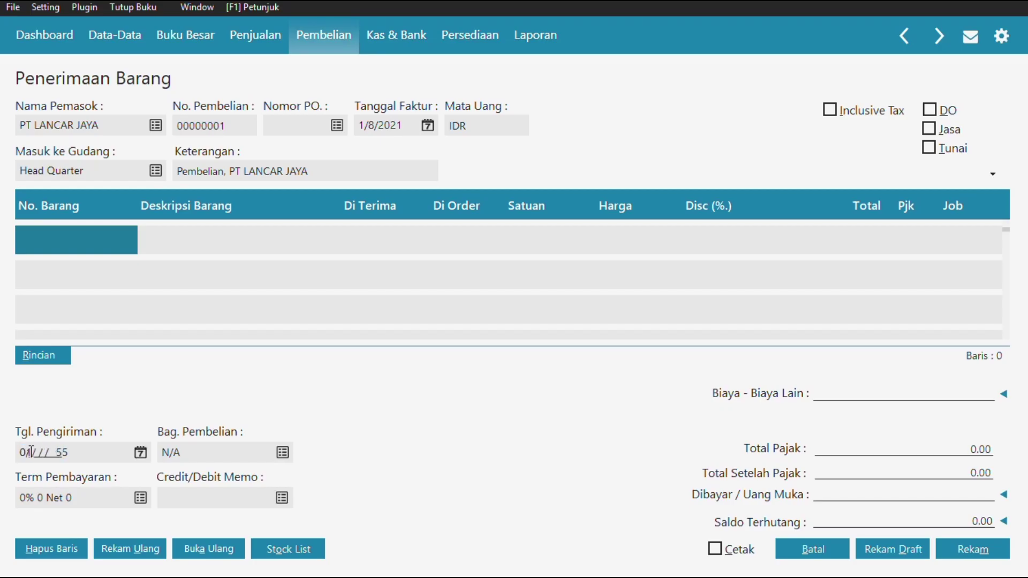
text(8/2021)
Add item B01 Kipas Angin to the first line of the purchase invoice.
click(44, 240)
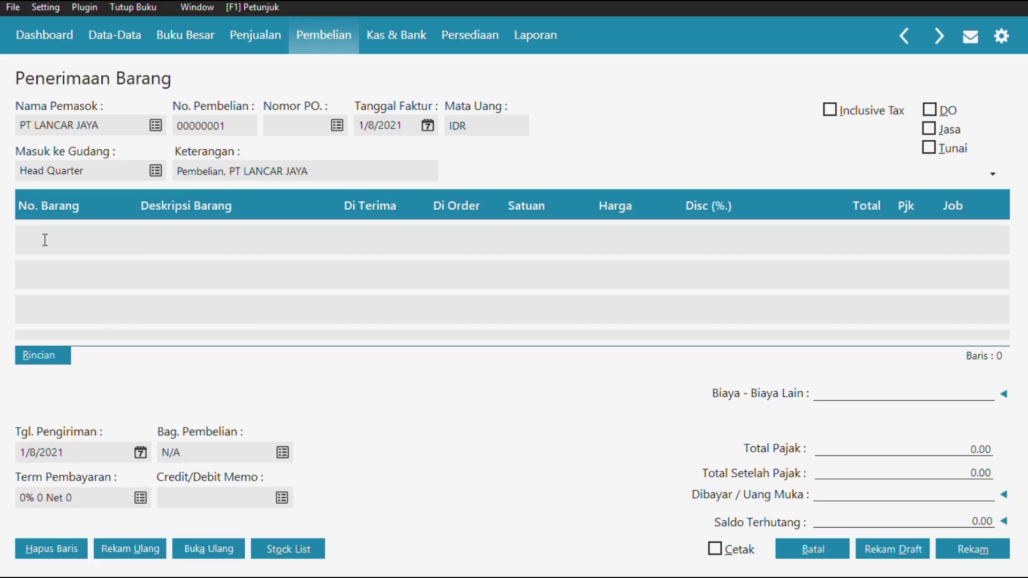
text(H)
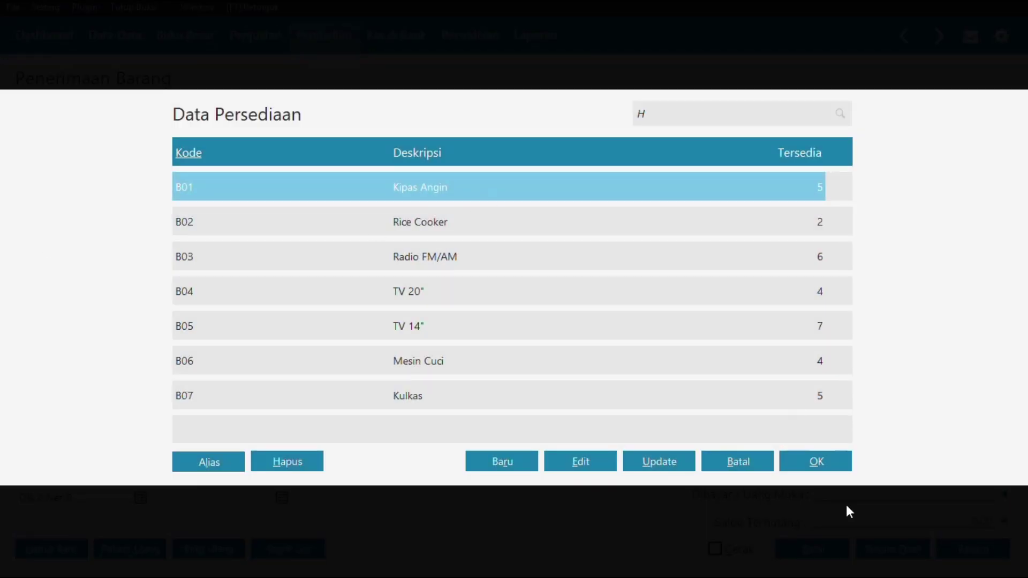
click(830, 458)
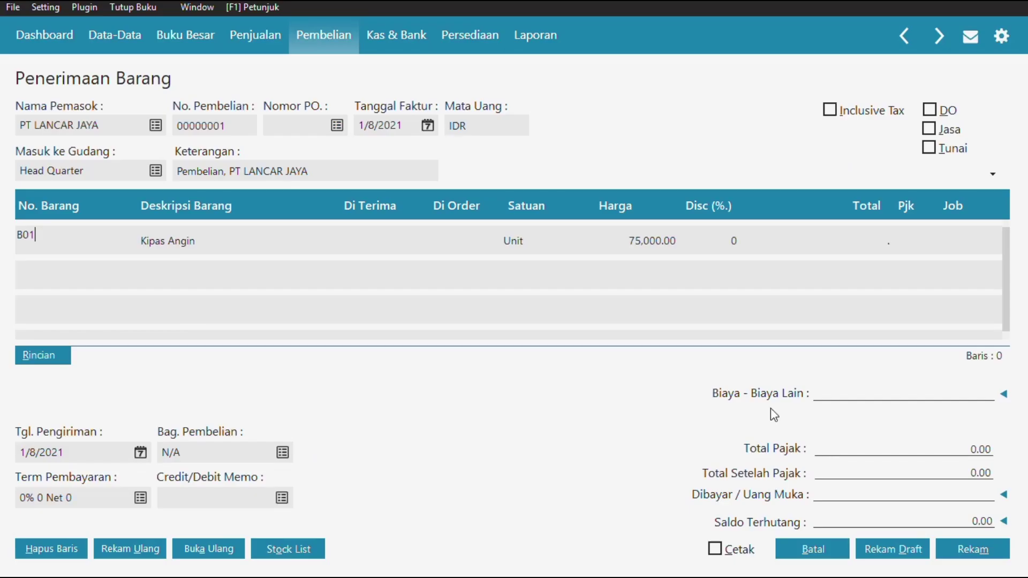
Set the received quantity (Di Terima) of the Kipas Angin line to 10.
click(369, 242)
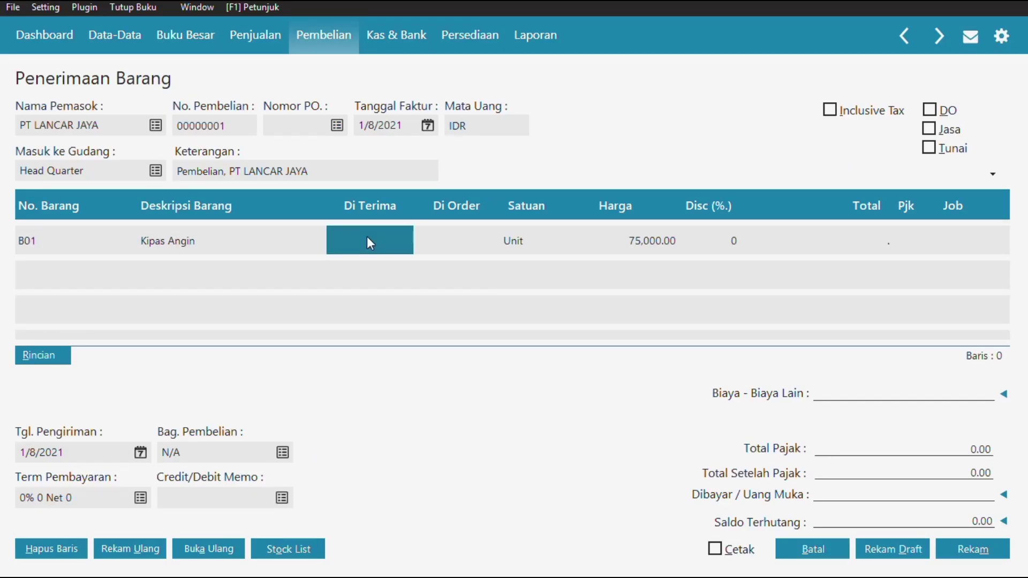
click(369, 239)
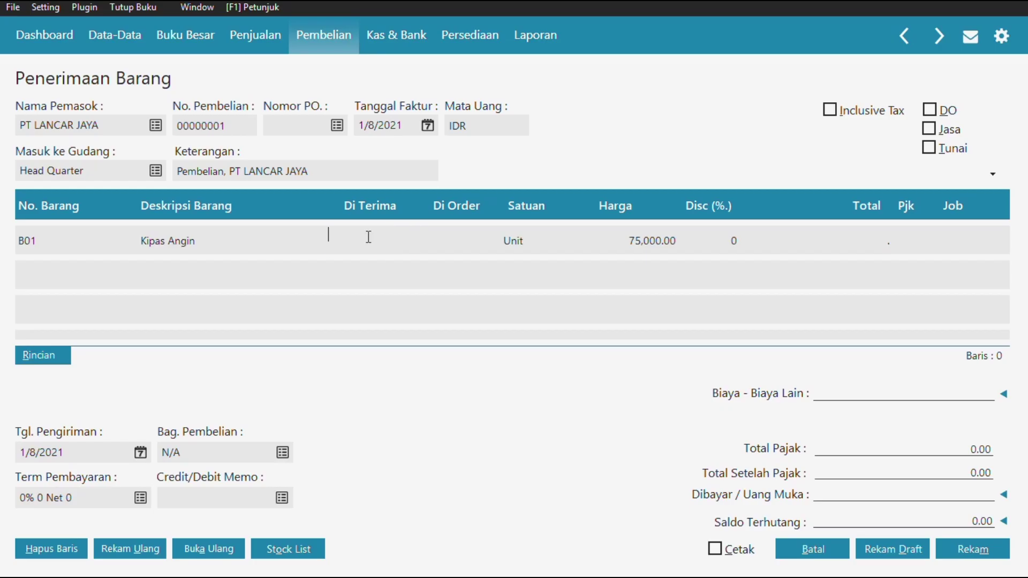
text(10)
click(50, 271)
text(10)
click(528, 250)
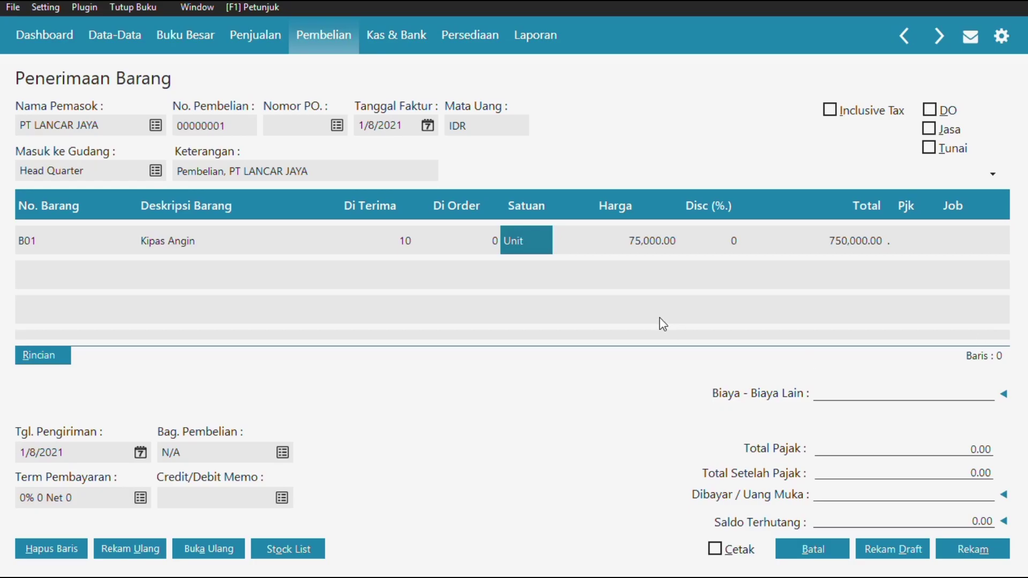
Set the price (Harga) of the Kipas Angin line to 73000.
click(645, 246)
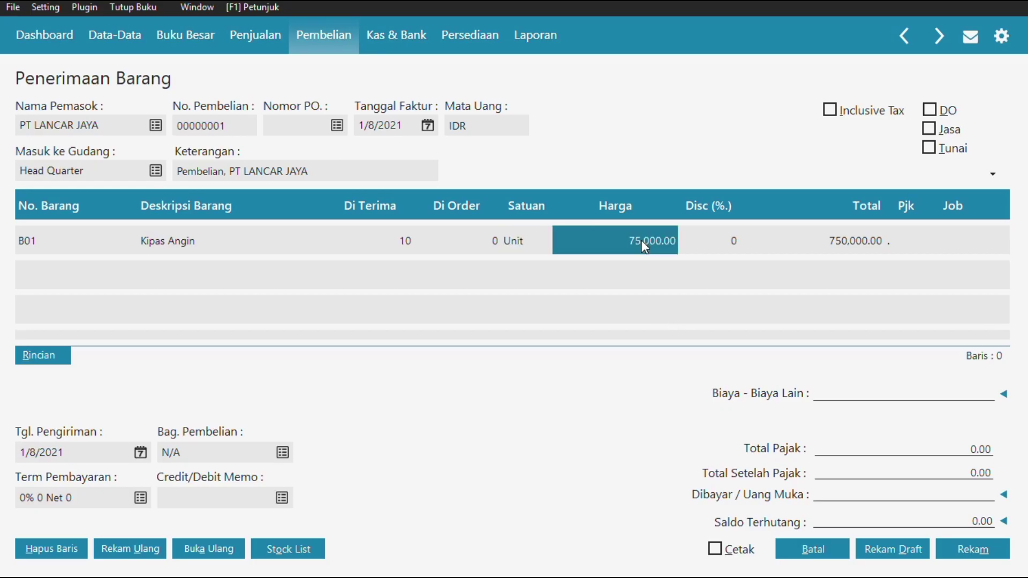
text(73)
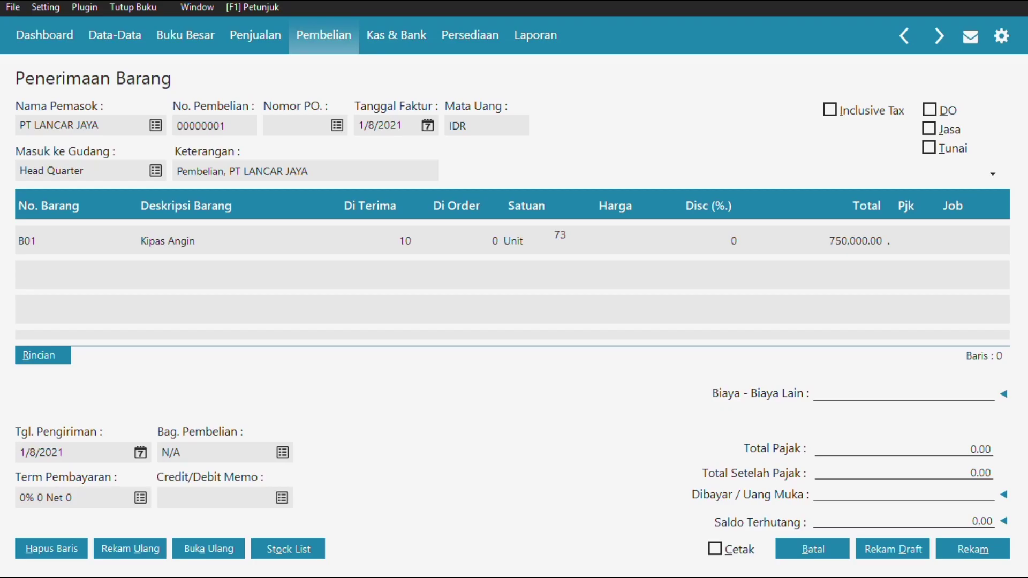
text(000)
key(Return)
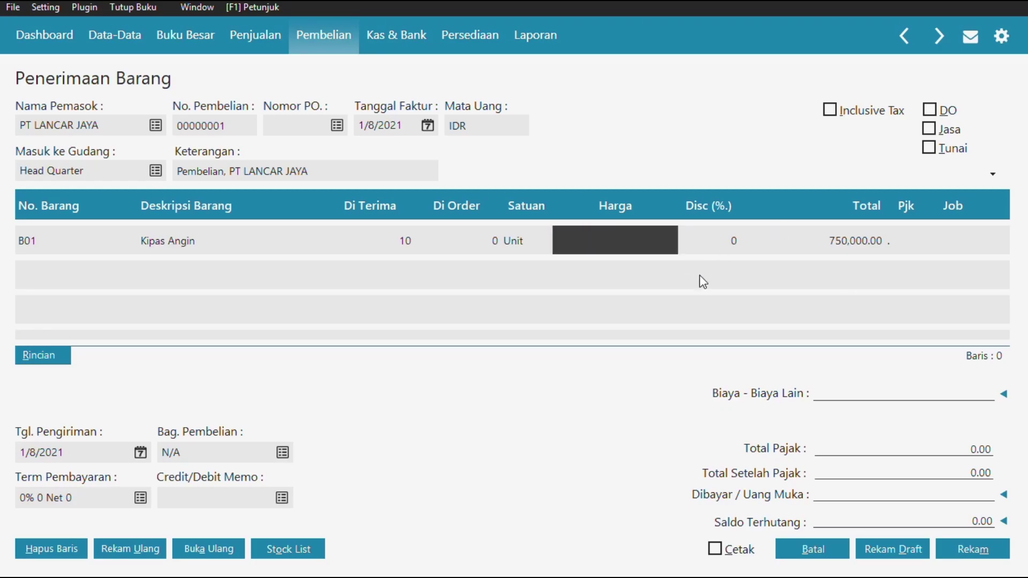
text(7)
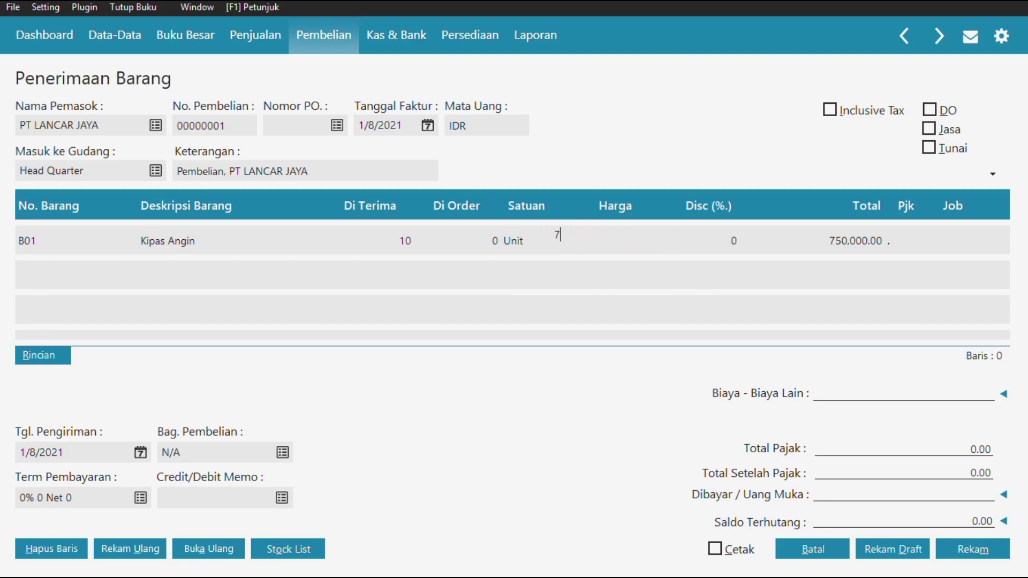
text(3000)
key(Return)
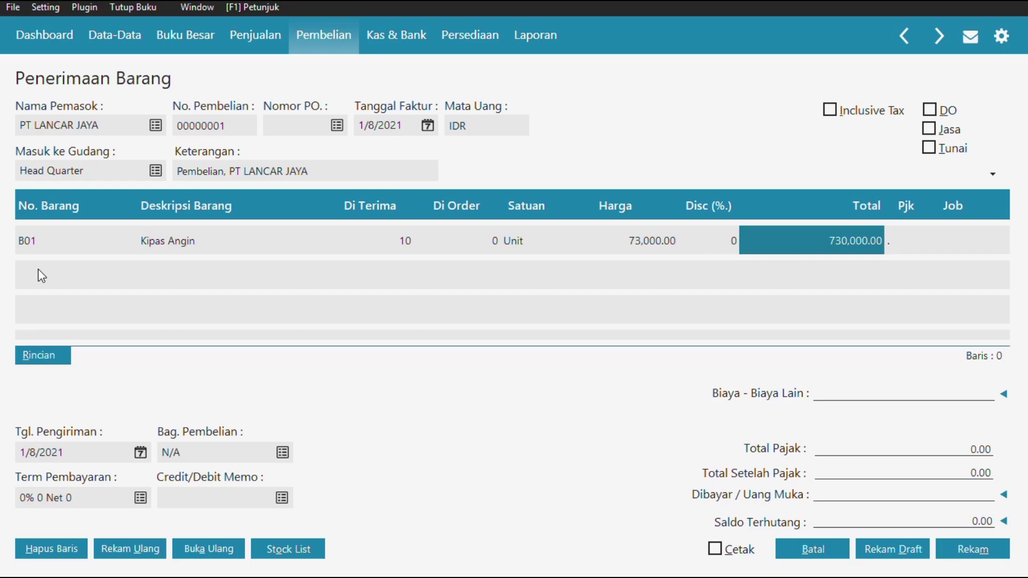
Add item B02 Rice Cooker to the second line of the purchase invoice.
key(Down)
key(Left)
key(Left)
key(Left)
key(Left)
key(Left)
key(Left)
key(Left)
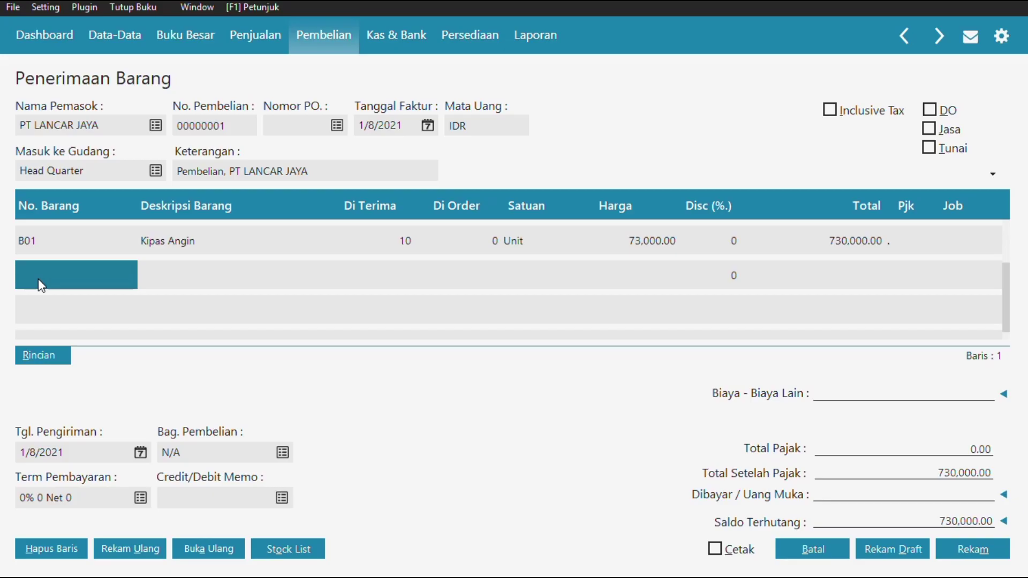
text(B)
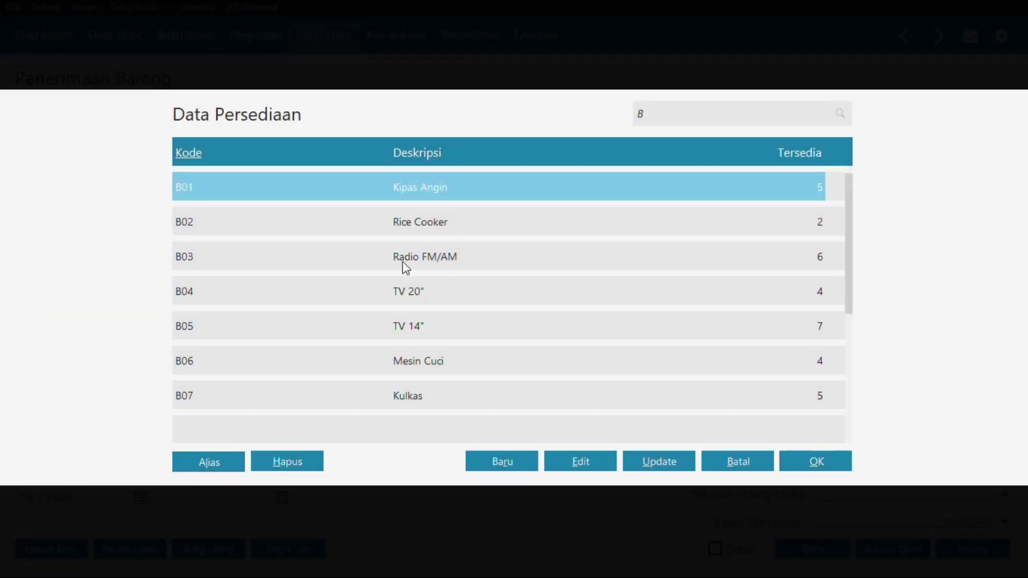
click(437, 223)
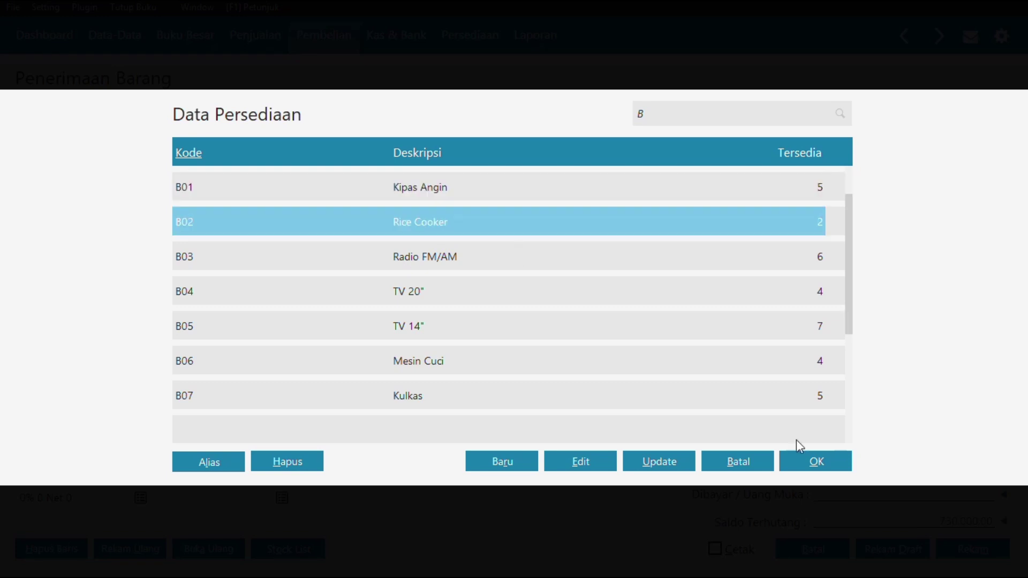
click(802, 457)
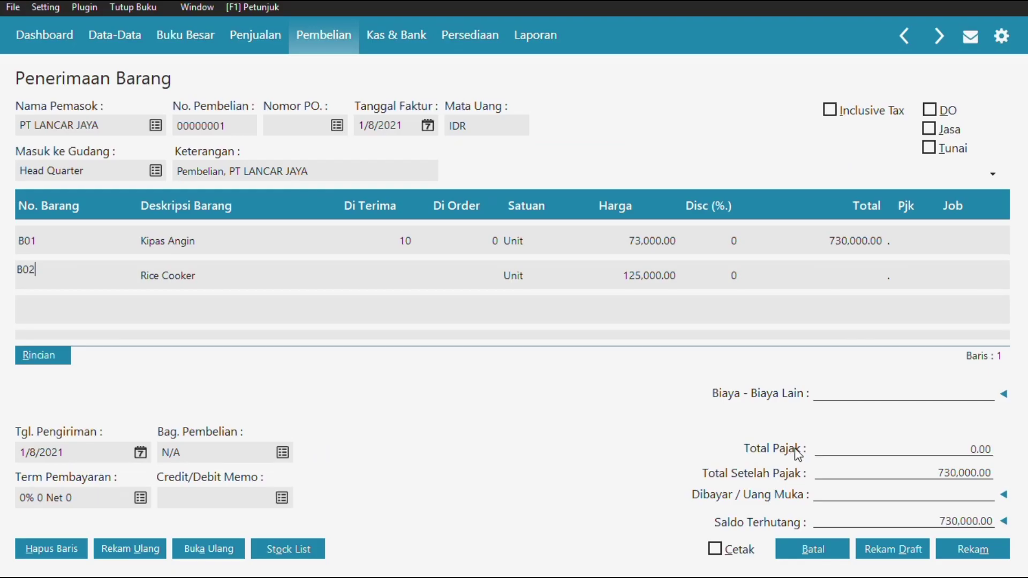
Set the received quantity (Di Terima) of the Rice Cooker line to 10 and try to set its price (Harga) to 121000.
click(417, 271)
click(403, 272)
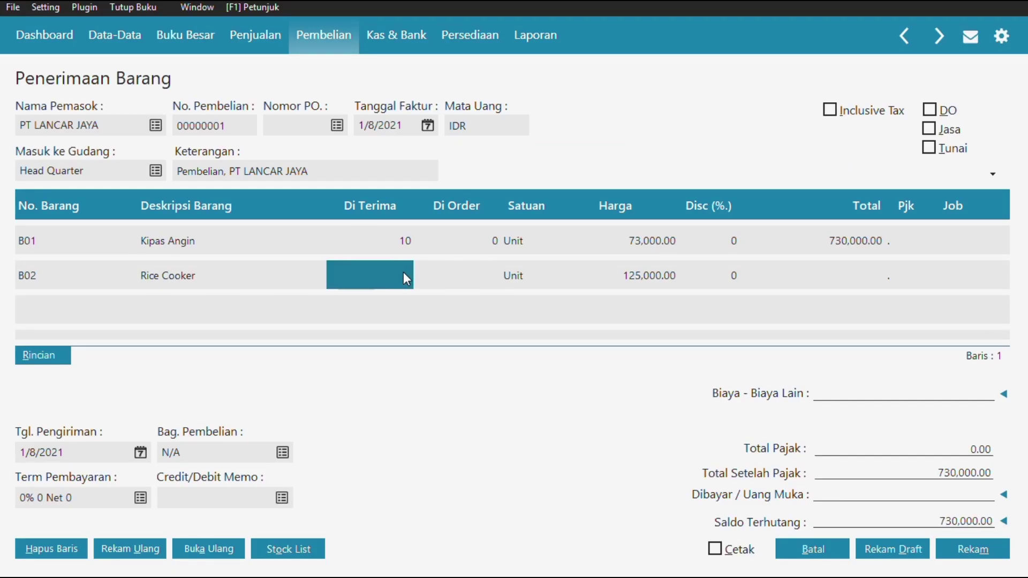
text(10)
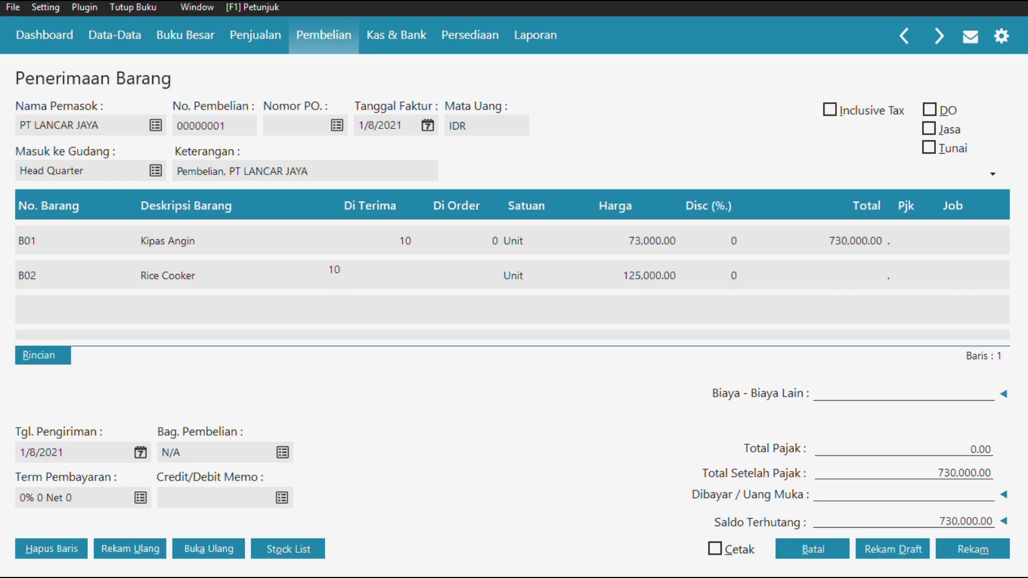
click(652, 285)
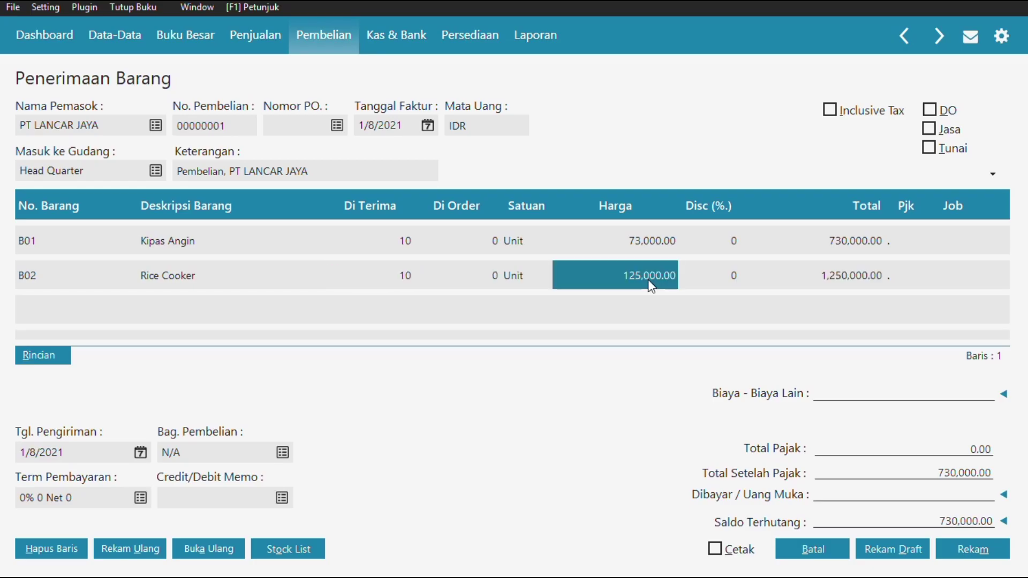
text(121000)
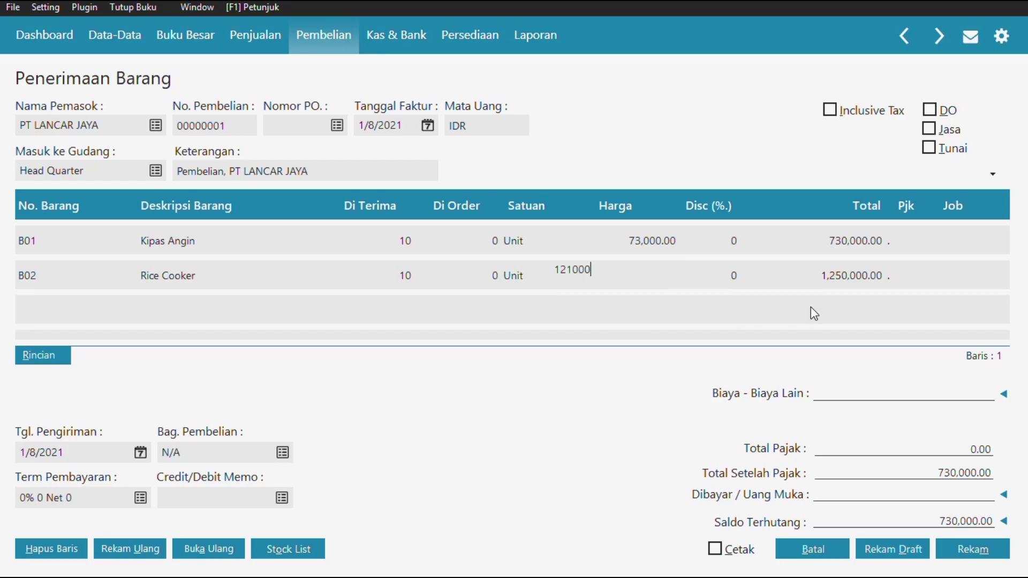
key(Return)
Add item B03 Radio FM/AM to the third line of the purchase invoice.
key(Down)
key(Left)
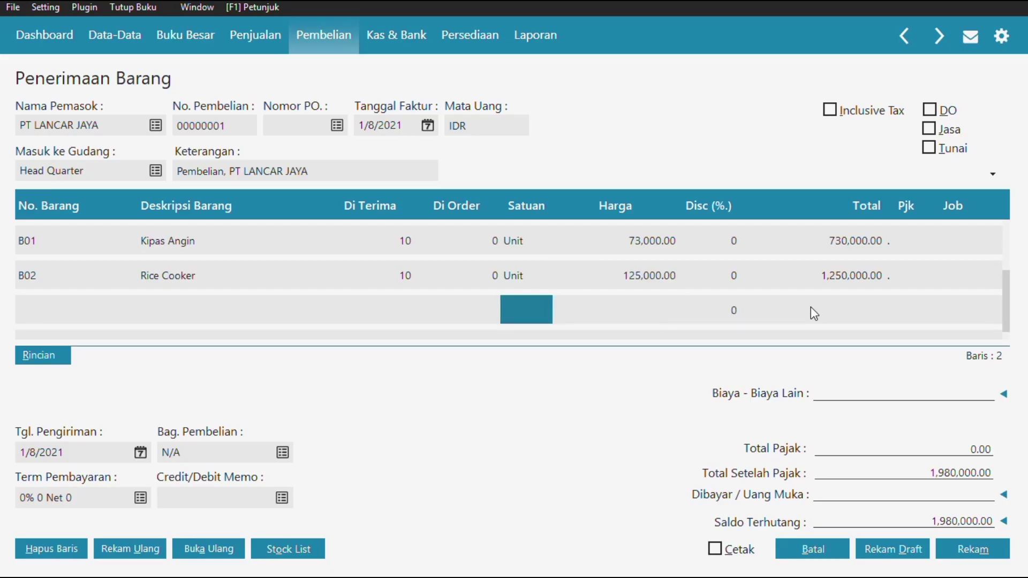
key(Home)
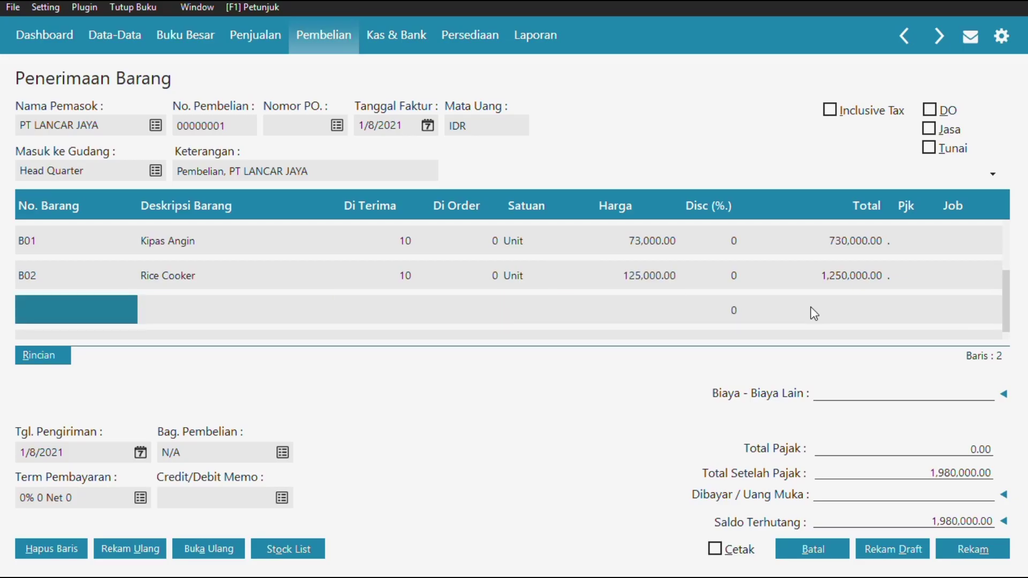
text(B)
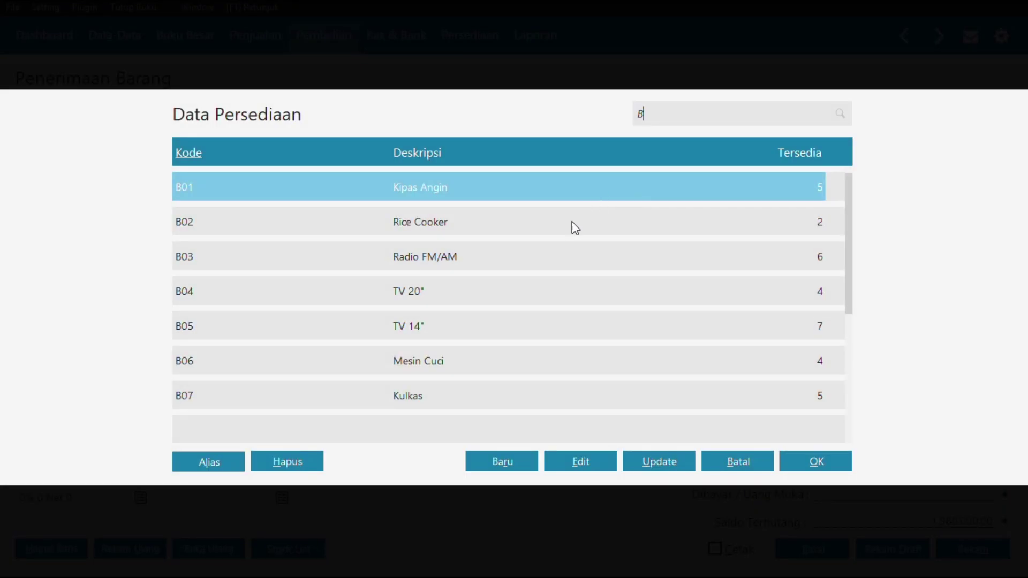
click(543, 260)
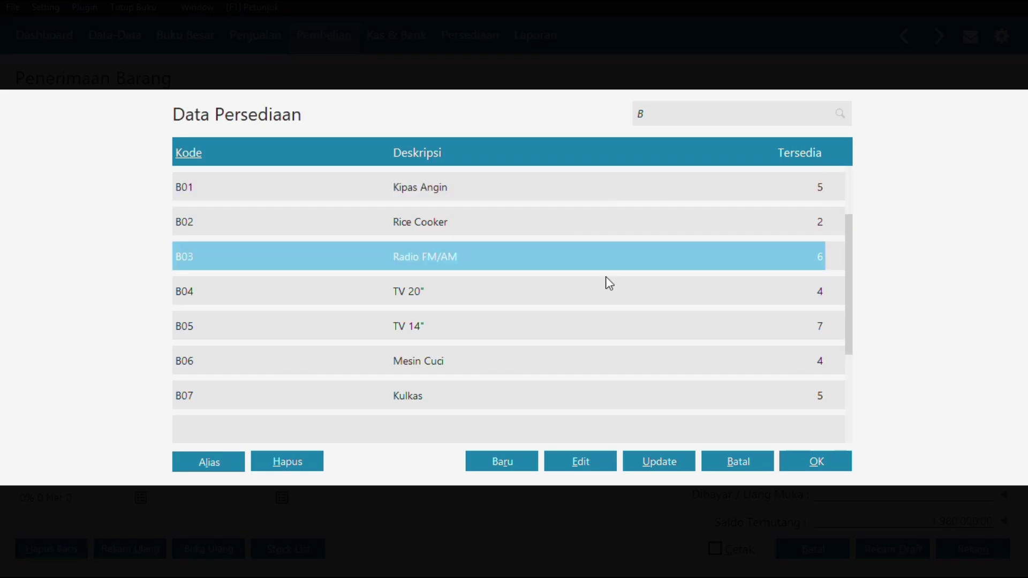
click(824, 462)
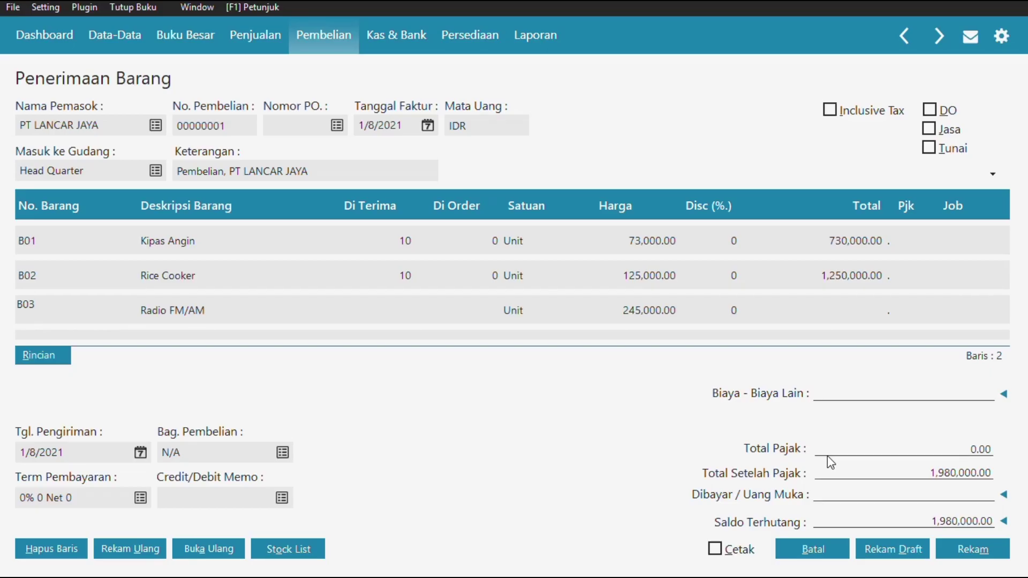
Set the received quantity (Di Terima) of the Radio FM/AM line to 5 and its price (Harga) to 65000.
click(413, 316)
text(5)
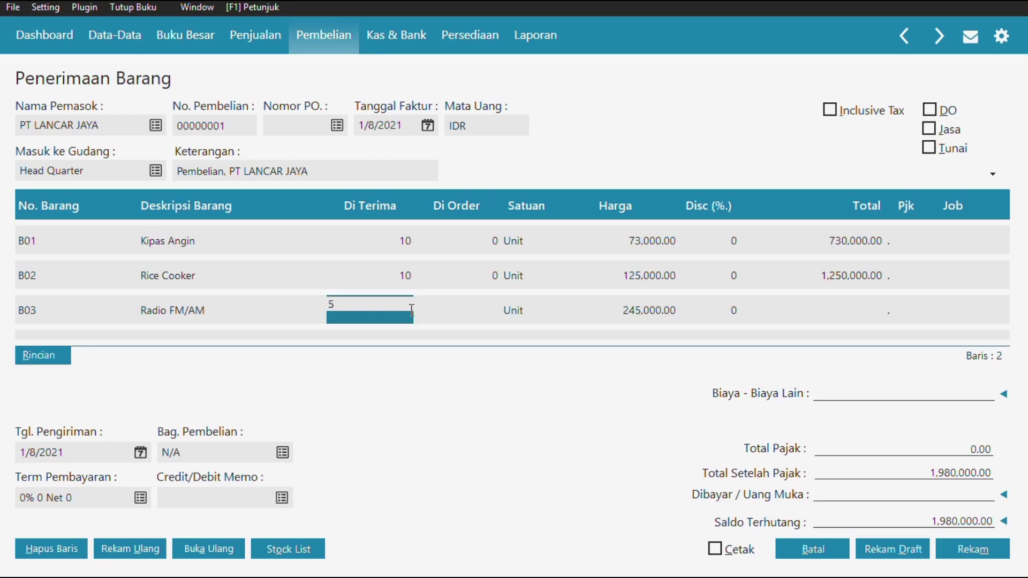
click(656, 311)
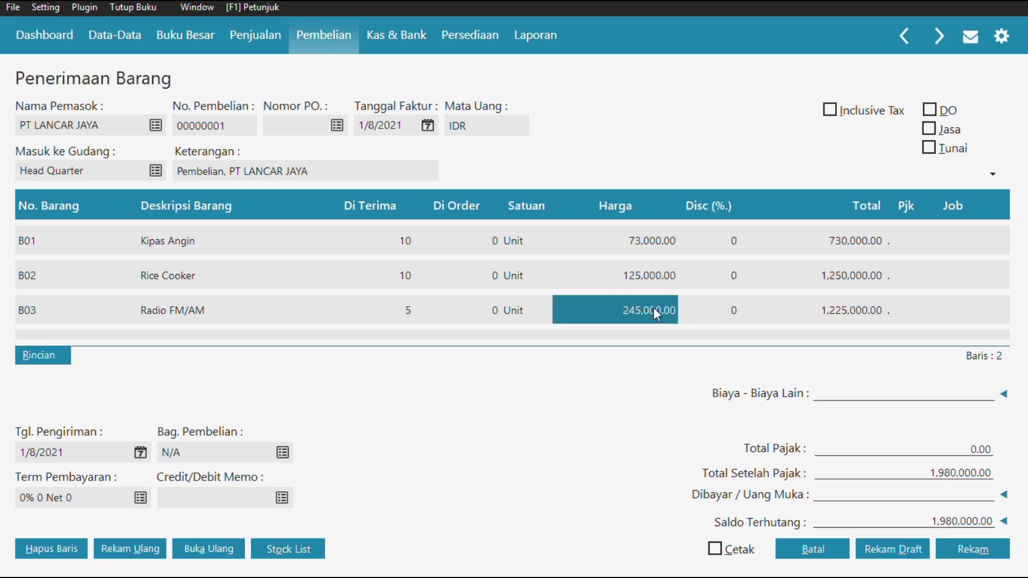
text(65)
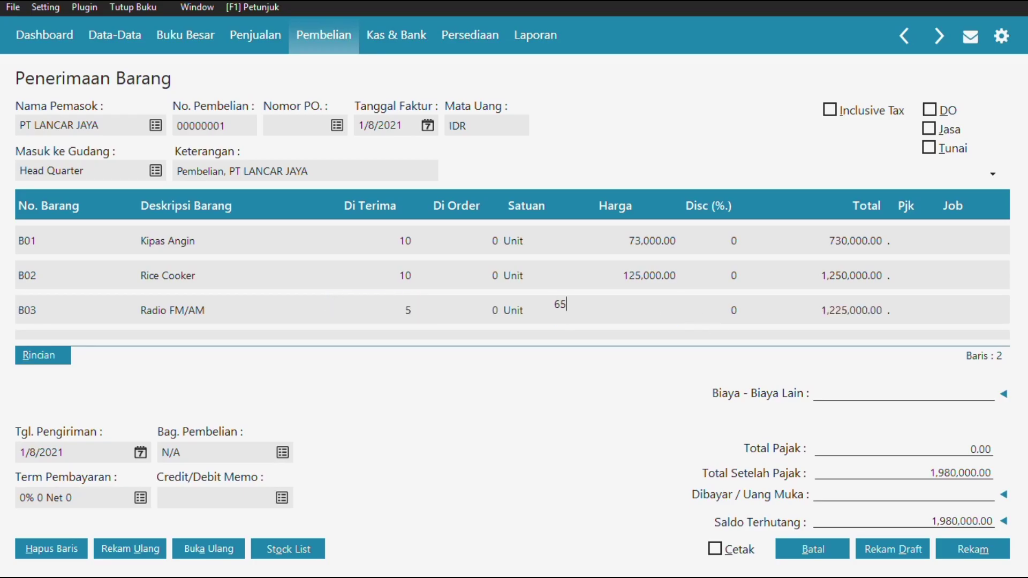
text(000)
click(894, 307)
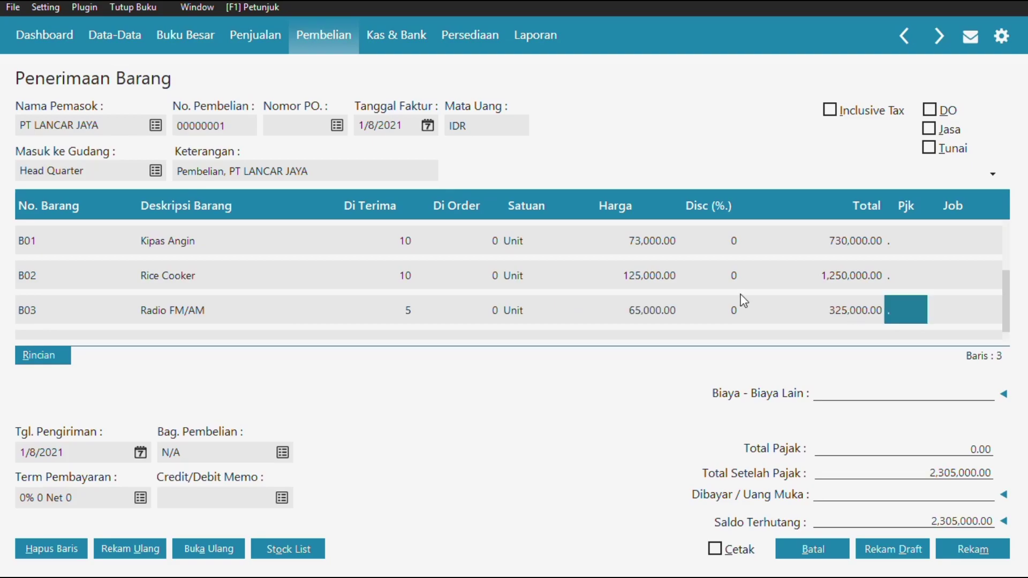
key(Down)
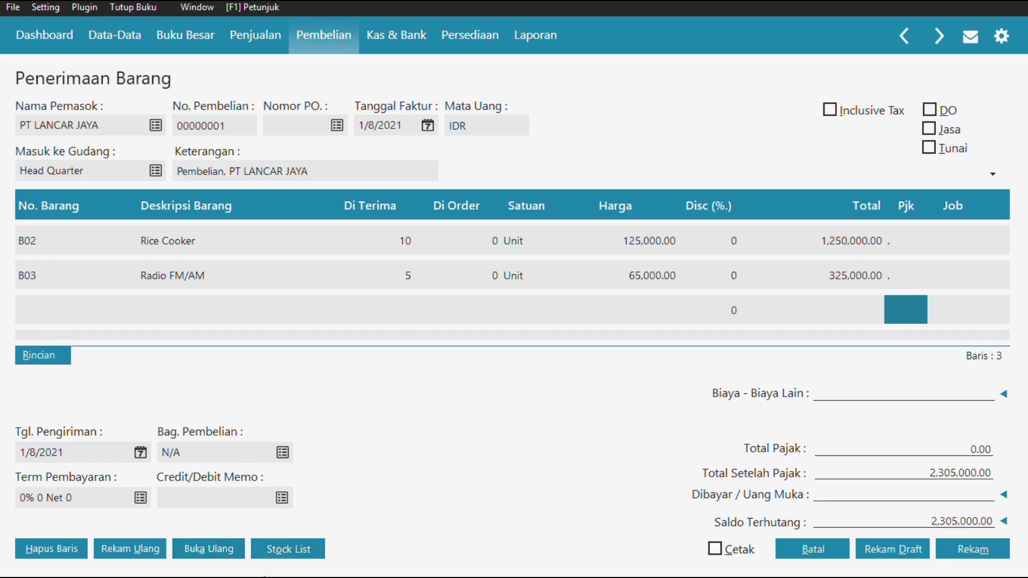
Set the payment terms (Term Pembayaran) to 10 discount days, 3 due days and a 2% early discount.
click(140, 498)
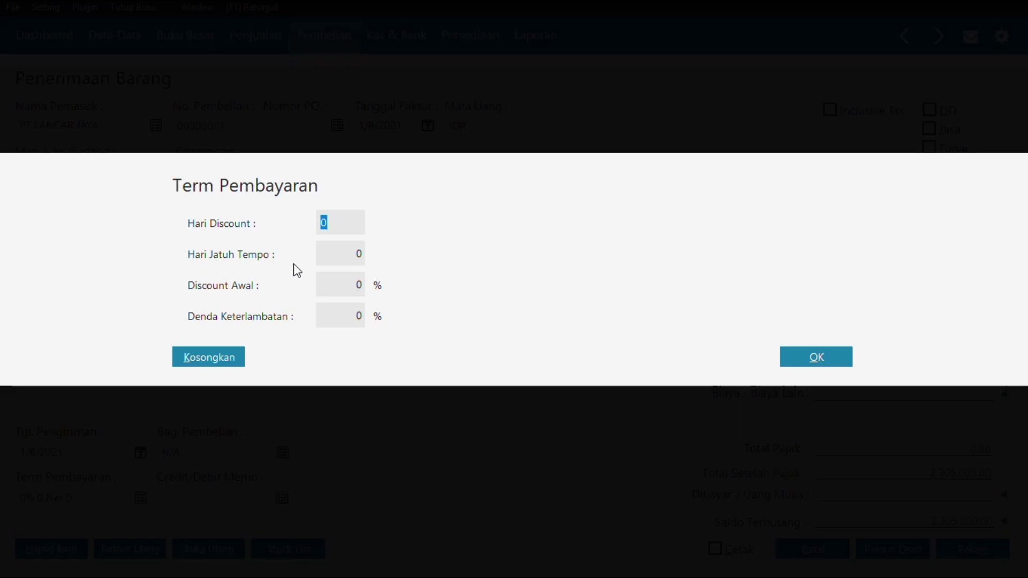
text(19)
key(BackSpace)
text(0)
click(340, 255)
text(3)
click(343, 285)
text(2)
click(813, 363)
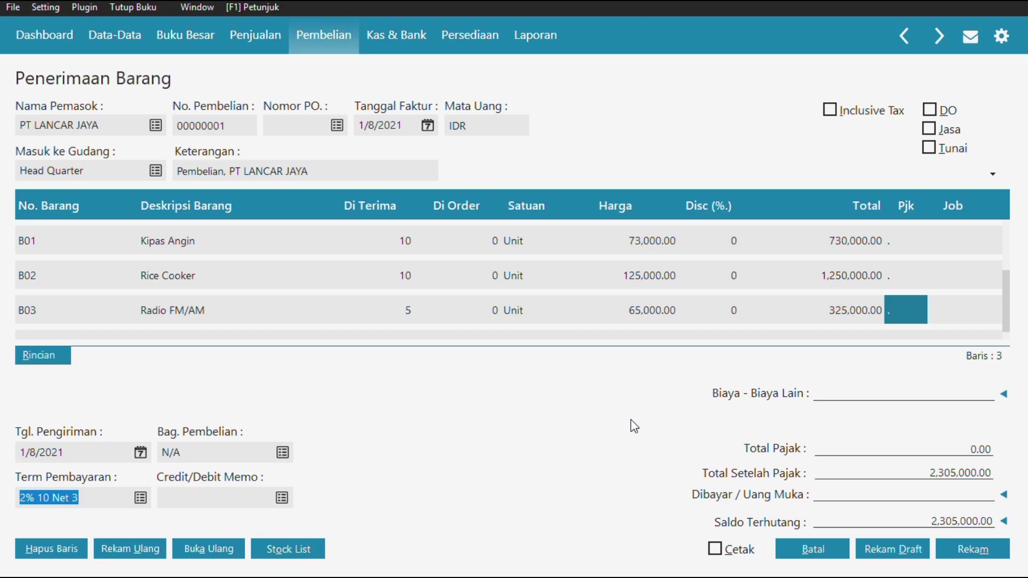
key(Tab)
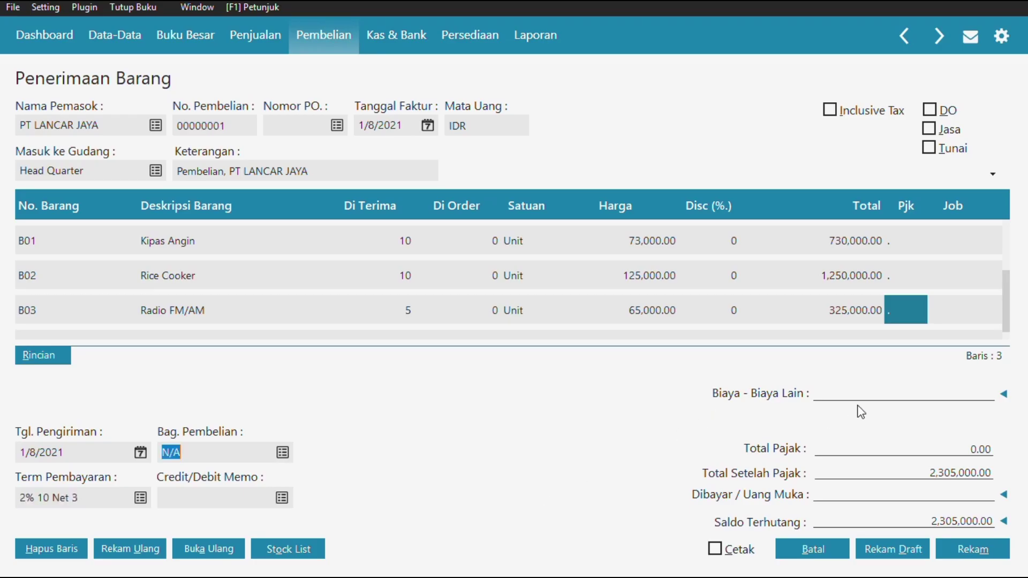
Enter other costs (Biaya - Biaya Lain) of 100000 posted to the Beban Pengiriman account, without applying any down payment.
click(1005, 395)
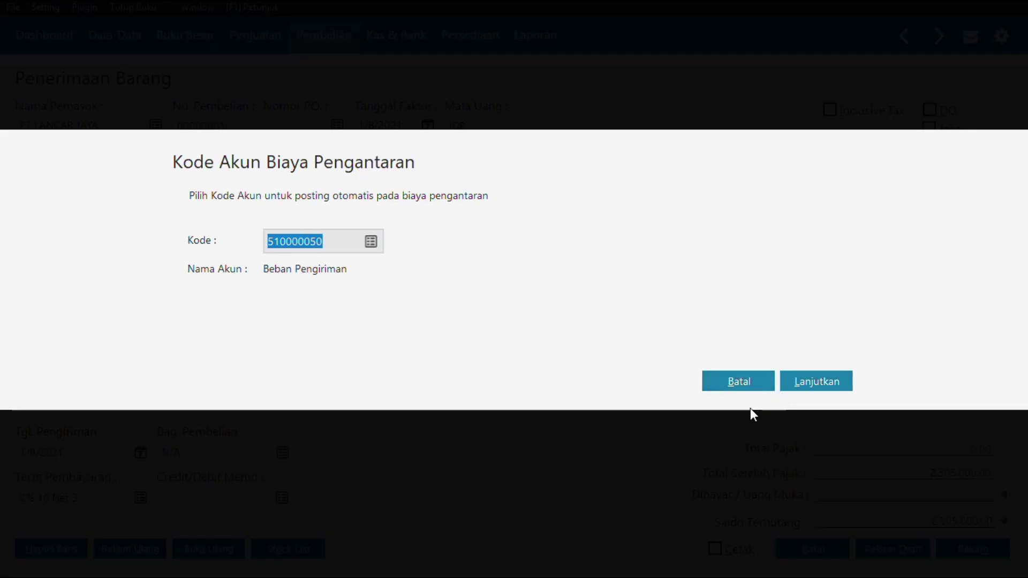
click(821, 384)
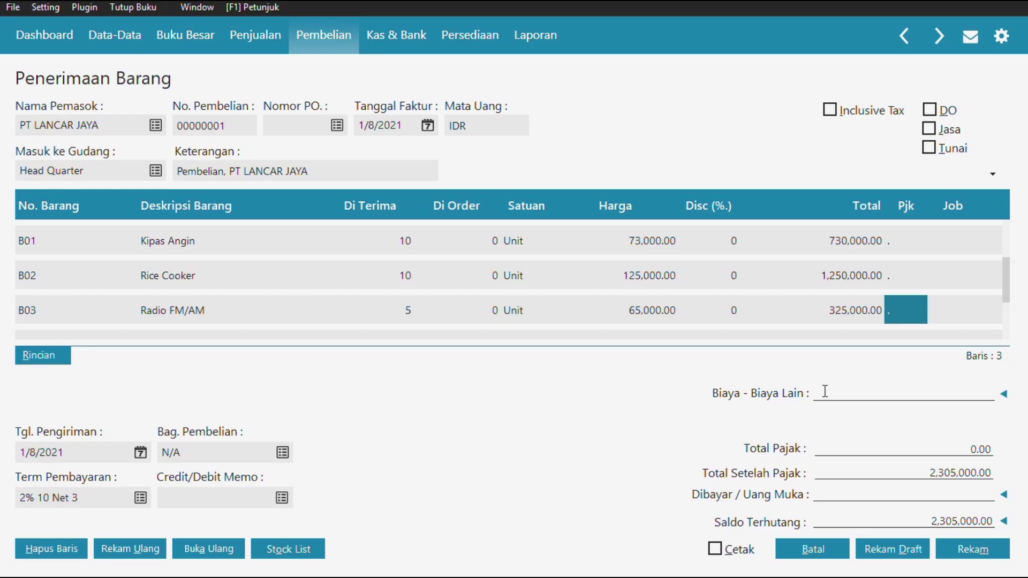
text(100000)
click(879, 497)
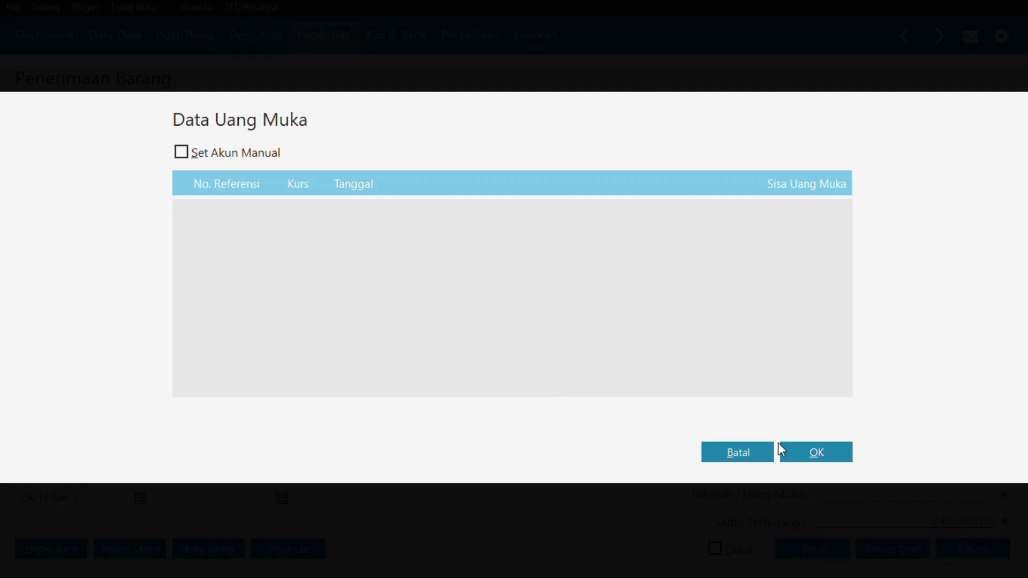
click(766, 452)
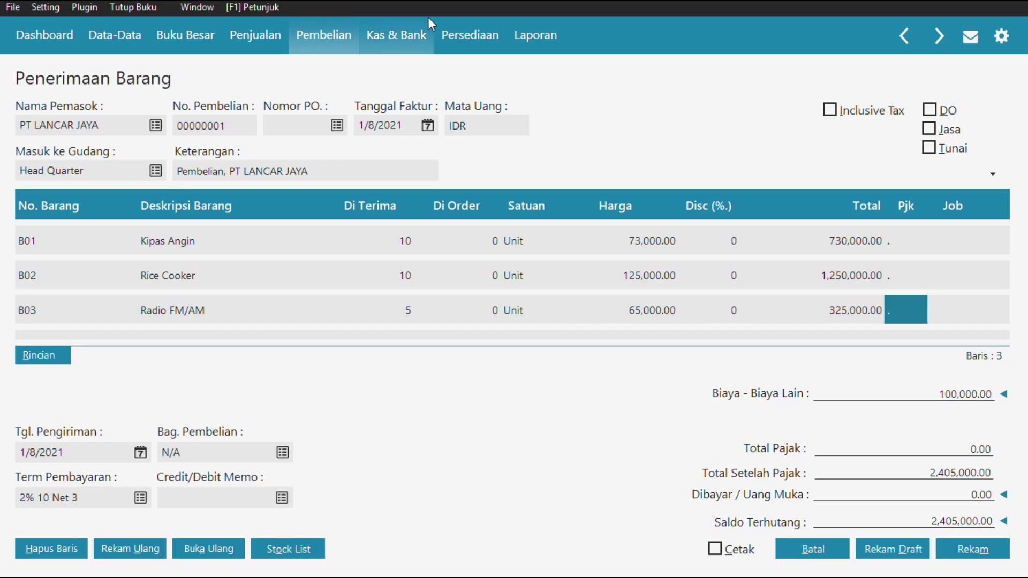
Set the price (Harga) of the Rice Cooker line to 121000.
click(637, 281)
click(637, 281)
text(121000)
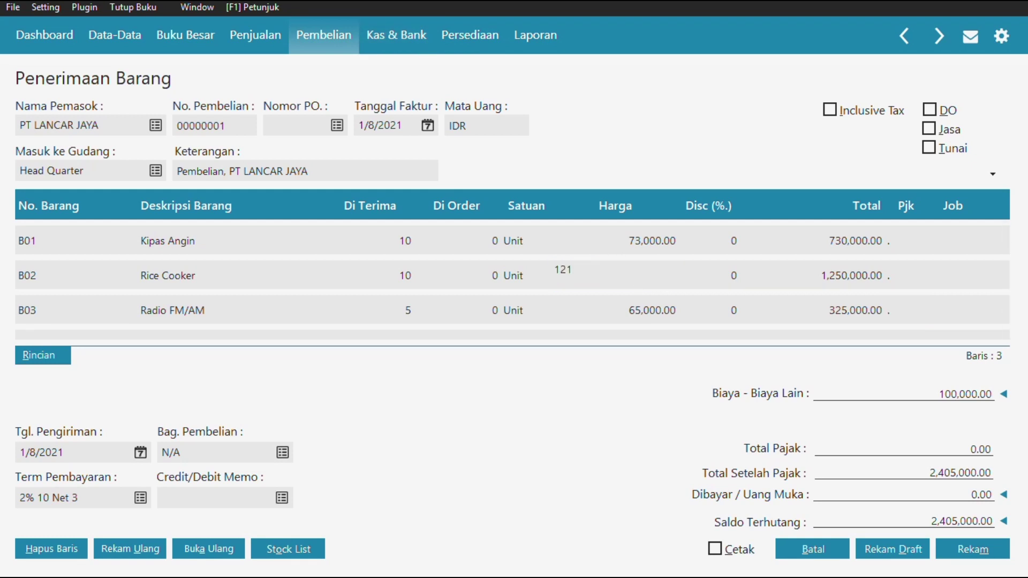
click(881, 283)
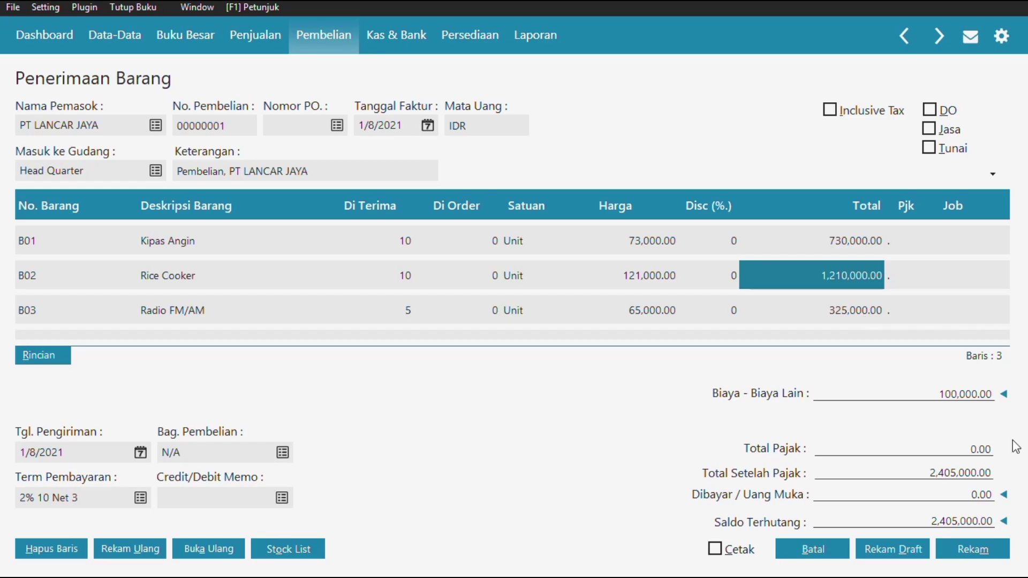
key(Down)
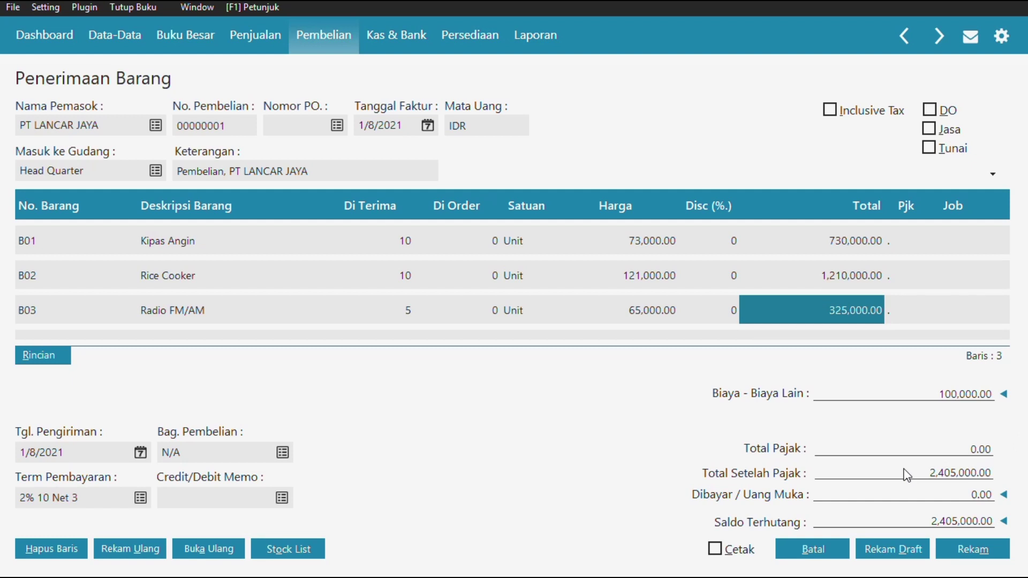
Record the PT LANCAR JAYA purchase invoice, then leave the blank entry form and close the goods receipt list.
click(973, 554)
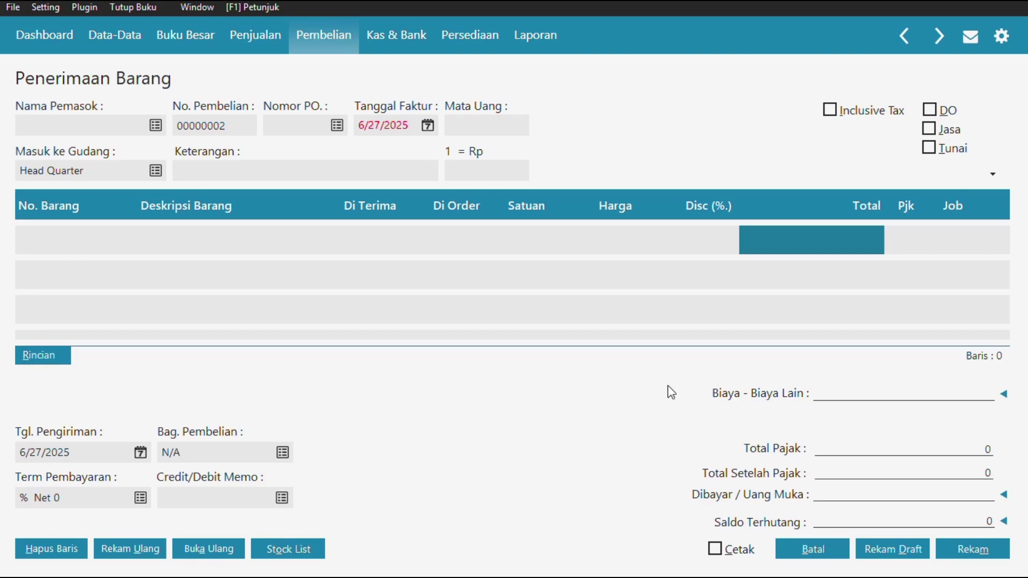
click(811, 556)
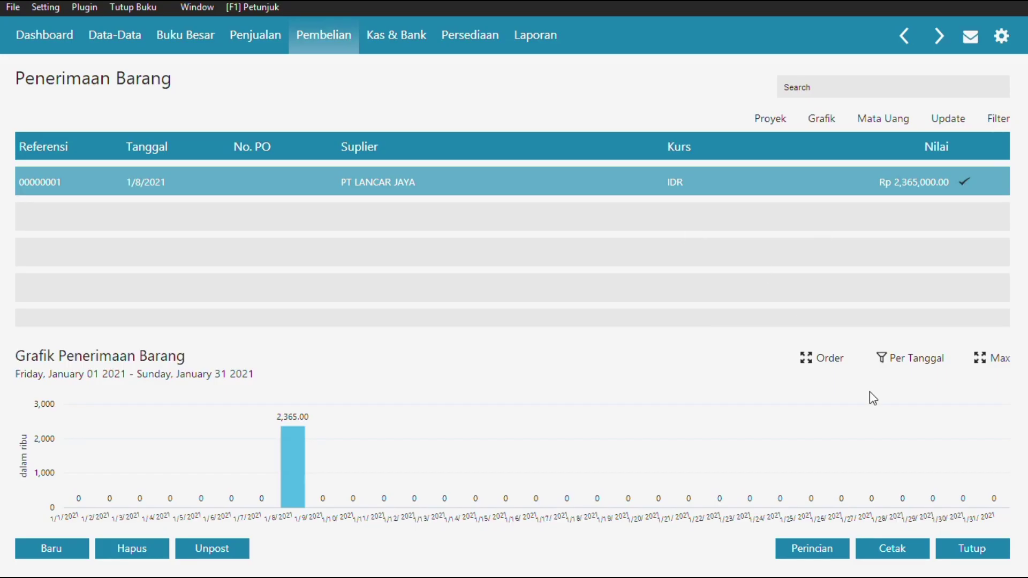
click(957, 554)
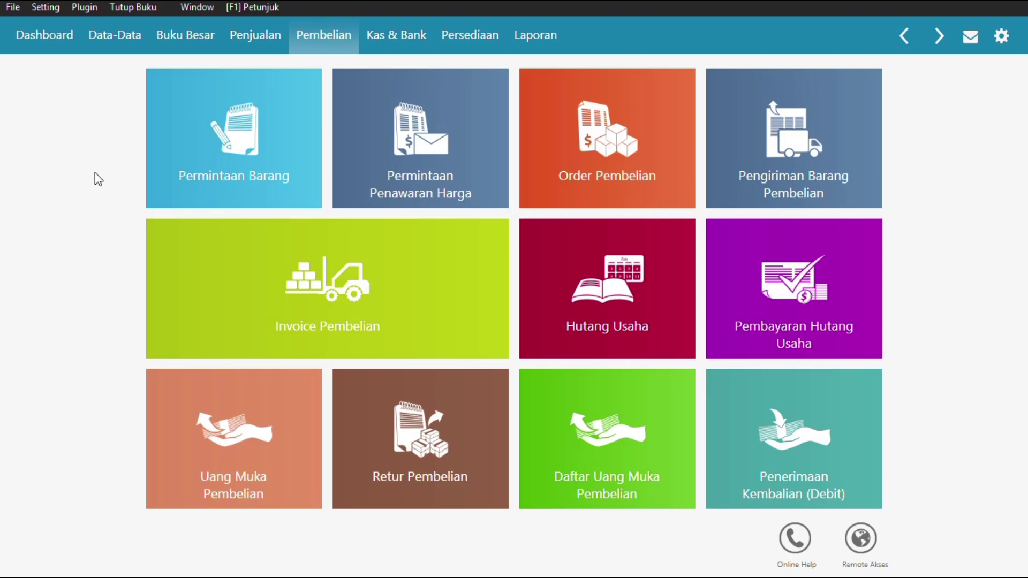
Try to run the year-end closing (Tutup Buku Akhir Tahun) for January to December 2021.
mouse_move(283, 198)
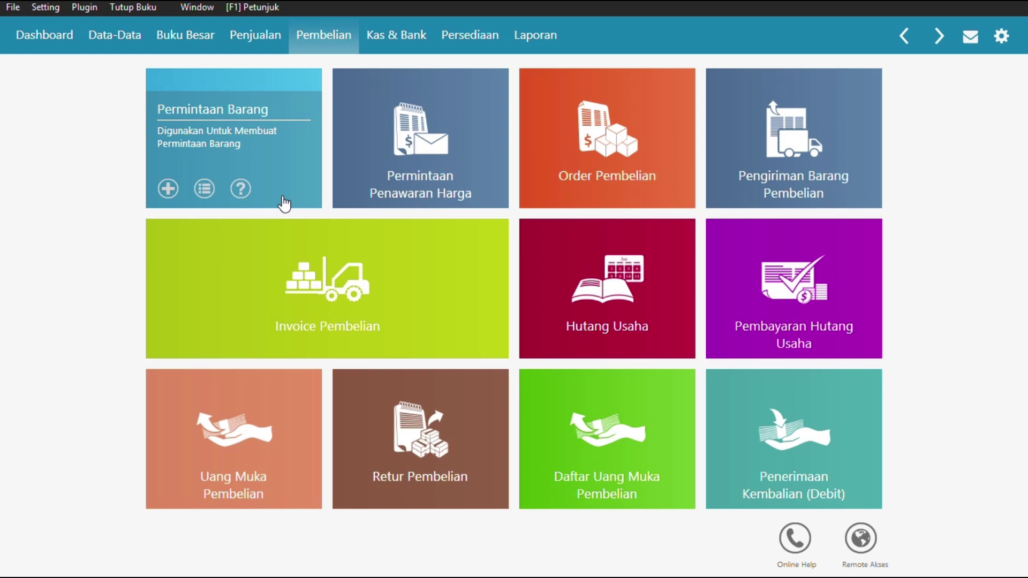
click(128, 8)
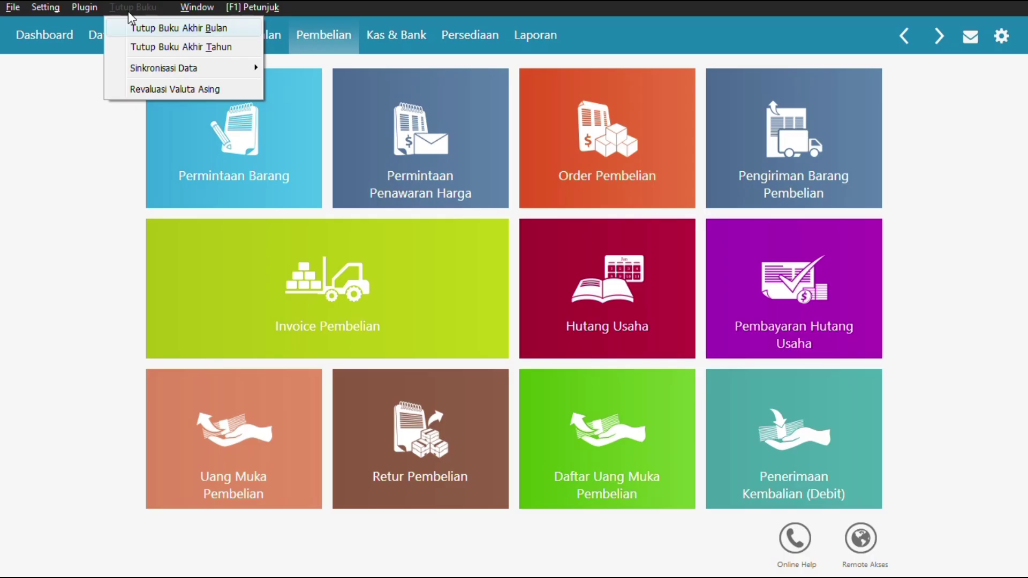
click(429, 21)
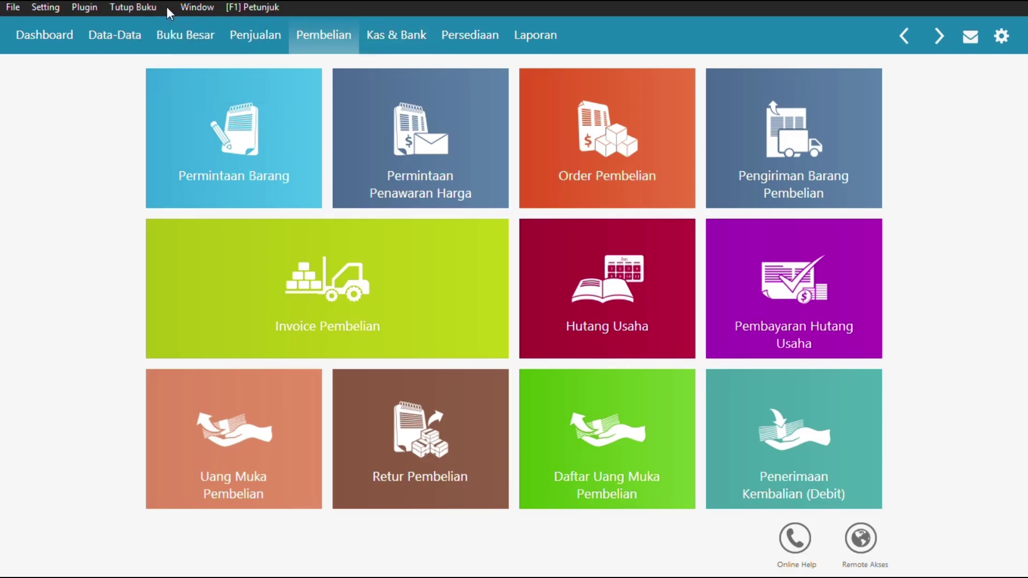
click(130, 7)
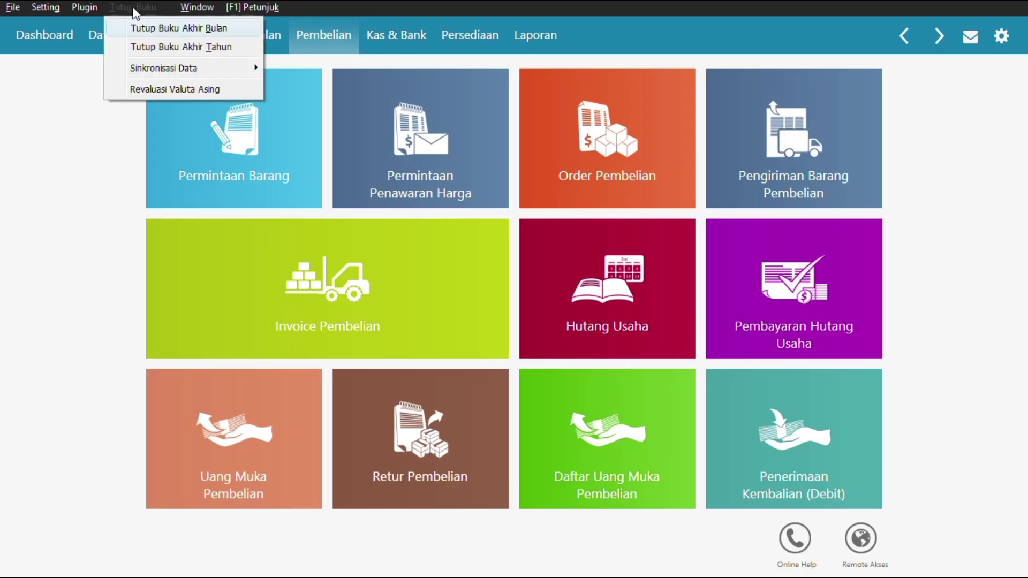
click(164, 30)
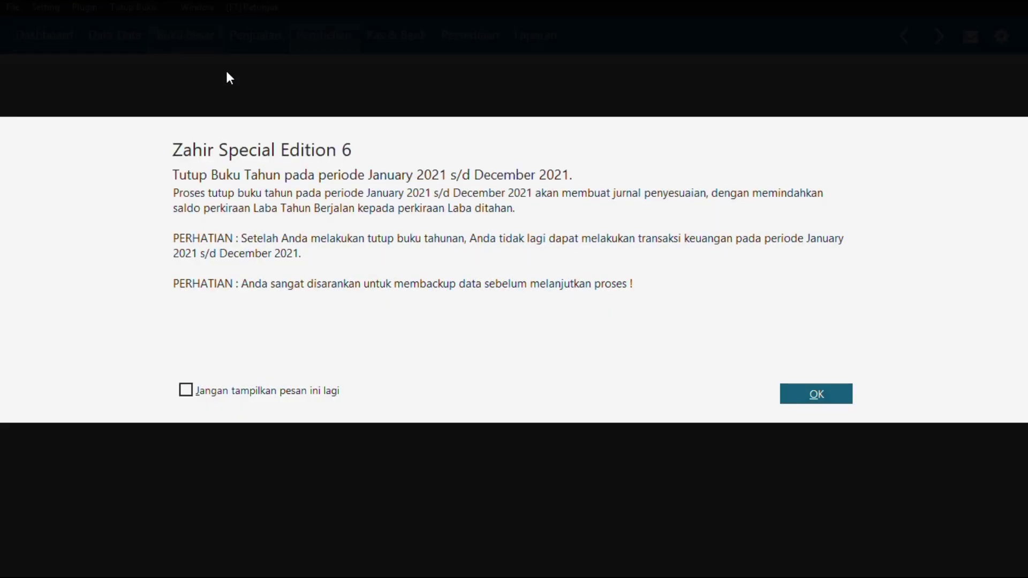
click(800, 406)
click(745, 371)
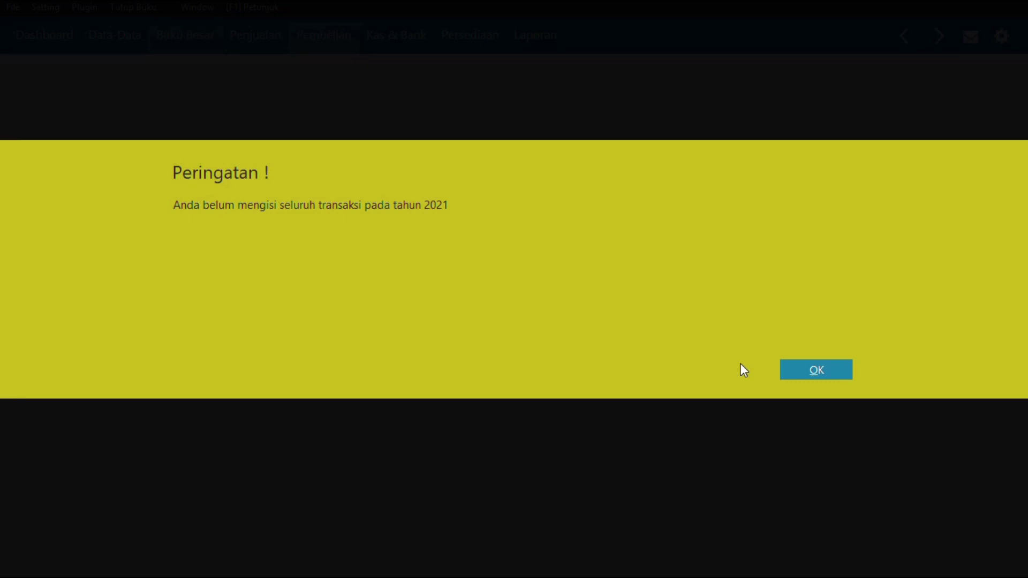
click(838, 376)
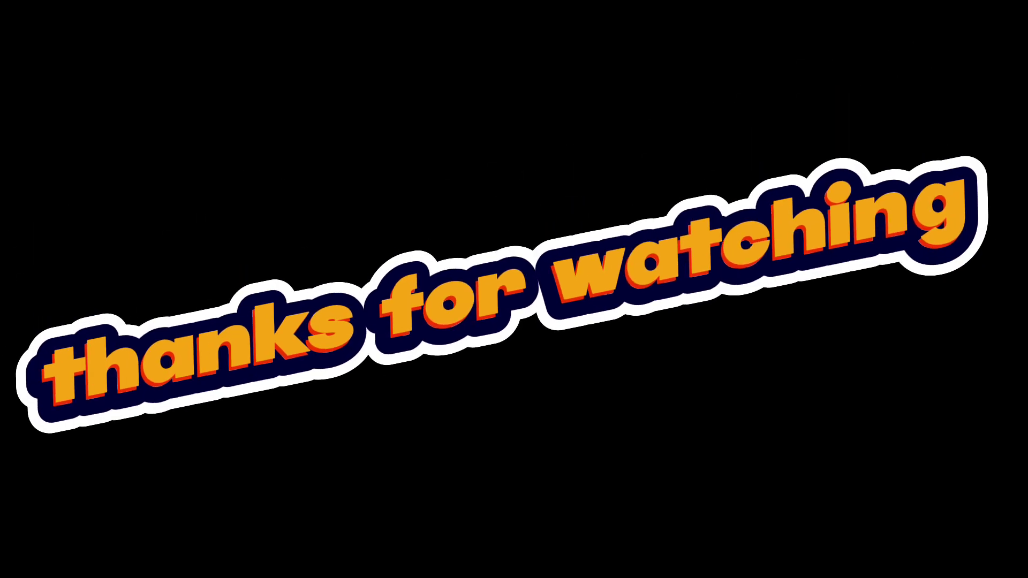